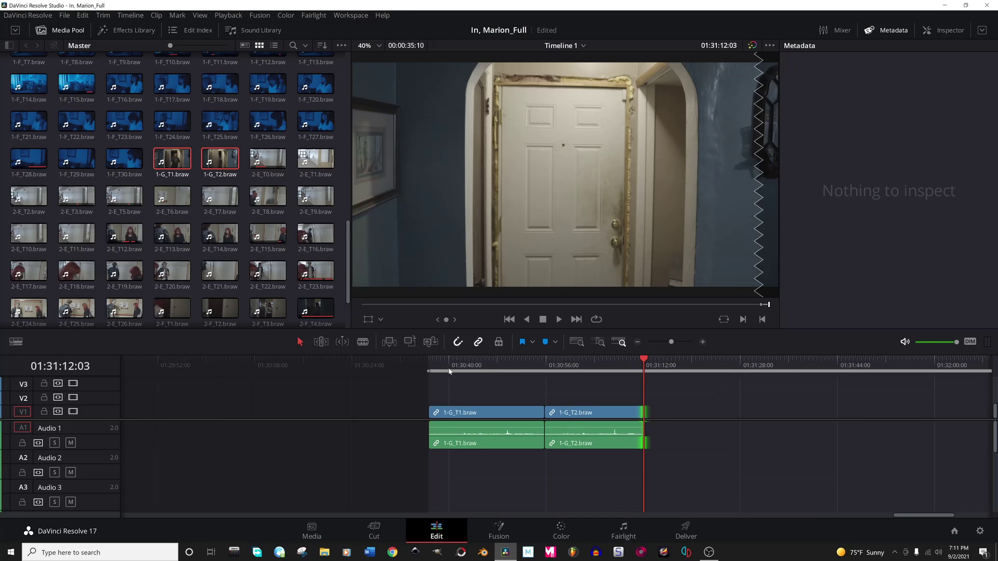
Play back the two 1-G takes from 01:30:36:17 and delete the 1-G_T1.braw clip from the timeline.
left_click(431, 362)
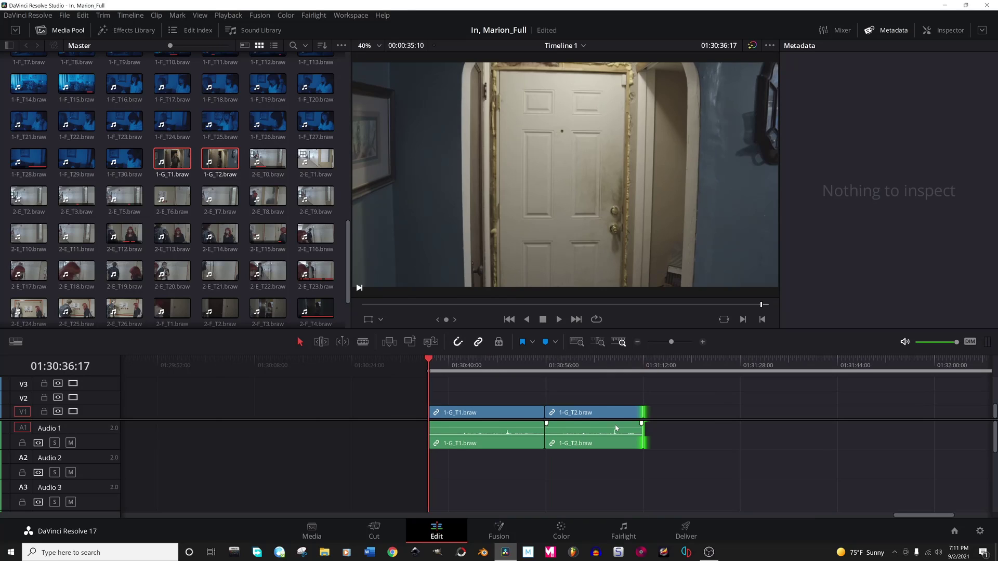
key("space")
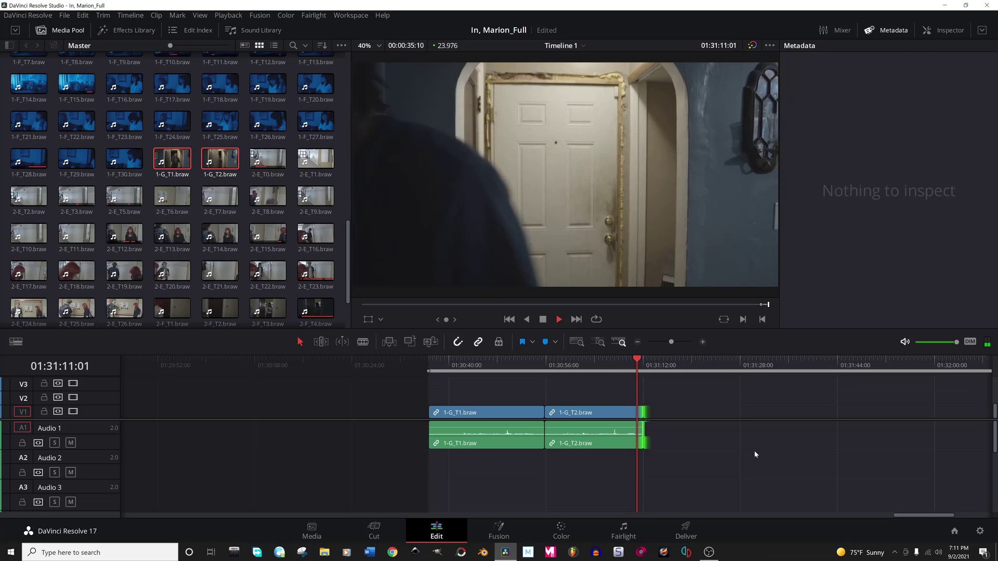
left_click(475, 414)
key("Delete")
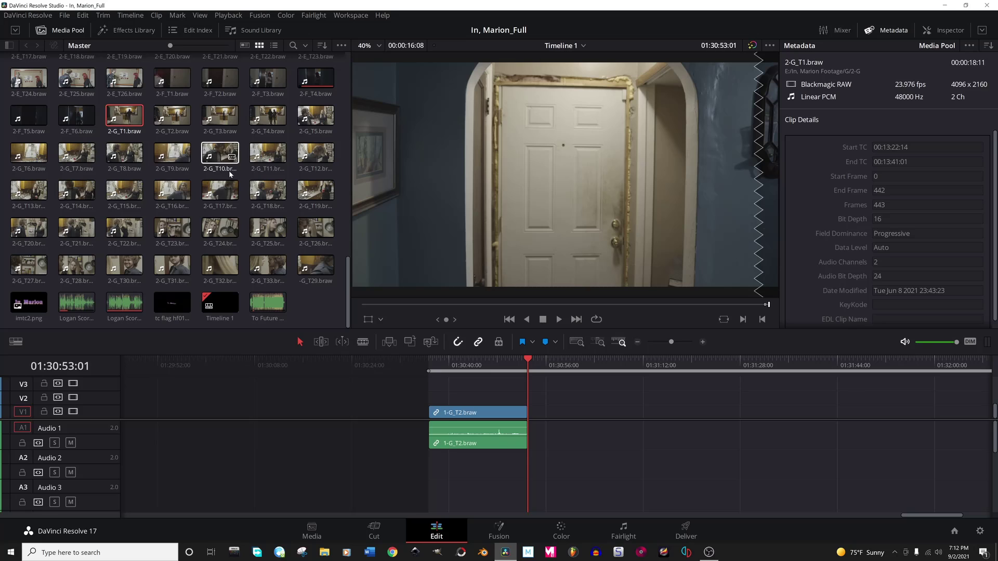
Add 2-G_T1.braw after 1-G_T2.braw on the timeline, scan through it, and append 2-G_T2.braw behind it.
left_click_drag(125, 115, 531, 421)
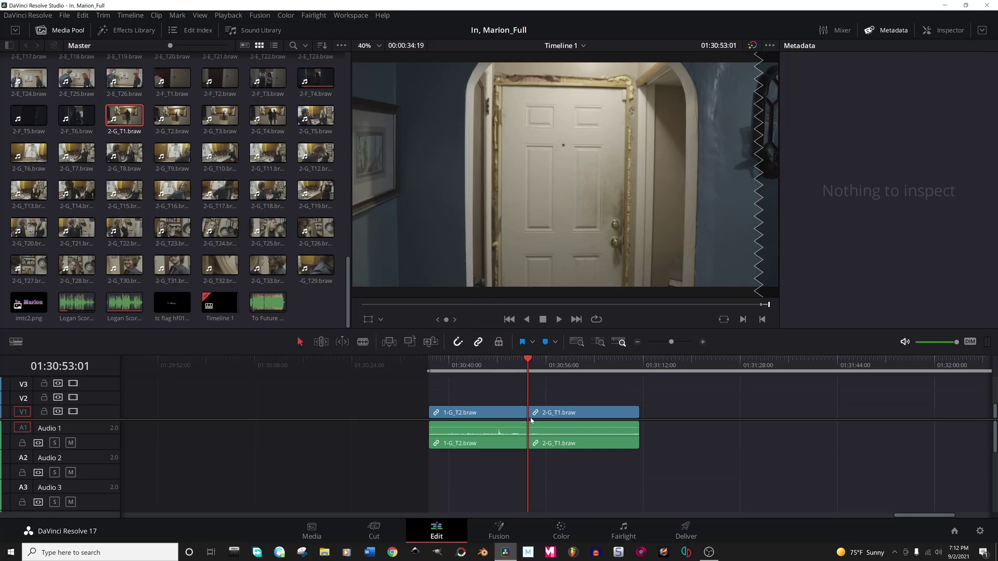
left_click(545, 369)
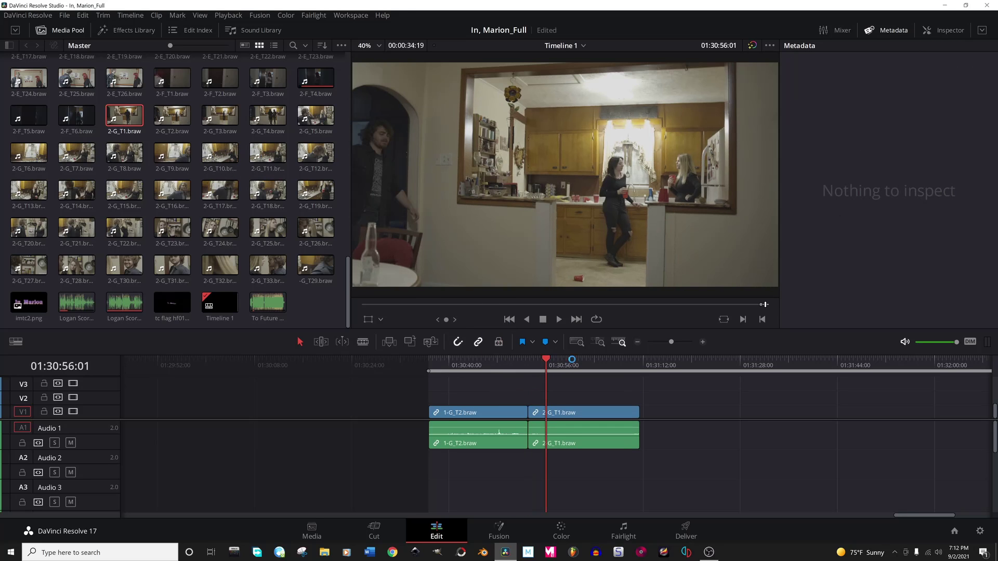
left_click_drag(574, 364, 608, 364)
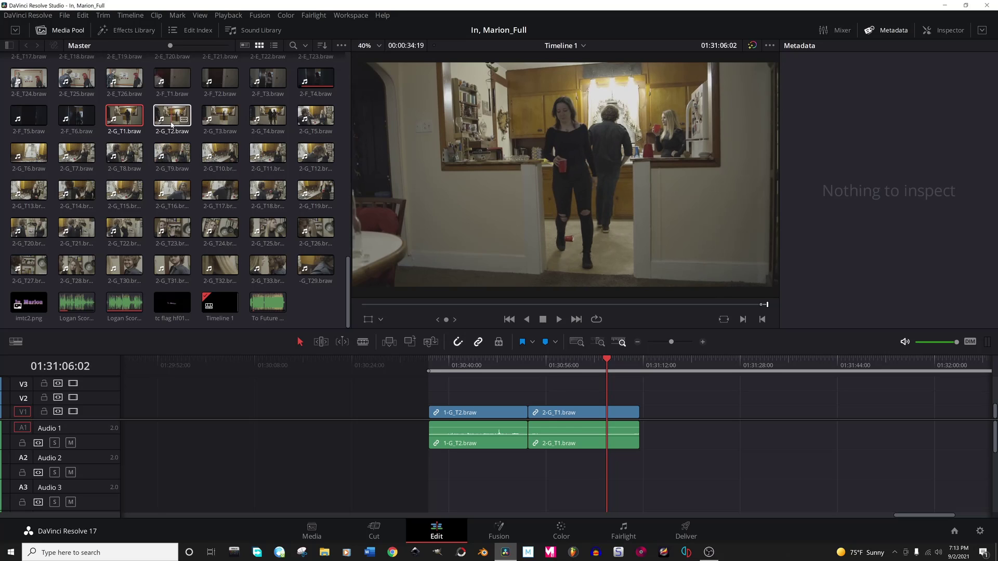
left_click_drag(172, 116, 646, 408)
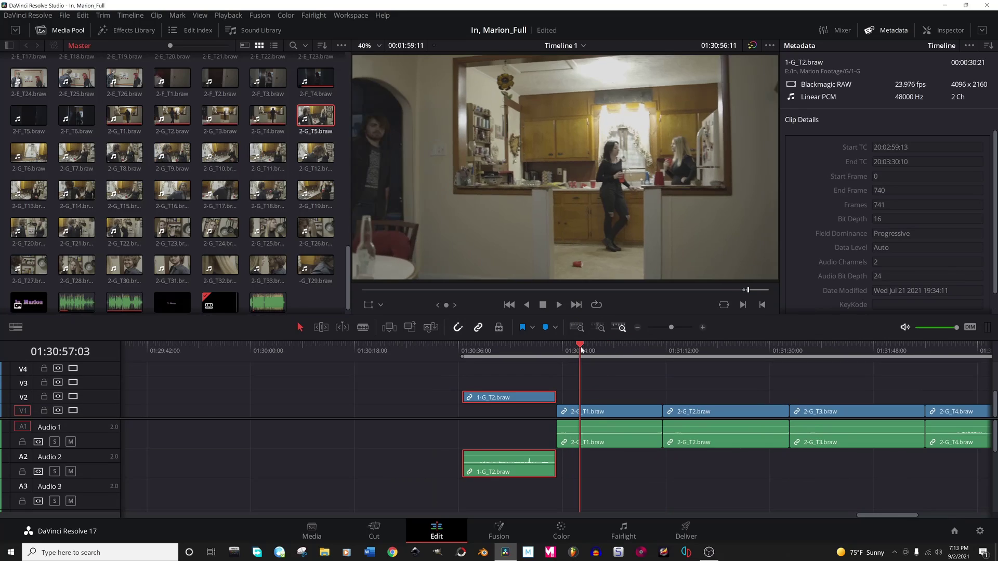
Review the opening of the 2-G_T1.braw clip and delete that clip from the timeline.
left_click_drag(598, 353, 576, 358)
key("space")
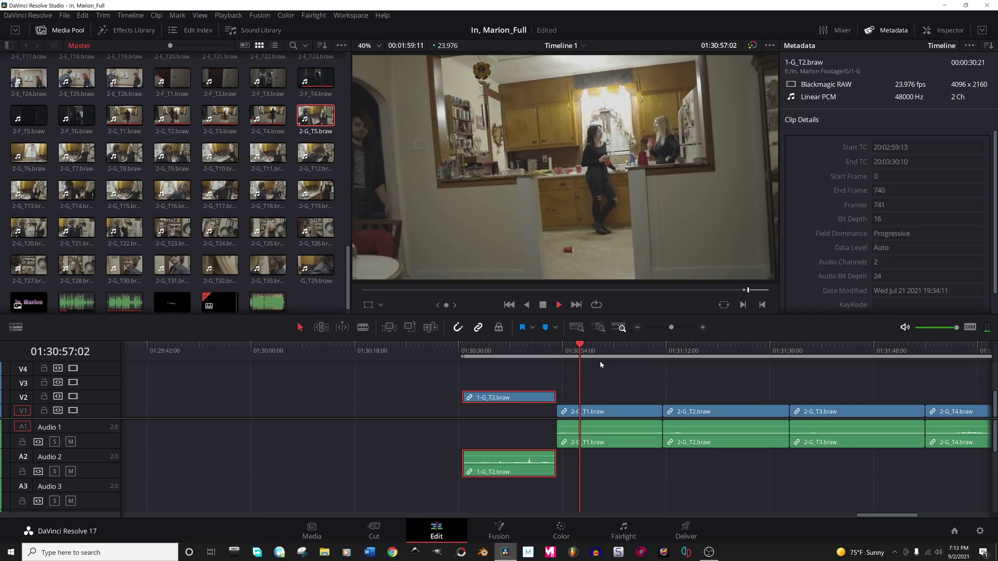
key("space")
left_click(617, 415)
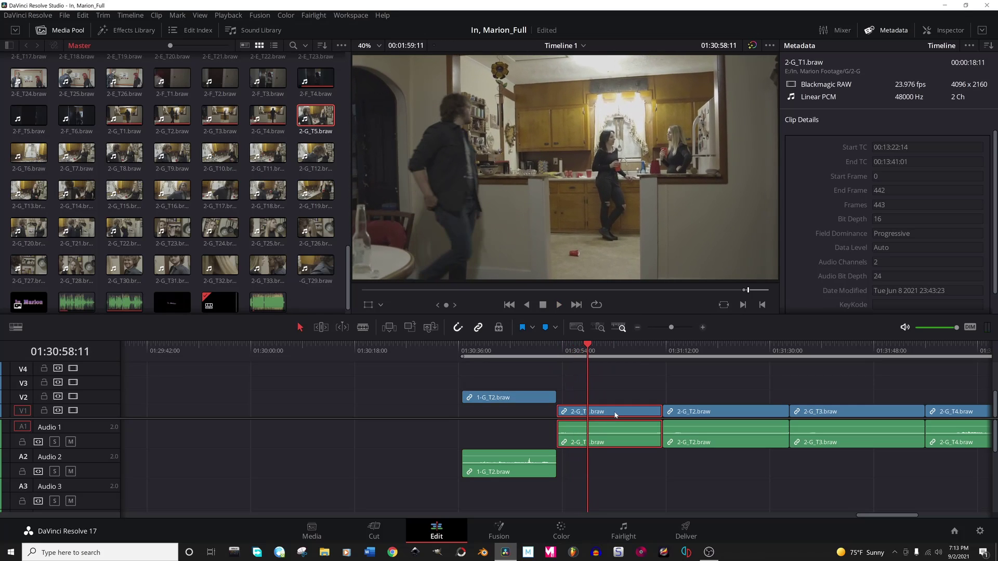
key("Delete")
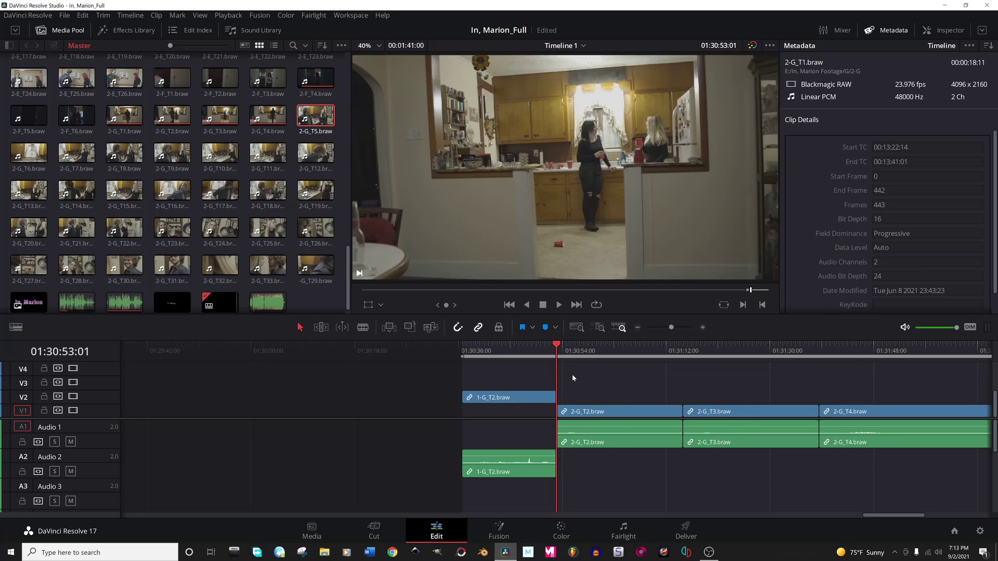
Hide the metadata display and give the timeline more height beneath the viewer.
scroll(582, 400, "right", 3)
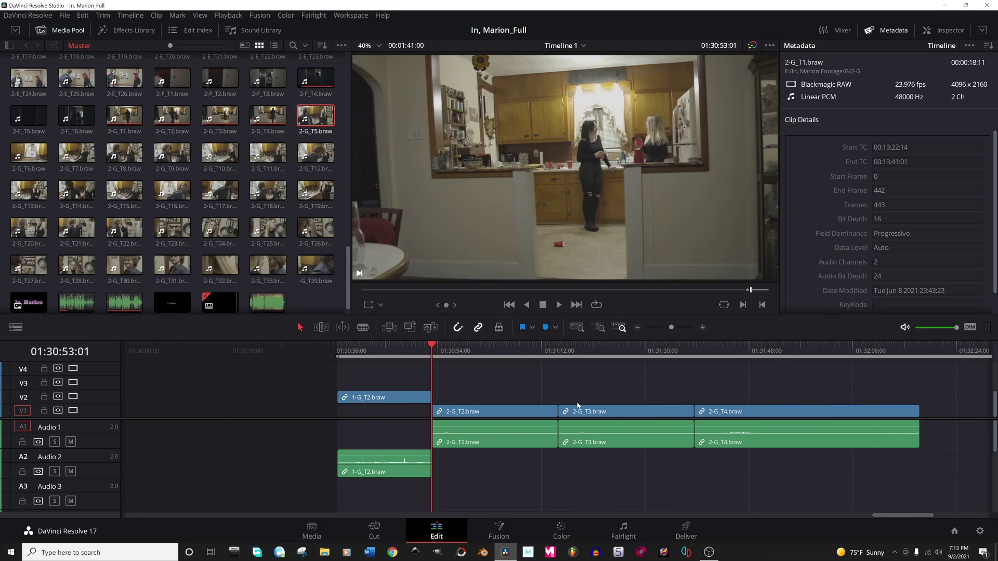
scroll(577, 406, "right", 3)
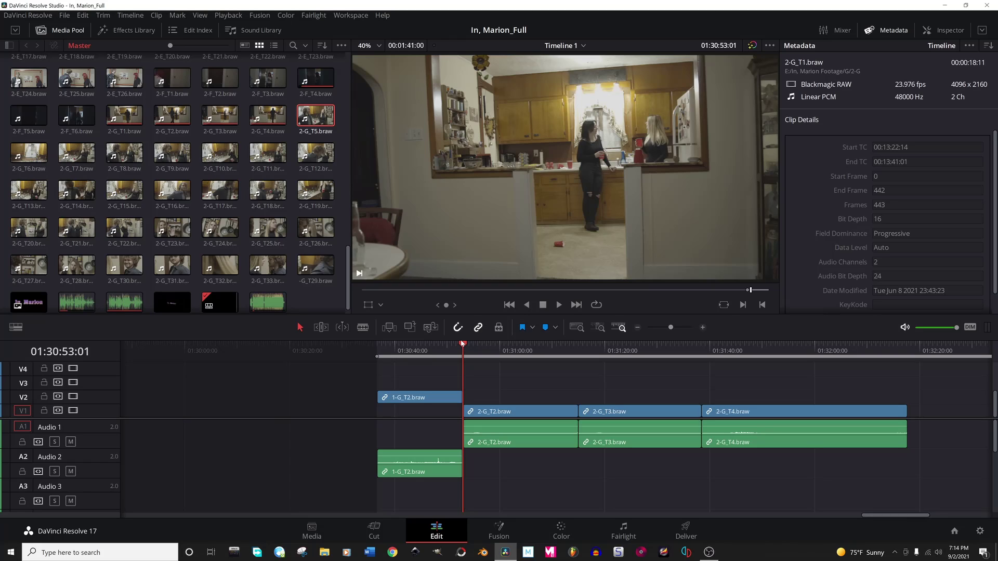
left_click(893, 32)
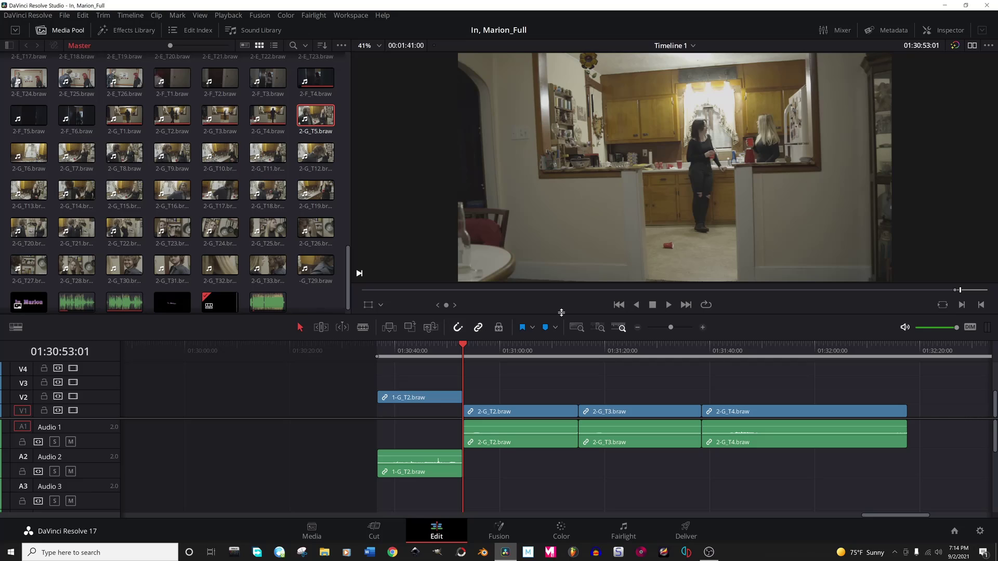
left_click_drag(561, 312, 566, 302)
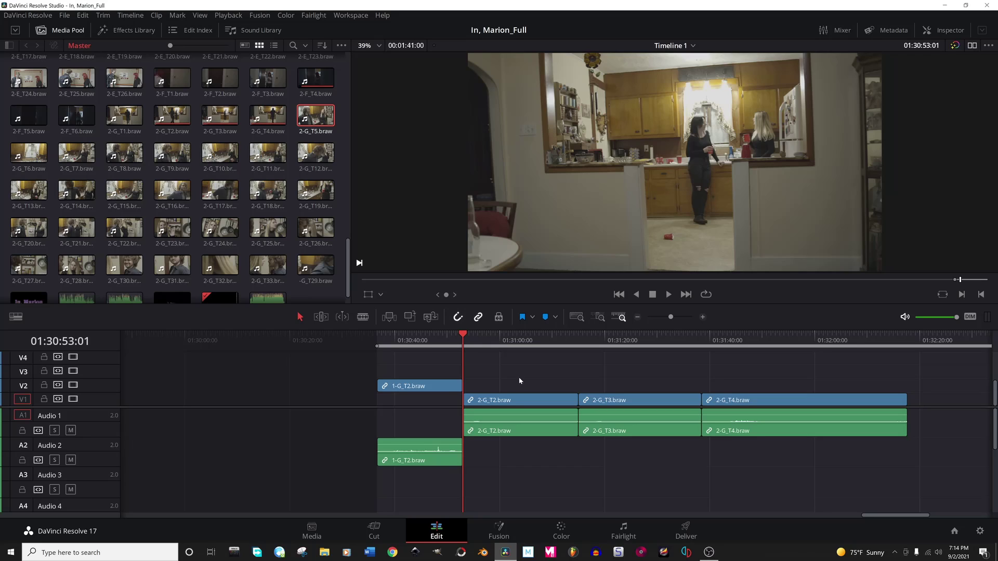
Play 2-G_T2.braw up to 01:30:56:16 and trim the start of the clip to that point.
key("space")
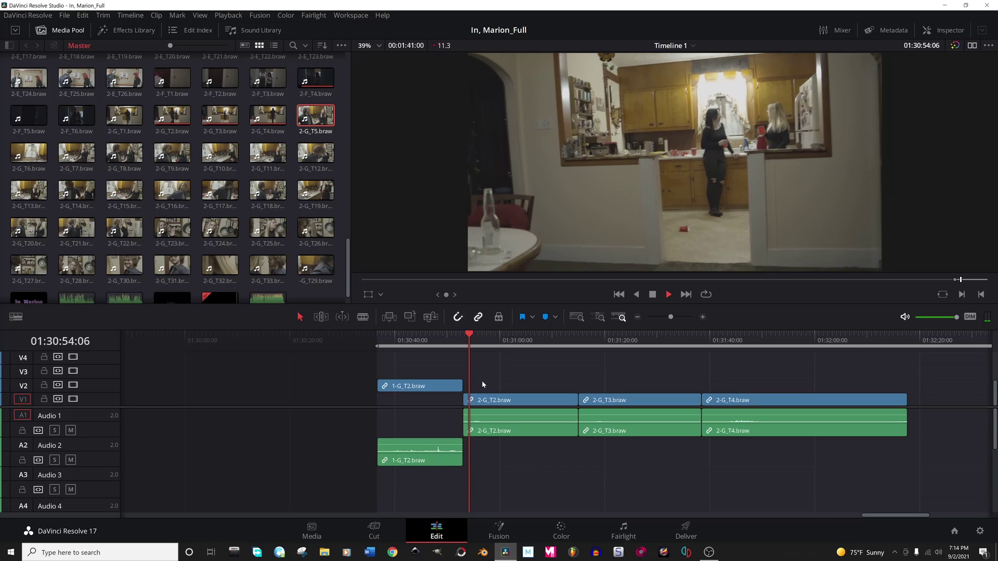
key("space")
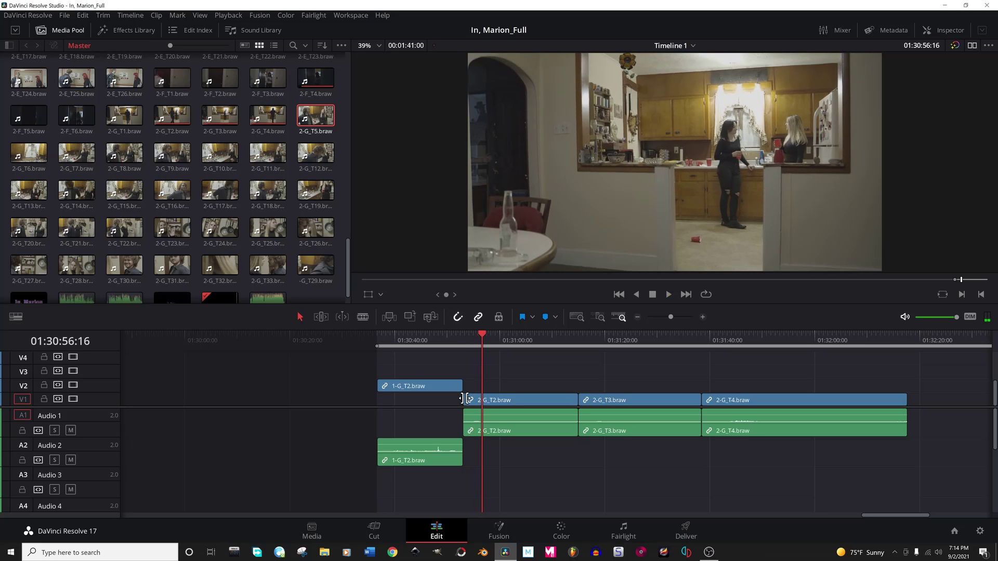
left_click_drag(462, 399, 482, 399)
Play the trimmed 2-G_T2.braw, spot-check 2-G_T3.braw and 2-G_T4.braw, and compare with the entrance in 1-G_T2.braw.
key("space")
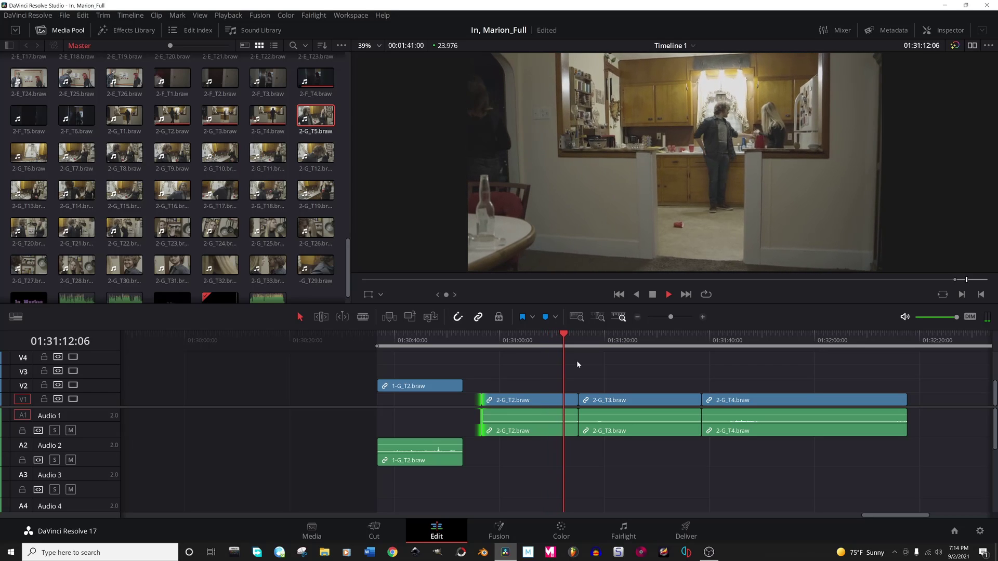
left_click(597, 340)
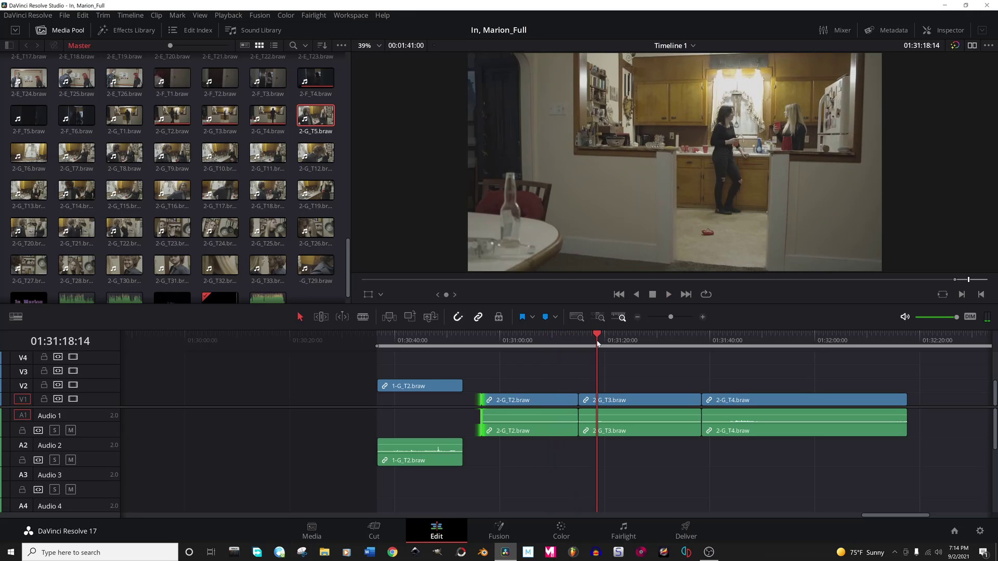
left_click(744, 340)
left_click(778, 341)
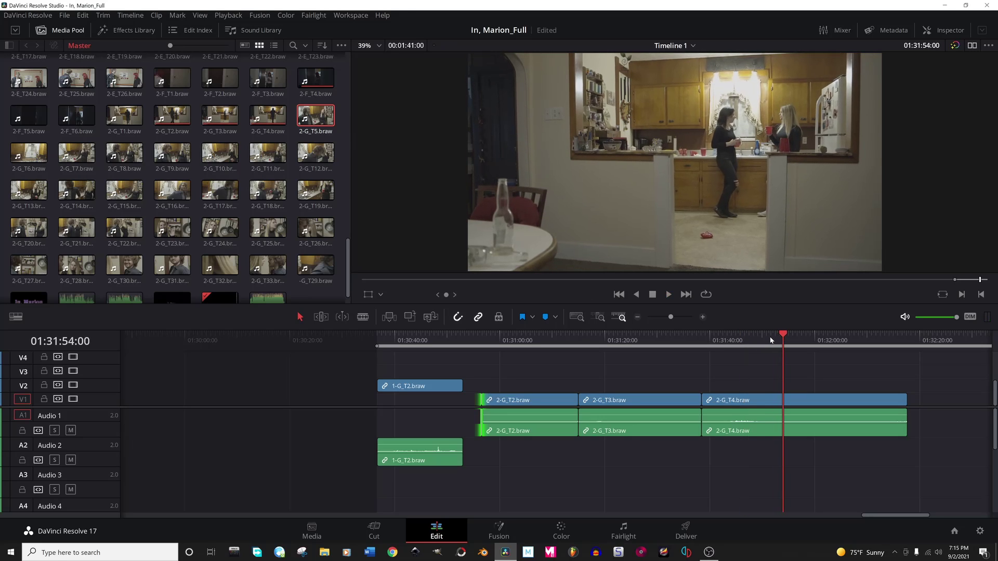
key("space")
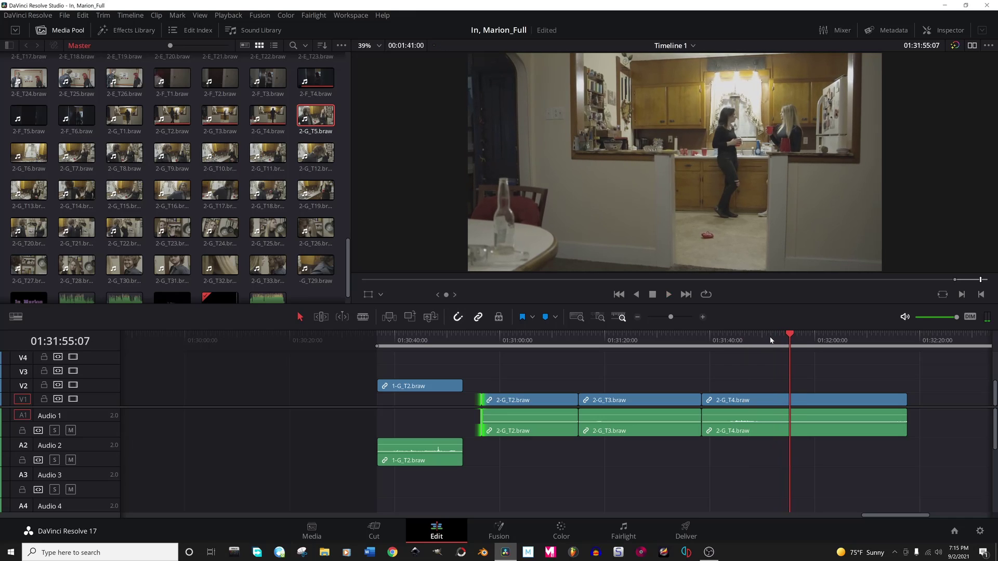
left_click(415, 340)
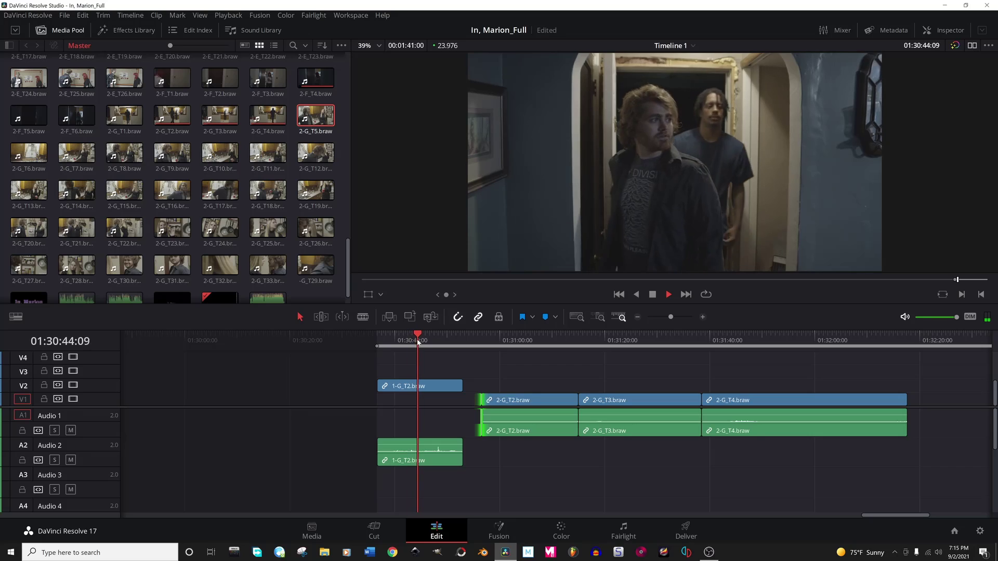
key("space")
left_click(488, 345)
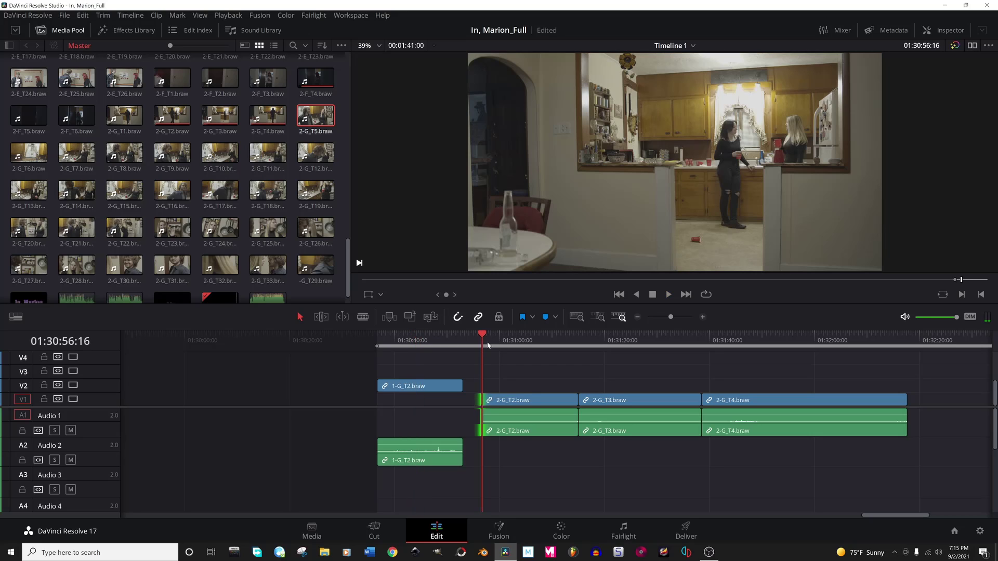
key("space")
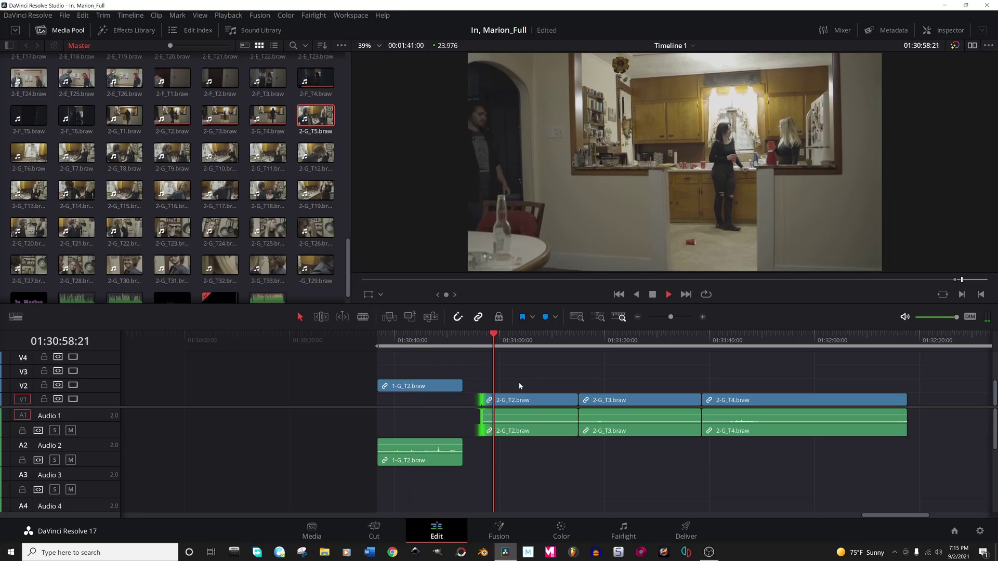
key("space")
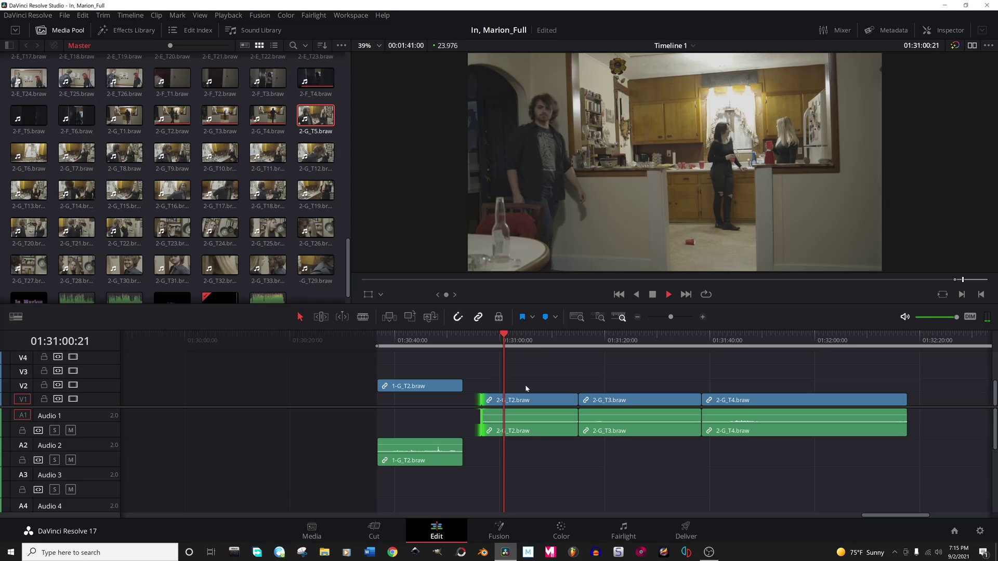
Audition 2-G_T7.braw on V1 after 2-G_T4.braw, sampling its beginning and later part, and delete it from the timeline.
left_click_drag(68, 161, 933, 401)
left_click(939, 343)
key("space")
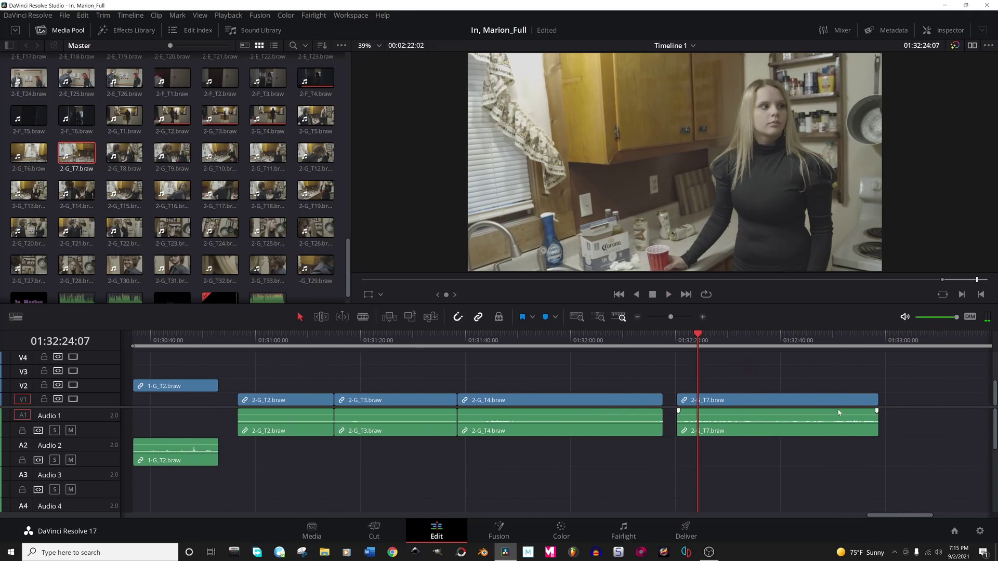
left_click(802, 344)
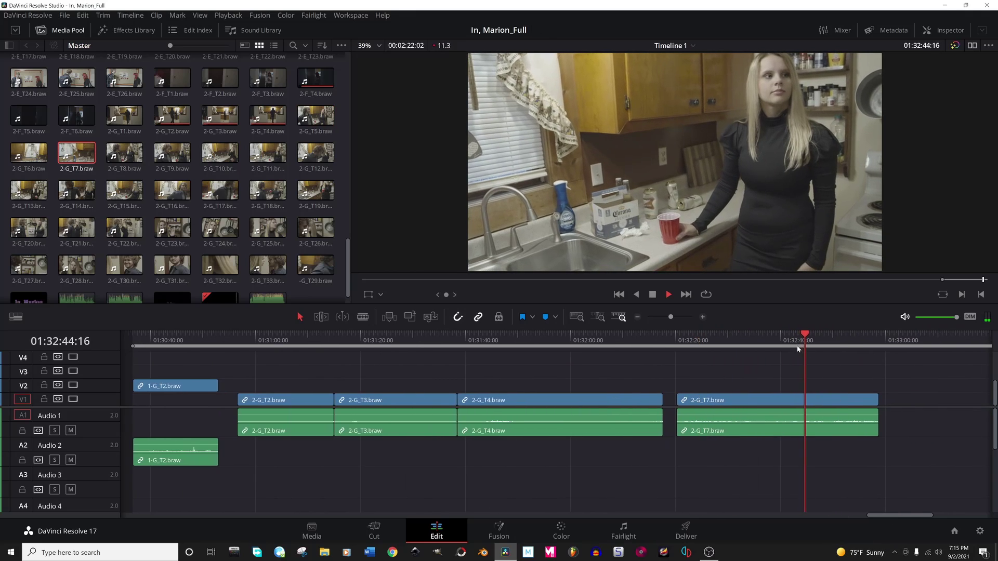
key("space")
left_click(775, 399)
key("Delete")
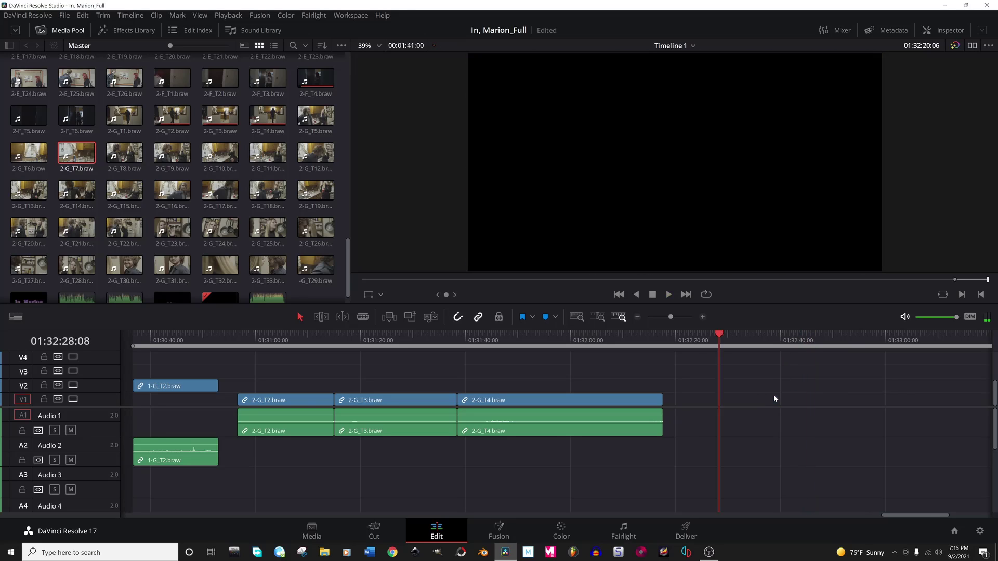
Audition 2-G_T15.braw on V2 beyond the existing clips, playing its middle part, and delete it from the timeline.
scroll(645, 392, "down", 3)
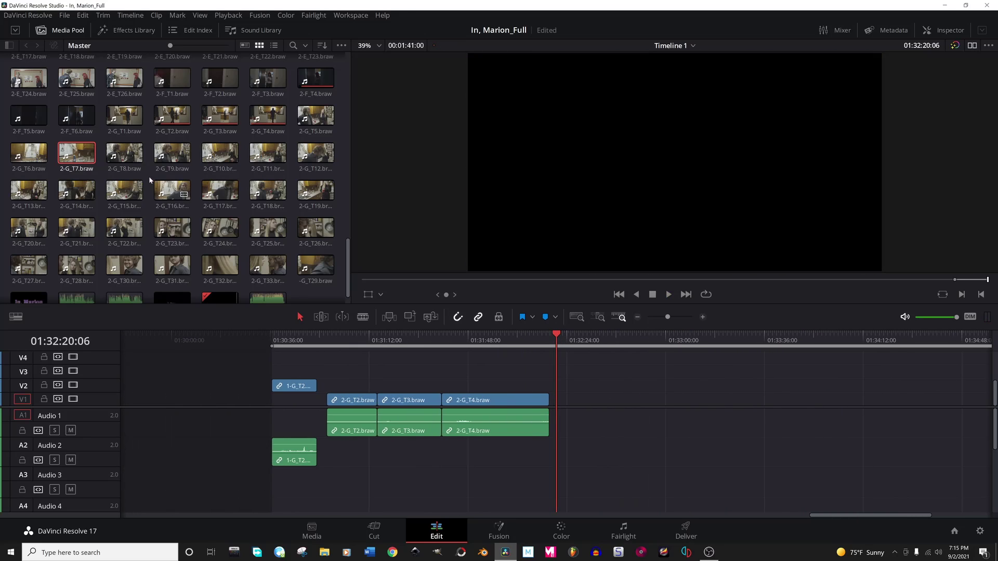
left_click_drag(124, 190, 598, 388)
left_click(678, 341)
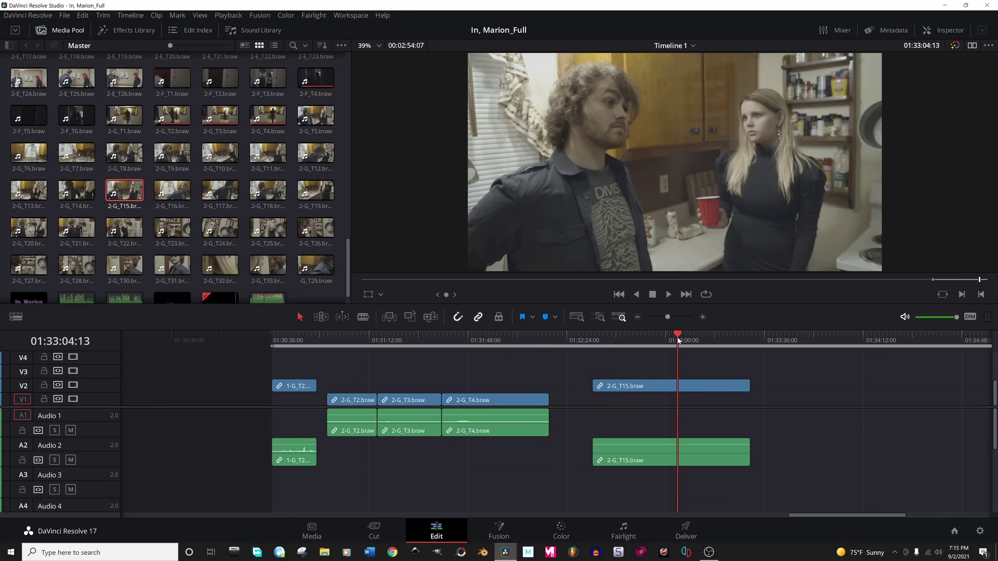
key("space")
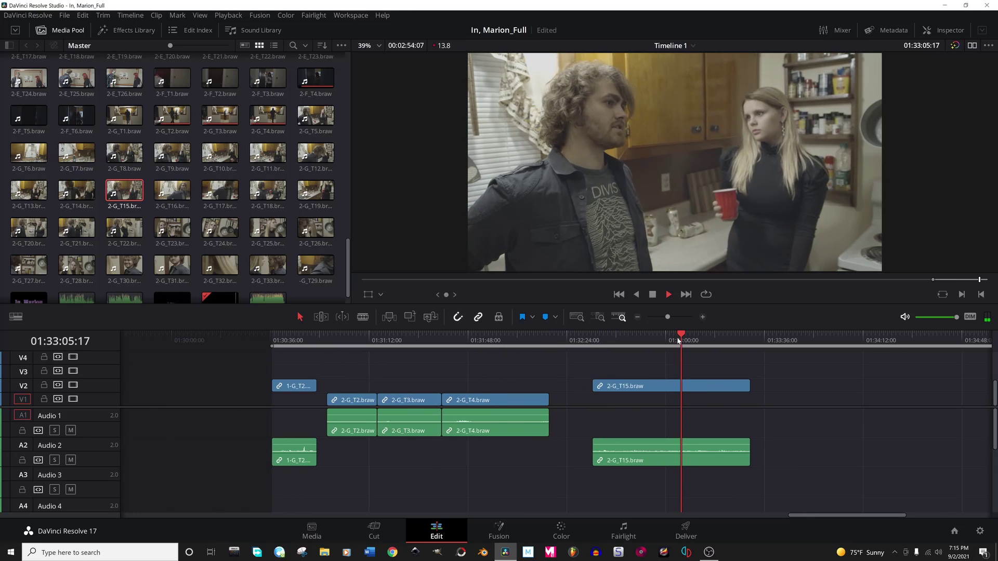
key("space")
left_click(635, 387)
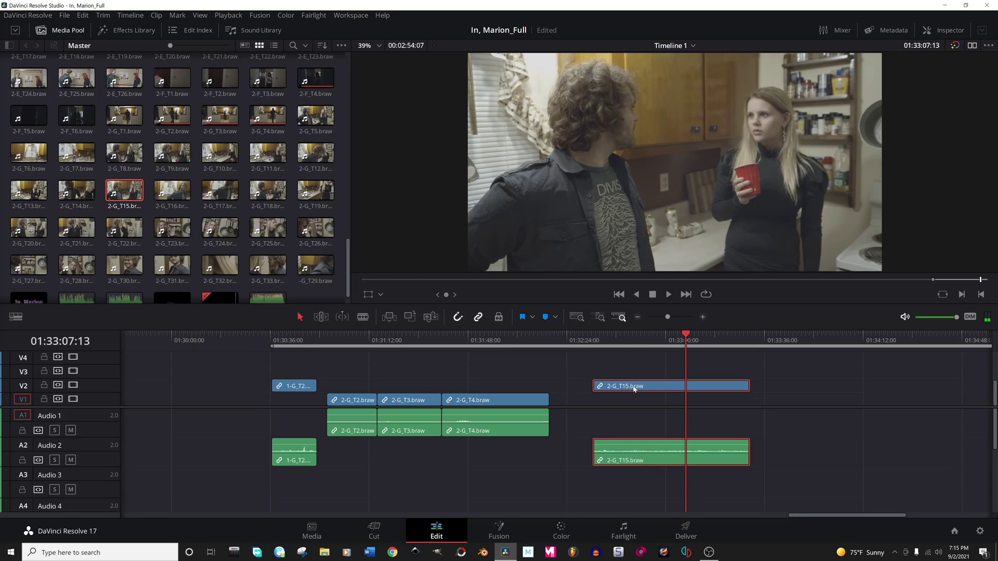
key("Delete")
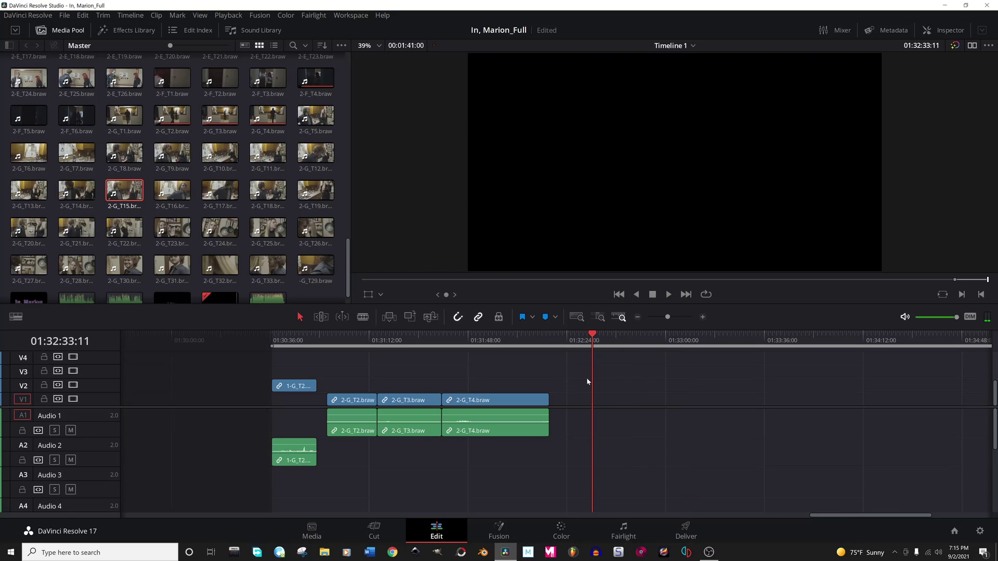
Play 2-G_T2.braw, trim its end back to about 01:31:10, and move 2-G_T3.braw up against it.
left_click(329, 339)
key("space")
scroll(528, 425, "up", 2)
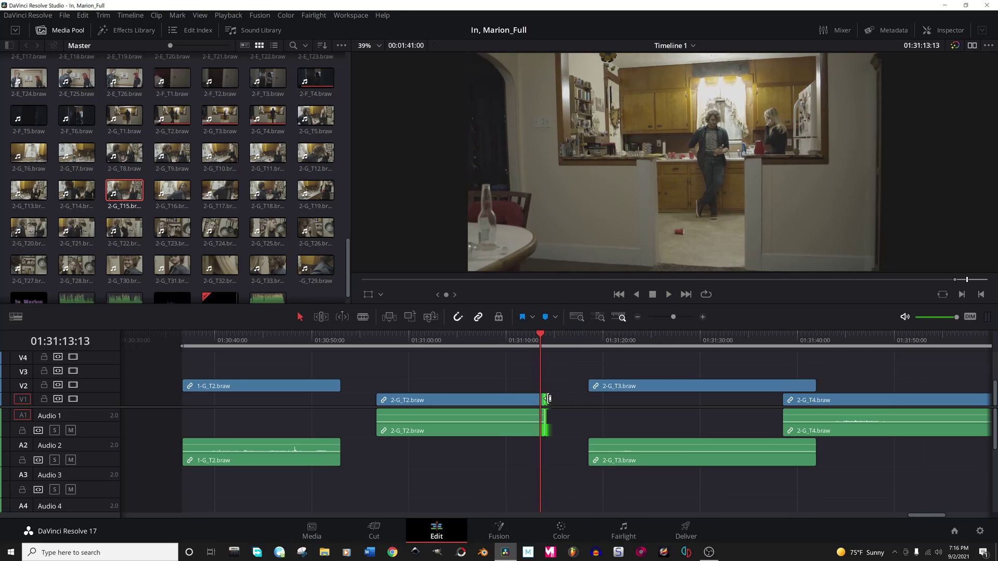
left_click_drag(549, 398, 513, 404)
left_click_drag(608, 390, 565, 391)
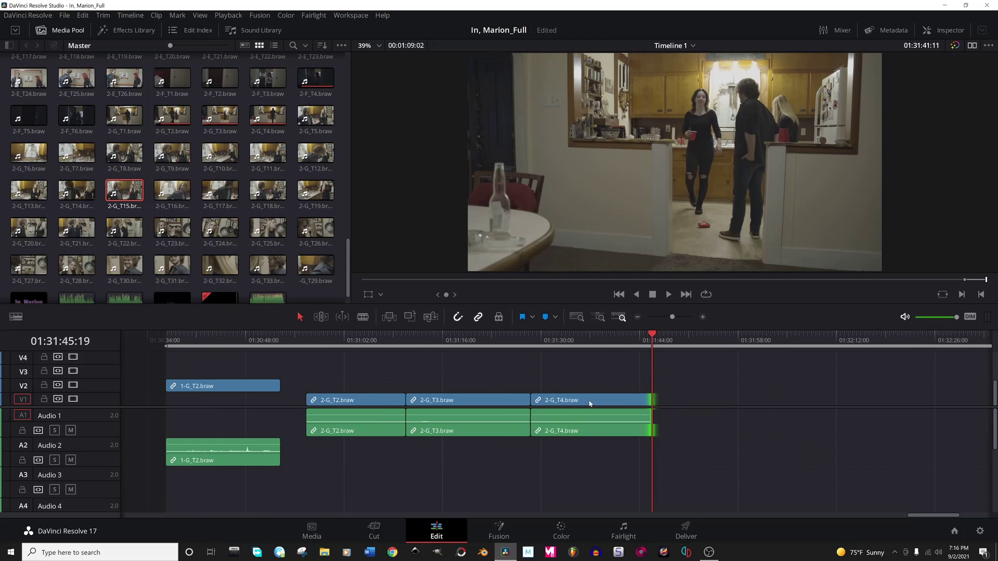
Play the opening of 2-G_T2.braw and trim its start to about 01:30:57.
left_click(311, 343)
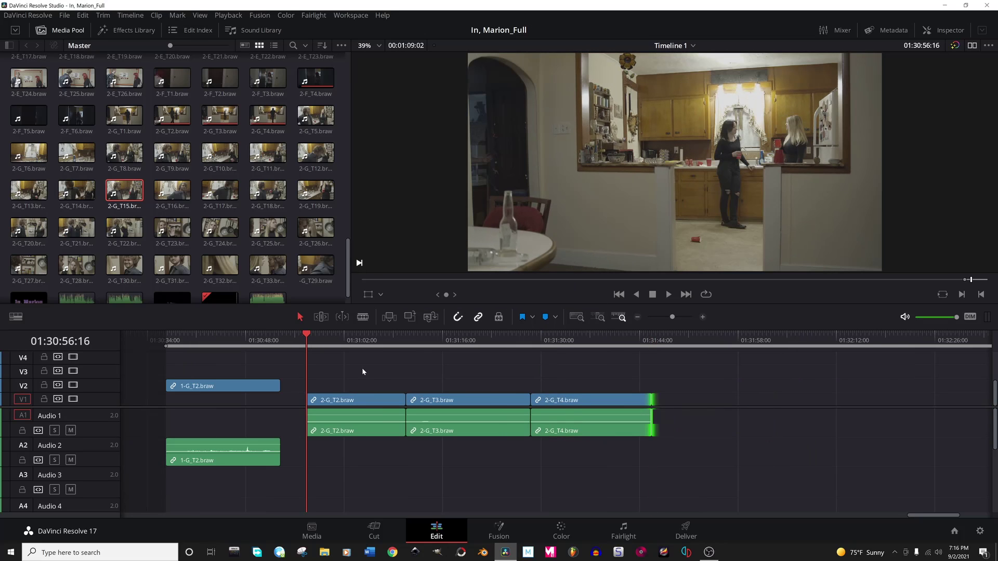
key("space")
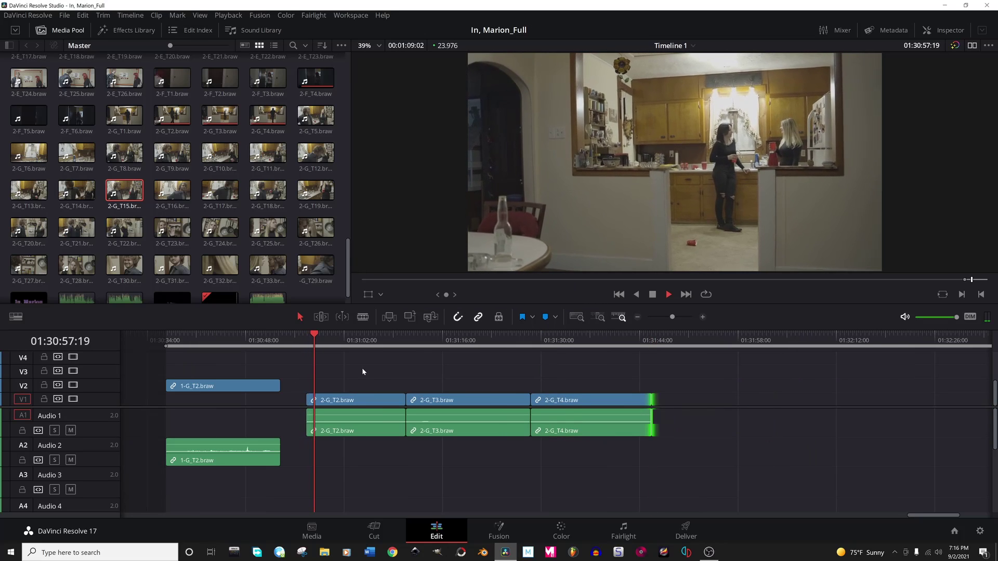
key("space")
key("Up")
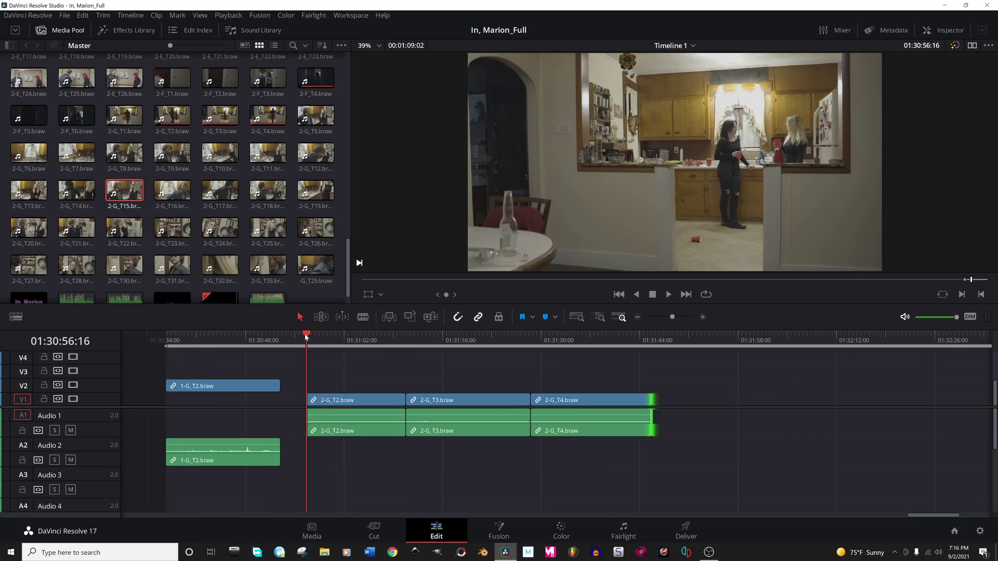
key("space")
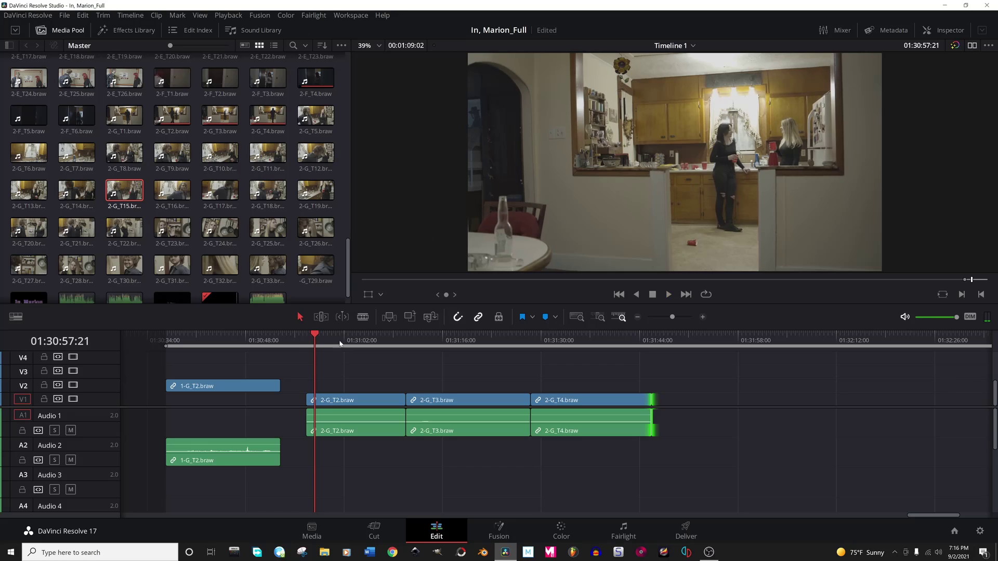
left_click(309, 400)
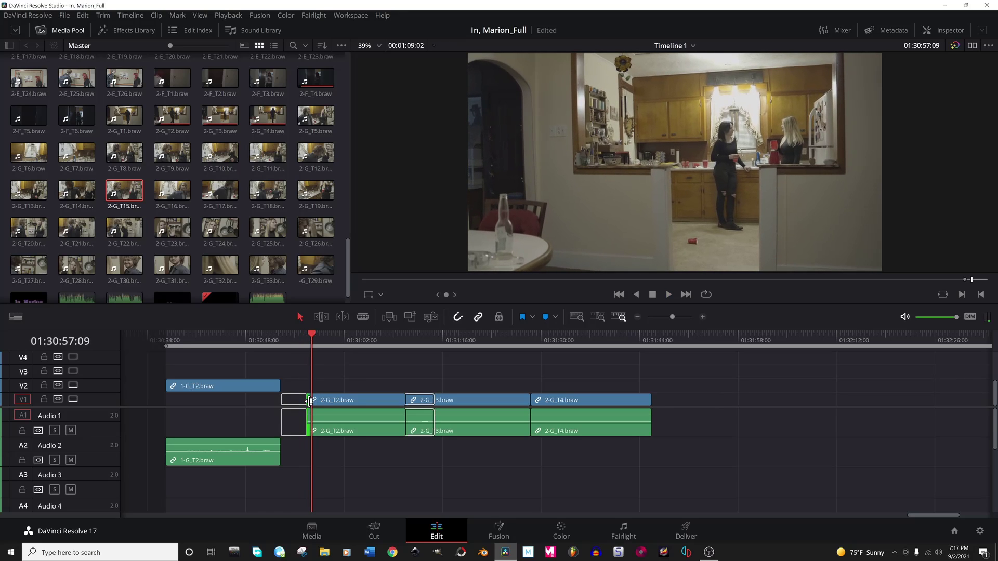
left_click_drag(310, 401, 315, 401)
Play on into 2-G_T3.braw, trim away its opening up to about 01:31:14, and move it against 2-G_T2.braw.
key("space")
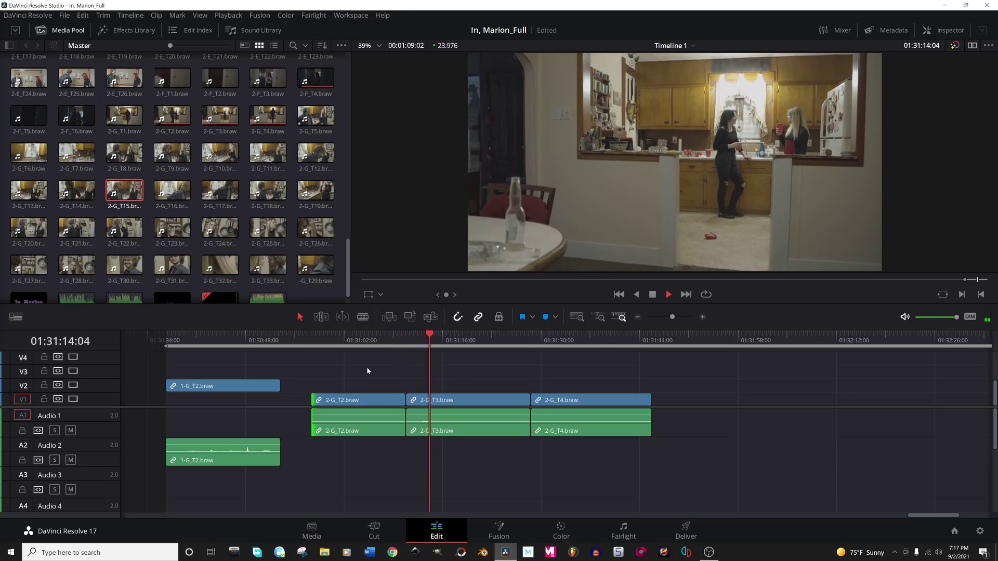
key("space")
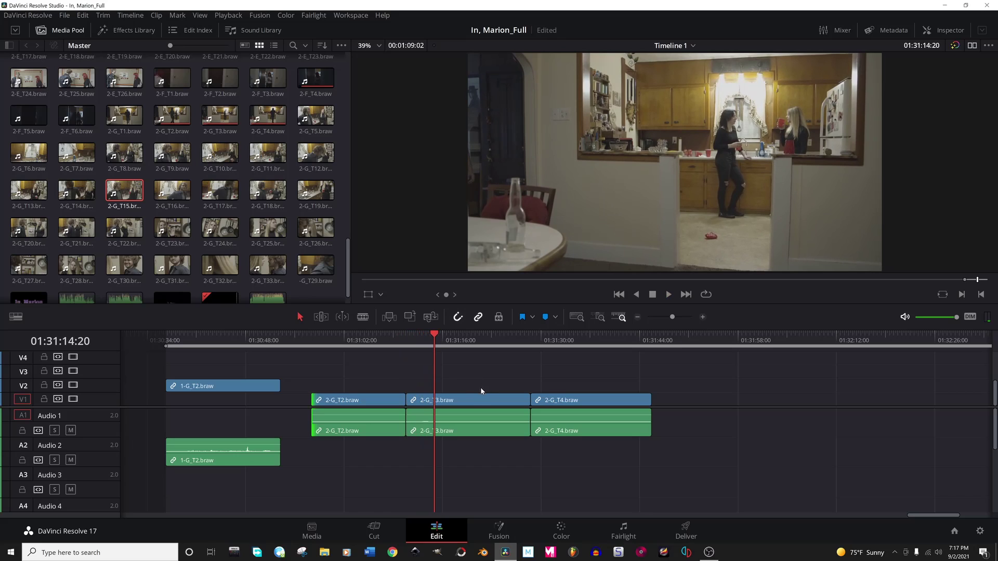
left_click(416, 401)
mouse_move(415, 400)
left_mouse_down()
mouse_move(445, 400)
mouse_move(429, 399)
left_mouse_up()
left_click(410, 345)
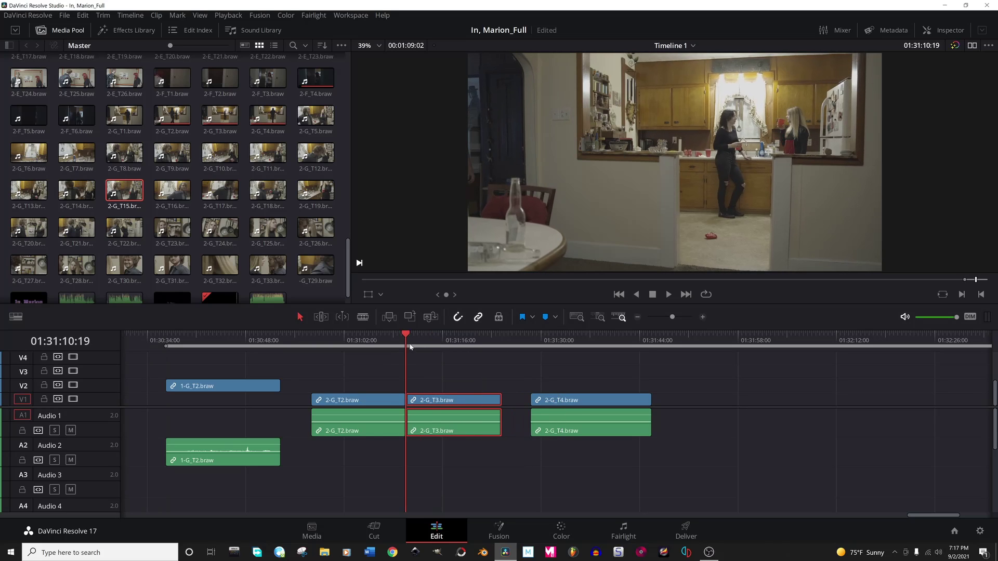
Move 2-G_T4.braw against the end of 2-G_T3.braw and play the openings of both takes to compare them.
left_click_drag(574, 408, 546, 408)
key("space")
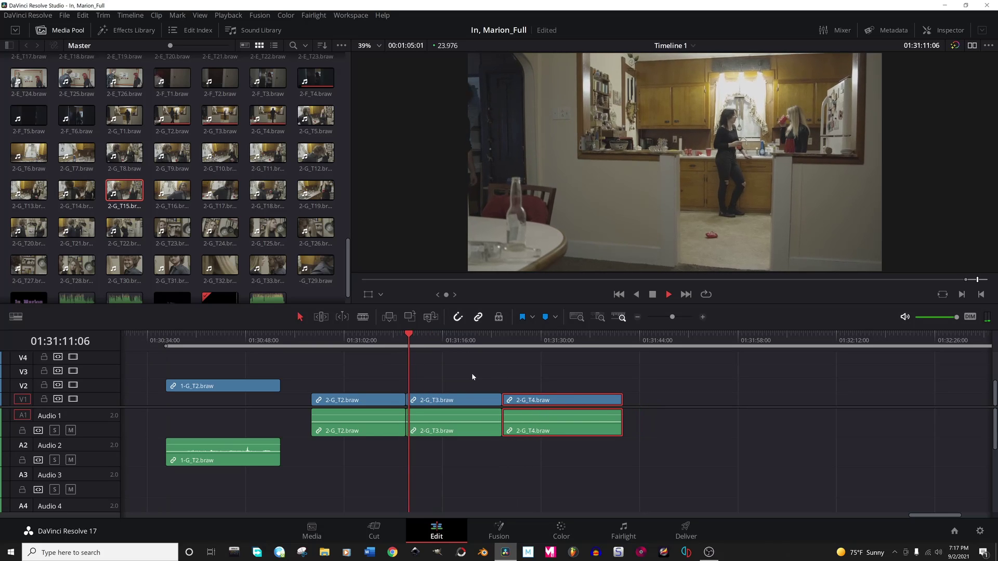
key("space")
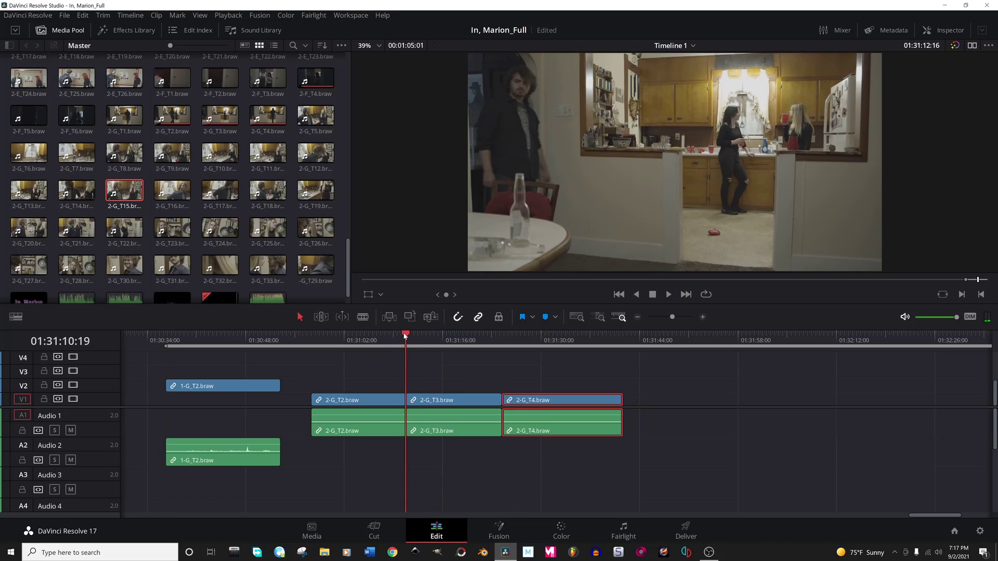
left_click(503, 341)
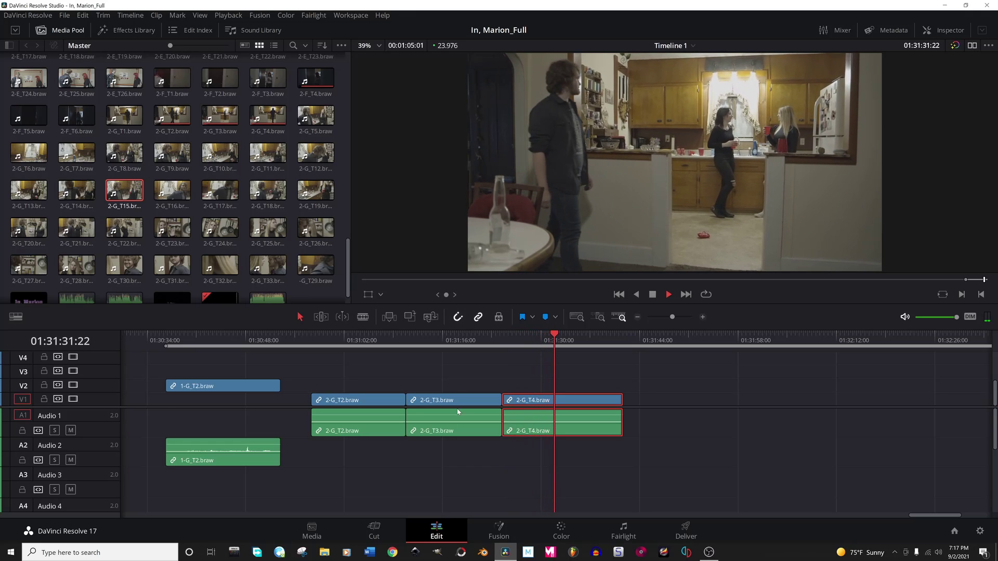
Delete 2-G_T2.braw and 2-G_T3.braw, and join 2-G_T4.braw to the end of 1-G_T2.braw with overlapping audio fades.
mouse_move(444, 386)
left_mouse_down()
mouse_move(366, 423)
mouse_move(327, 400)
mouse_move(303, 400)
left_mouse_up()
key("Delete")
key("Up")
key("ctrl+equal")
key("ctrl+equal")
key("space")
key("space")
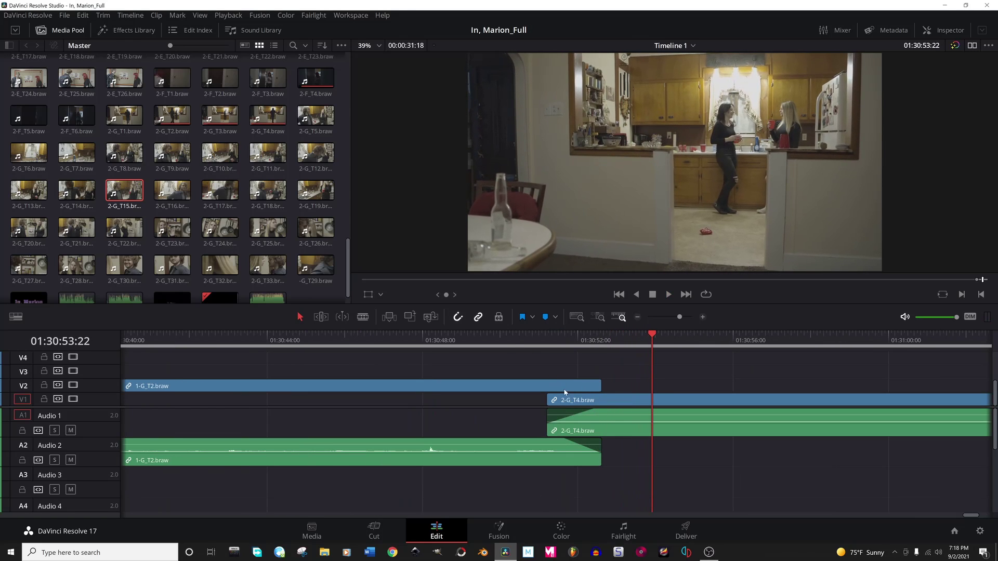
Select 2-G_T4.braw on V1 and play on through the take from 01:30:53:22.
left_click(581, 399)
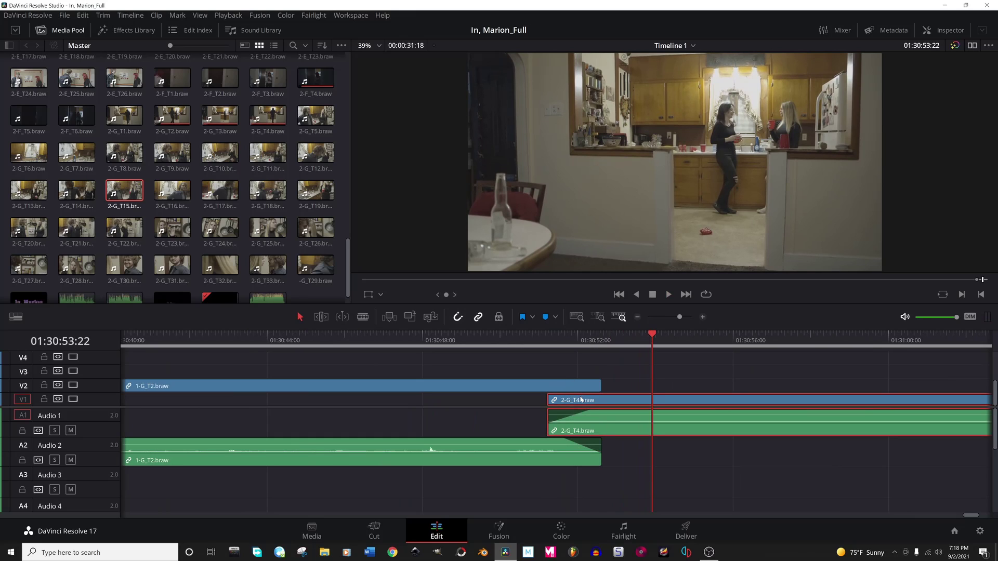
key("ctrl+minus")
key("ctrl+minus")
key("space")
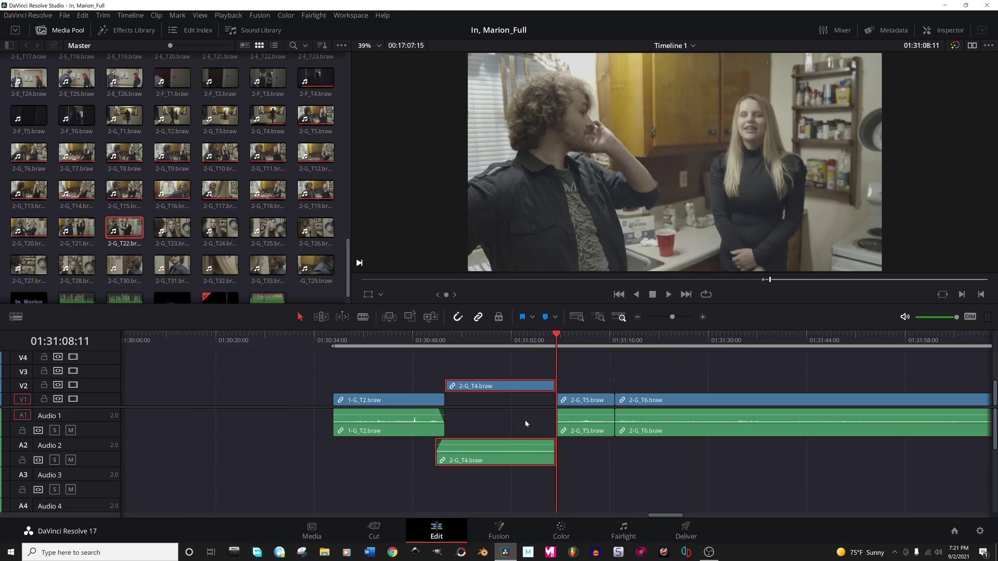
Play 2-G_T5.braw and delete it from the timeline, closing the gap before 2-G_T6.braw.
scroll(448, 425, "right", 5)
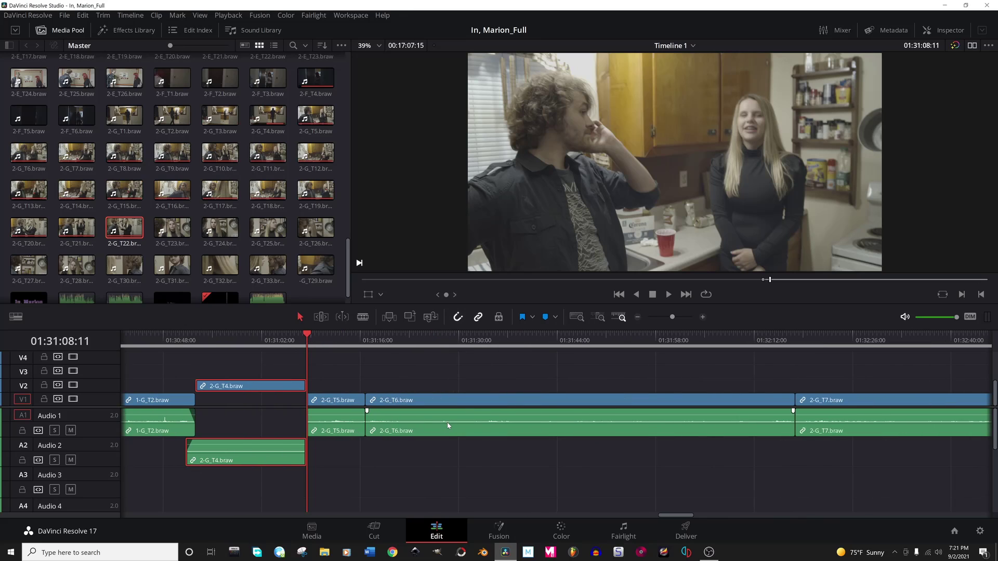
key("space")
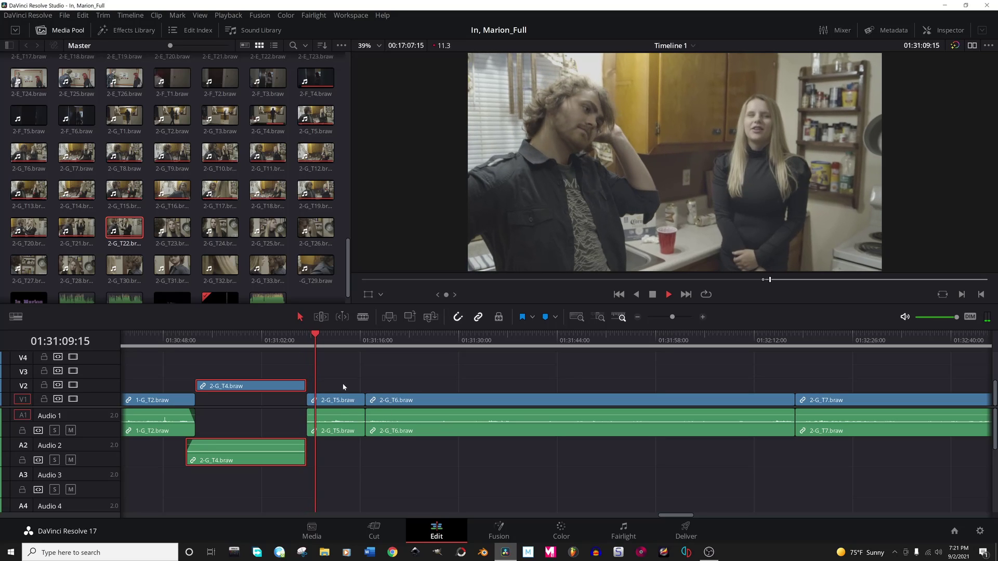
key("space")
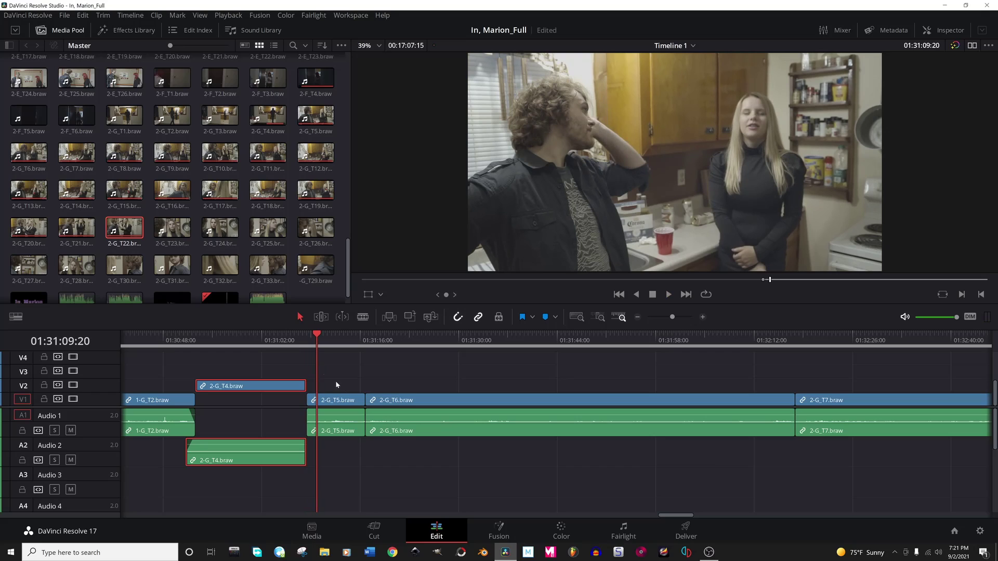
key("space")
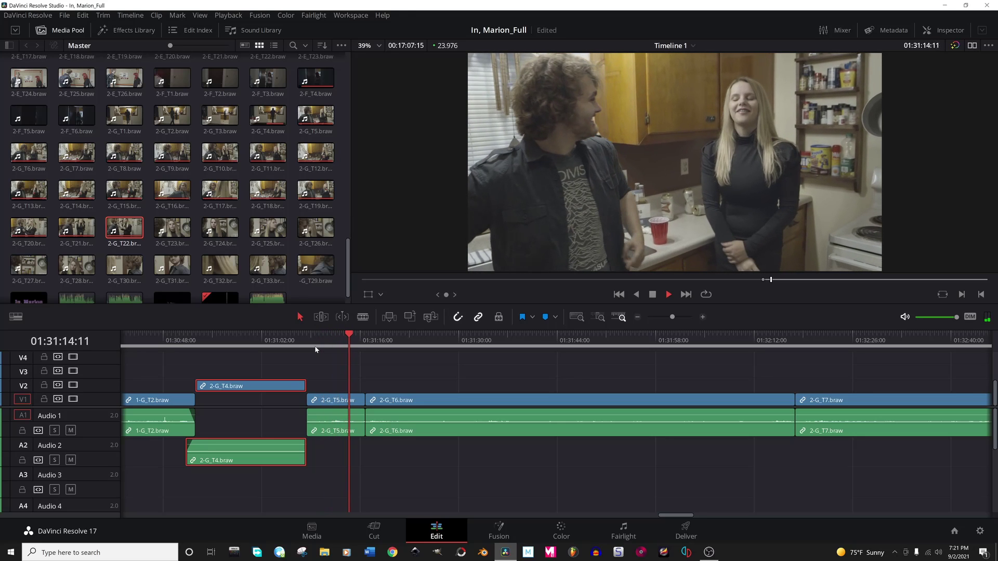
key("space")
left_click(336, 400)
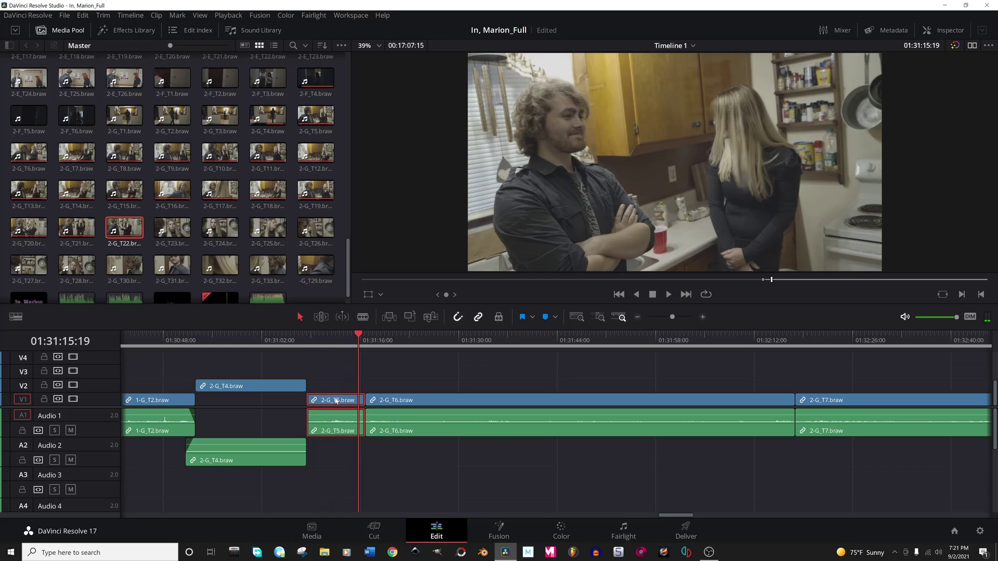
key("Delete")
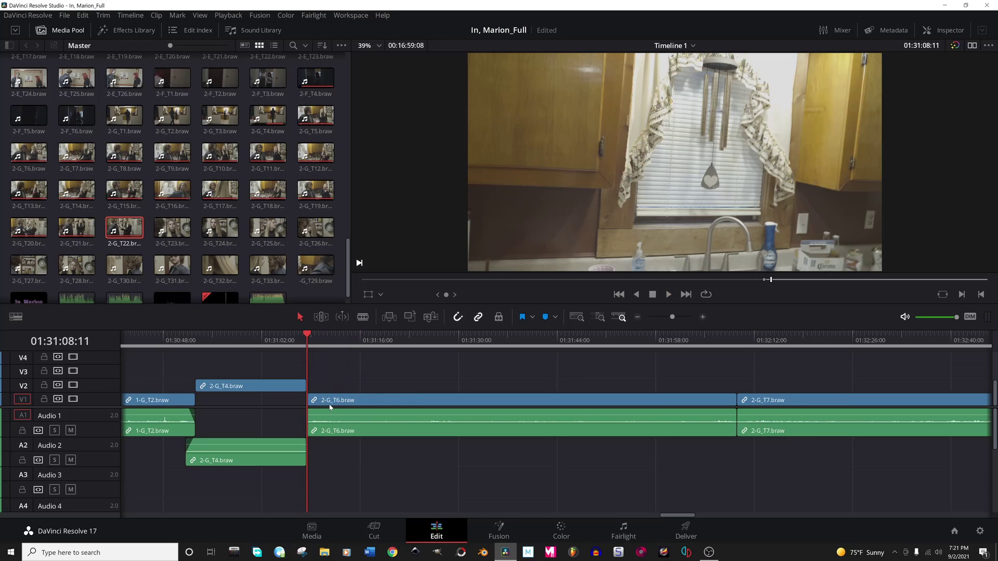
Play the beginning of 2-G_T6.braw up to about 01:31:16 and save the project.
key("space")
key("ctrl+minus")
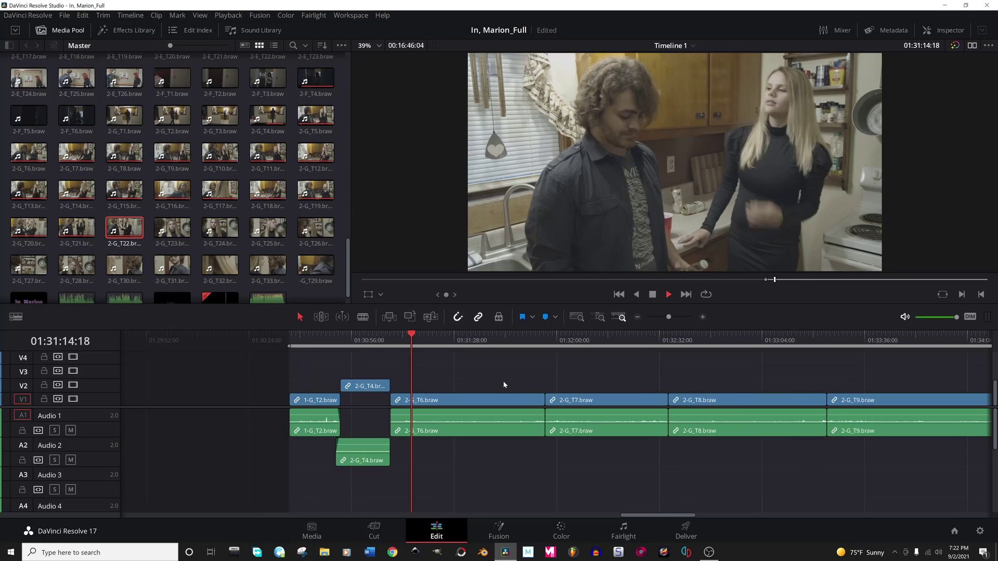
key("space")
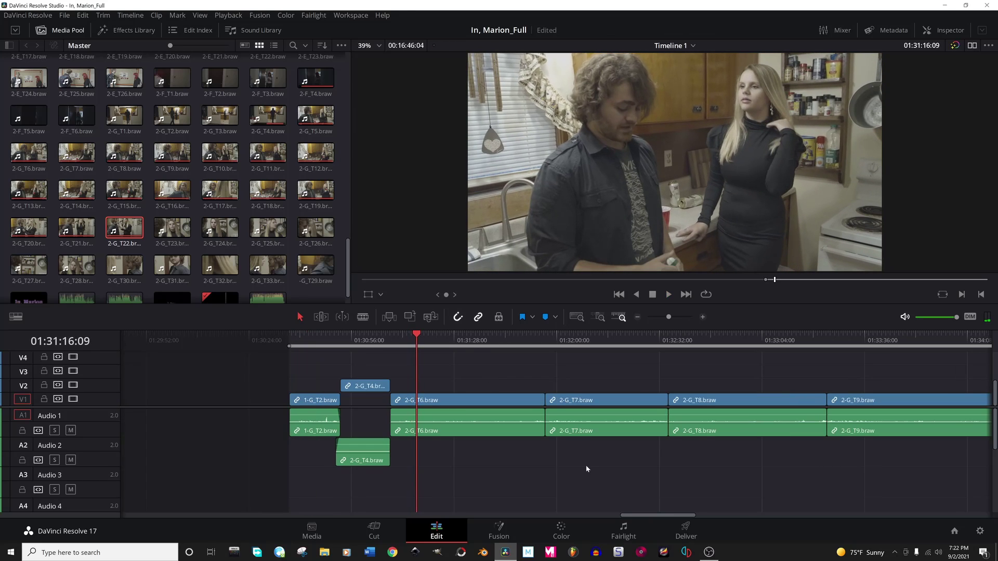
key("ctrl+minus")
key("ctrl+s")
key("ctrl+minus")
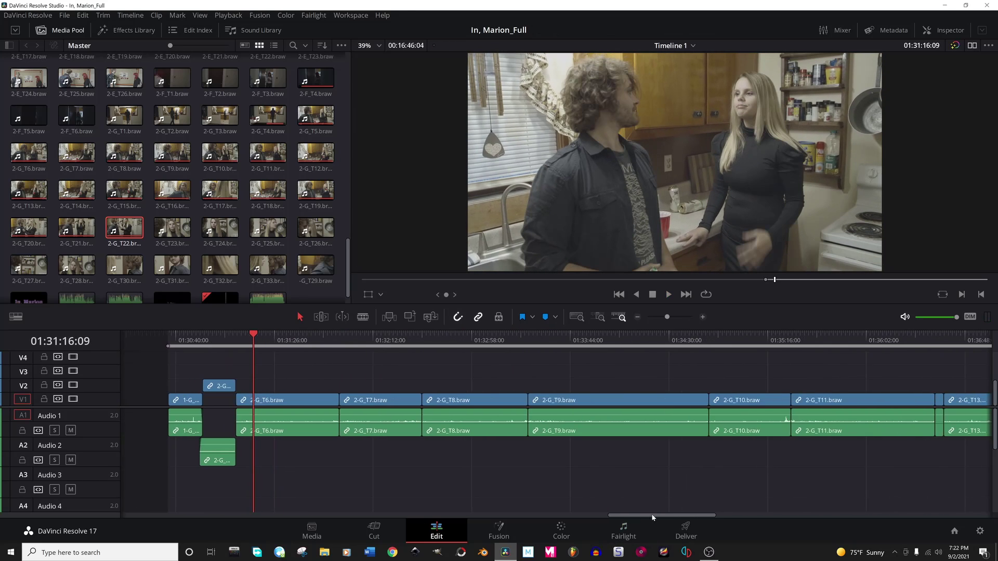
key("ctrl+minus")
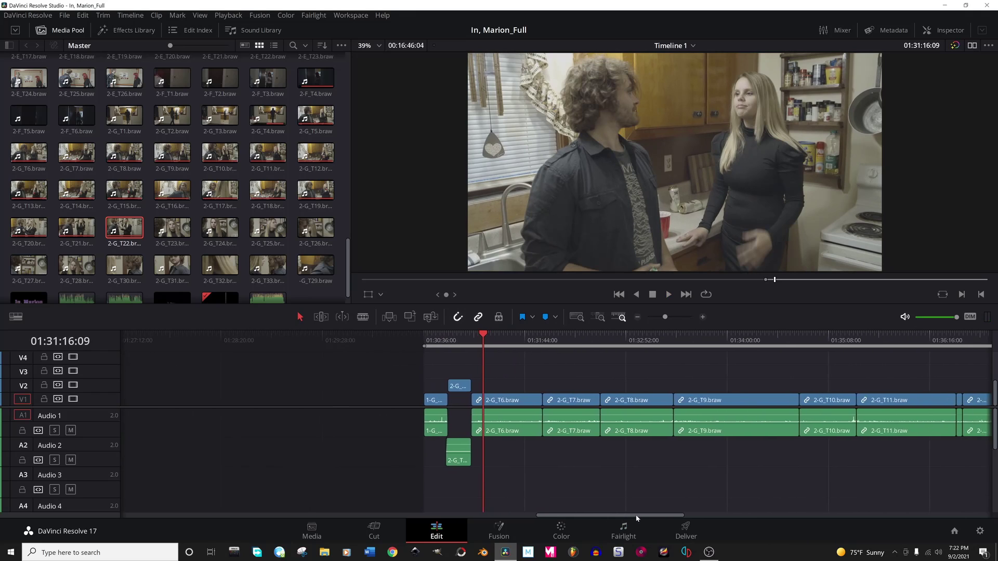
Spot-check 2-G_T11.braw and 2-G_T13.braw, and delete the short clip between them, closing the gap.
left_click_drag(626, 346, 787, 341)
key("space")
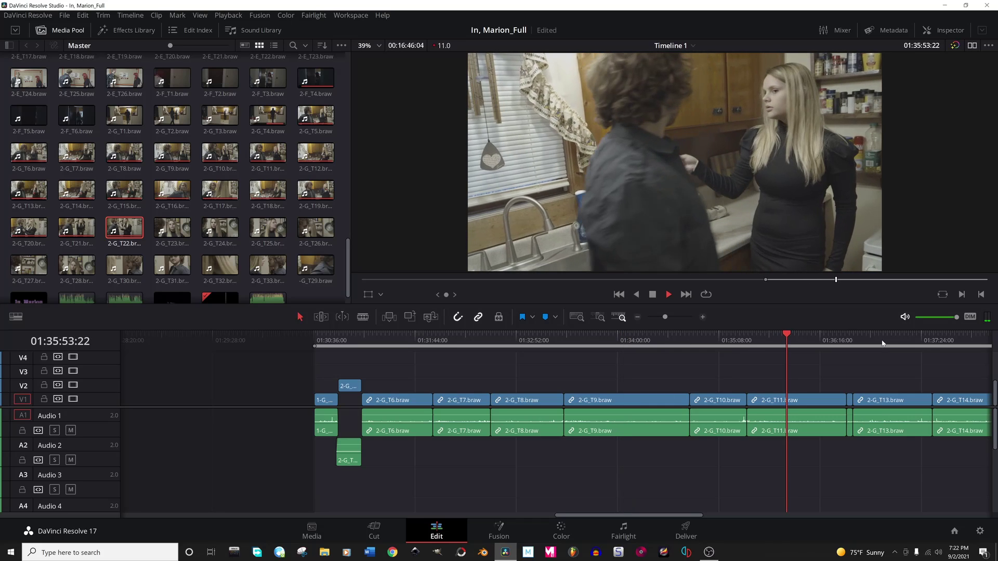
left_click(882, 340)
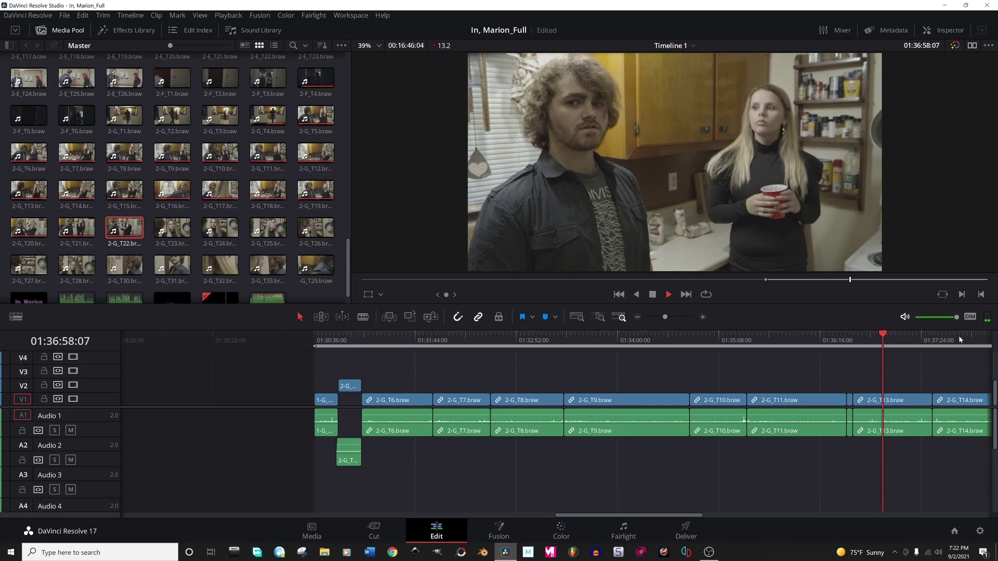
scroll(842, 406, "down", 2)
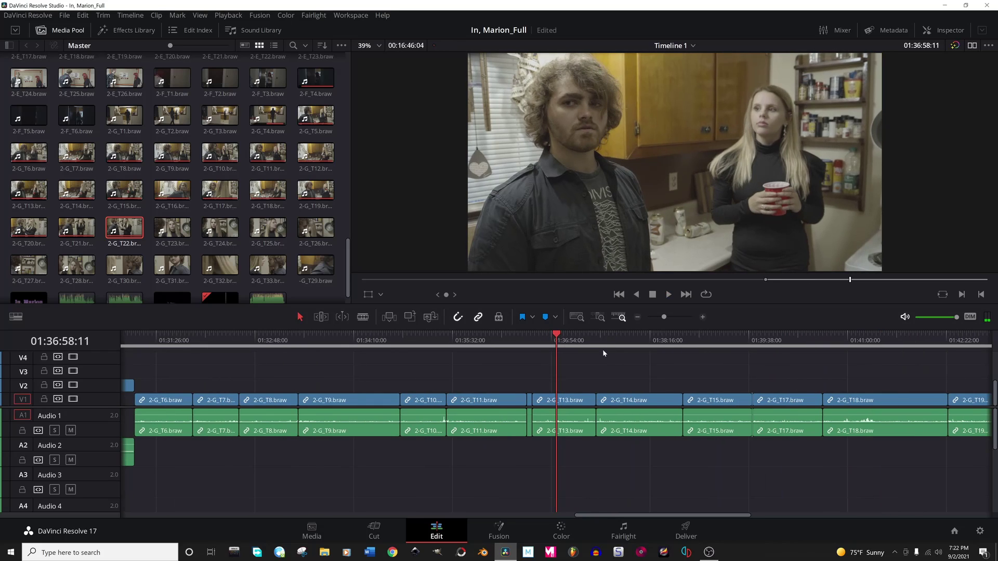
left_click(528, 340)
key("space")
scroll(664, 368, "up", 2)
left_click(662, 341)
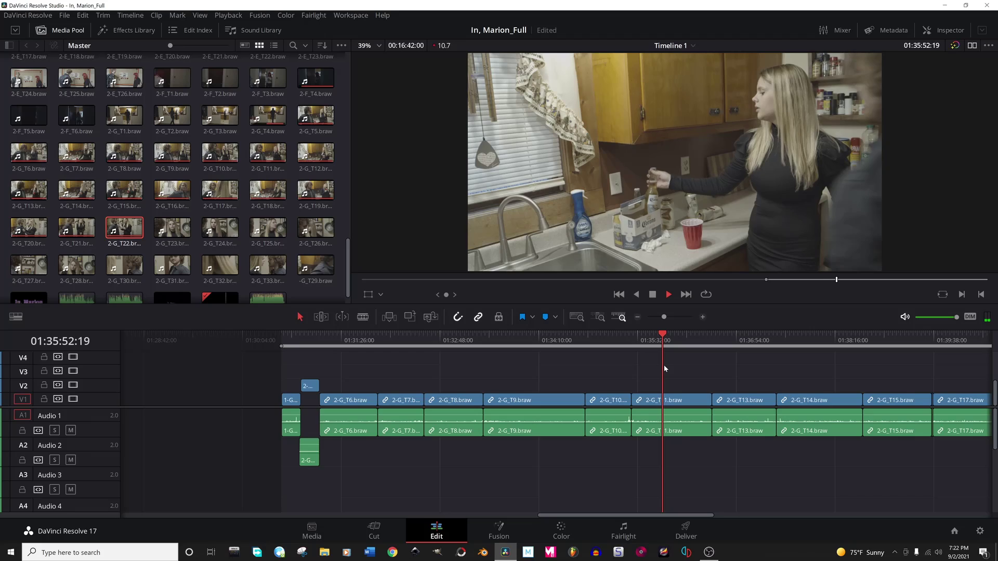
Move the clips from 2-G_T6.braw through 2-G_T11.braw to V2, ahead of 1-G_T2.braw.
left_click_drag(686, 386, 357, 439)
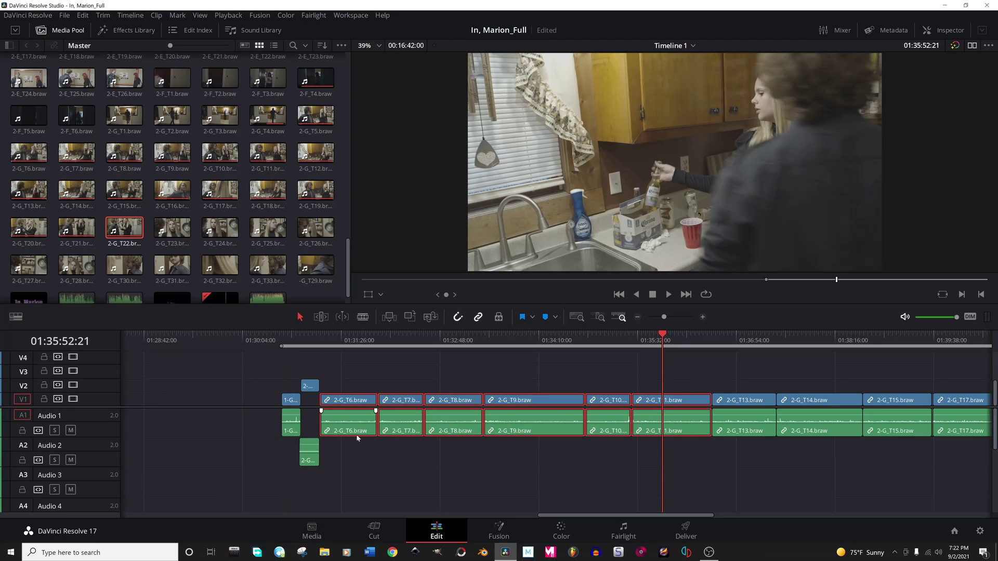
left_click(308, 386)
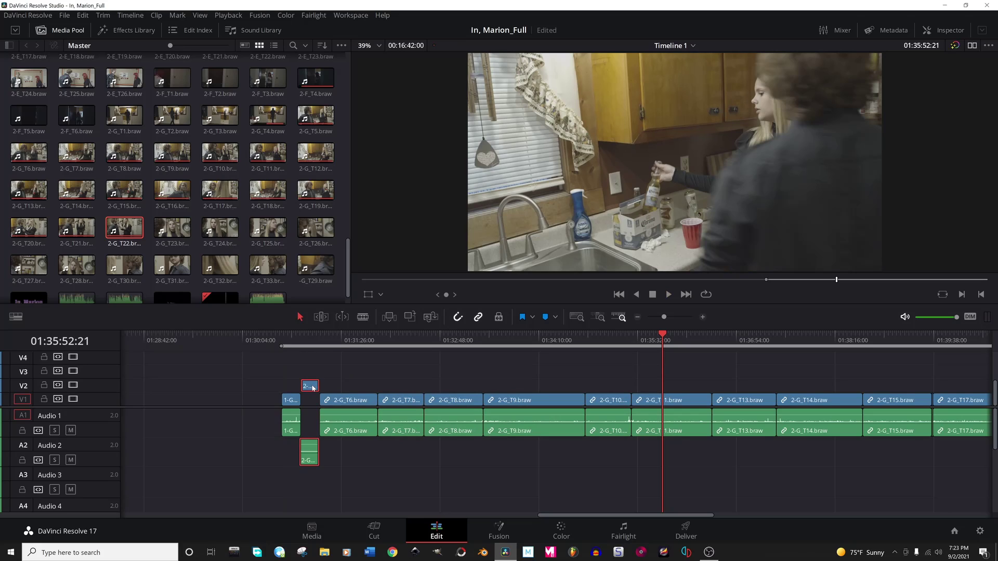
left_click_drag(362, 385, 221, 383)
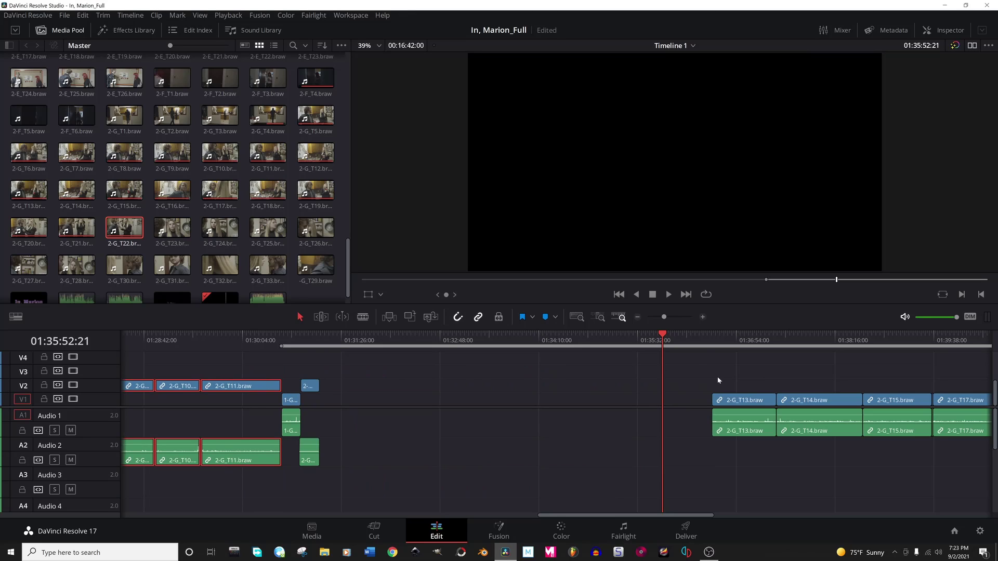
Close the gap after 2-G_T4.braw so that 2-G_T13.braw and the takes behind it follow directly on V1.
left_click_drag(718, 400, 717, 387)
key("BackSpace")
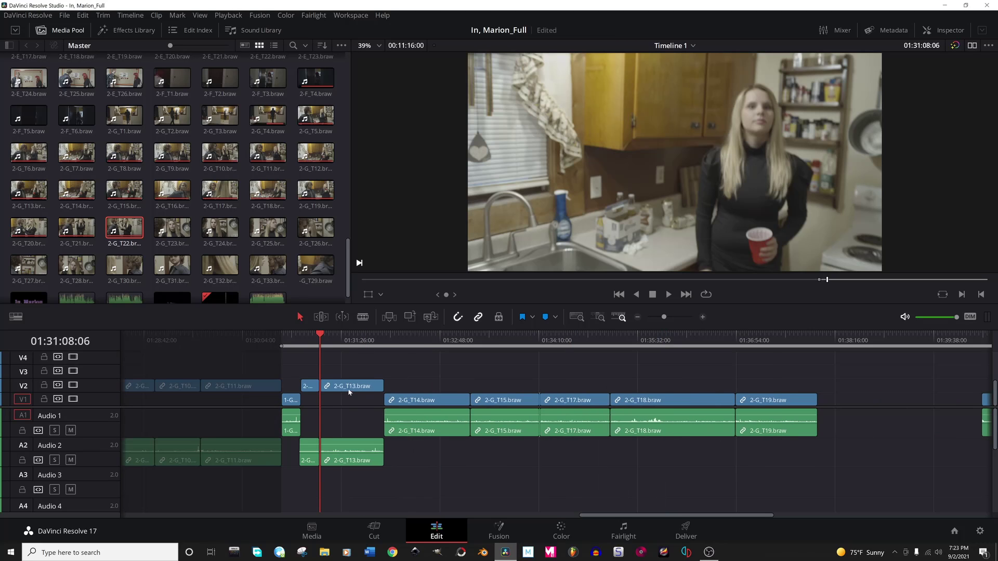
left_click_drag(348, 392, 352, 400)
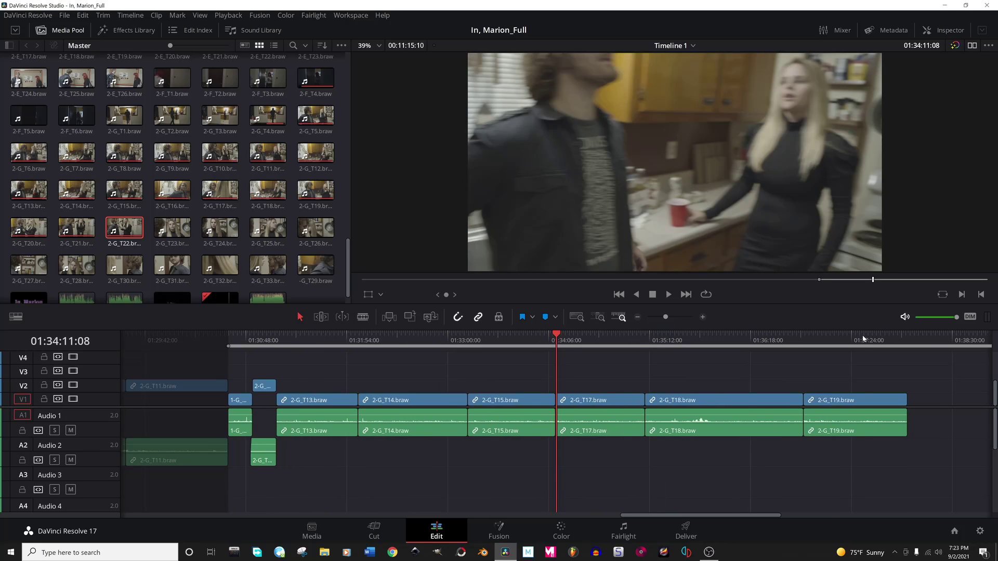
Scrub to 2-G_T18.braw, step back through the earlier takes, and play 2-G_T13.braw from its start.
left_click_drag(863, 339, 676, 339)
left_click(586, 427)
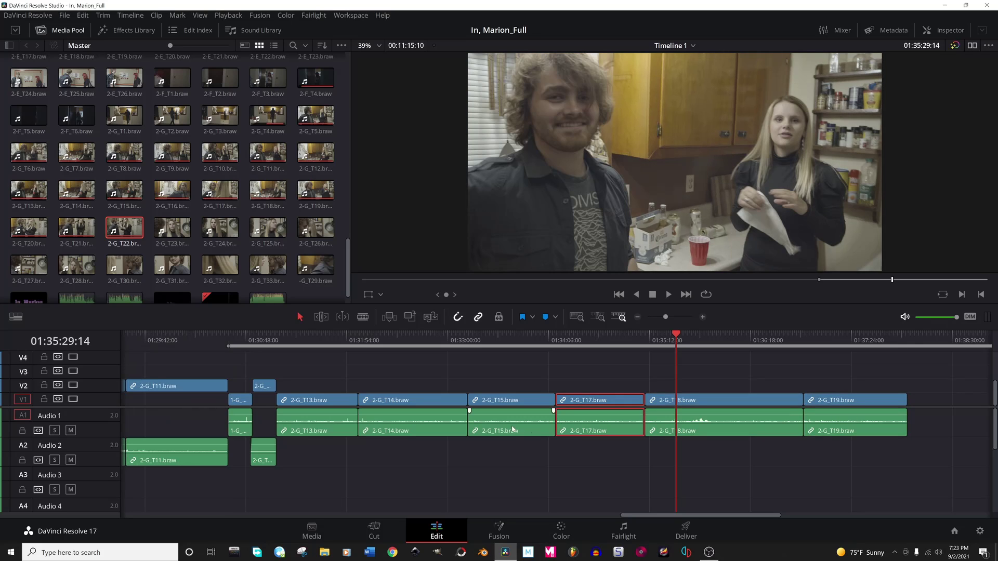
left_click(509, 424)
left_click(411, 424)
left_click(317, 424)
left_click(272, 340)
key("space")
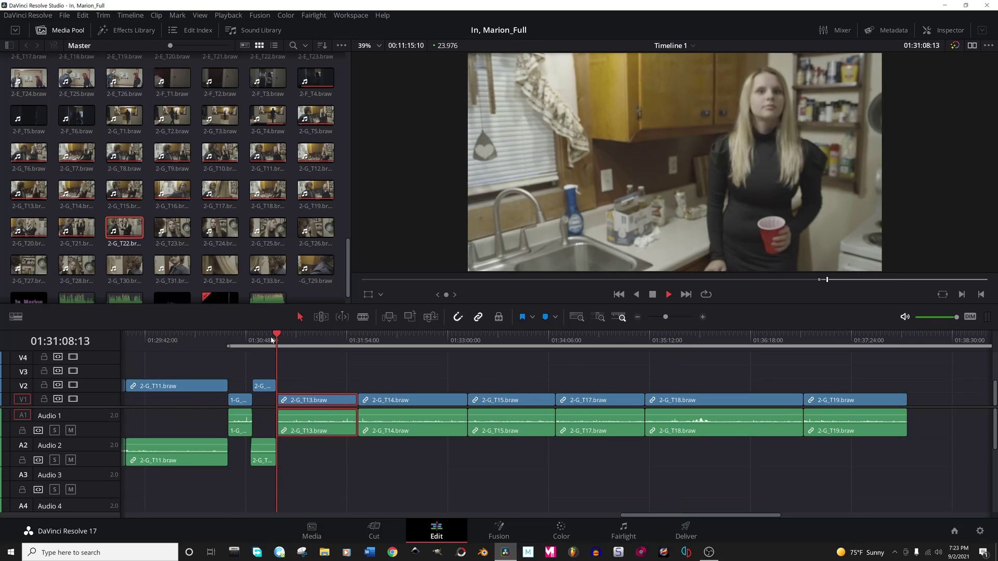
Delete the set-aside takes 2-G_T6.braw through 2-G_T11.braw from V2, leaving the clips behind them in place.
scroll(291, 353, "up", 2)
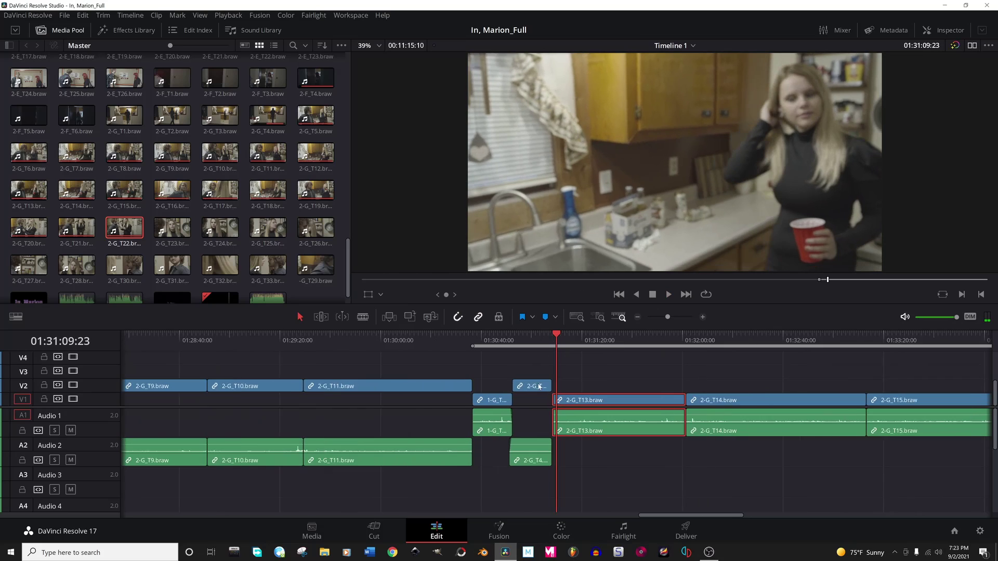
key("space")
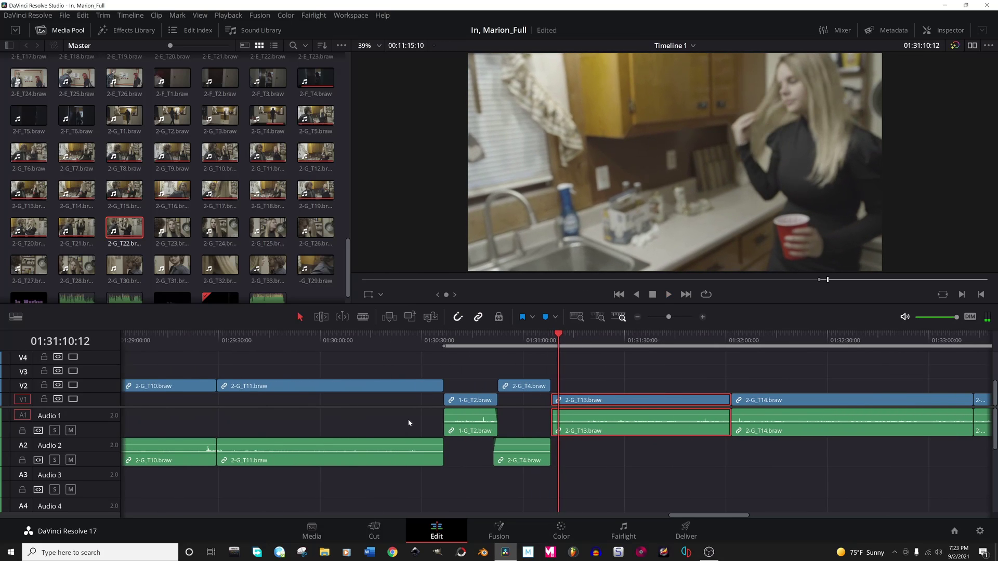
scroll(407, 419, "down", 3)
scroll(406, 423, "down", 3)
mouse_move(312, 376)
left_mouse_down()
mouse_move(491, 416)
mouse_move(533, 464)
mouse_move(513, 459)
left_mouse_up()
key("ctrl+z")
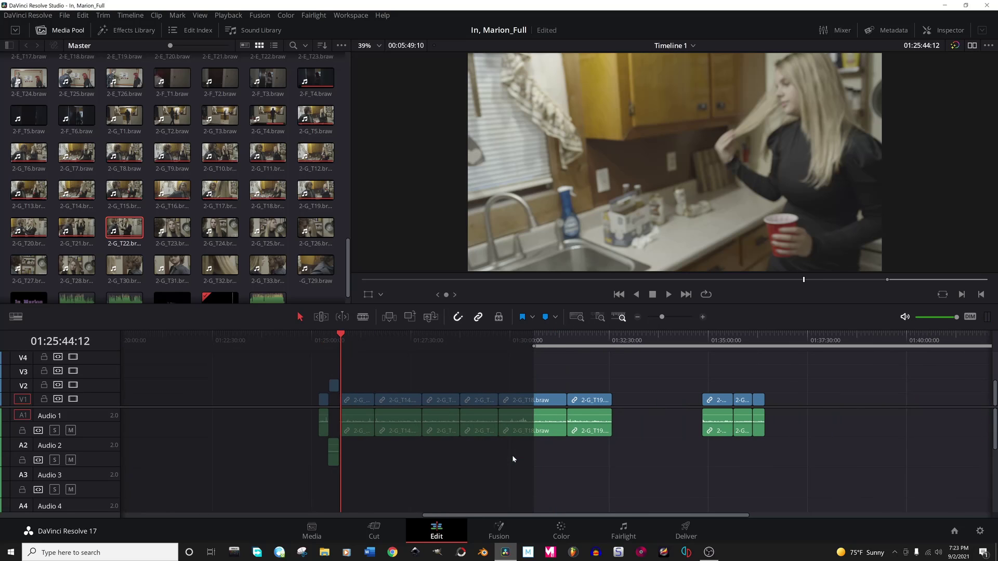
key("ctrl+shift+z")
left_click_drag(492, 374, 345, 465)
key("Delete")
Play across the cut from 2-G_T4.braw into 2-G_T13.braw, and close the gap between 2-G_T13.braw and 2-G_T14.braw.
scroll(346, 463, "up", 3)
left_click(586, 339)
key("space")
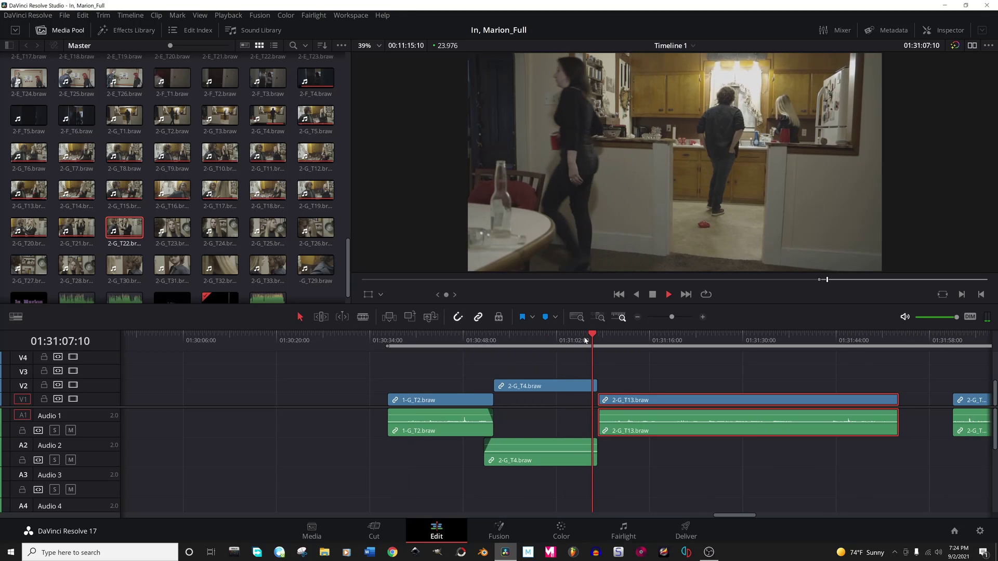
key("space")
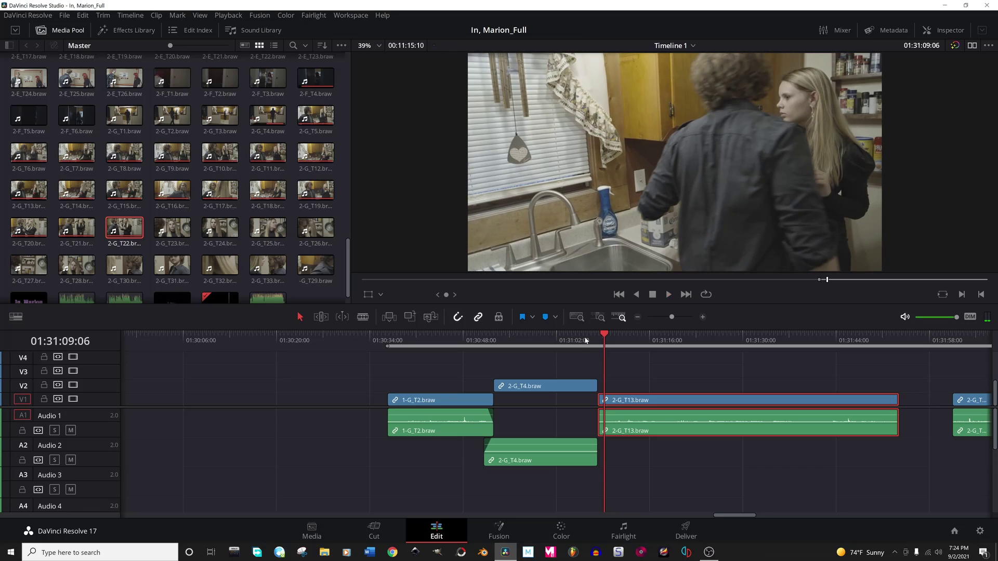
key("space")
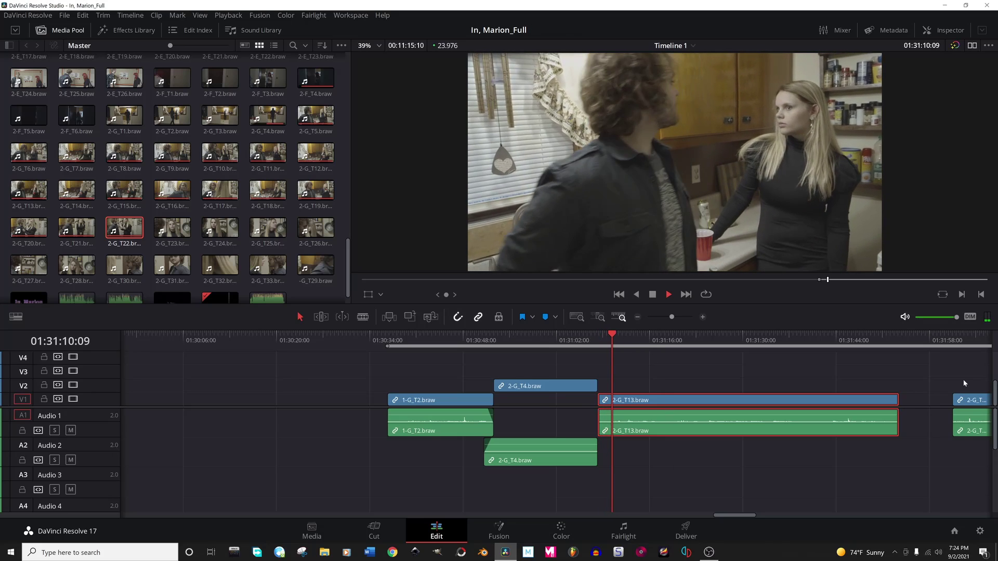
left_click(932, 399)
key("Delete")
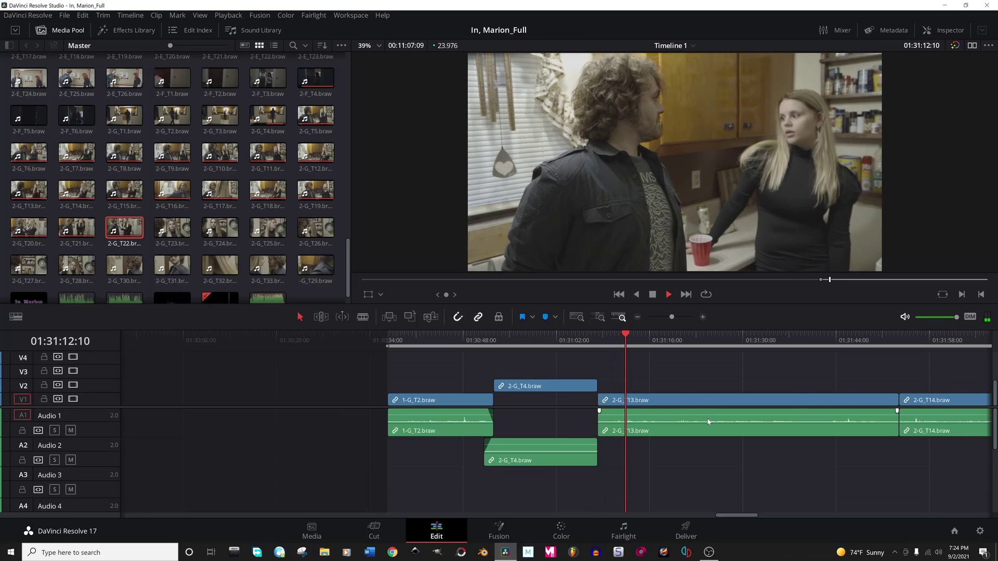
Watch the kitchen dialogue play in 2-G_T13.braw and bring all takes through 2-G_T19.braw into view.
key("ctrl+minus")
key("ctrl+minus")
key("ctrl+minus")
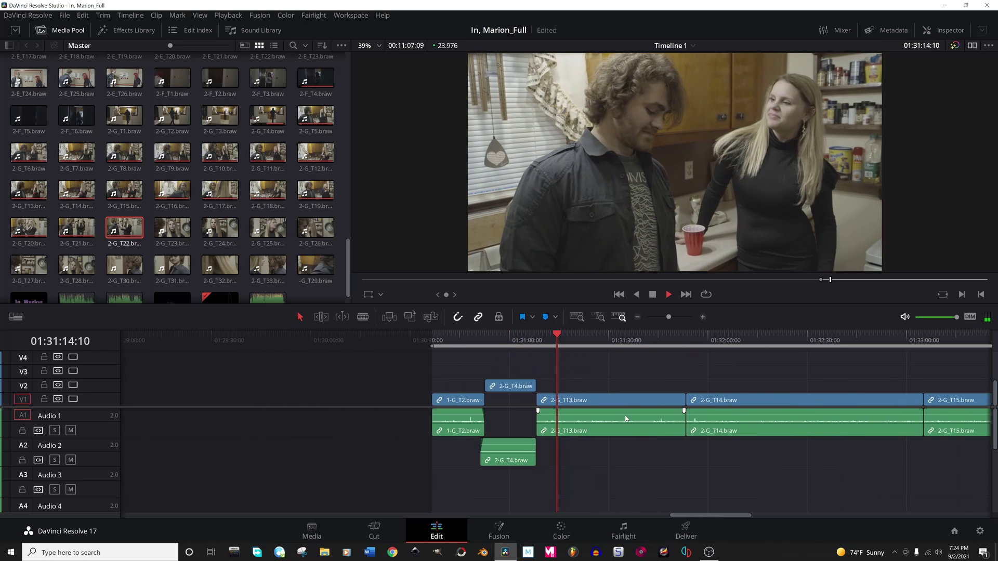
scroll(626, 418, "right", 3)
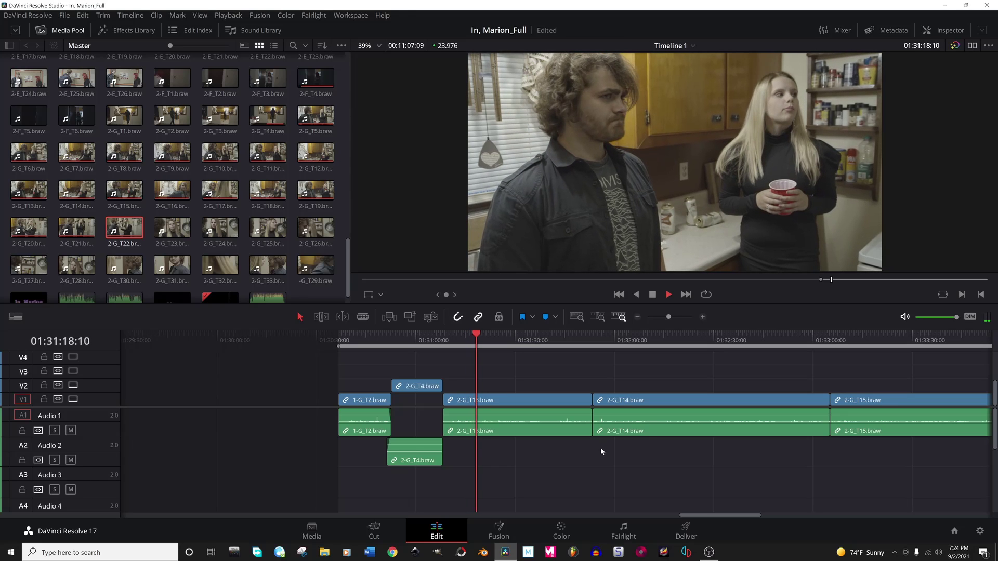
scroll(587, 457, "down", 3)
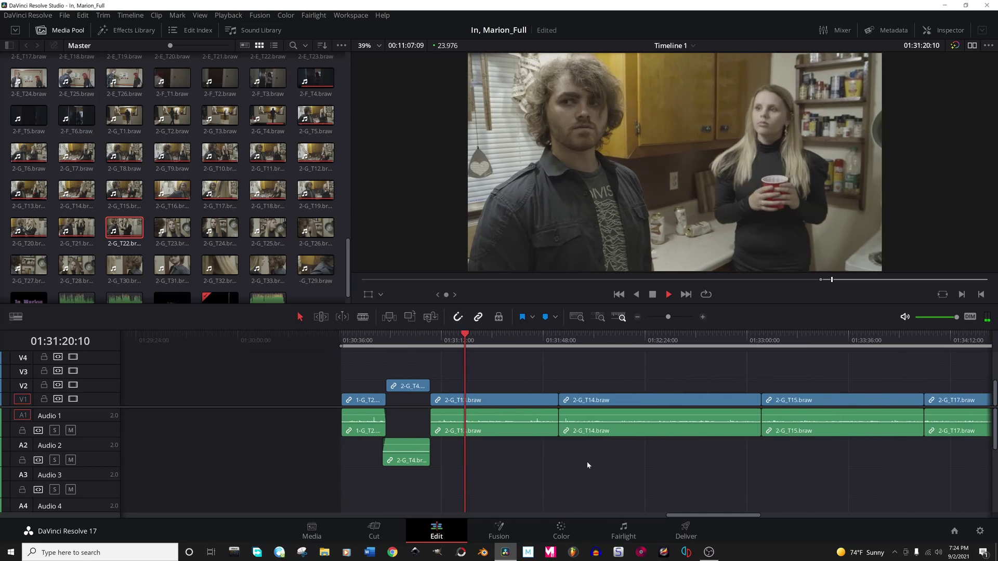
scroll(586, 462, "down", 3)
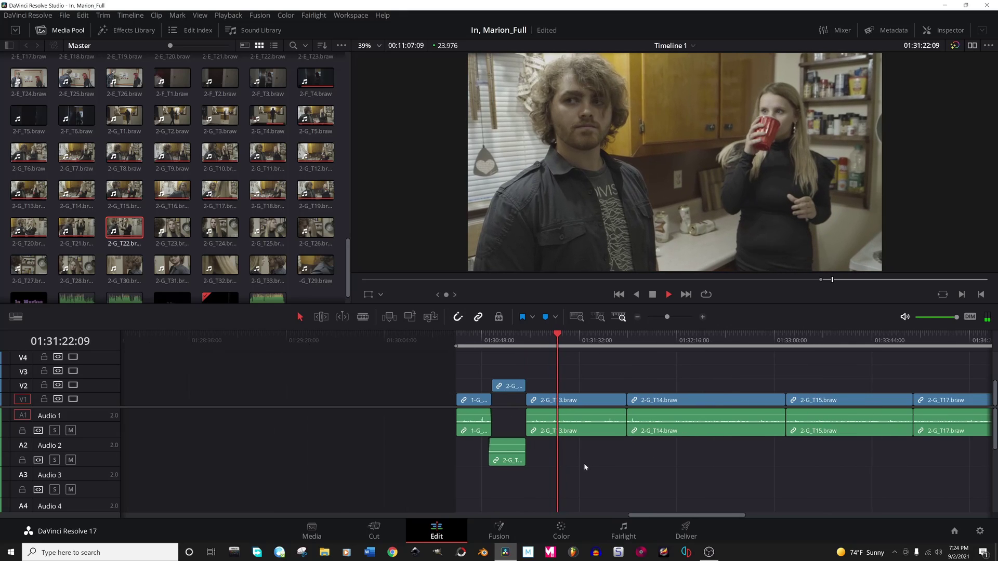
scroll(585, 463, "down", 3)
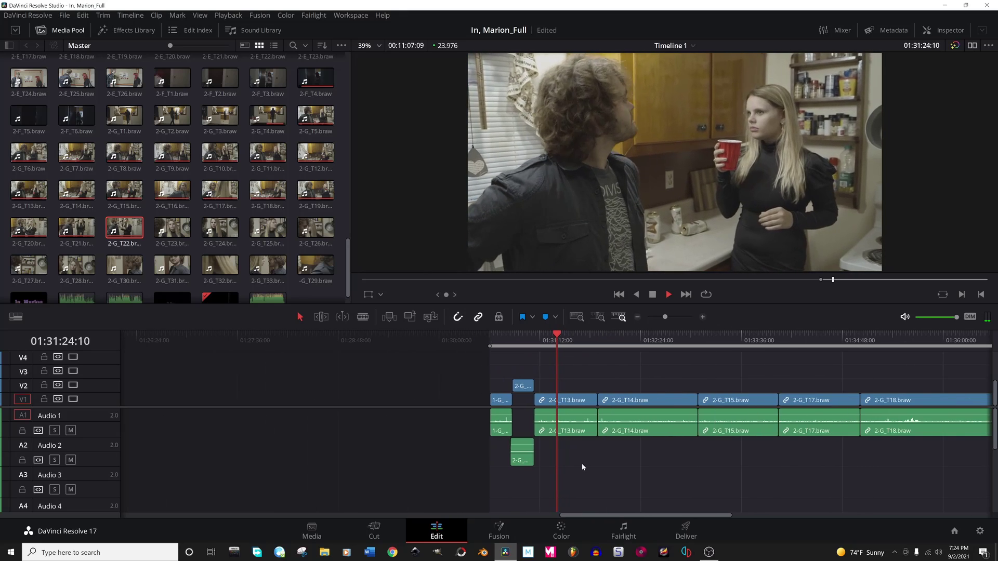
scroll(582, 463, "down", 2)
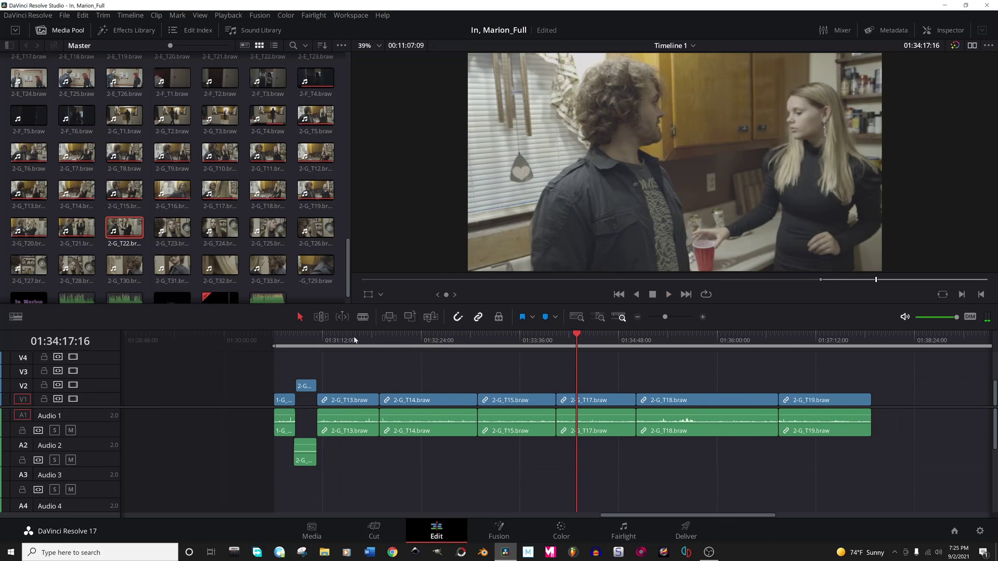
Spot-check two moments in 2-G_T17.braw and return to 2-G_T13.braw to play part of its second half.
left_click(592, 339)
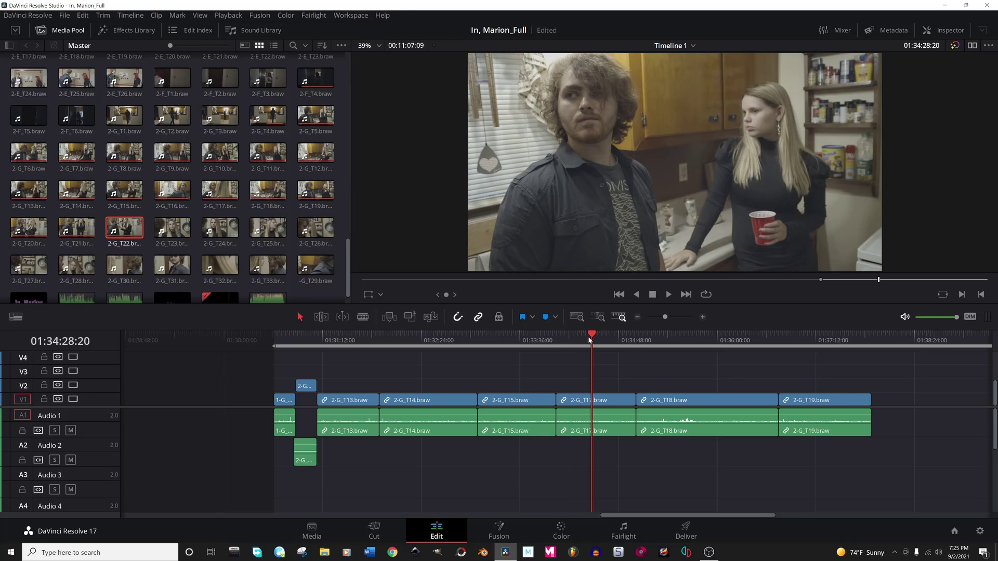
left_click(584, 337)
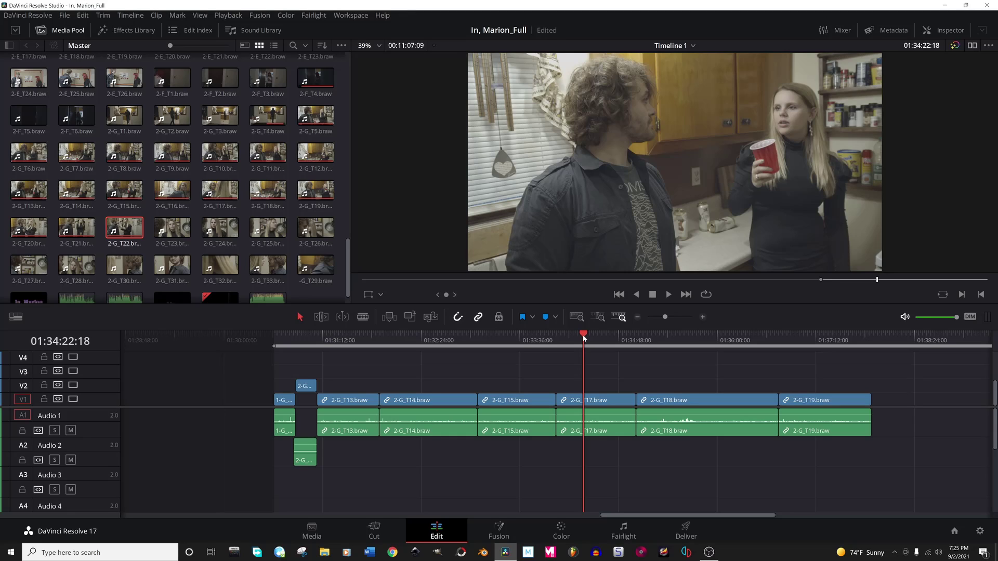
key("space")
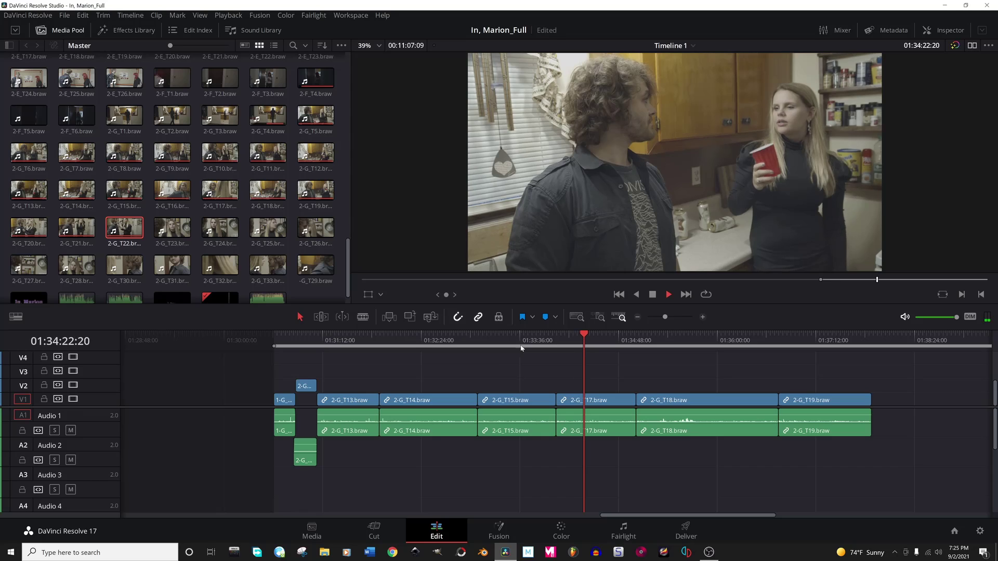
left_click(378, 341)
scroll(444, 369, "up", 2)
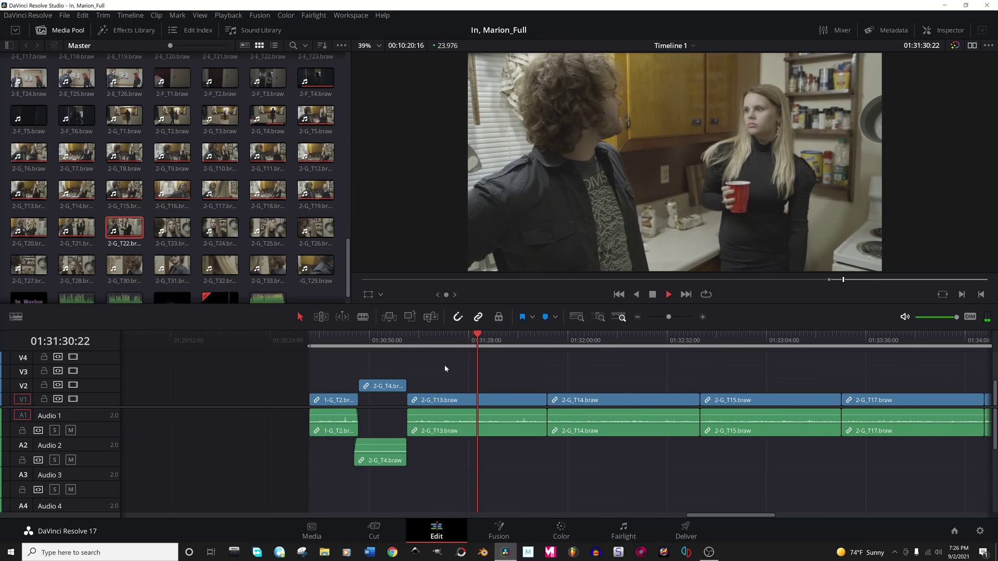
key("space")
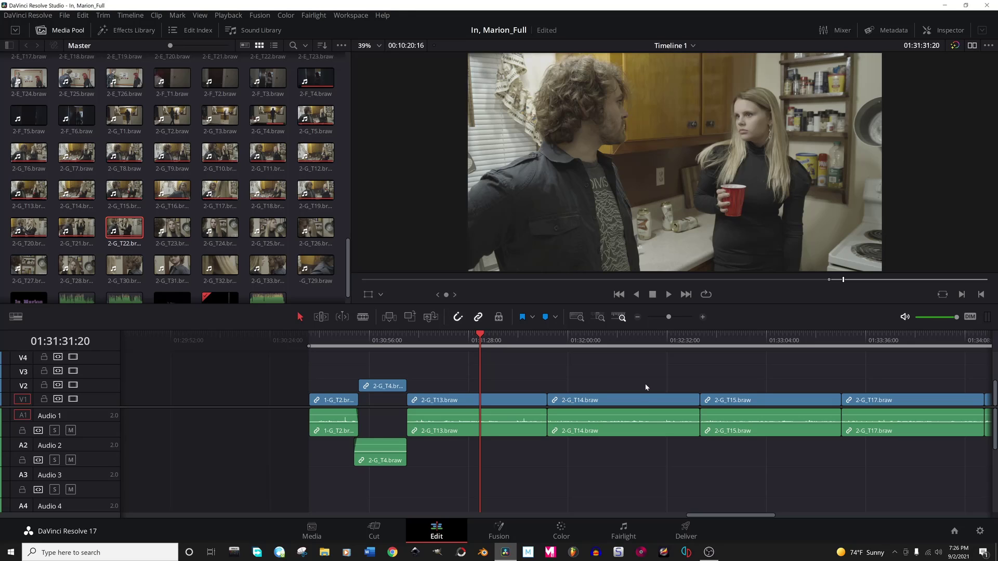
Look over the remaining takes on V1 and resume playing 2-G_T13.braw toward its end.
scroll(660, 437, "down", 5)
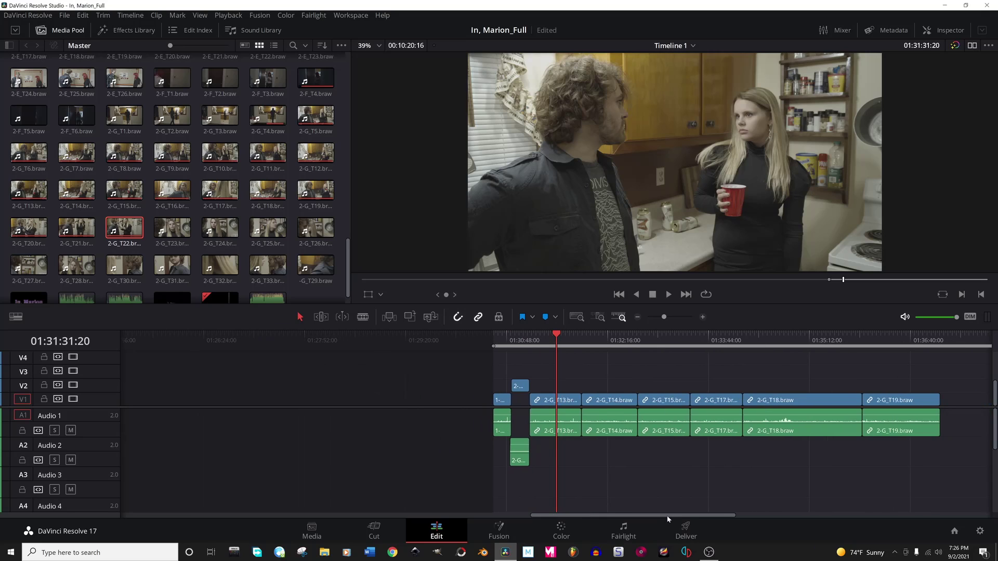
left_click_drag(669, 518, 689, 510)
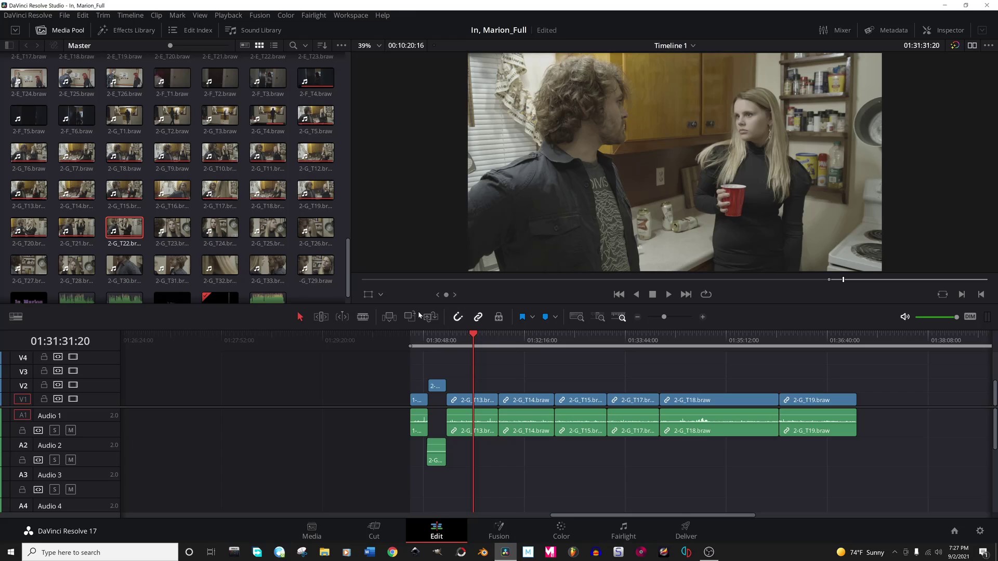
scroll(456, 351, "up", 1)
scroll(457, 354, "up", 1)
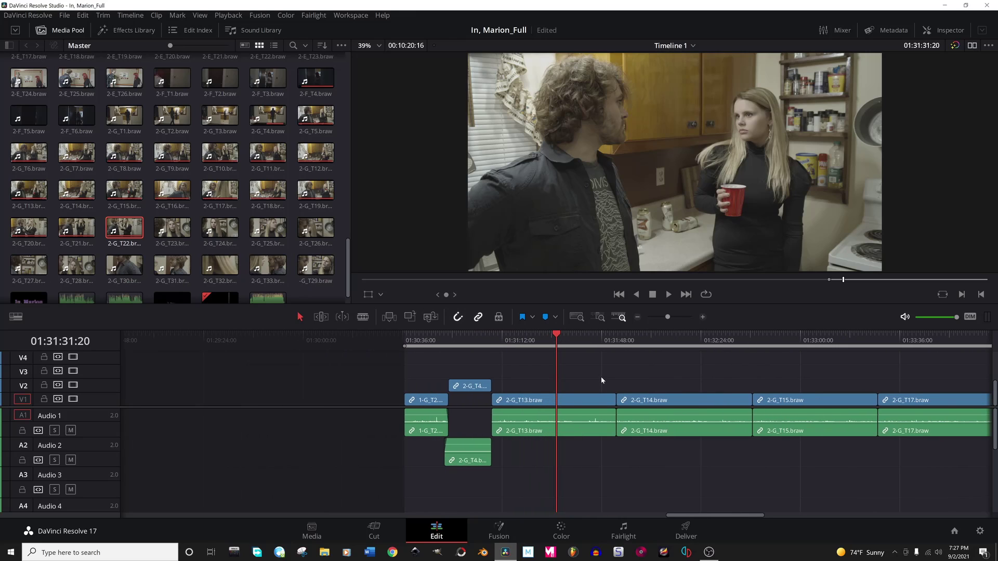
key("space")
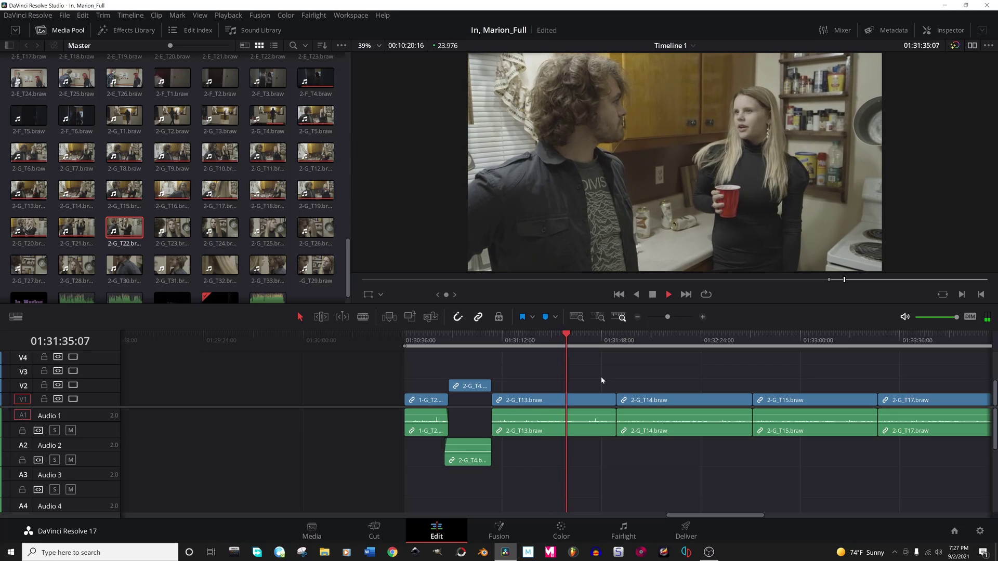
scroll(598, 420, "right", 3)
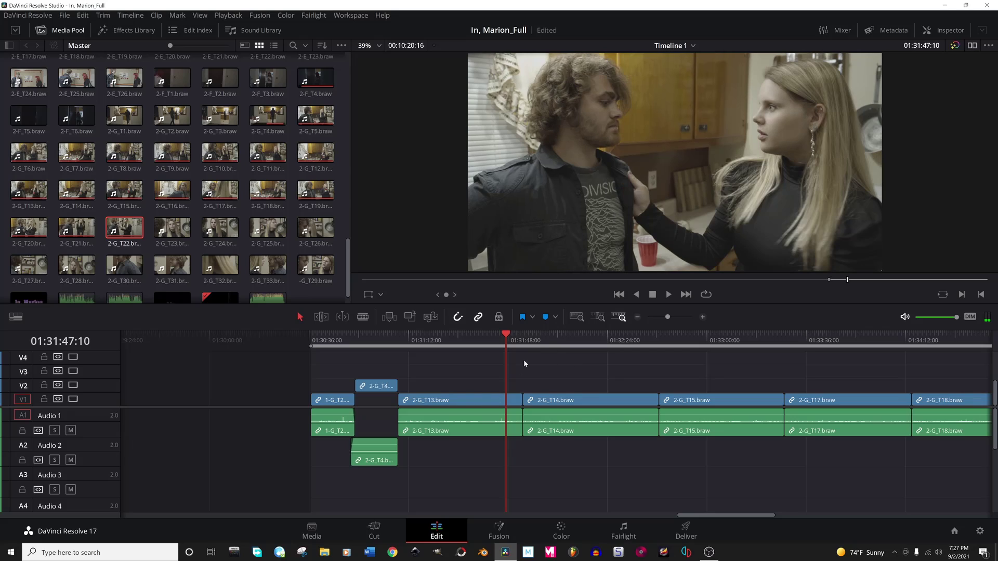
Delete 2-G_T13.braw and close the gap so that 2-G_T14.braw directly follows 2-G_T4.braw.
left_click_drag(464, 400, 465, 376)
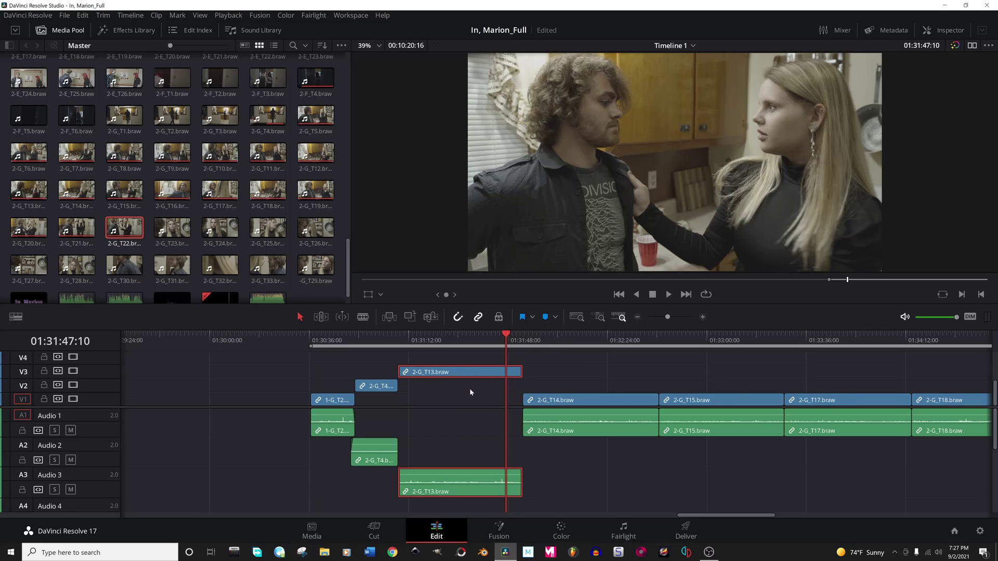
key("Delete")
key("Up")
Play 2-G_T14.braw and split it on V1 at 01:31:23:12 and 01:31:28:12.
key("space")
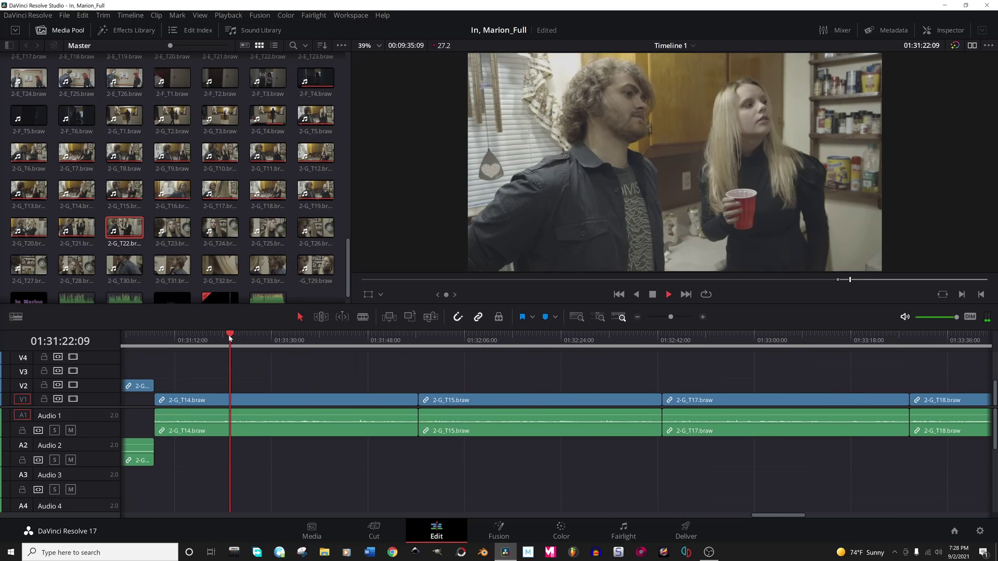
key("space")
key("b")
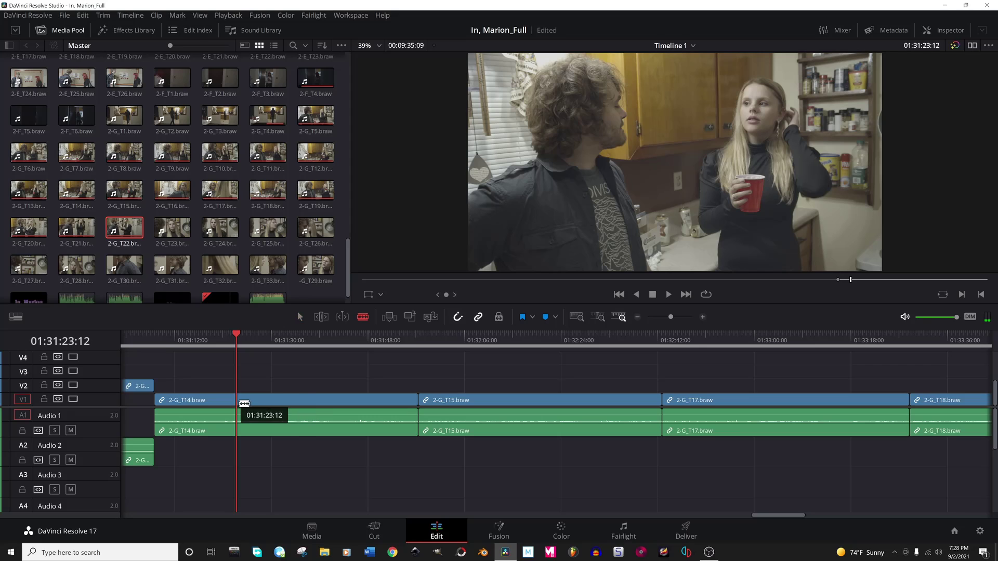
left_click(238, 400)
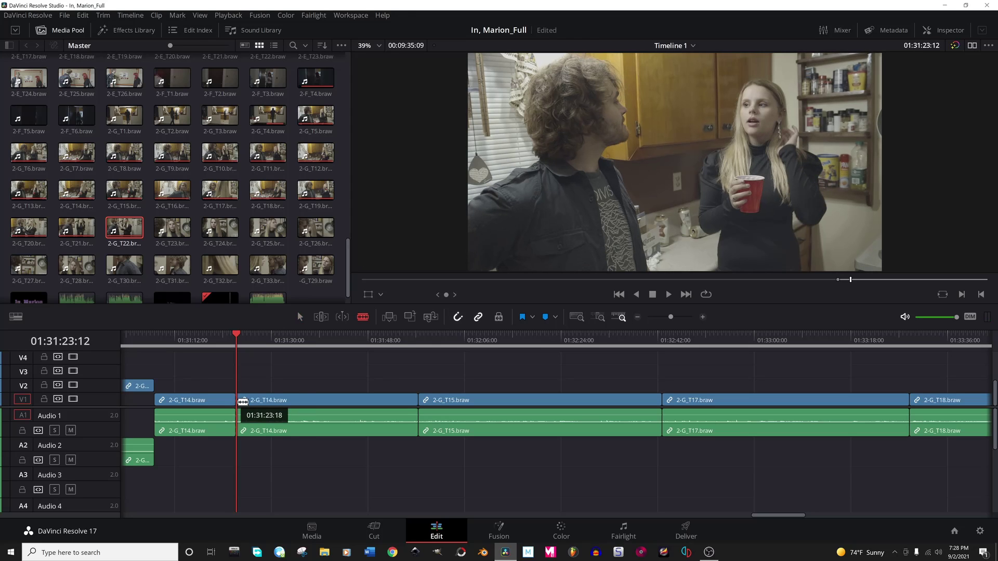
key("space")
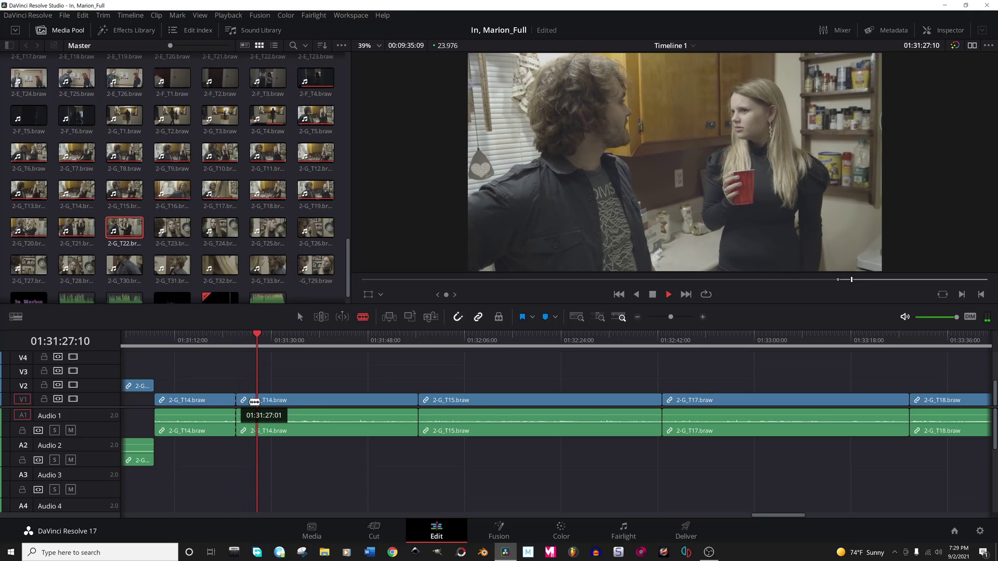
key("space")
left_click(265, 401)
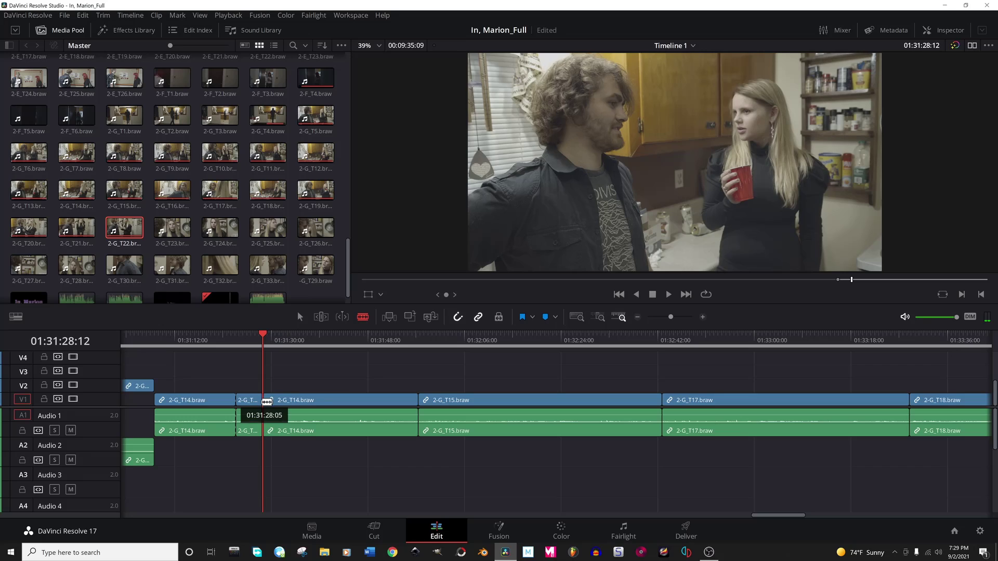
Move the short middle piece of 2-G_T14.braw up to V3.
key("a")
left_click(252, 402)
left_click_drag(251, 395, 253, 379)
Play the last piece of 2-G_T14.braw, trim 06:18 off its end, and revisit the piece on V3 and the opening piece.
key("space")
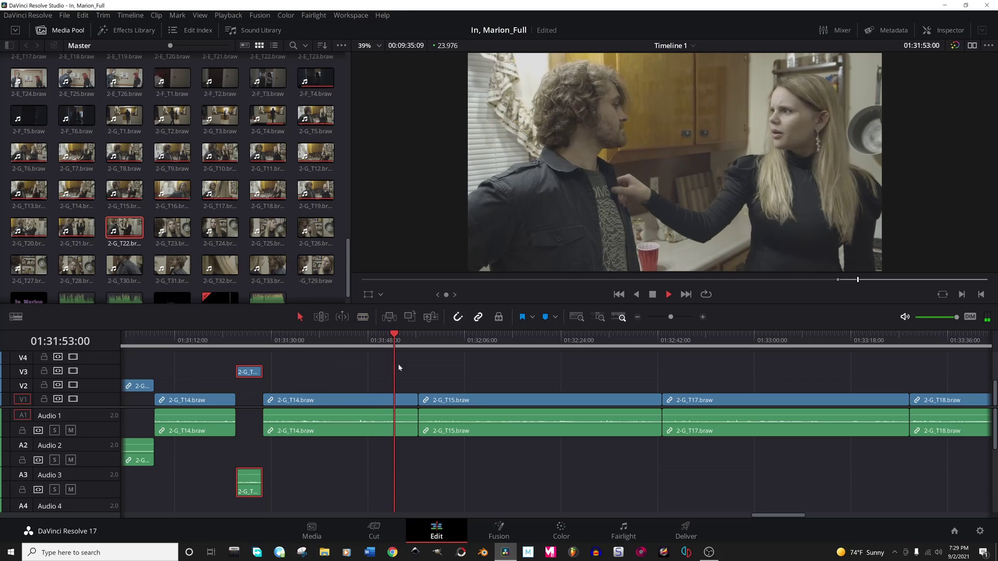
left_click_drag(417, 400, 383, 400)
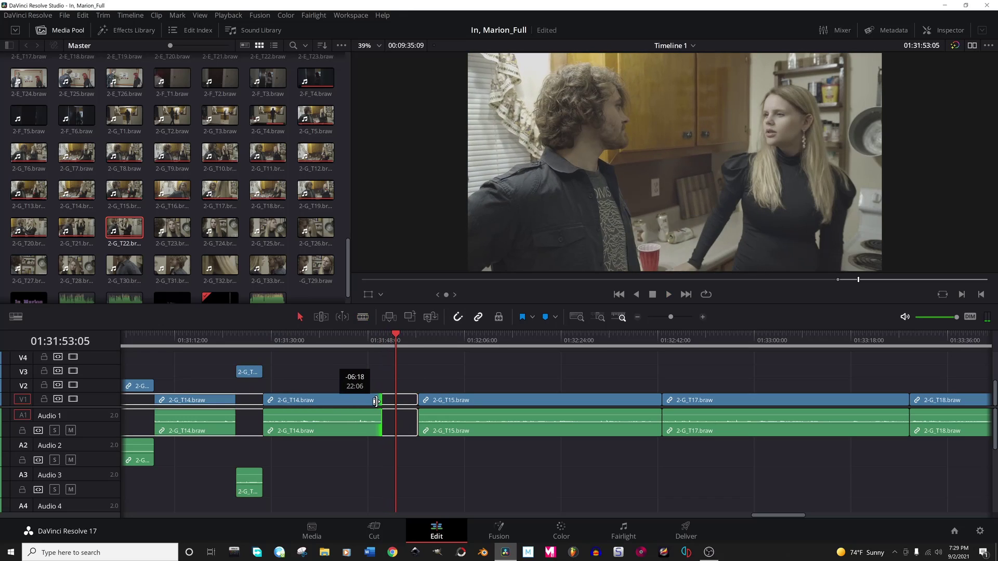
left_click(241, 339)
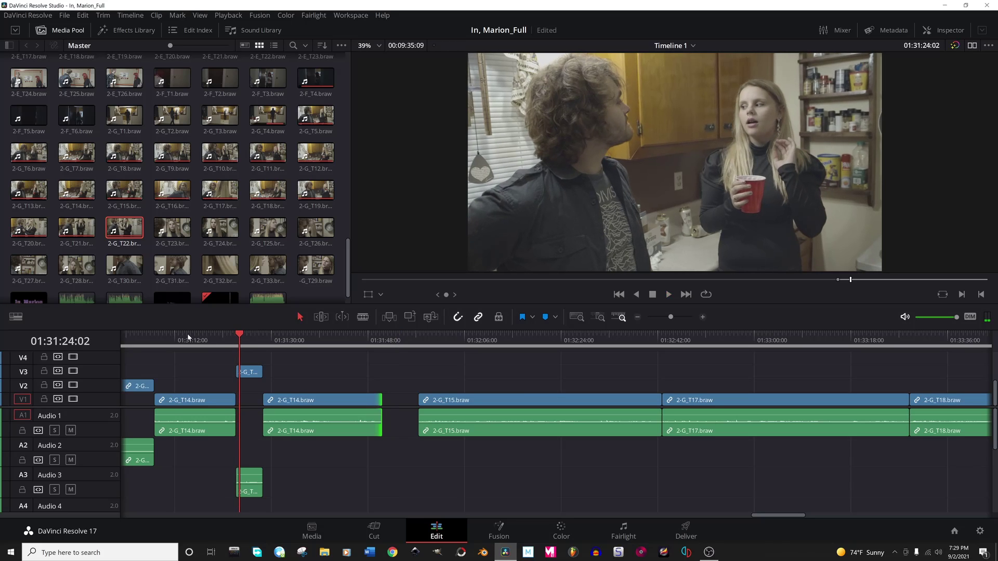
left_click(174, 339)
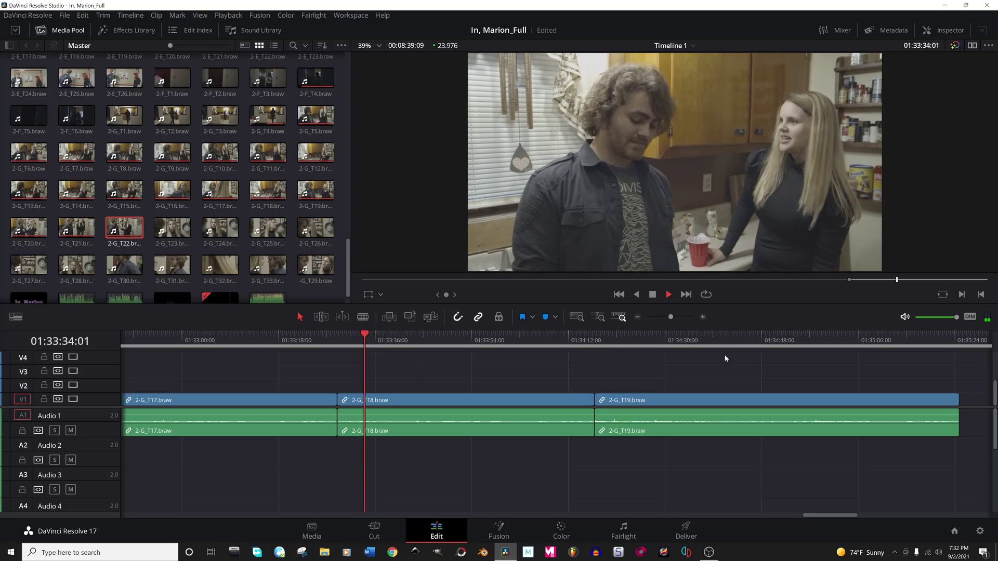
Review the opening part of 2-G_T18.braw from its start.
left_click(338, 341)
left_click(371, 341)
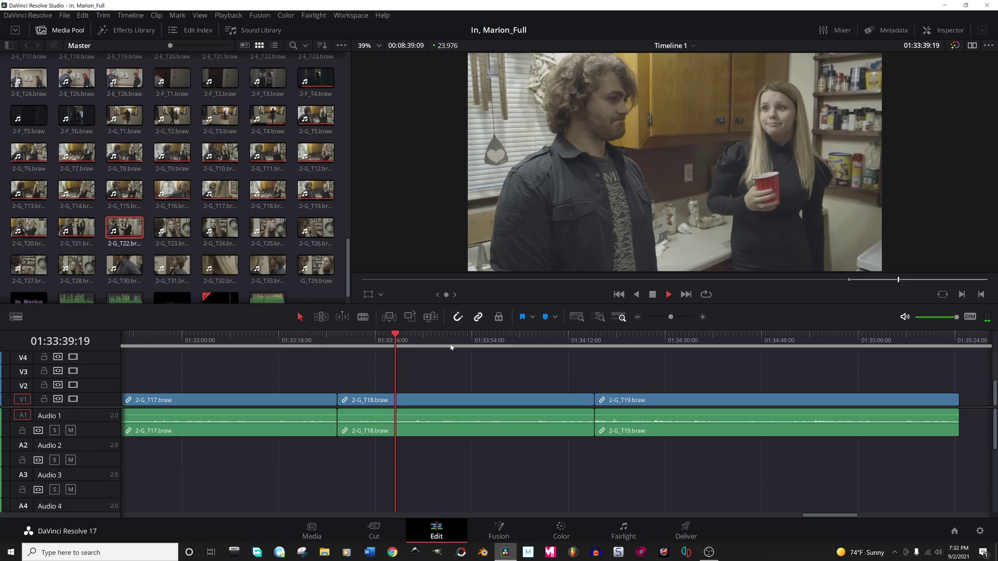
key("space")
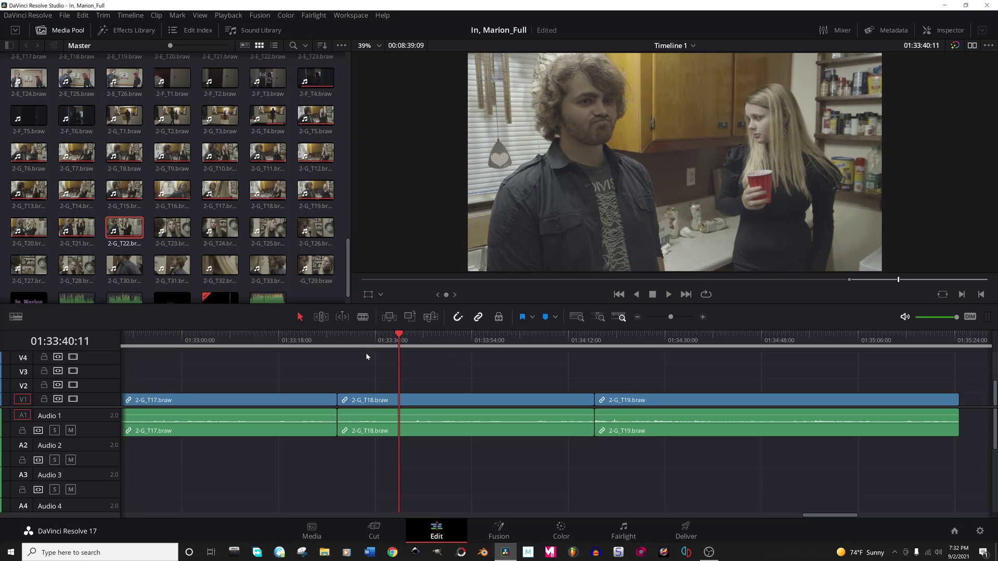
Play 2-G_T18.braw from near its start and replay the moment around 01:33:50 where the woman drinks from the red cup.
left_click(348, 341)
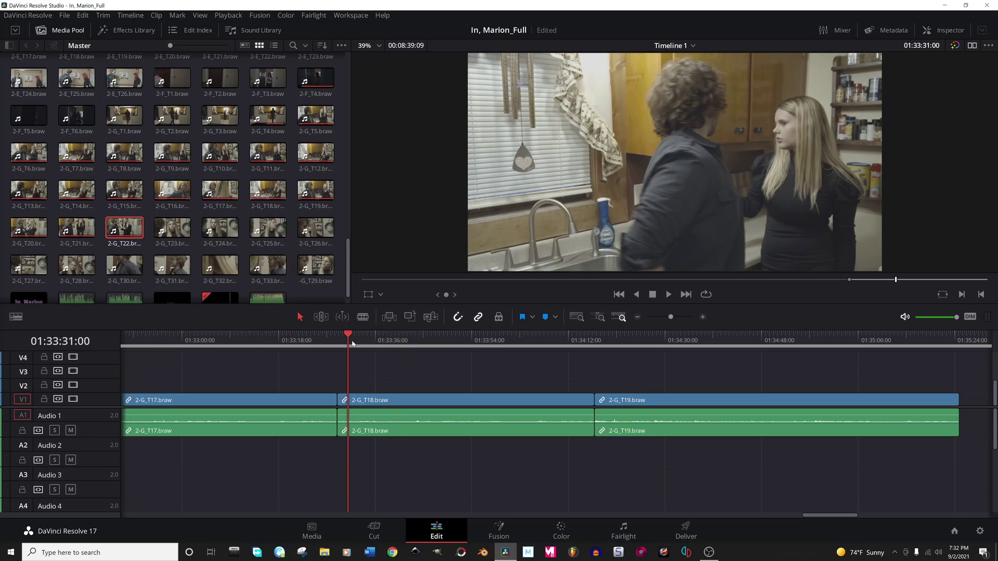
key("slash")
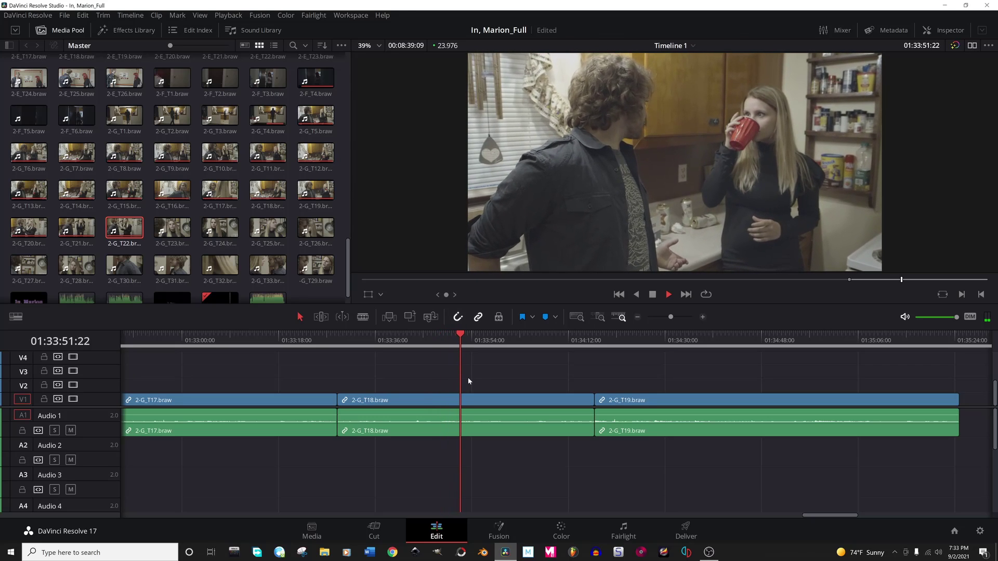
key("space")
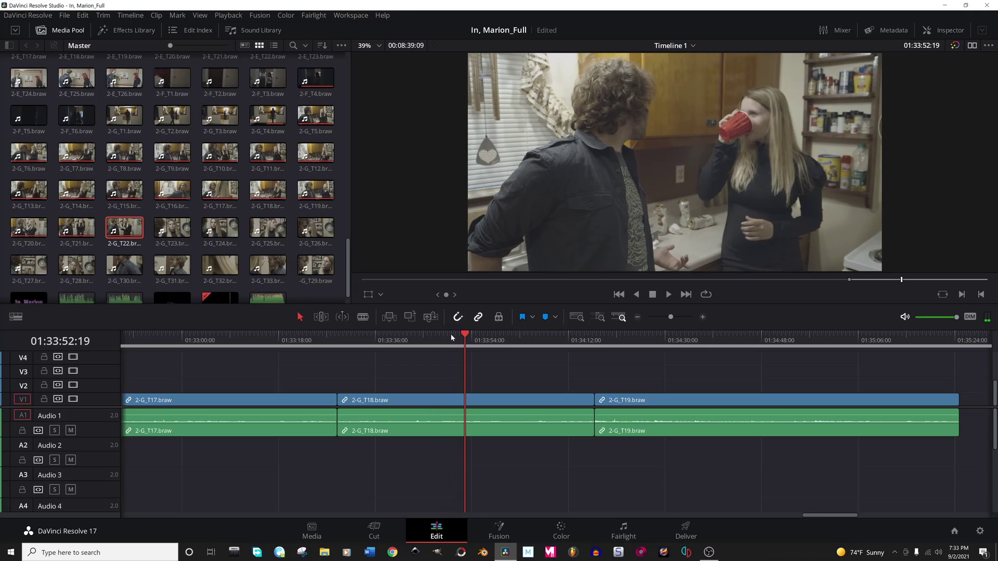
left_click(451, 333)
key("space")
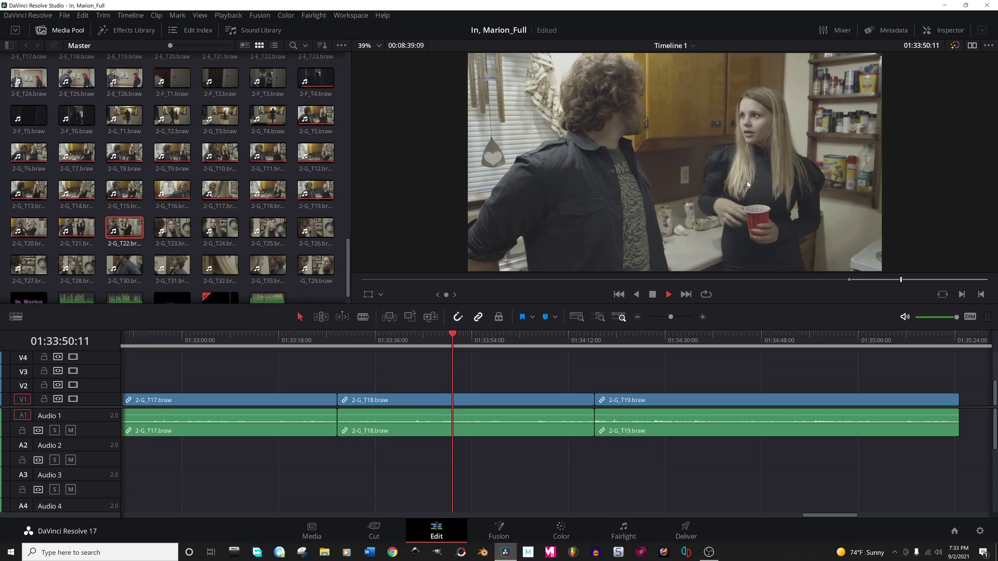
key("space")
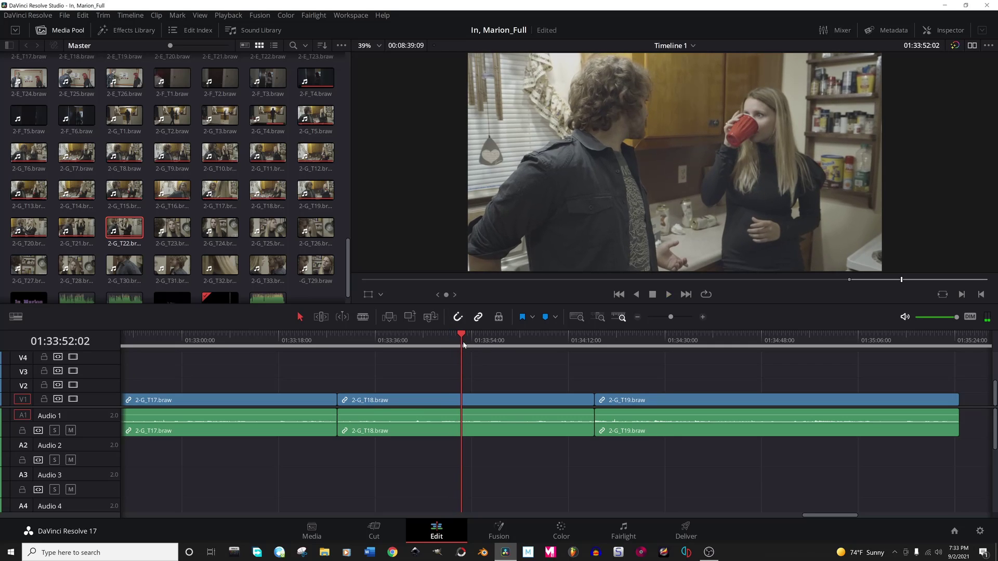
left_click_drag(457, 339, 450, 338)
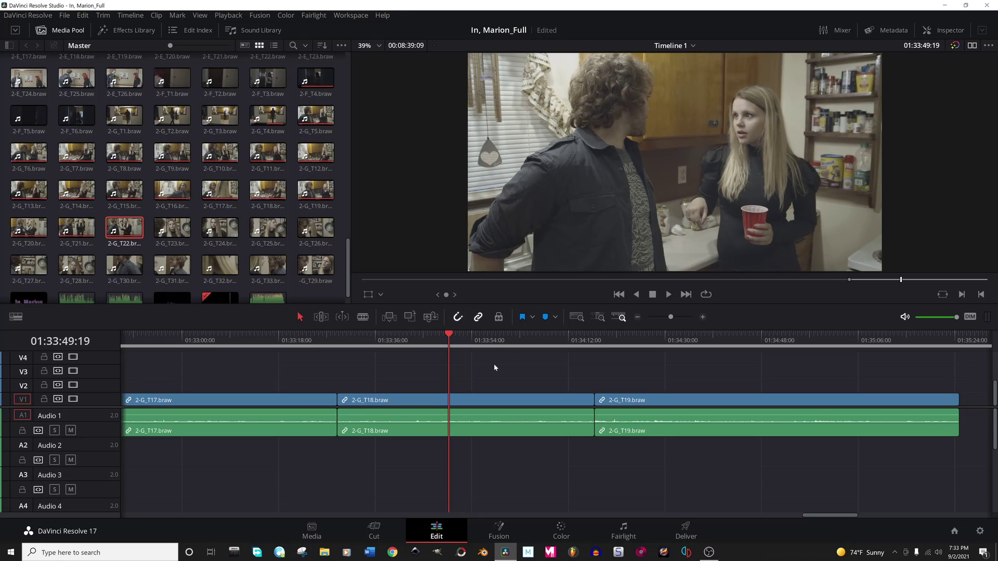
key("space")
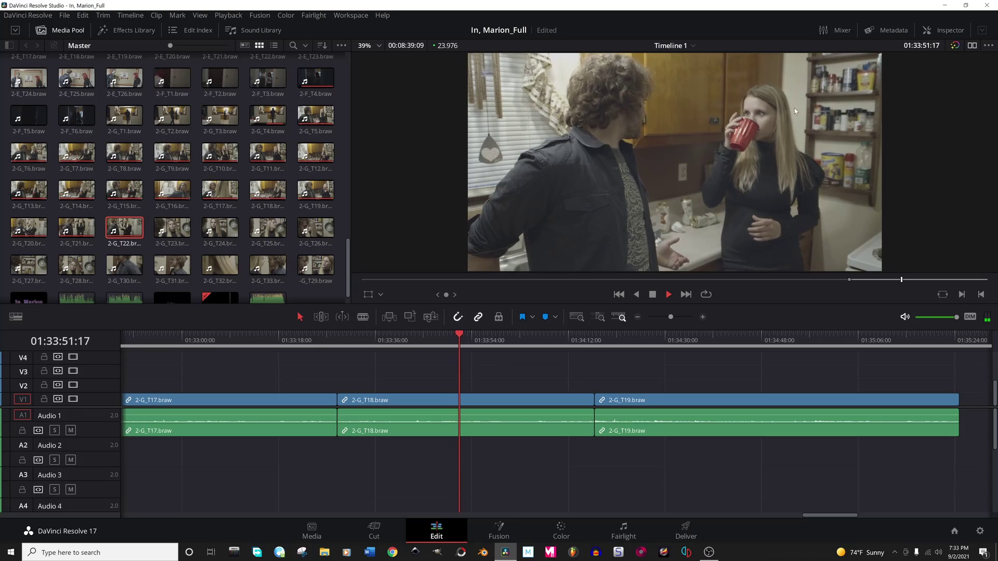
key("space")
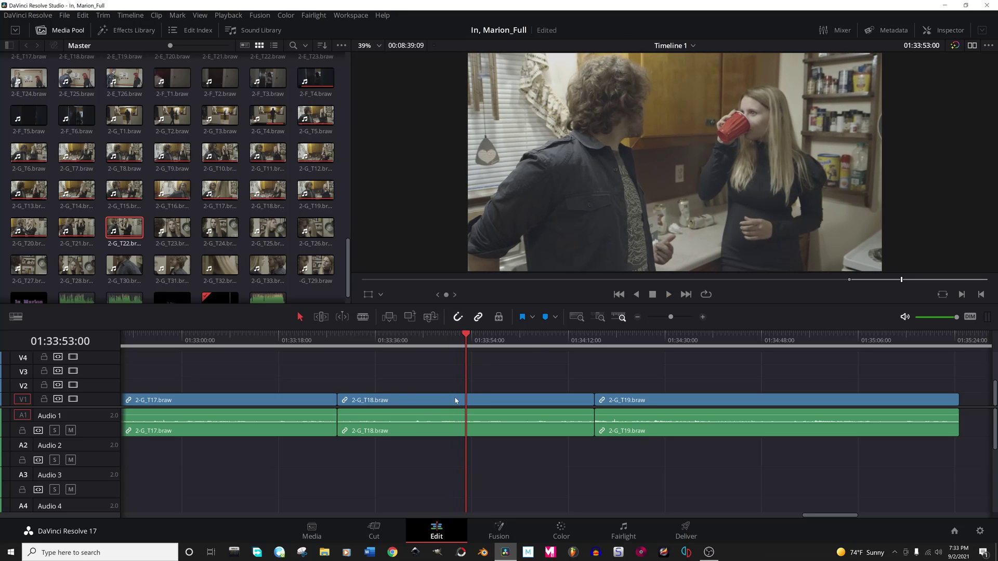
Split 2-G_T18.braw on V1 at 01:33:48:13 and 01:33:55:17, and move the middle piece up to V2.
key("b")
left_click(442, 401)
left_click(480, 400)
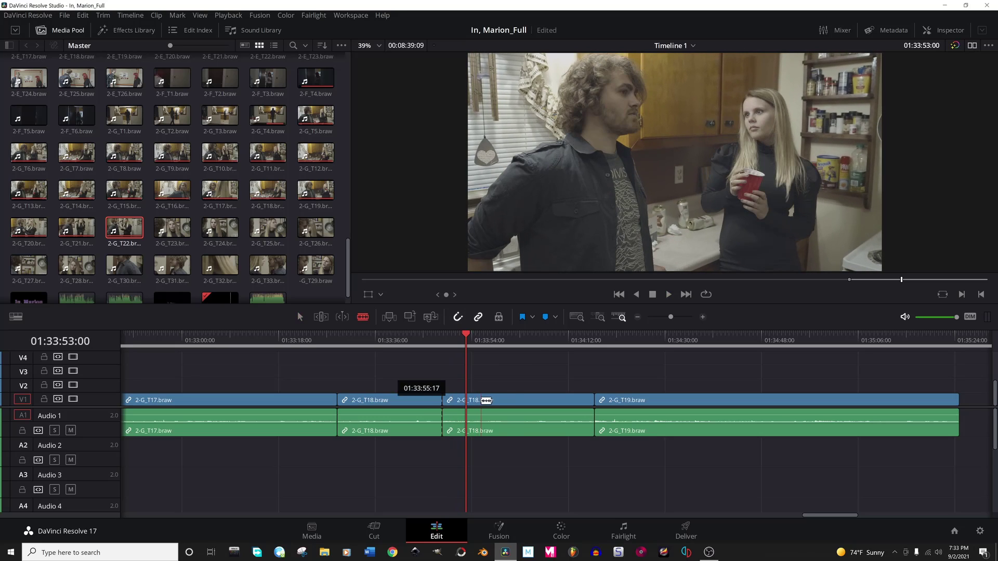
left_click(456, 404)
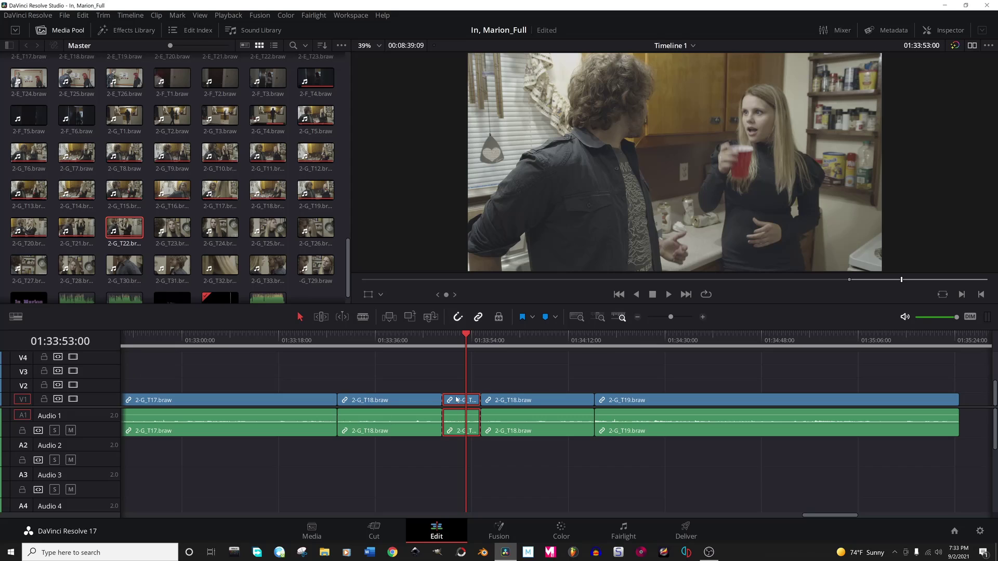
left_click_drag(457, 401, 457, 386)
Review the raised and remaining pieces of 2-G_T18.braw and play the opening of 2-G_T19.braw.
left_click_drag(466, 337, 447, 337)
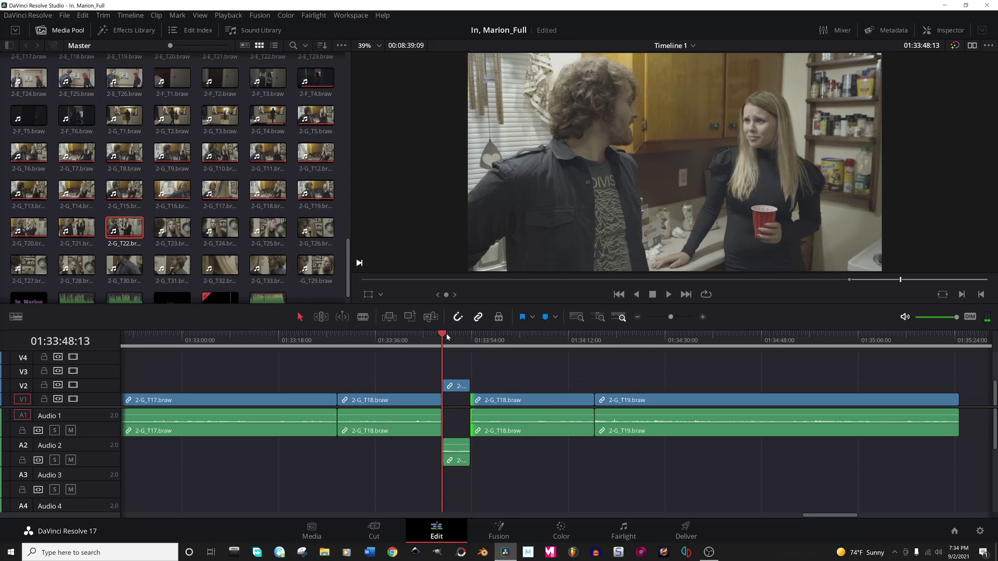
key("space")
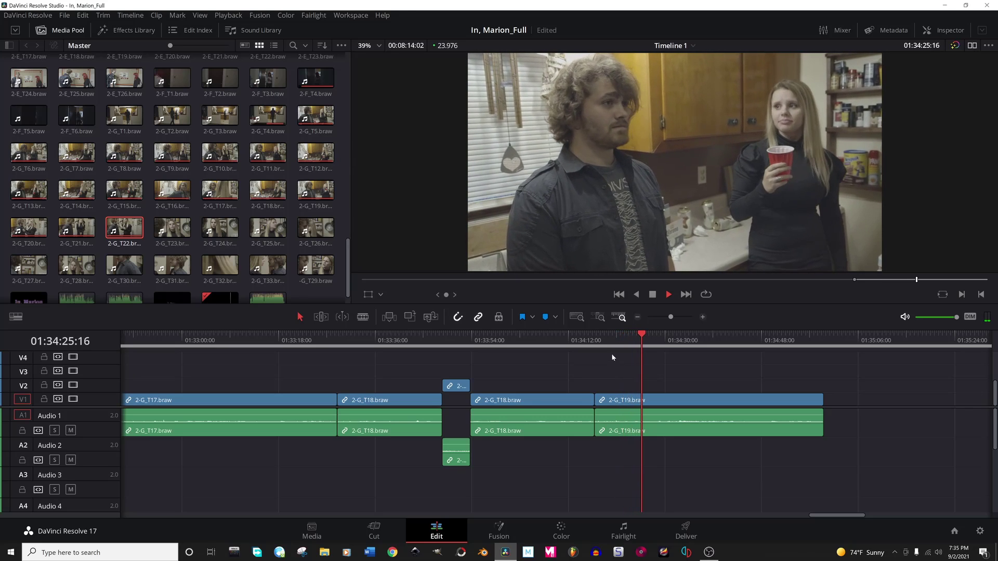
key("space")
left_click(605, 341)
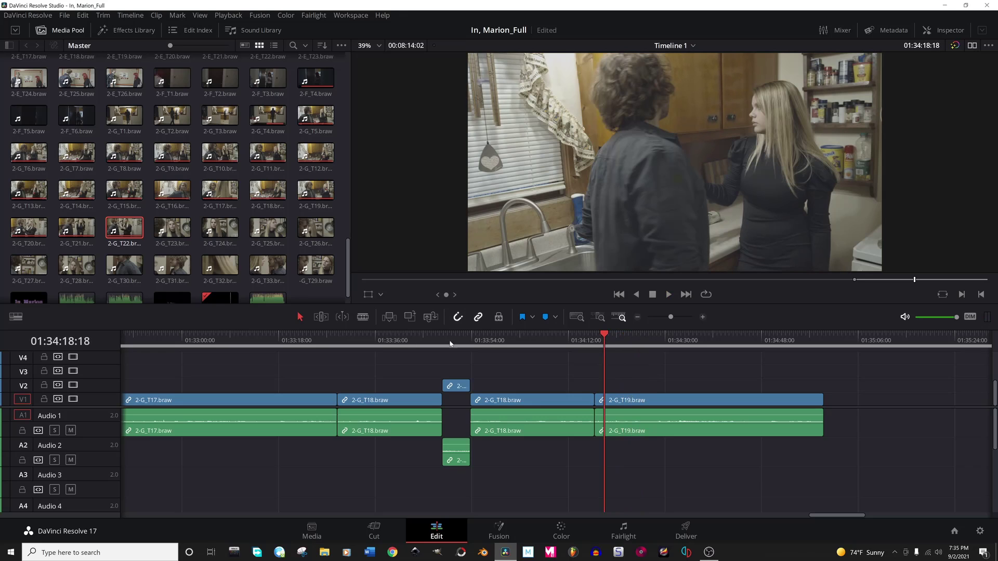
left_click_drag(450, 342, 377, 346)
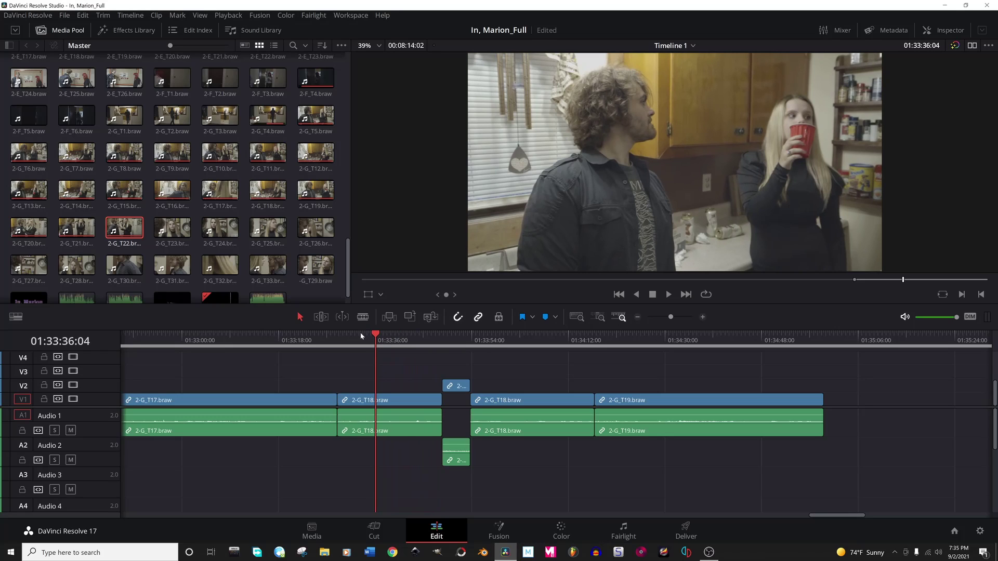
left_click_drag(360, 335, 386, 338)
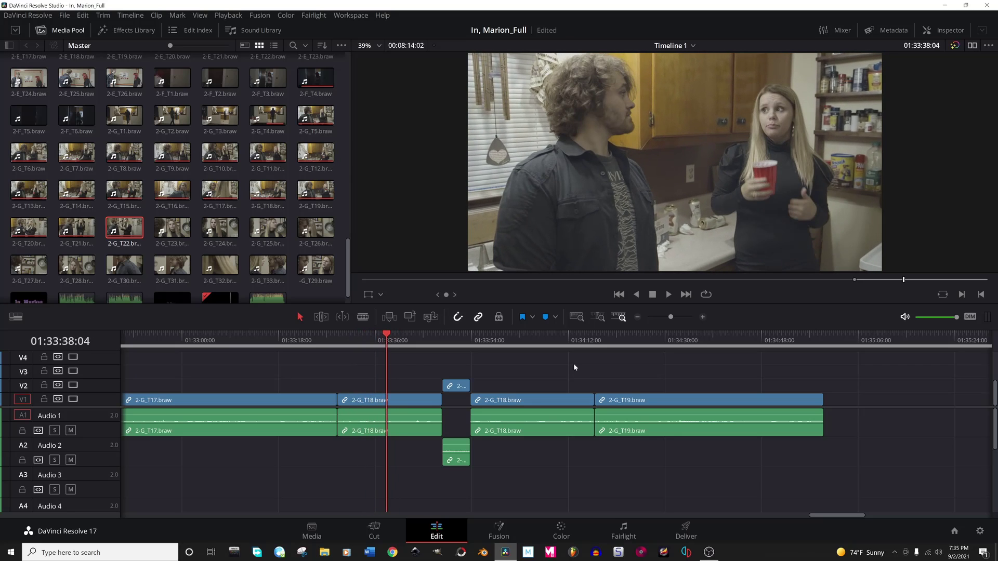
left_click(595, 339)
key("space")
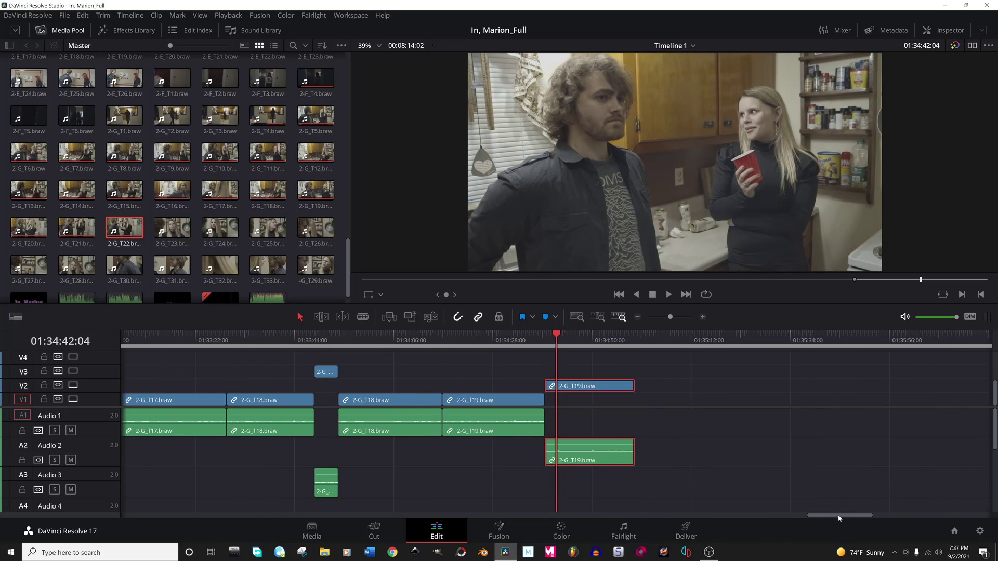
Survey the sorted kitchen takes across the timeline, skimming from 2-G_T14.braw to the 2-G_T19.braw piece on V2 and back.
key("shift+z")
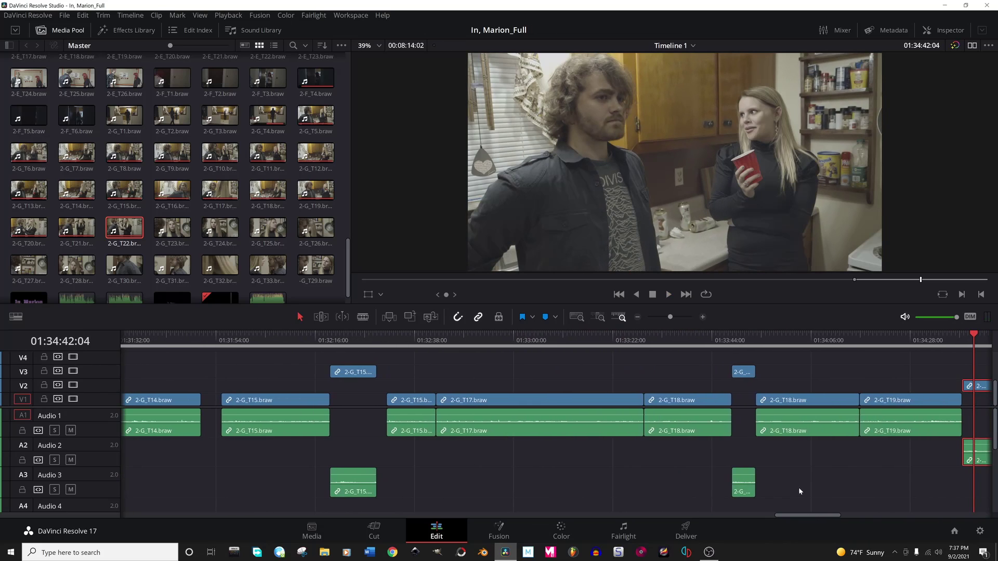
scroll(798, 487, "up", 3)
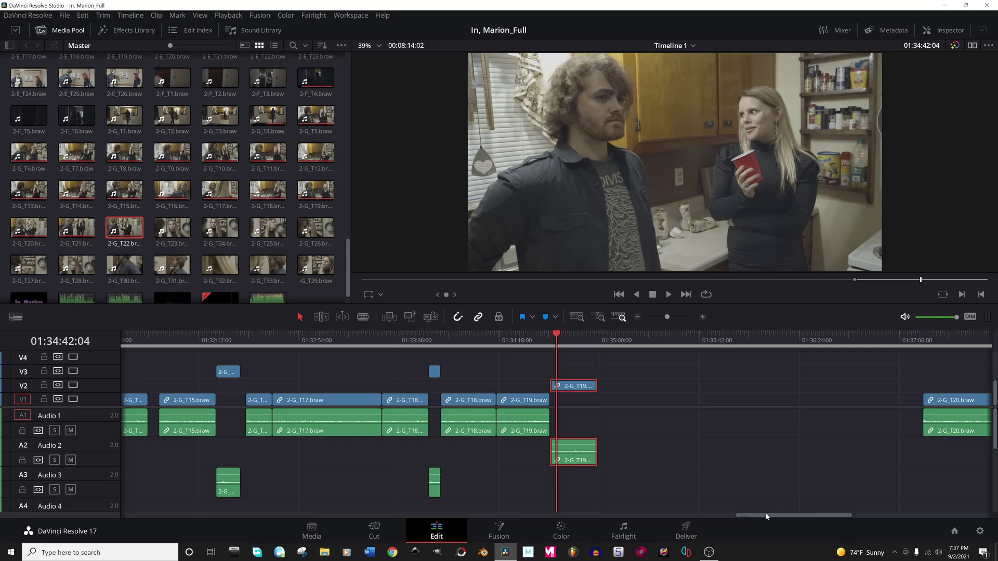
left_click_drag(766, 516, 731, 516)
left_click(345, 339)
left_click(501, 341)
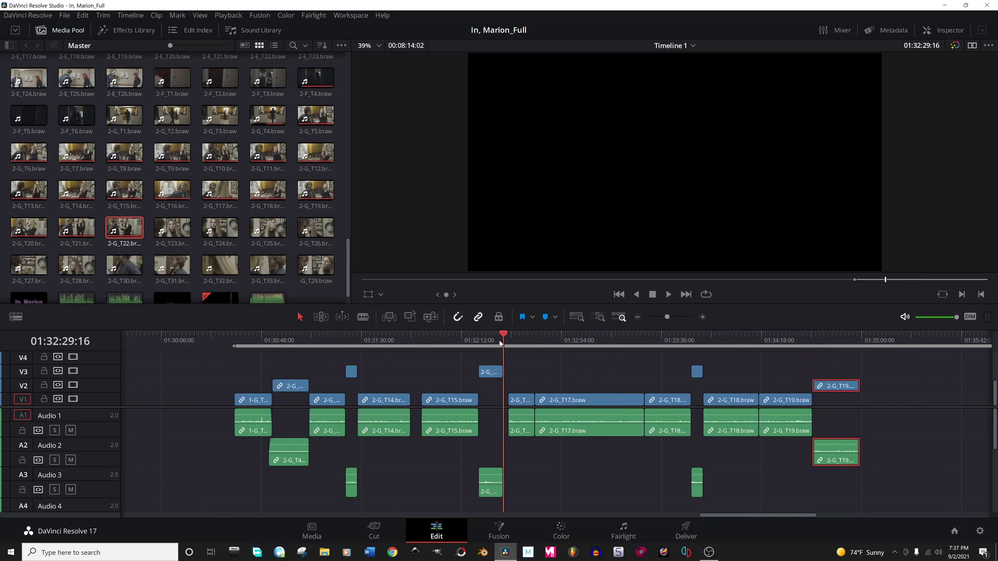
left_click(690, 345)
left_click(826, 347)
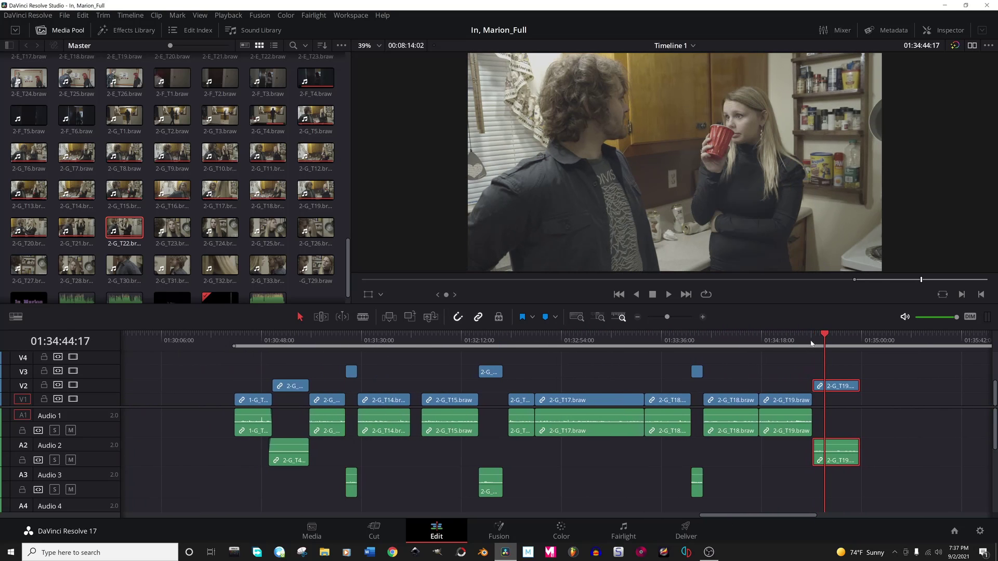
left_click_drag(811, 343, 832, 340)
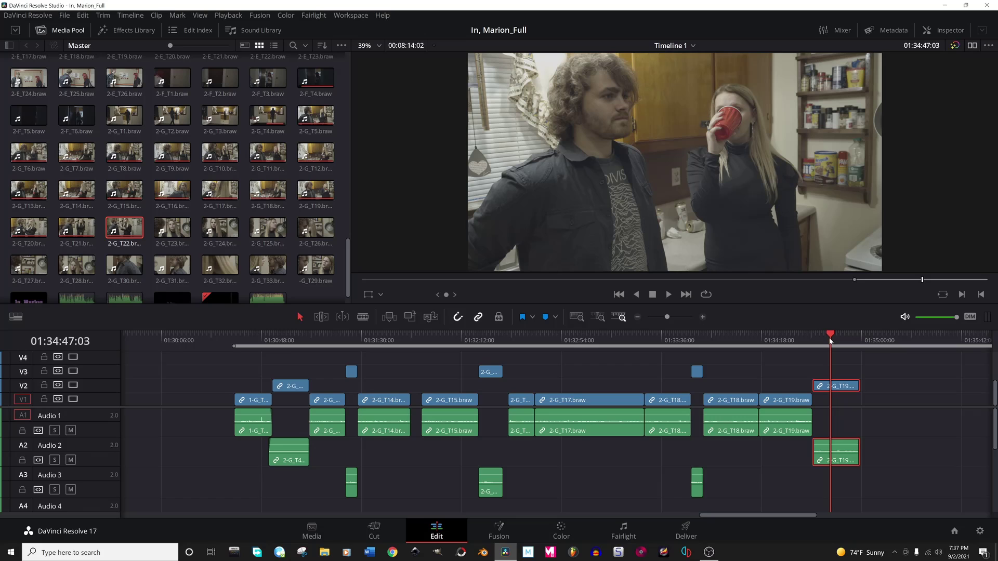
left_click_drag(794, 342, 612, 341)
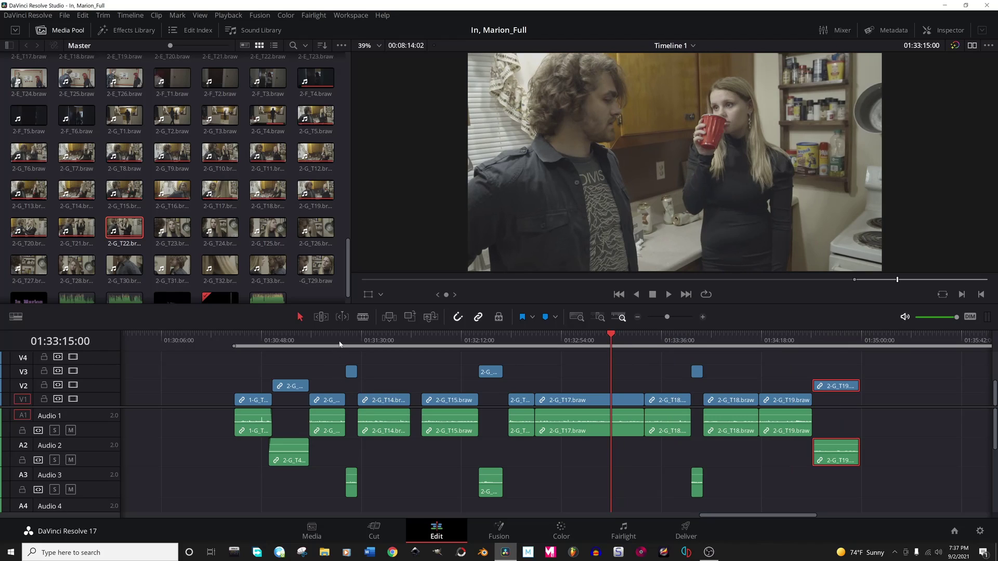
Replay the short 2-G_T14.braw piece on V3.
left_click(344, 341)
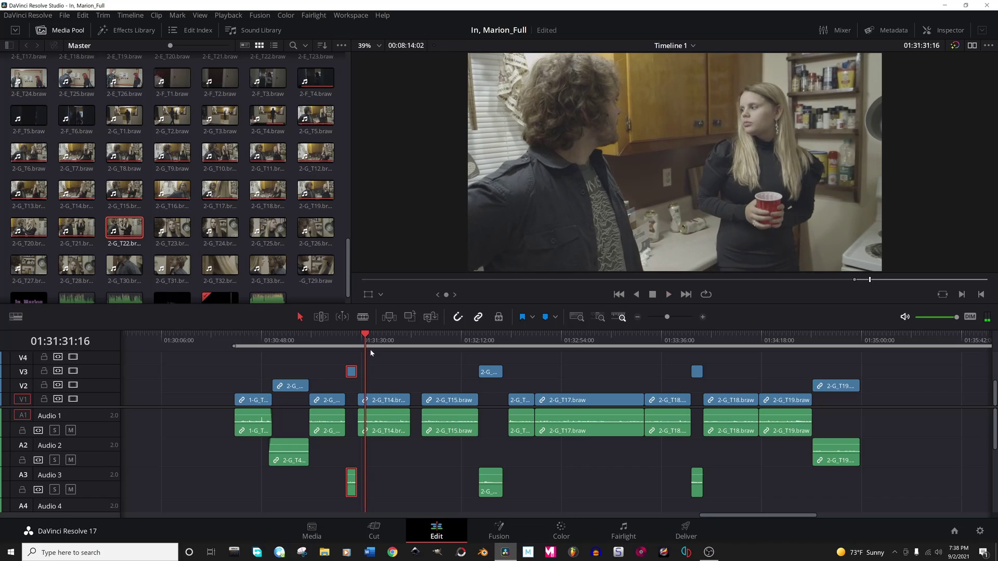
left_click(346, 342)
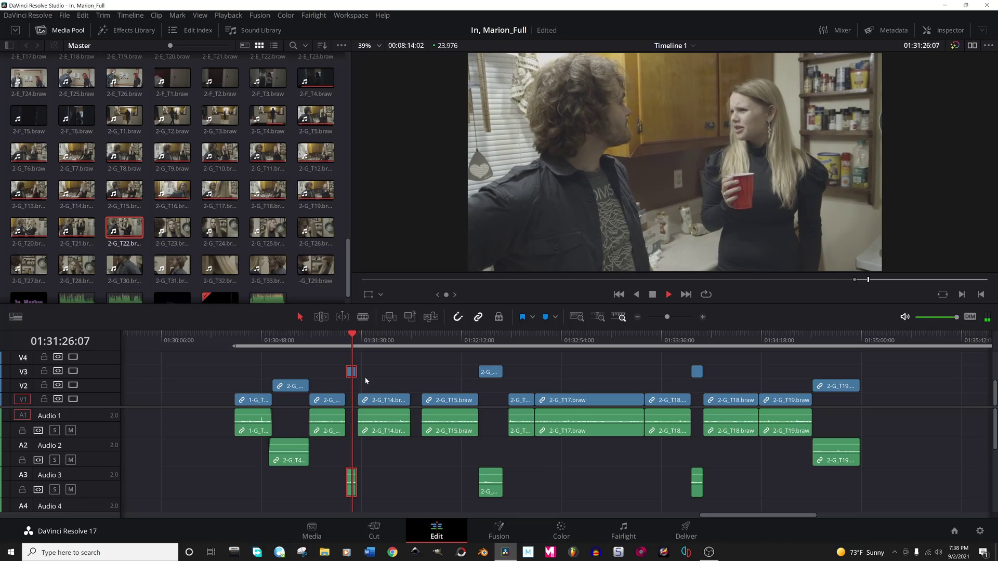
key("space")
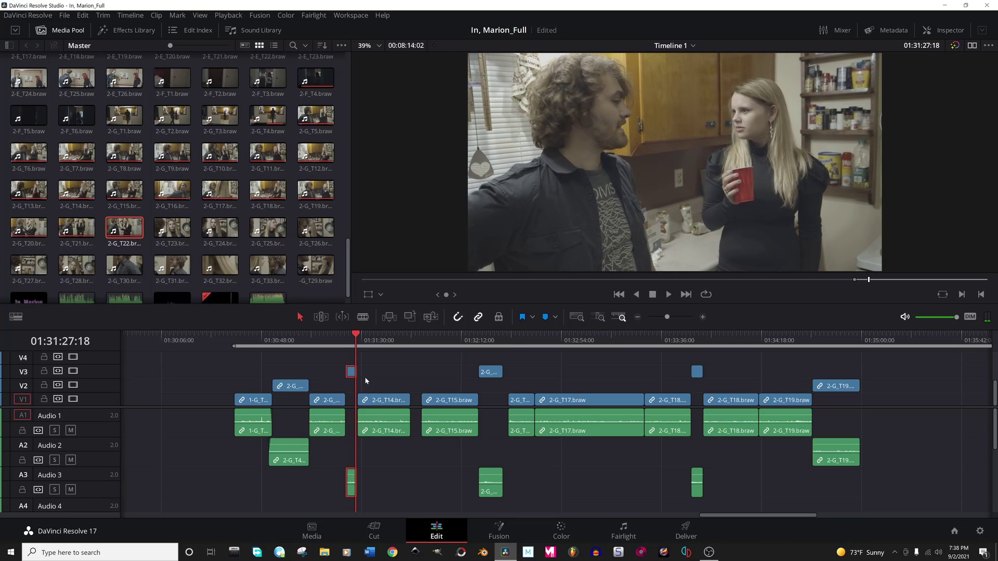
Play the 2-G_T15.braw piece on V3 from 01:32:19:09 and move that piece down to V2.
left_click(478, 340)
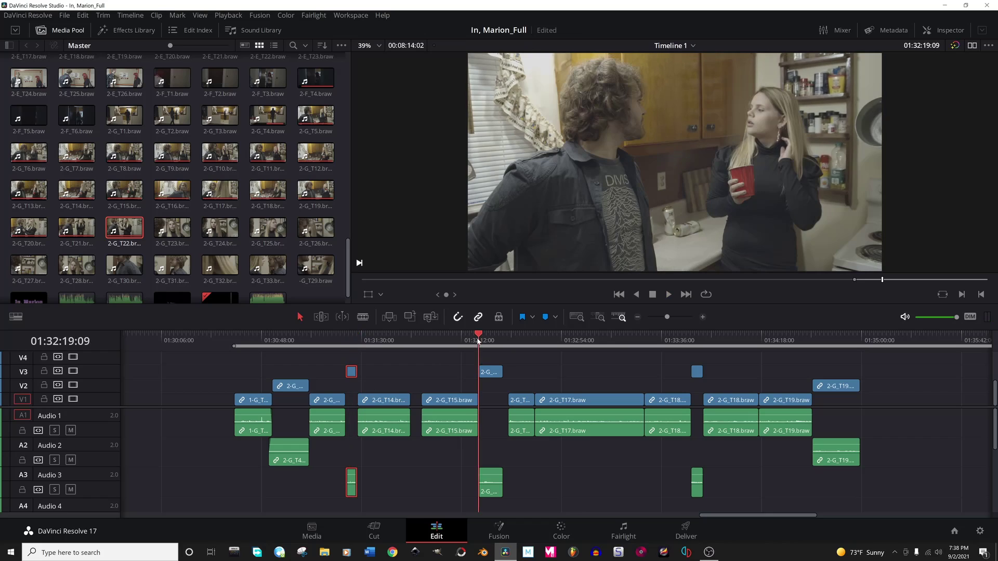
key("space")
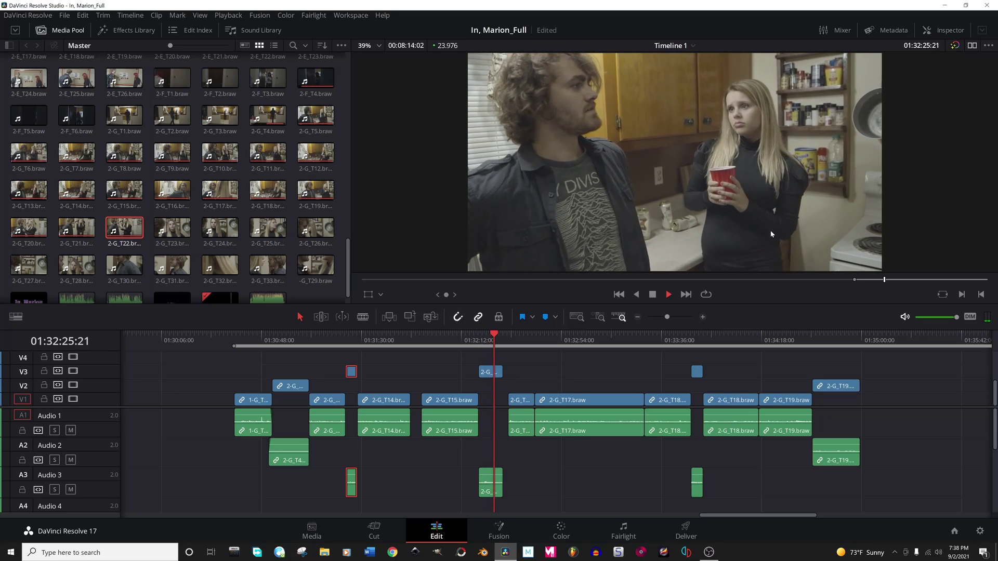
key("space")
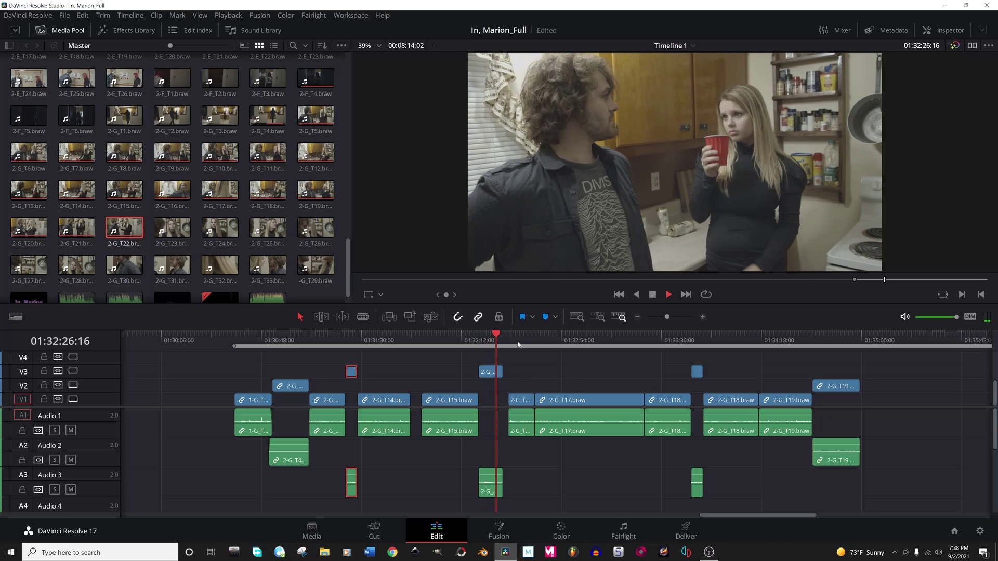
key("space")
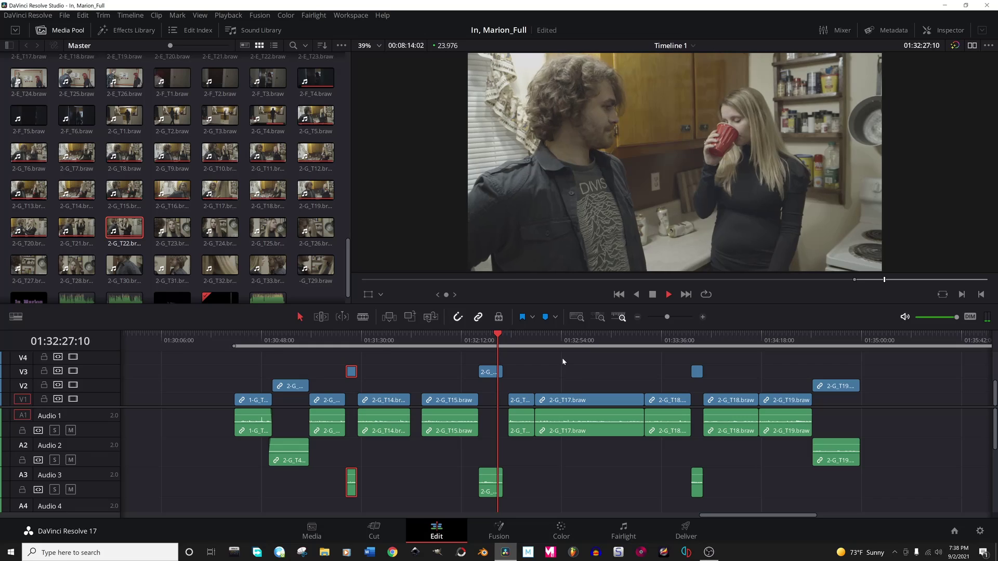
key("space")
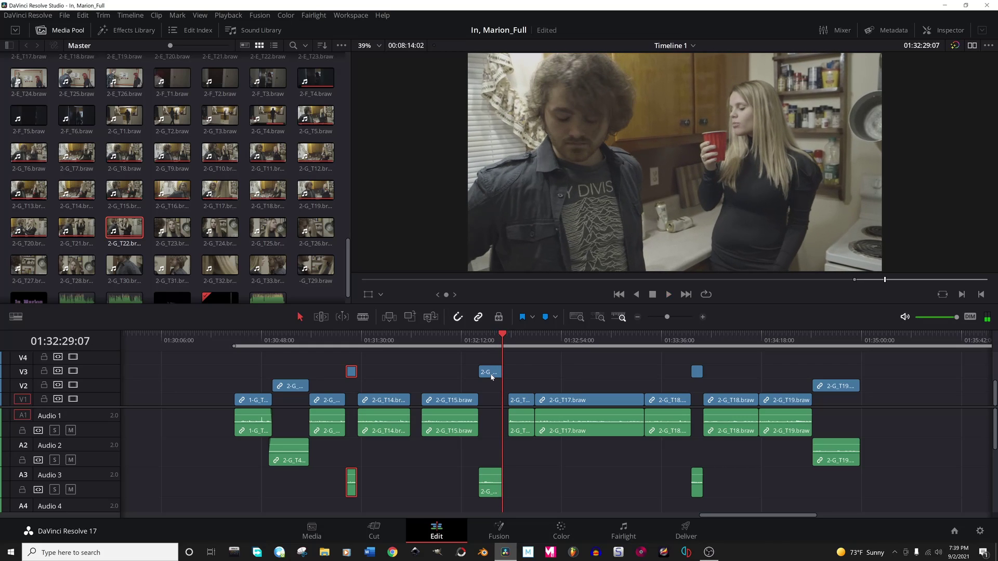
left_click(479, 343)
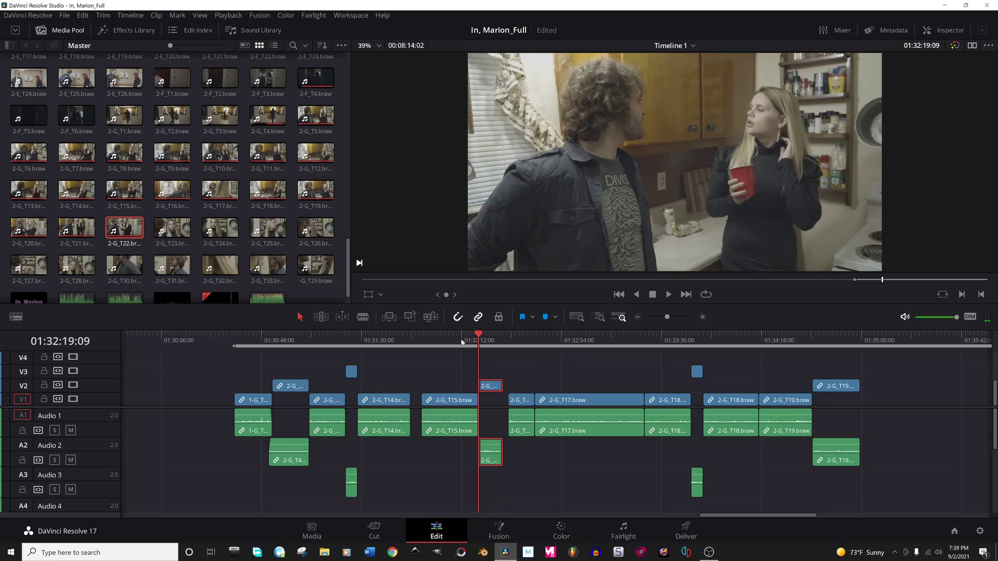
Play the short 2-G_T18.braw piece on V3 and check the frame at its end.
key("Down")
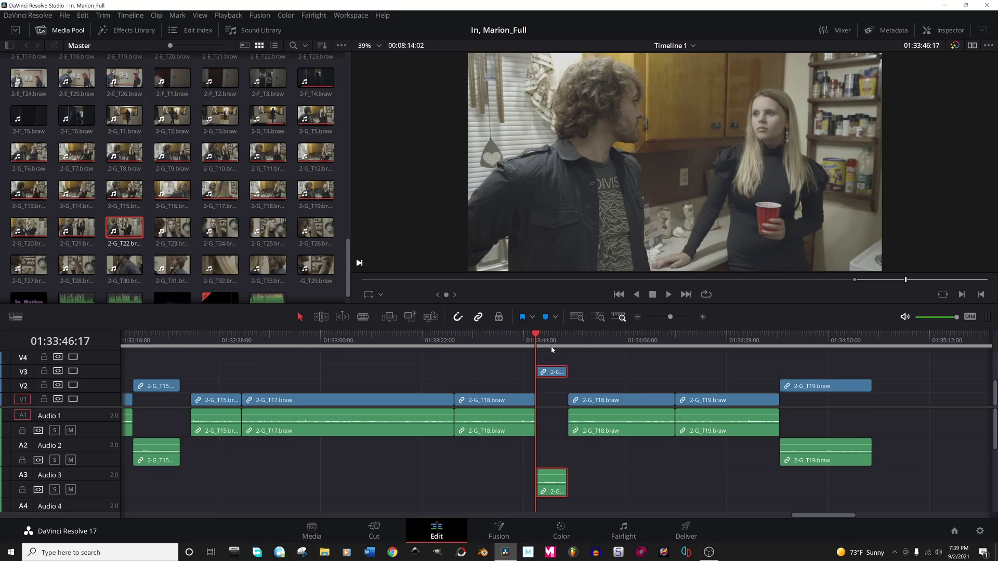
key("space")
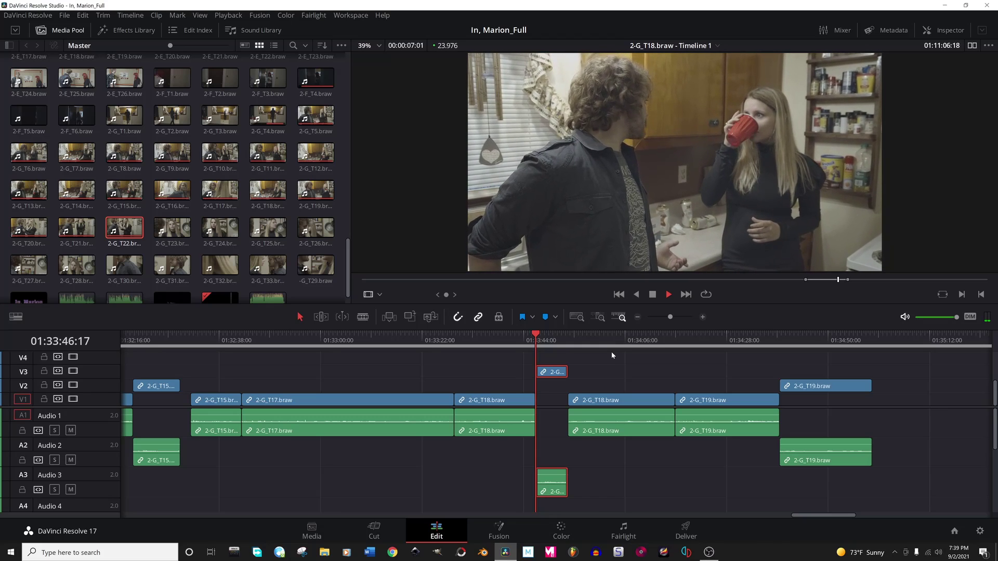
key("space")
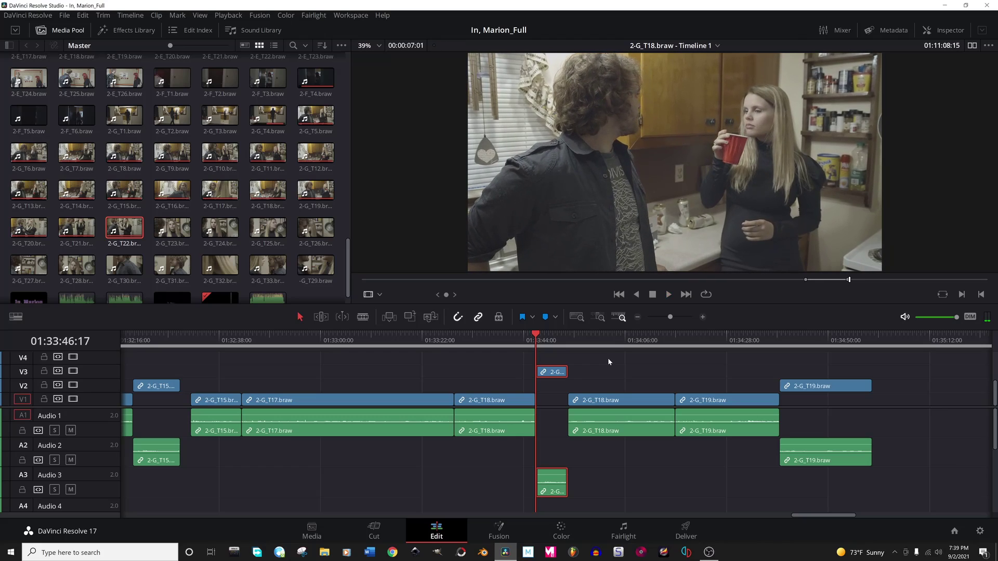
left_click(569, 337)
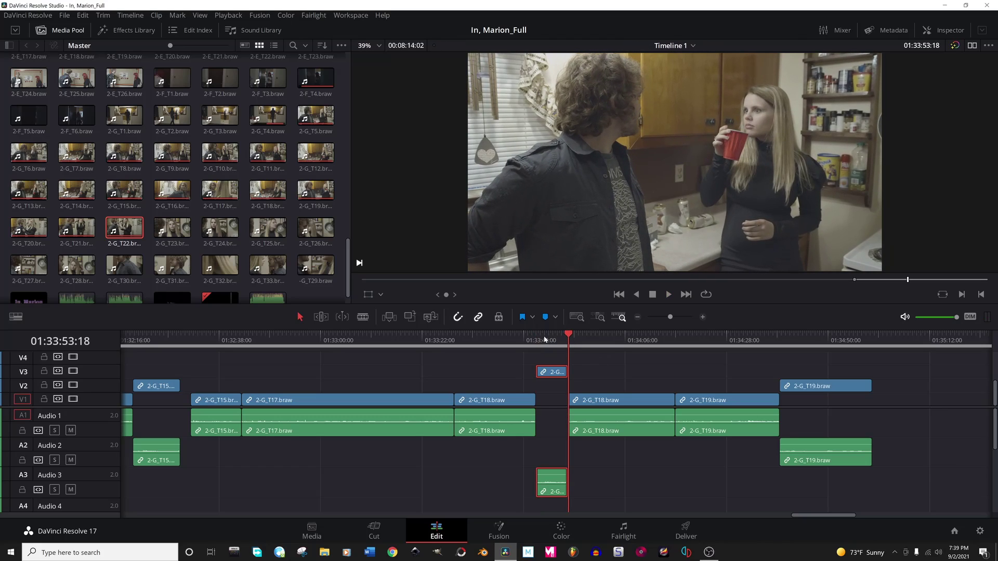
Recheck the short 2-G_T18.braw piece on V3 and replay it from its start at 01:33:46:17.
left_click_drag(554, 337, 555, 335)
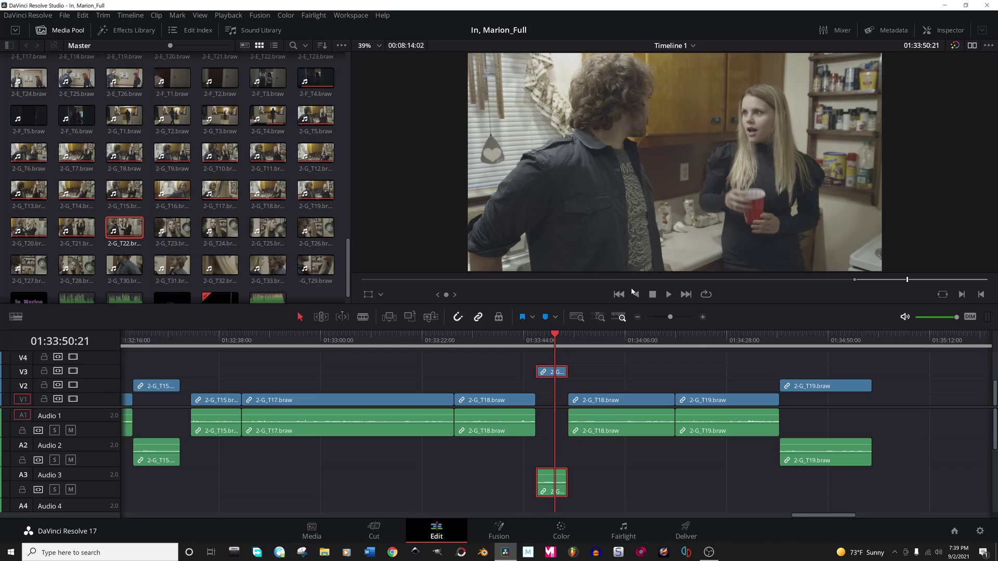
left_click(539, 339)
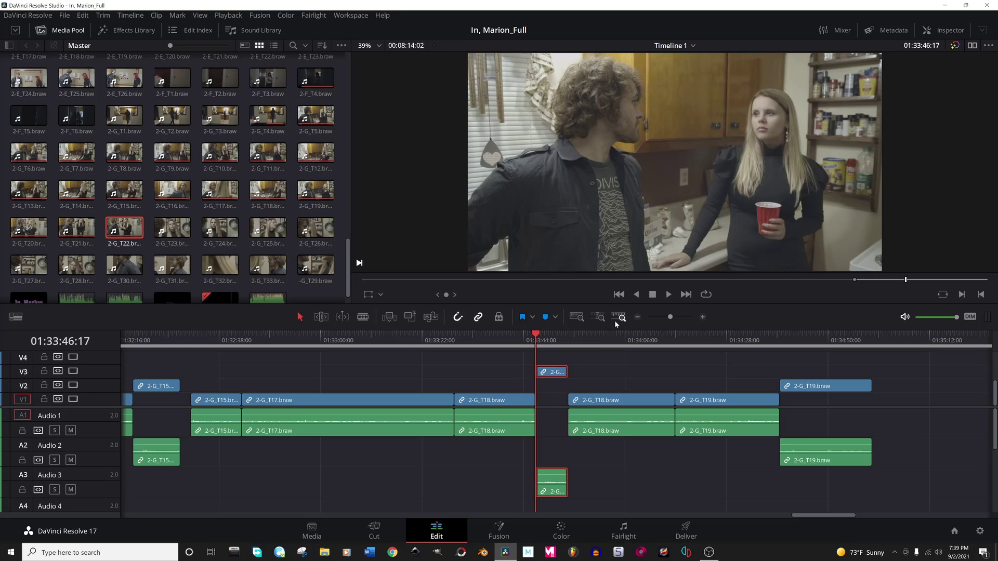
key("space")
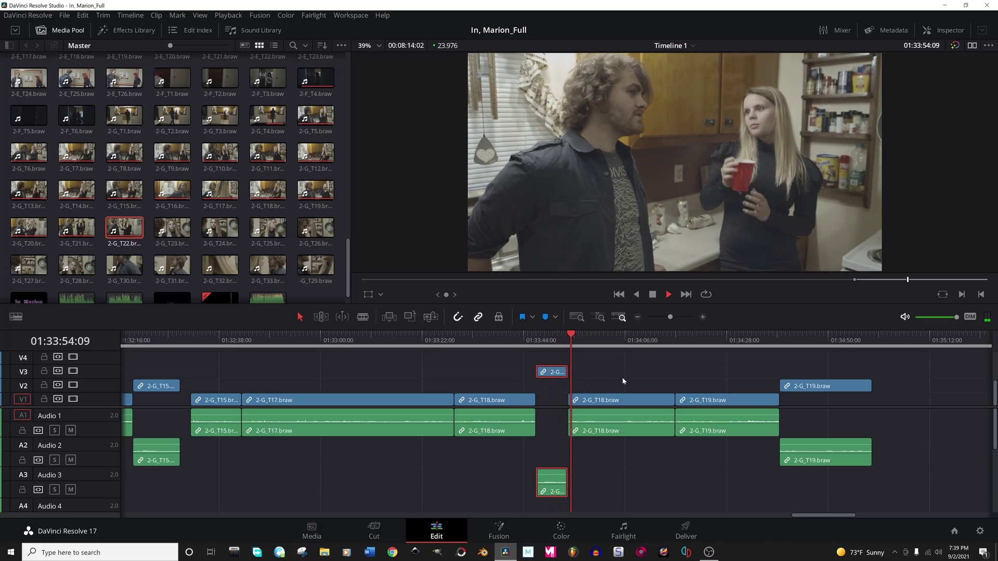
Play the 2-G_T19.braw piece on V2 from its start and check the drinking moment at 01:34:45:18.
left_click(781, 342)
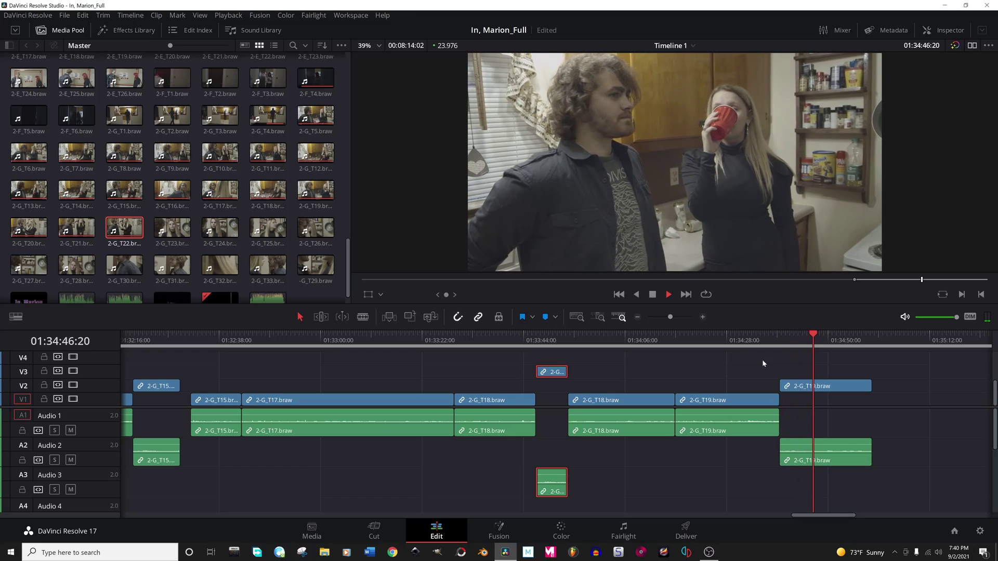
key("space")
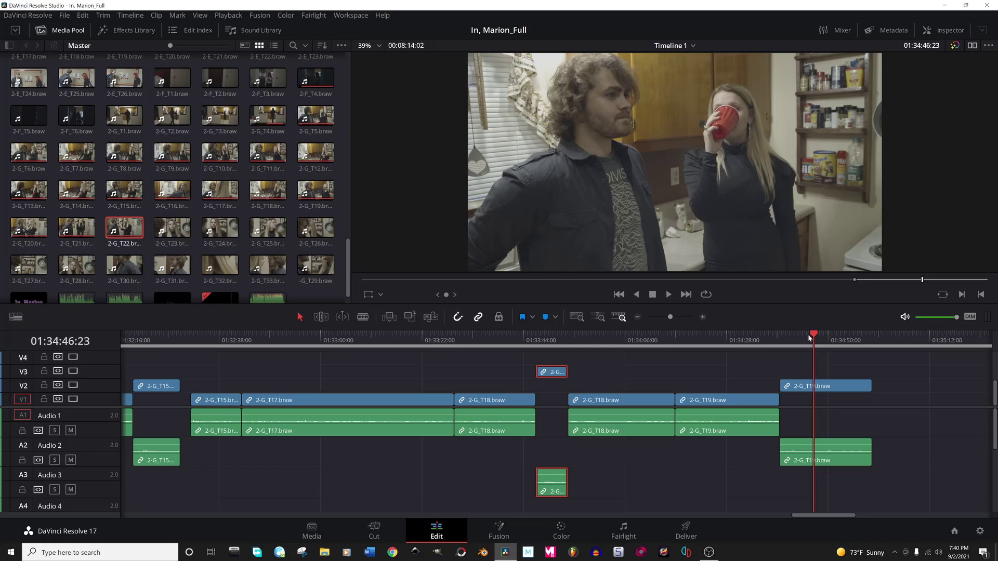
left_click_drag(808, 334, 809, 334)
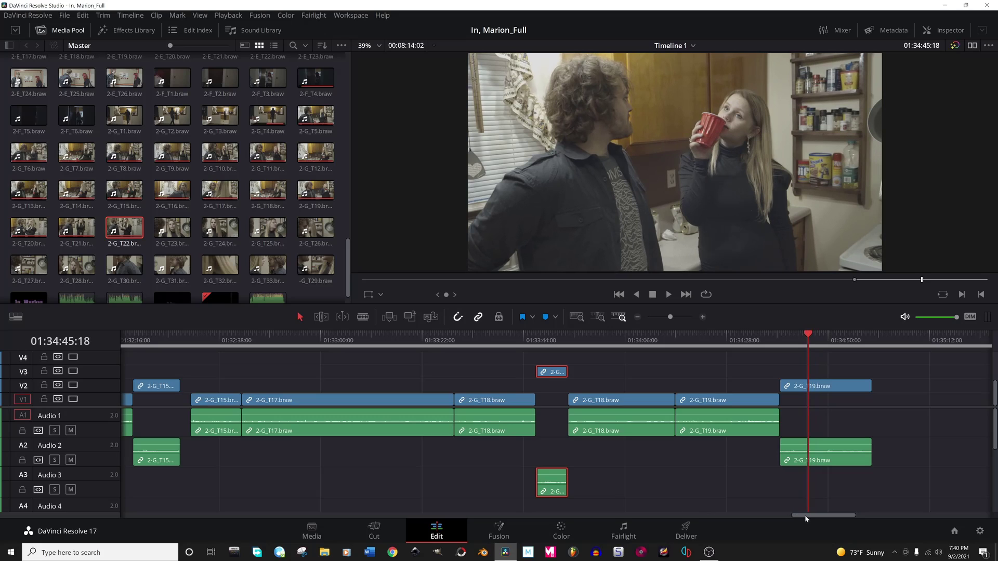
Play through 2-G_T17.braw and move its later piece, starting at about 01:33:08, from V1 up to V2.
left_click_drag(805, 516, 777, 520)
left_click(615, 342)
key("space")
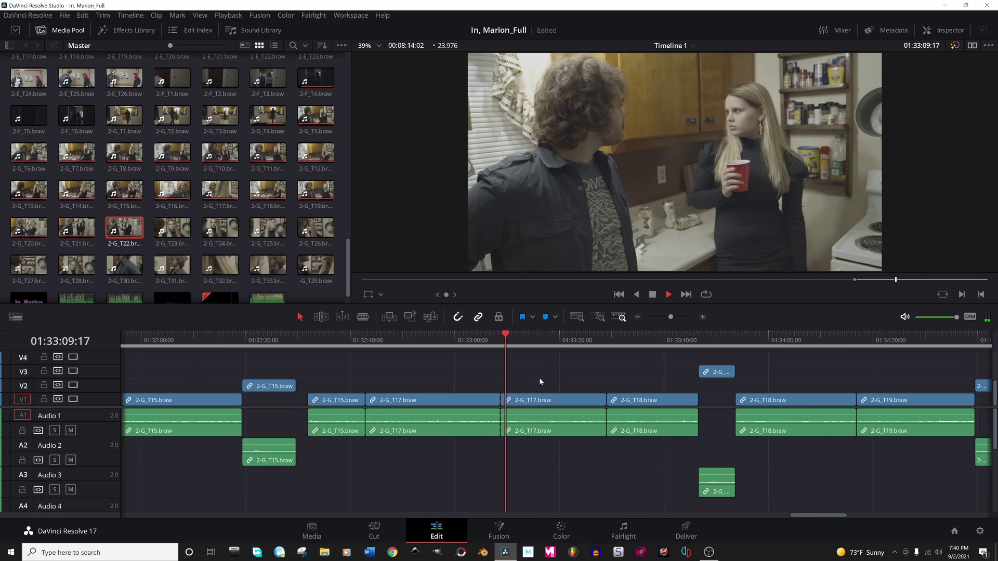
left_click_drag(538, 399, 539, 386)
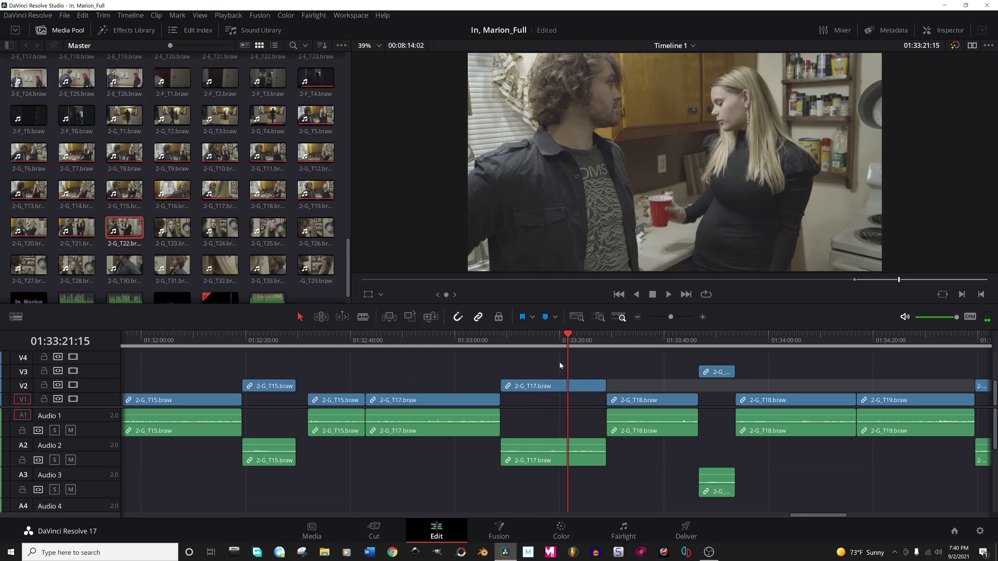
Replay the 2-G_T17.braw piece on V2 from around 01:33:17:17 and move it up to V3.
left_click(547, 341)
key("space")
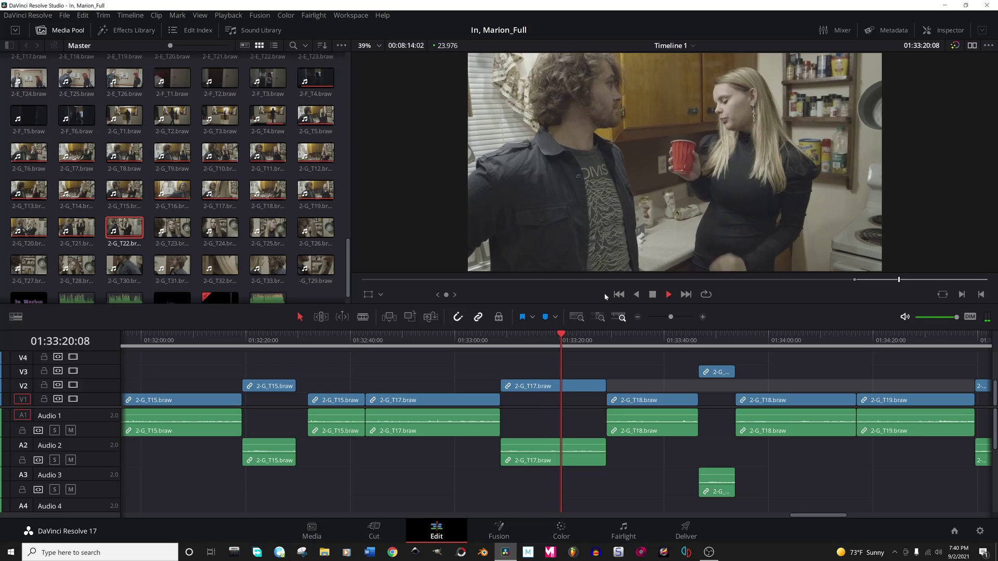
key("space")
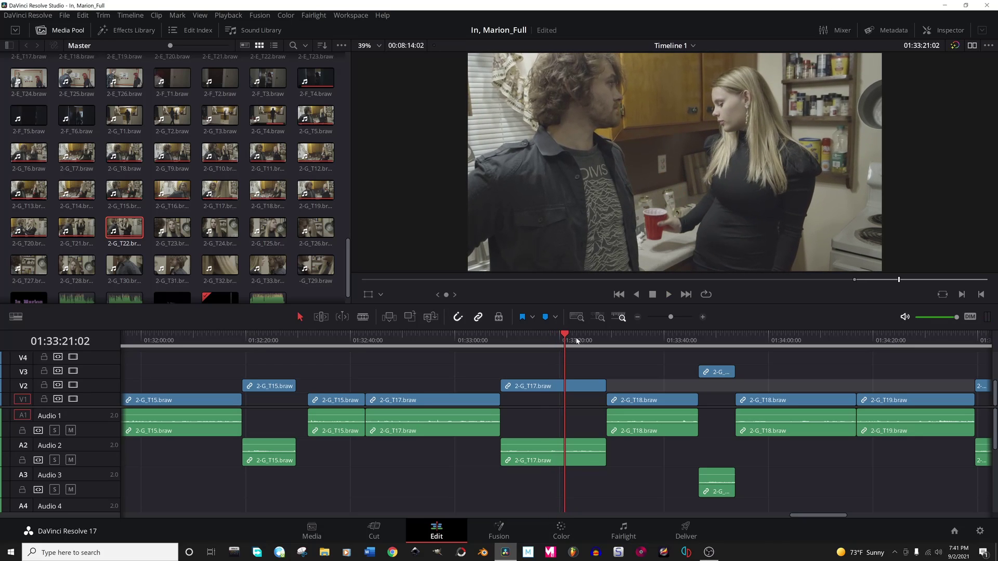
left_click(550, 339)
key("space")
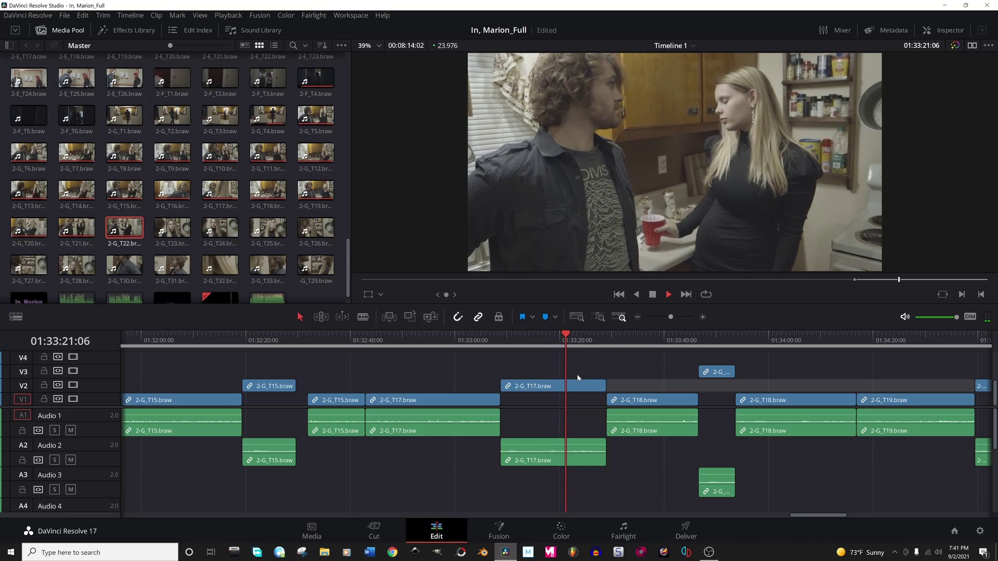
left_click(547, 338)
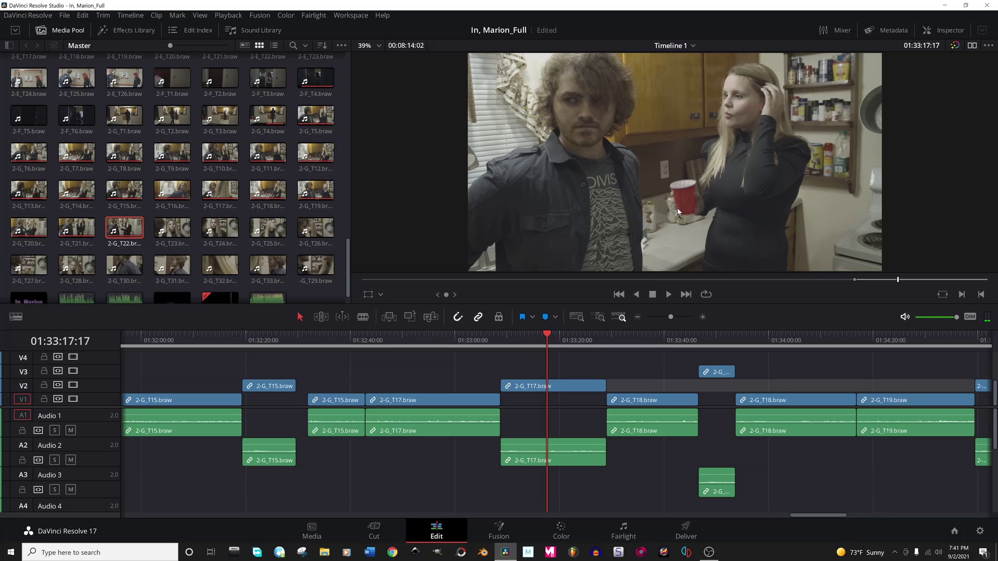
key("space")
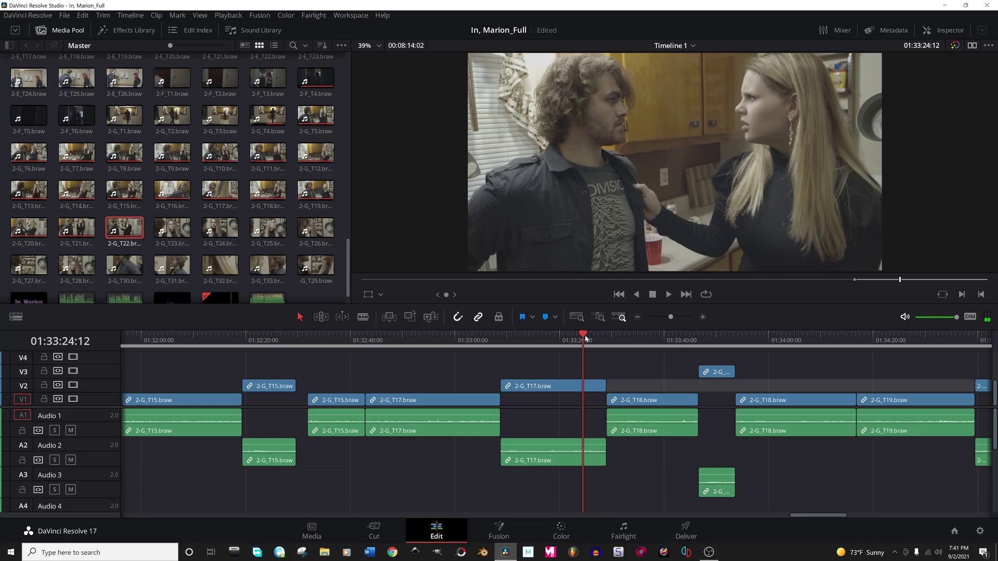
left_click_drag(596, 385, 590, 375)
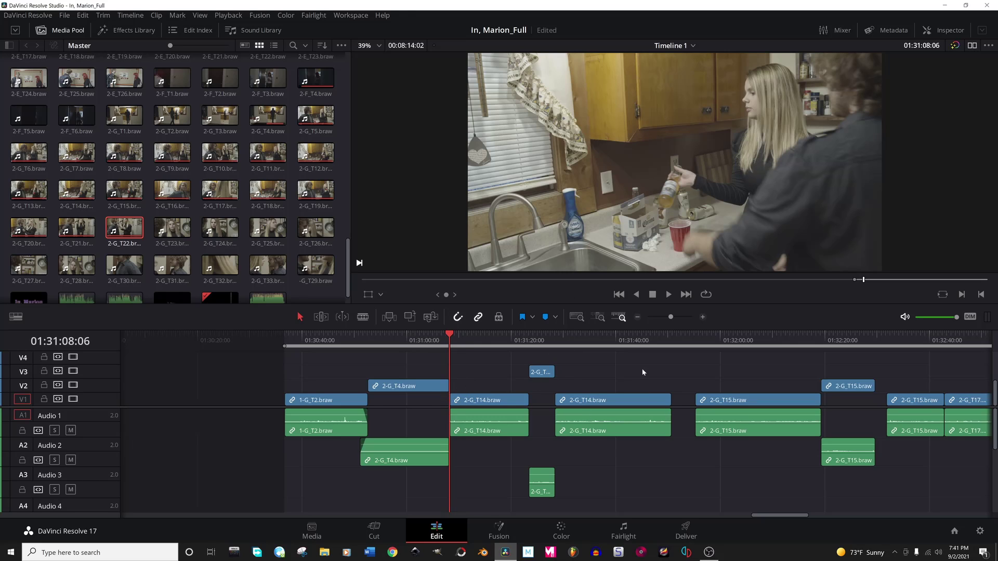
Play the takes from 01:31:08:06, split 2-G_T15.braw at 01:32:05:03 and move the piece before the cut to V2.
key("space")
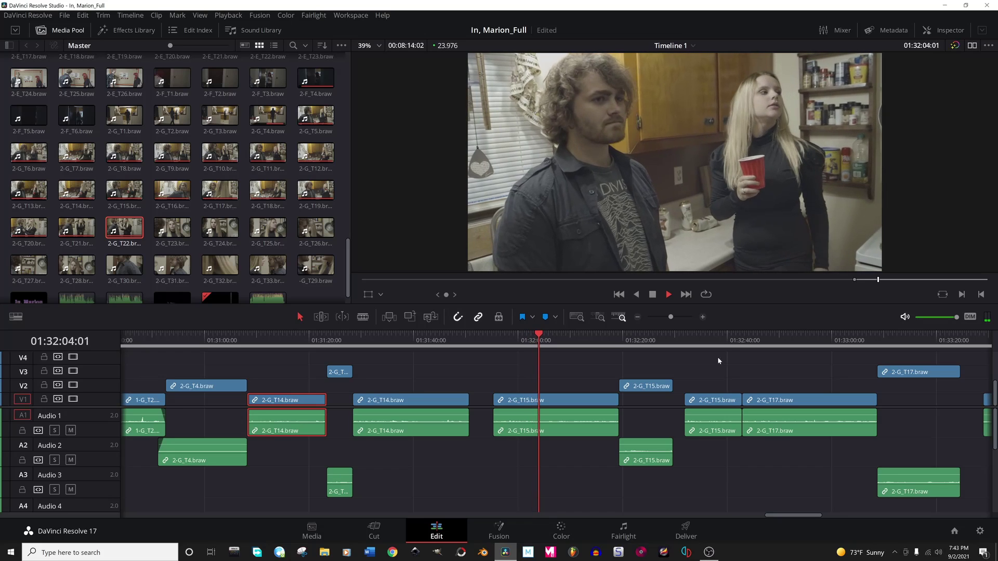
key("space")
key("ctrl+b")
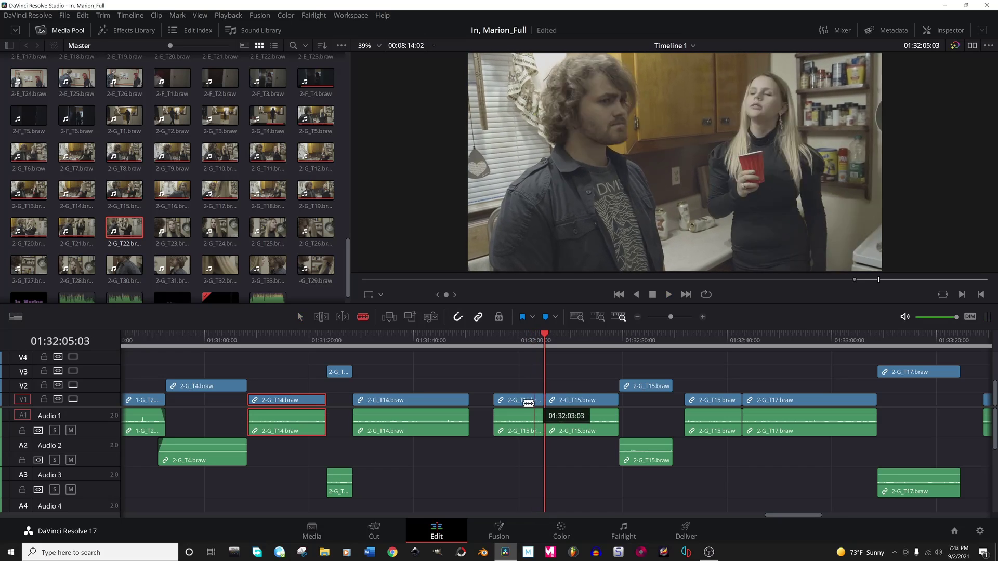
left_click_drag(520, 403, 522, 396)
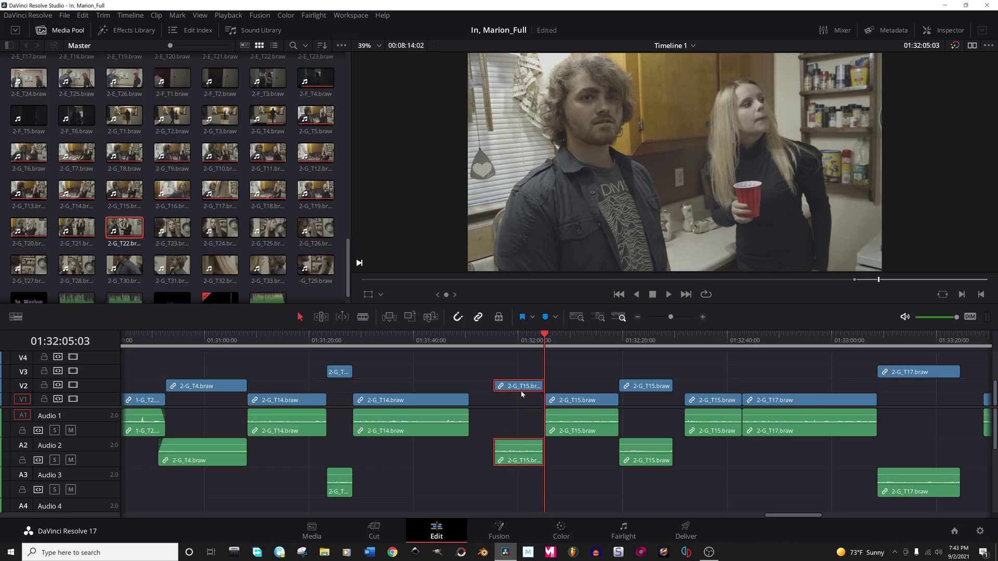
Play the takes onward from the start of 2-G_T17.braw and move the first 2-G_T18.braw piece on V1 up to V2.
left_click(745, 341)
key("space")
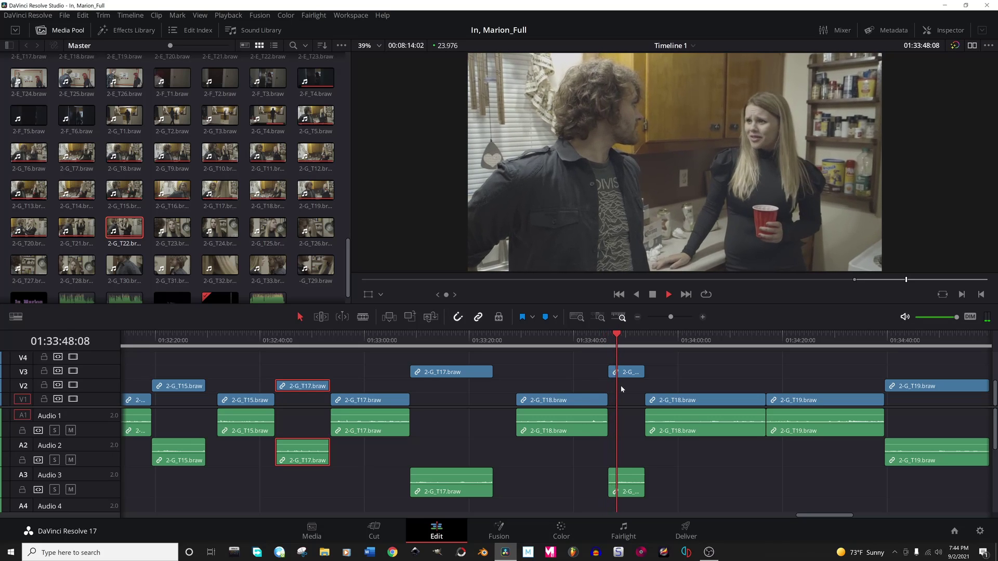
key("space")
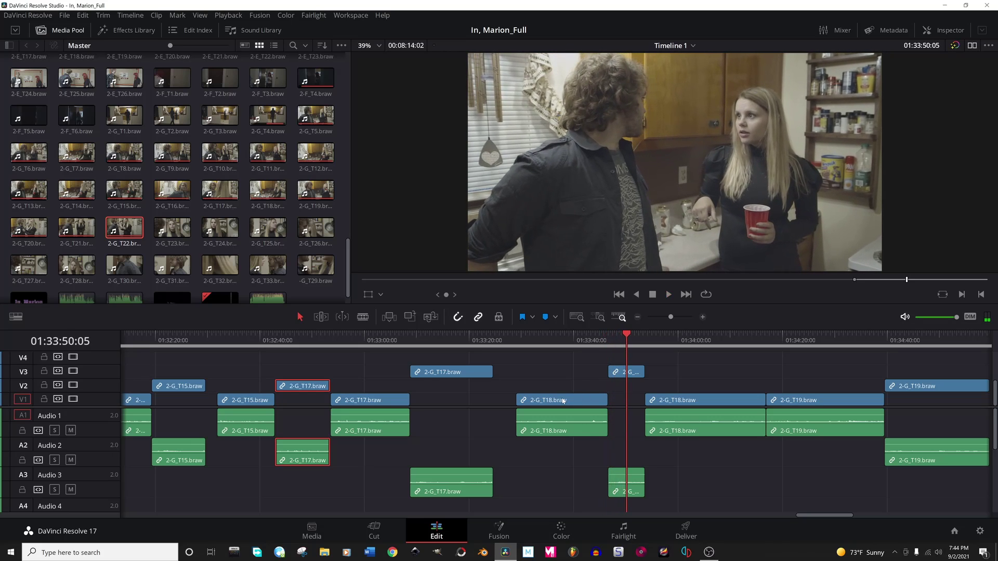
left_click_drag(566, 401, 565, 395)
Play the 2-G_T18.braw piece on V2 from 01:33:40:00 through into the short piece on V3.
left_click(574, 344)
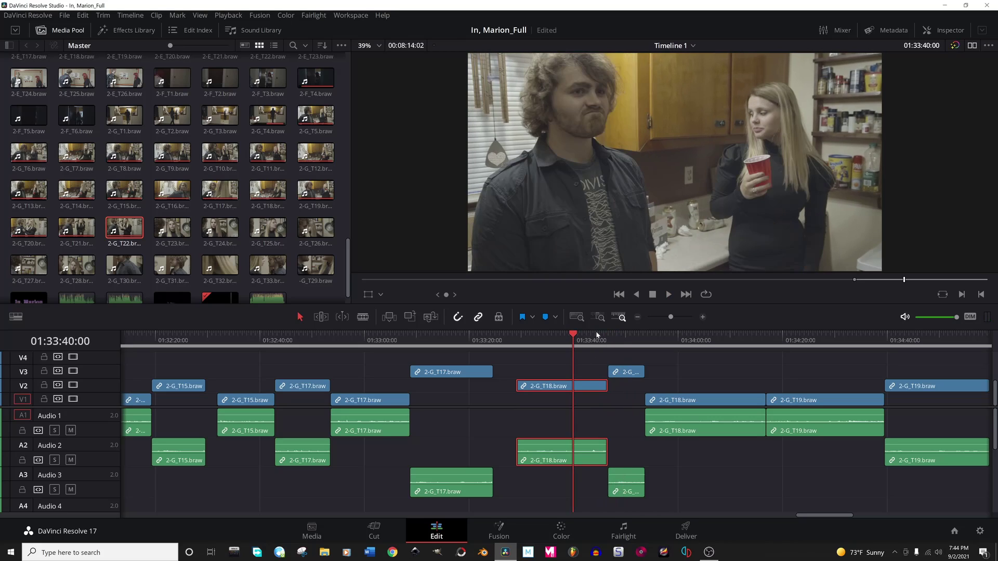
key("space")
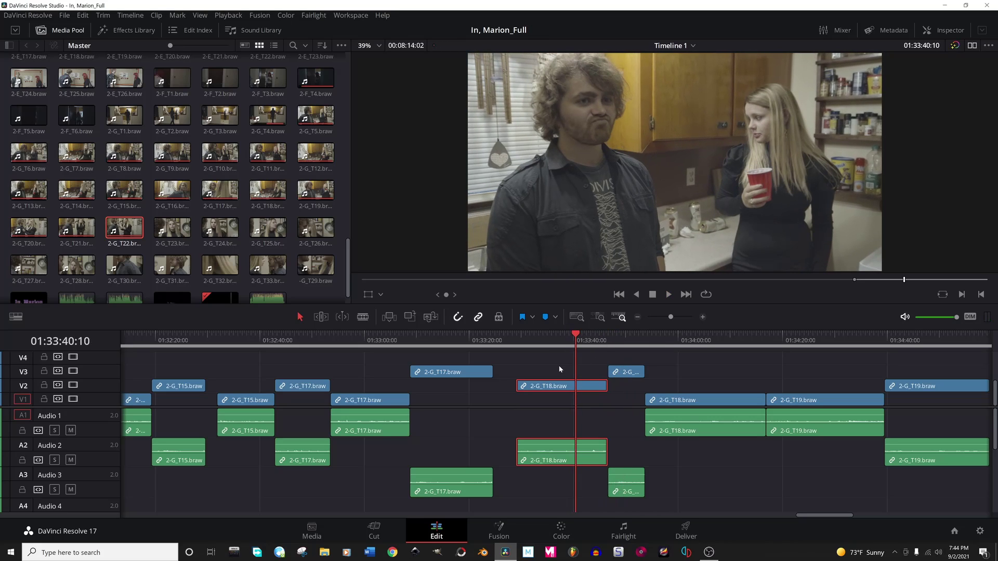
key("space")
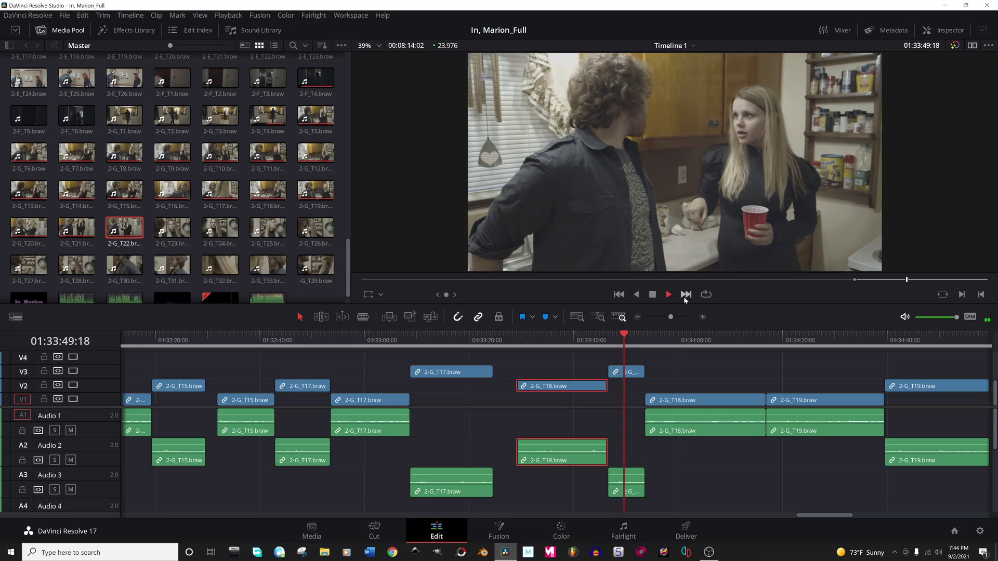
key("space")
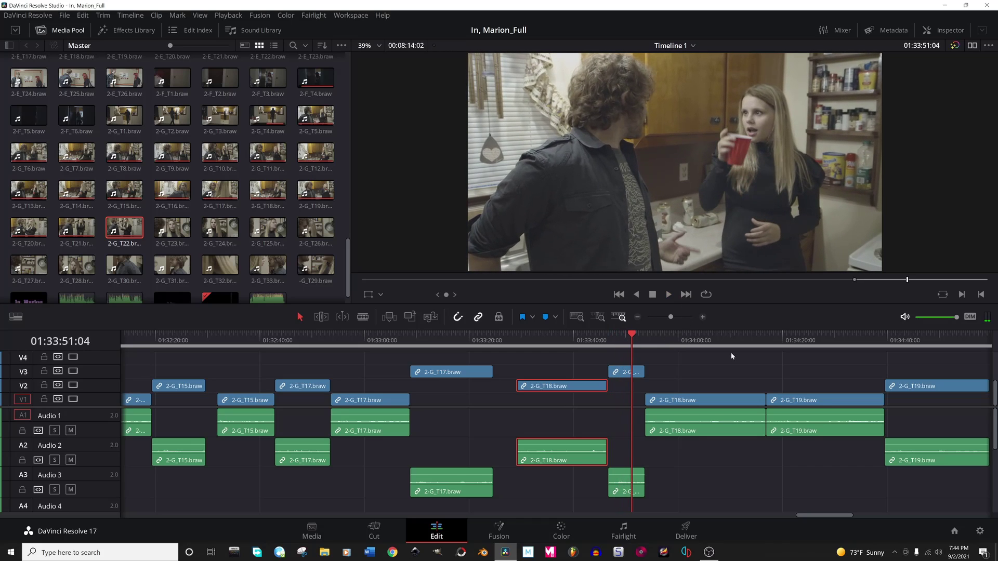
Compare the remaining takes and repeatedly replay the short 2-G_T18.braw piece on V3 from 01:33:46:17.
left_click(768, 348)
key("space")
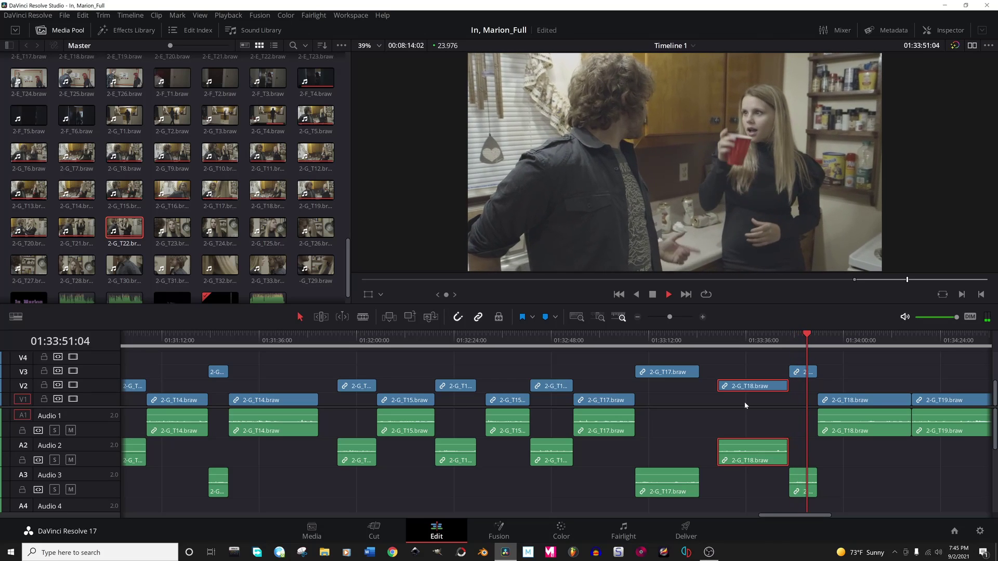
key("space")
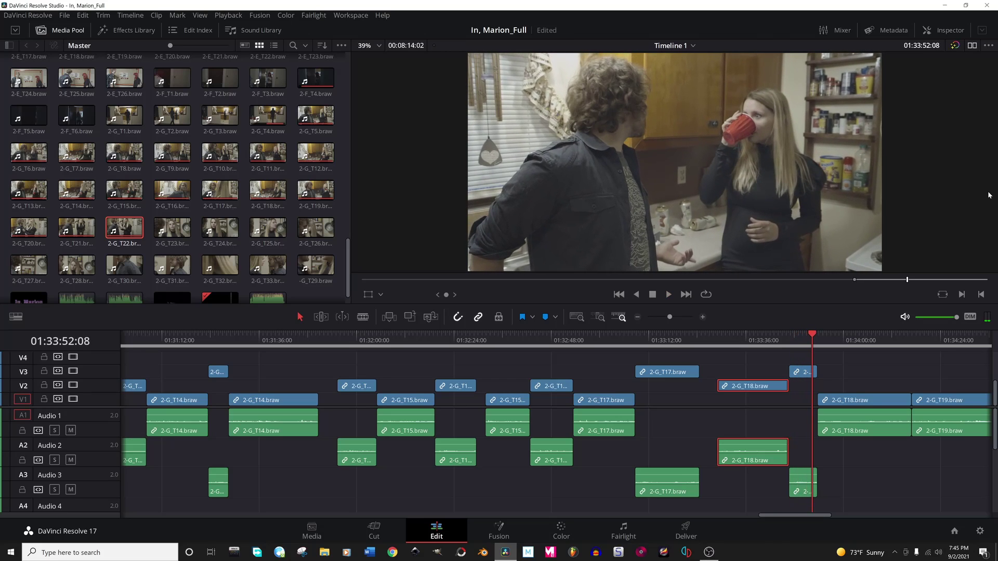
left_click(791, 342)
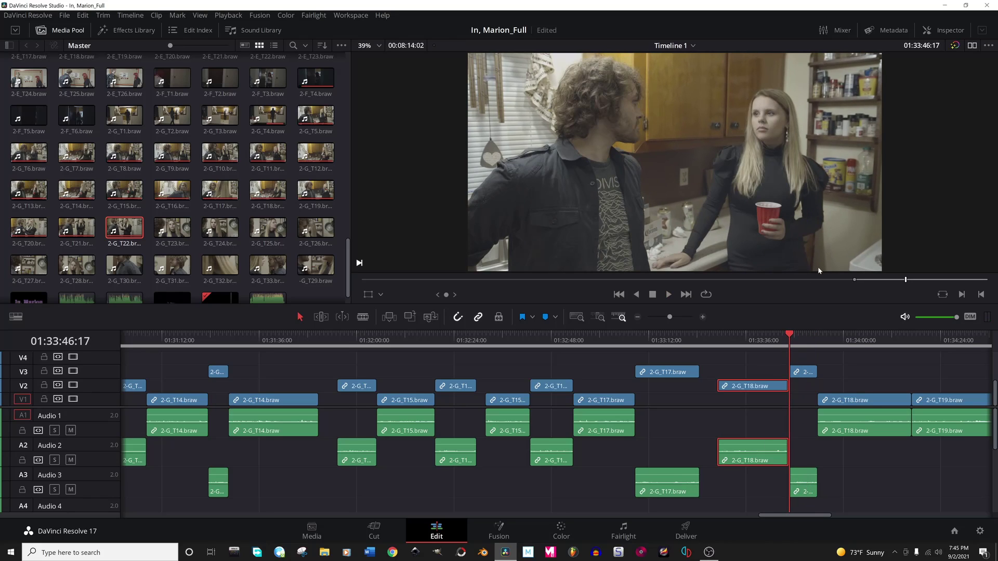
key("space")
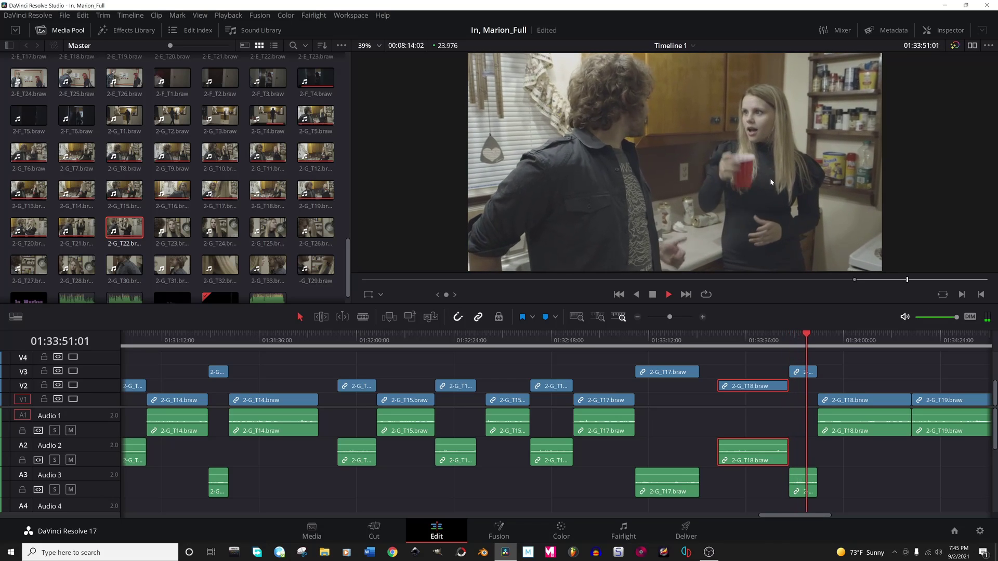
key("space")
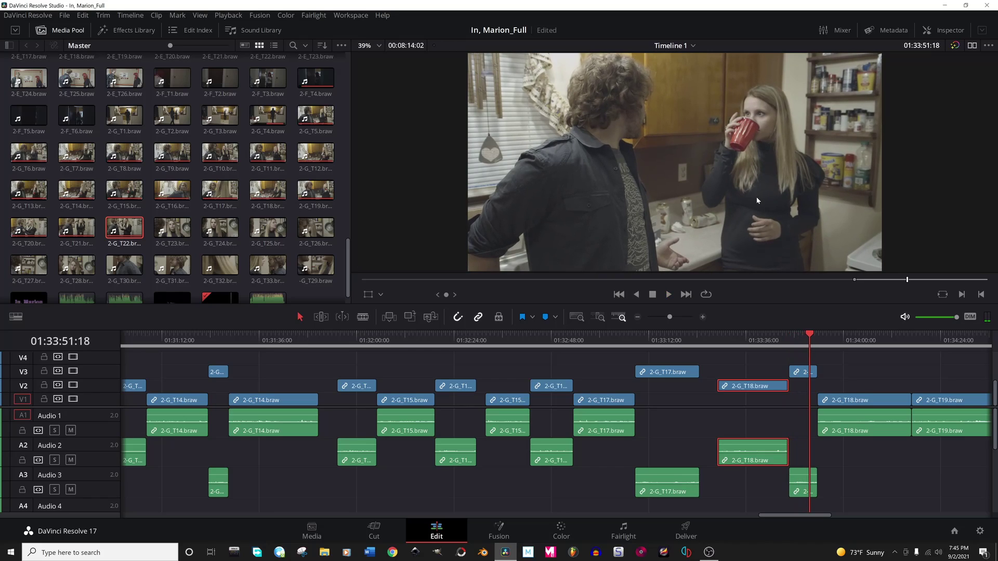
left_click(790, 341)
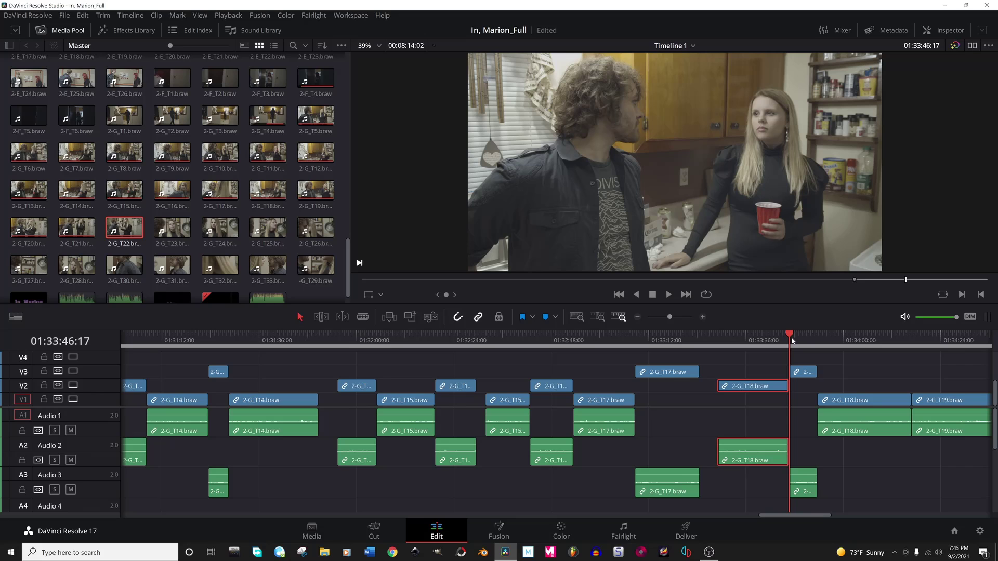
key("space")
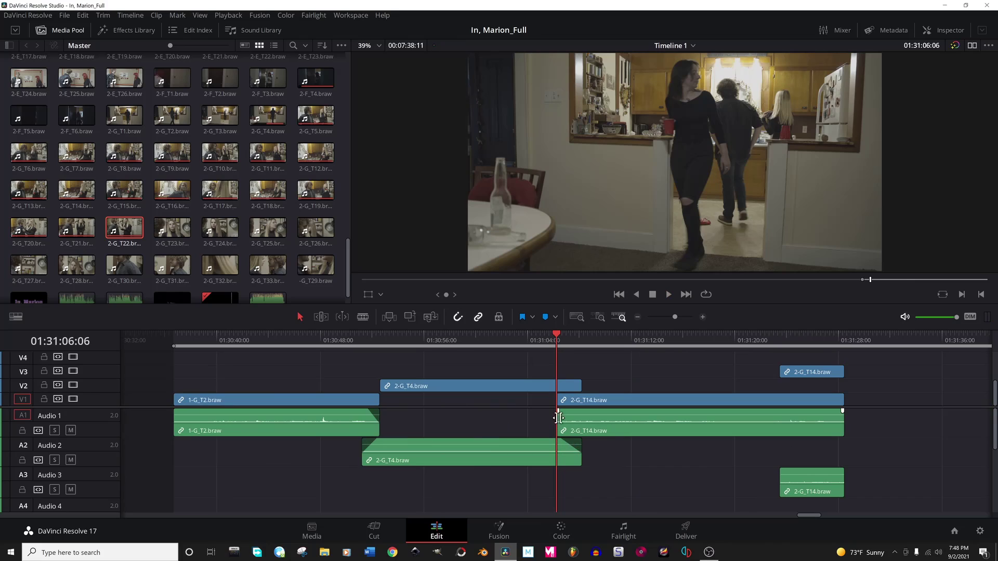
Select 2-G_T4.braw and replay its overlap into 2-G_T14.braw from about 01:31:04.
left_click_drag(488, 477, 525, 433)
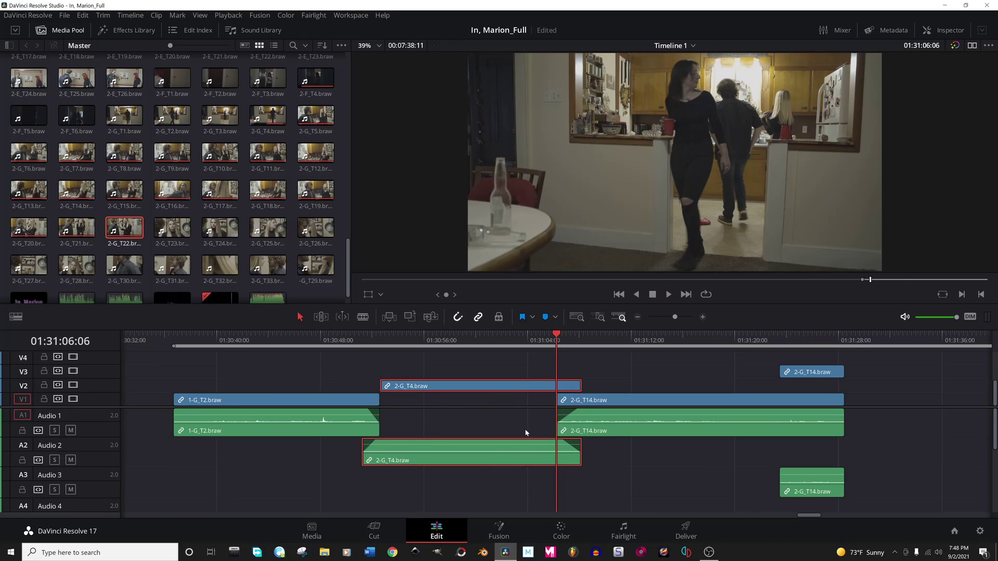
left_click(531, 339)
key("space")
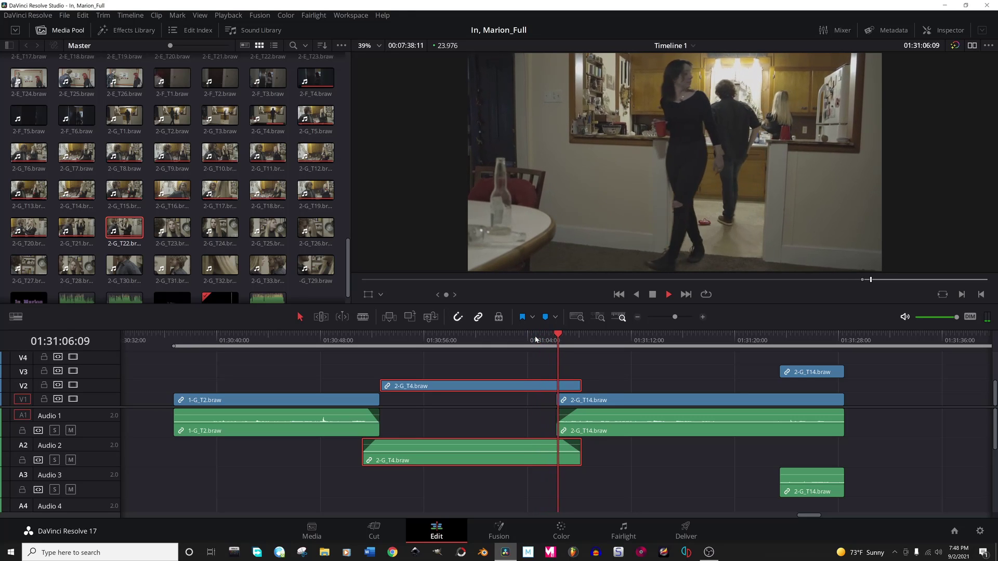
Bring 2-G_T18.braw in on V1 at about 01:31:07, with its audio fading in under the end of 2-G_T4.braw.
left_click_drag(599, 408, 557, 410)
scroll(602, 404, "down", 5)
scroll(548, 350, "up", 3)
Replay the transition from 01:31:04:19 and move the short 2-G_T14.braw piece down to V2, directly after 2-G_T18.braw.
left_click_drag(586, 337, 527, 337)
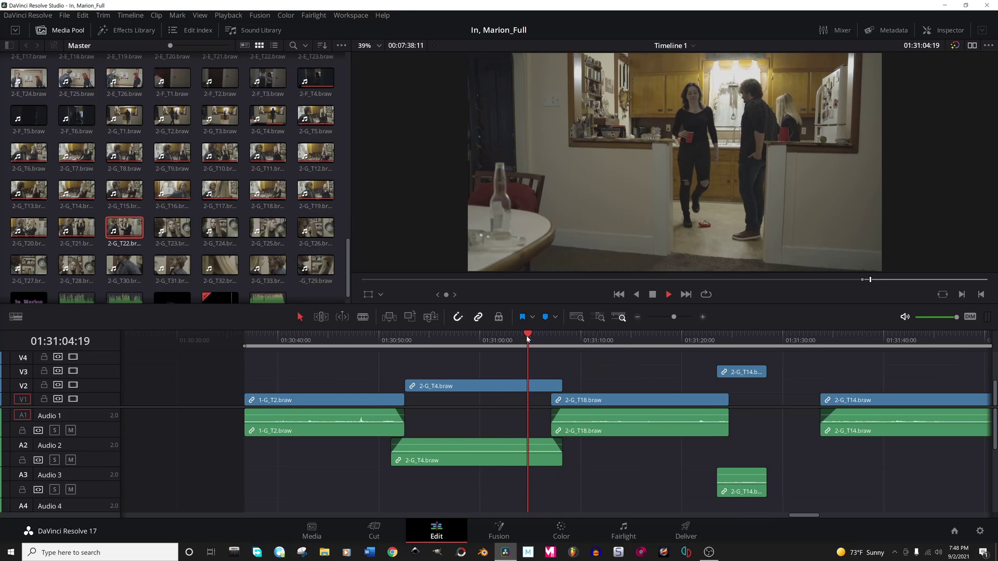
key("space")
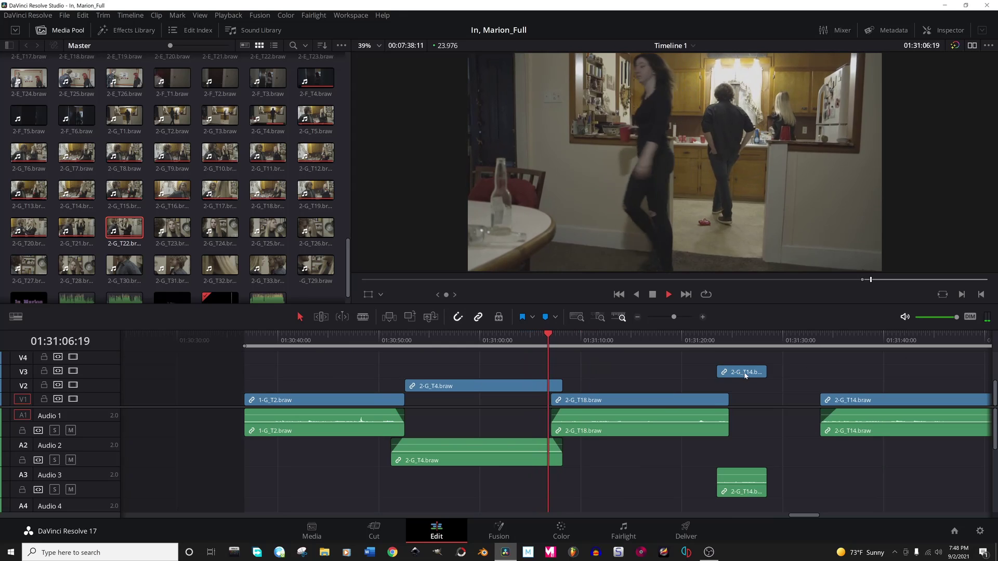
mouse_move(746, 376)
left_mouse_down()
mouse_move(759, 375)
mouse_move(759, 389)
left_mouse_up()
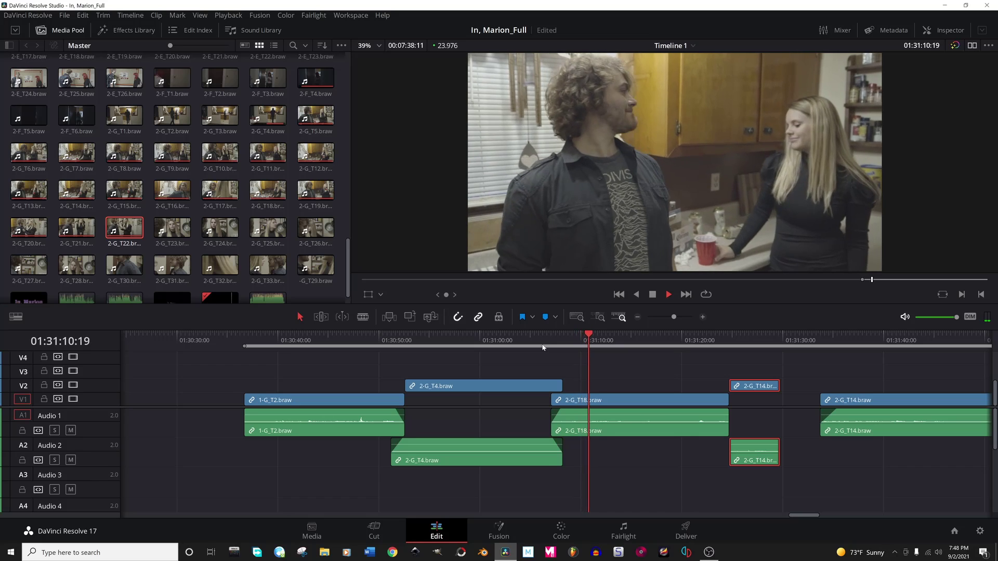
Trim only the video start of 2-G_T18.braw on V1 to the end of 2-G_T4.braw, keeping its audio overlap.
left_click_drag(657, 373, 641, 411)
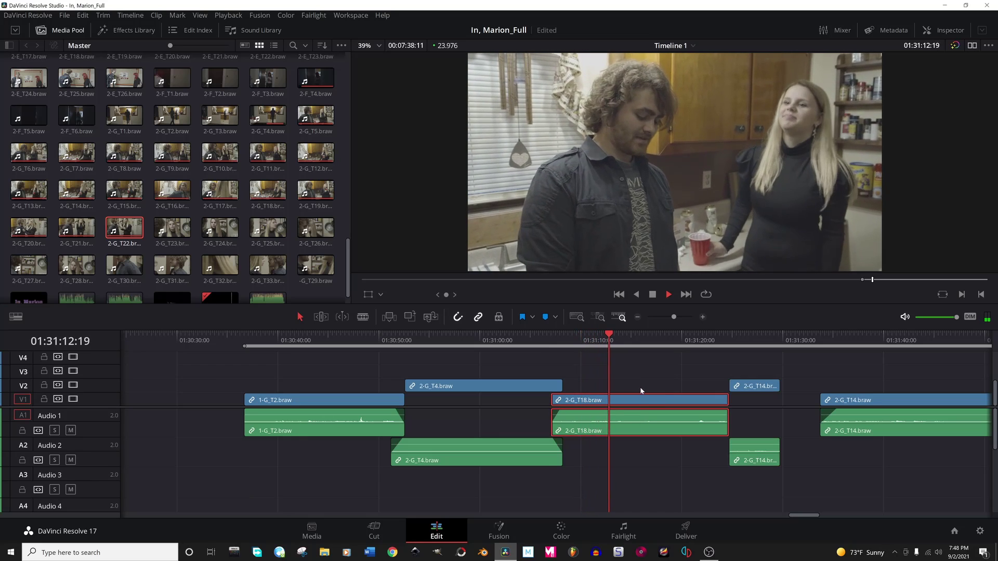
left_click(520, 400)
left_click_drag(547, 400, 562, 400)
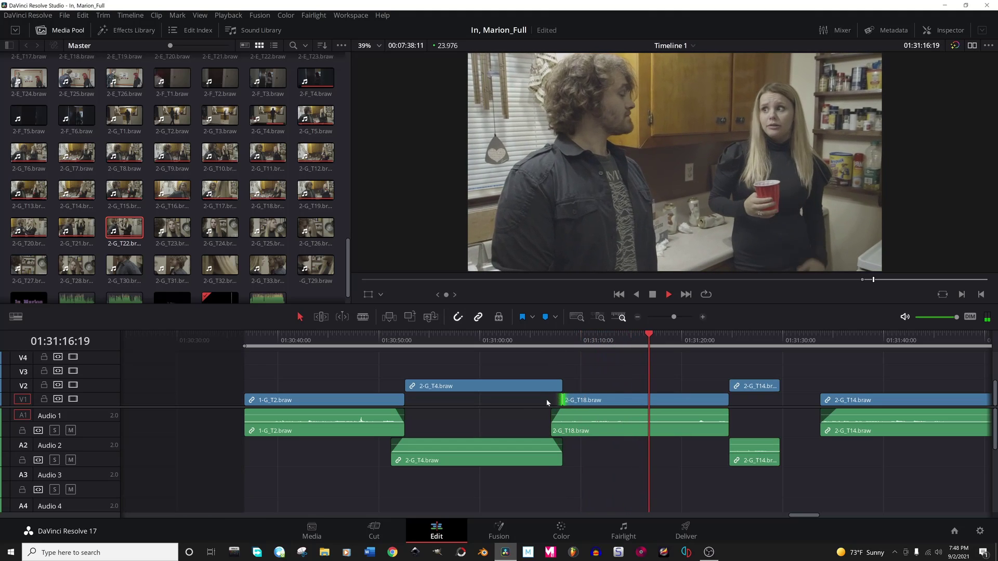
left_click(593, 430)
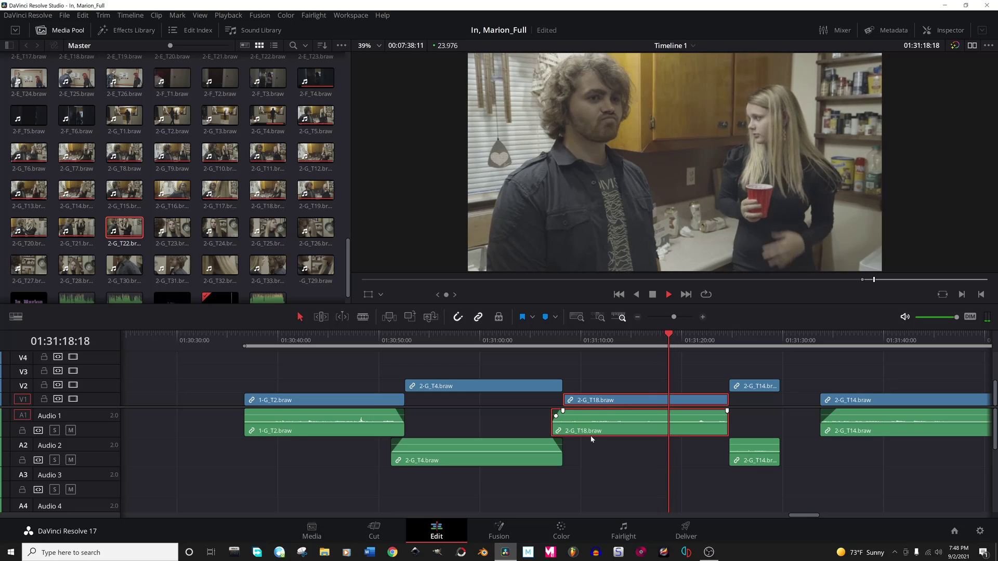
left_click(604, 454)
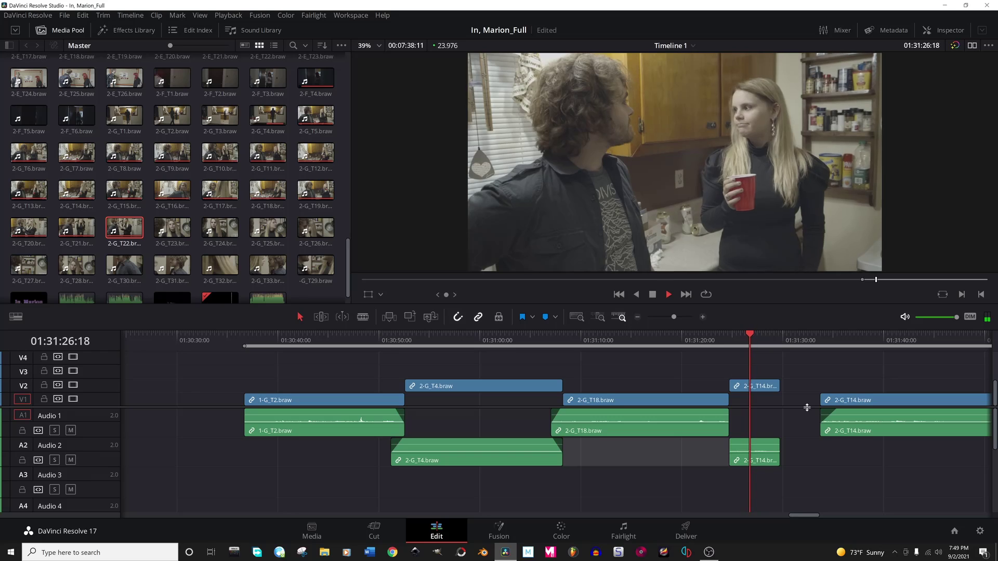
Replay the end of 2-G_T18.braw on V1, trim it to 01:31:22:20, and reposition the short piece following it on V2.
left_click(691, 346)
key("space")
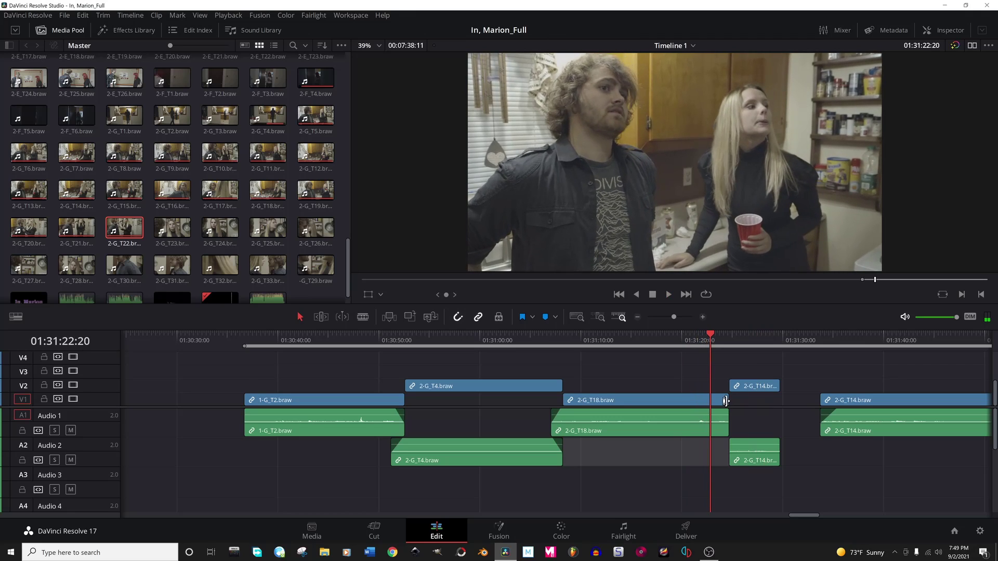
left_click_drag(725, 401, 777, 393)
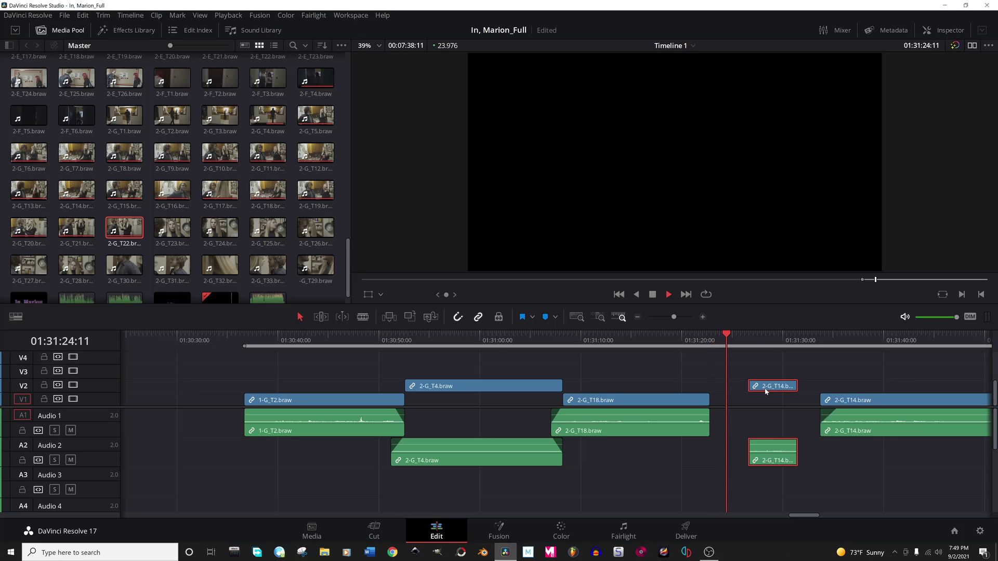
left_click_drag(766, 391, 753, 391)
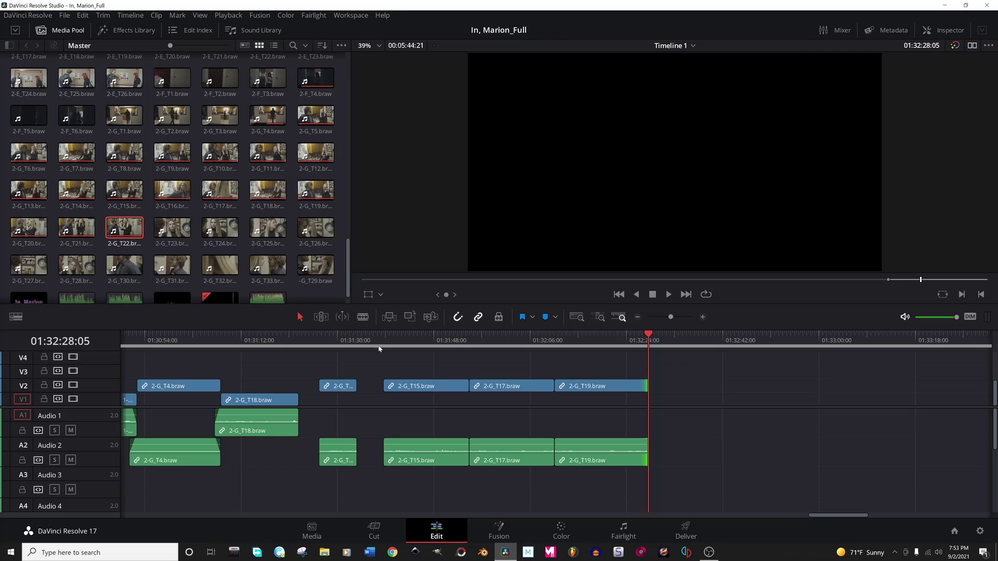
Review the takes from 01:31:38:16, raise the second 2-G_T17.braw piece to V3, and delete 2-G_T19.braw.
left_click(383, 343)
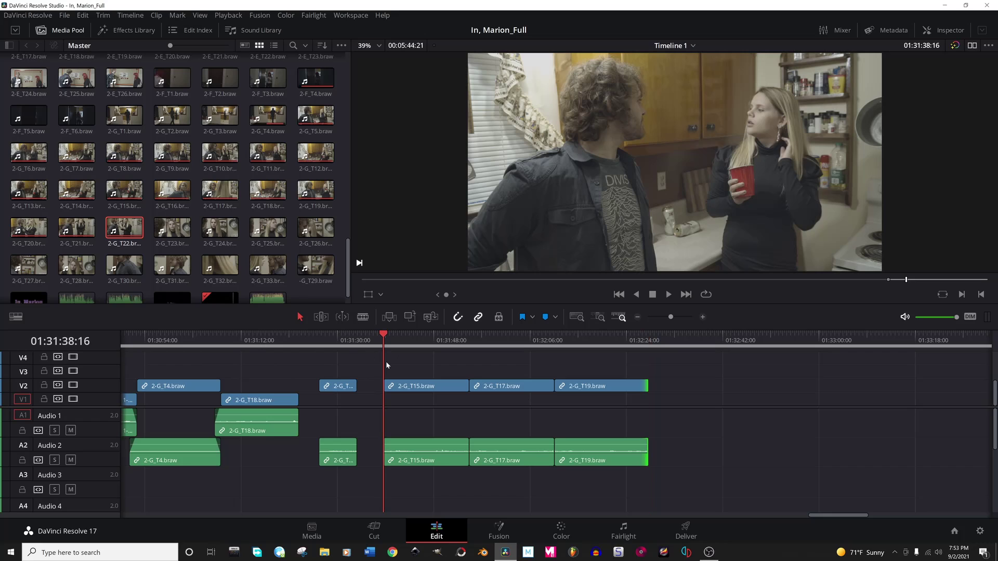
key("space")
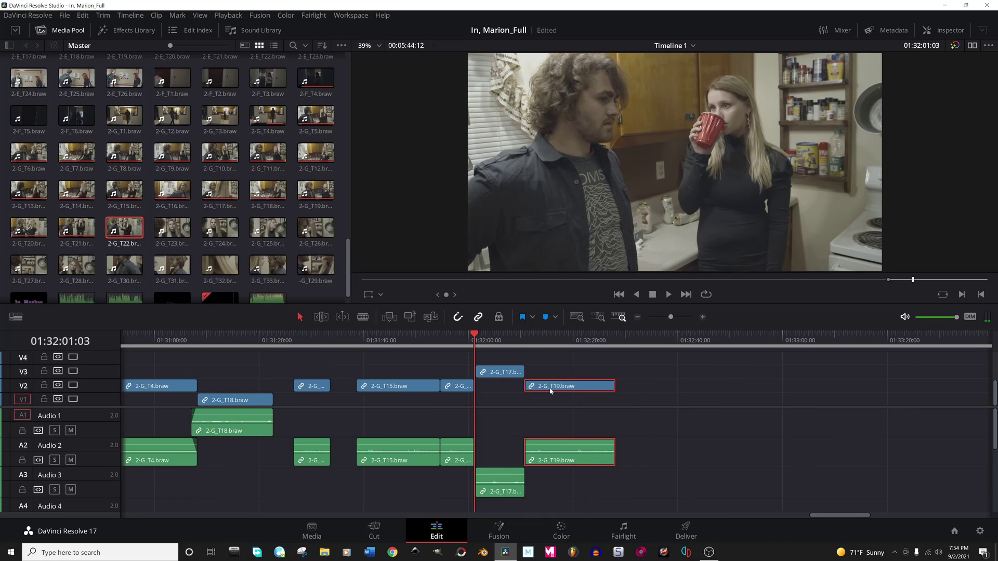
key("ctrl+z")
left_click(356, 345)
key("space")
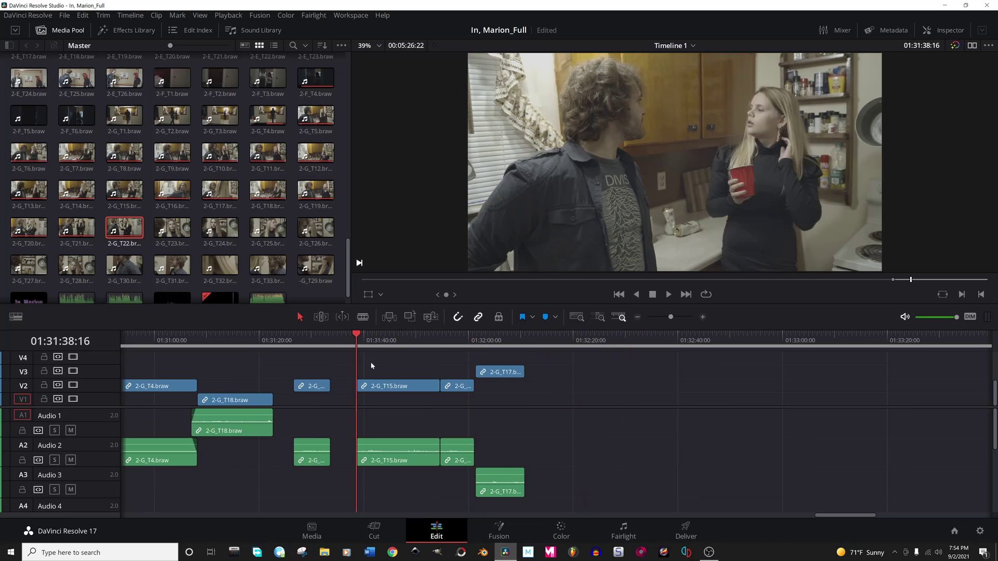
Shorten 2-G_T15.braw on V2, close up the 2-G_T17.braw piece behind it, and replay from about 01:31:38.
key("ctrl+equal")
key("space")
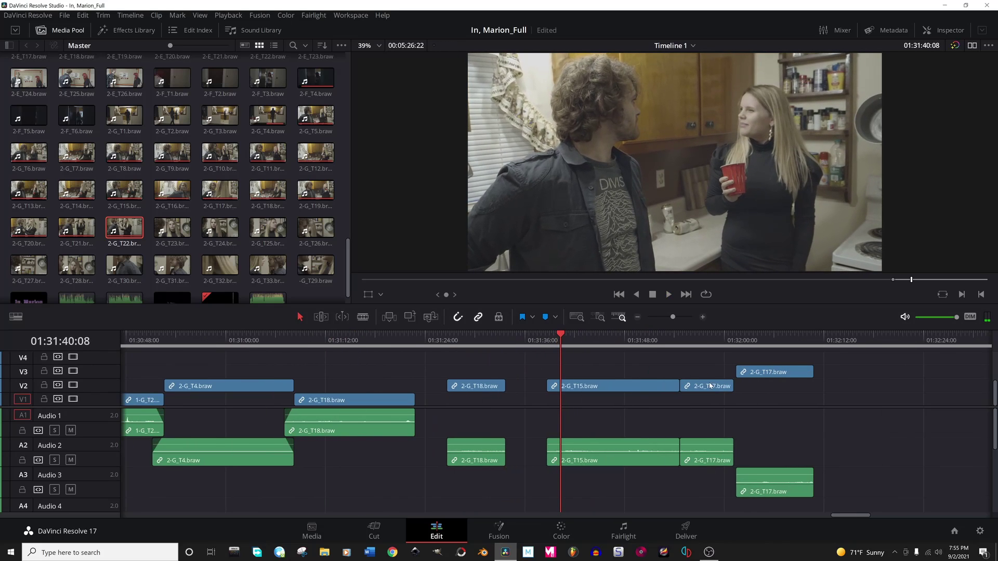
left_click(616, 388)
left_click(549, 343)
key("ctrl+z")
key("space")
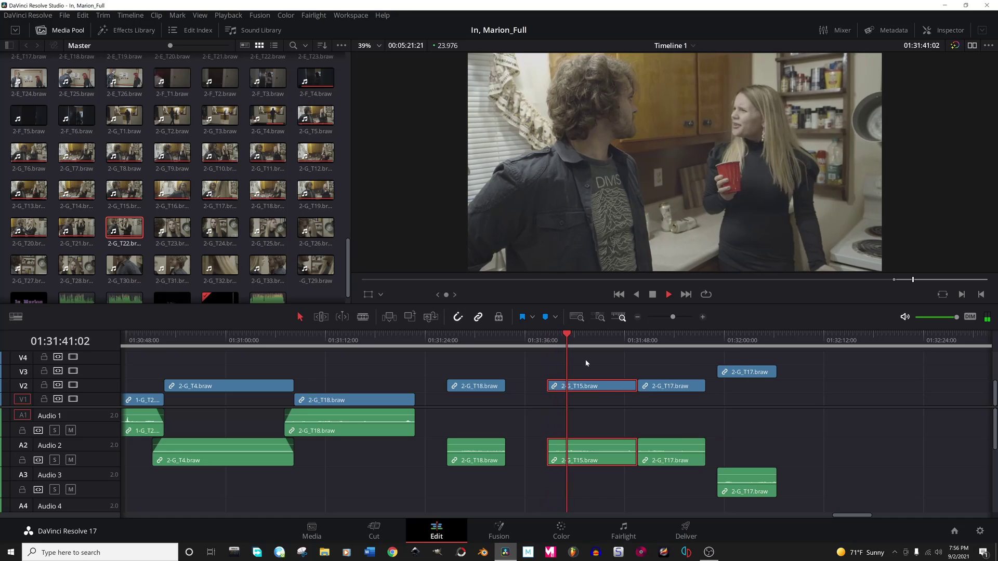
key("space")
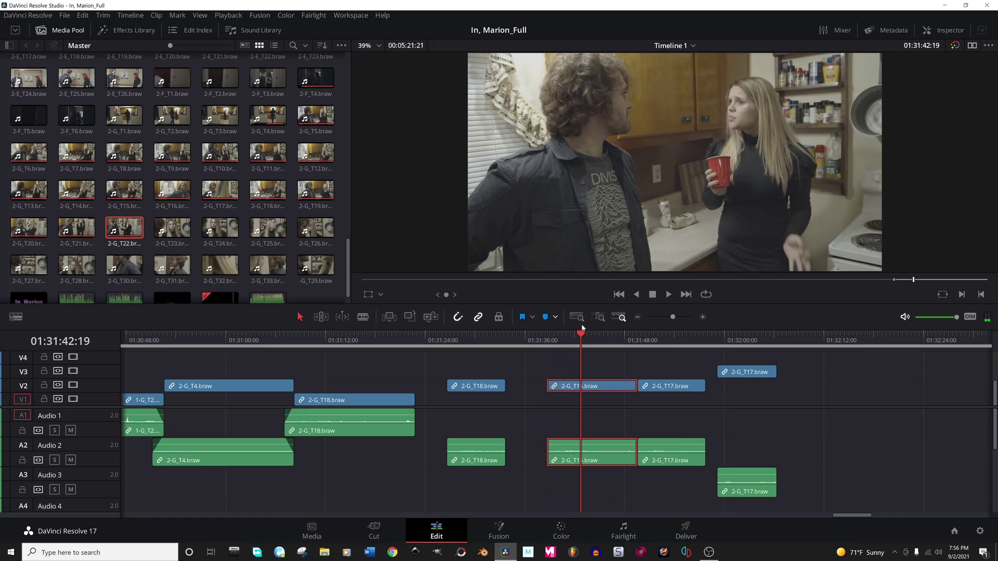
Compare the 2-G_T15.braw, 2-G_T17.braw and short 2-G_T18.braw pieces, and move the V3 2-G_T17.braw piece down to V2.
key("space")
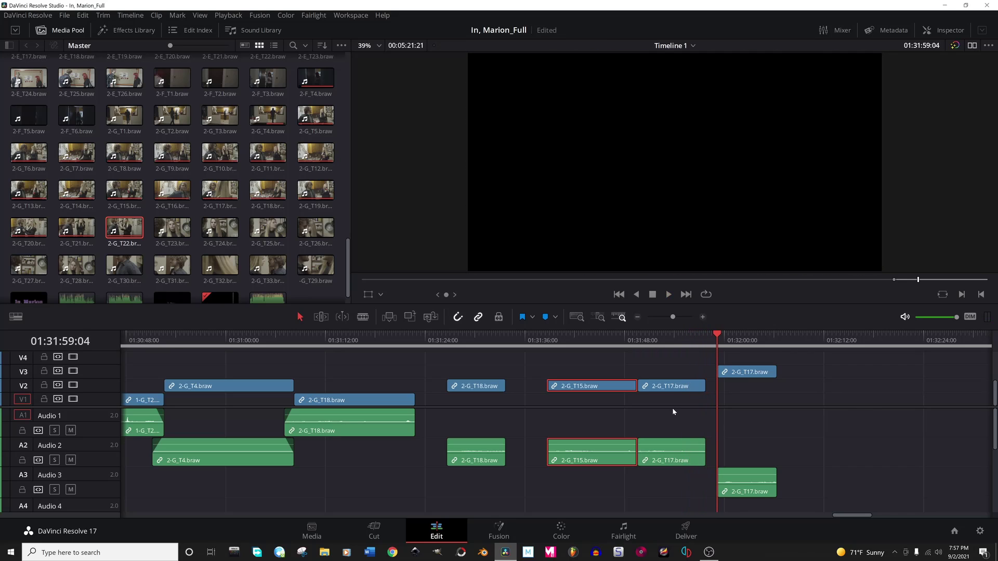
left_click(640, 343)
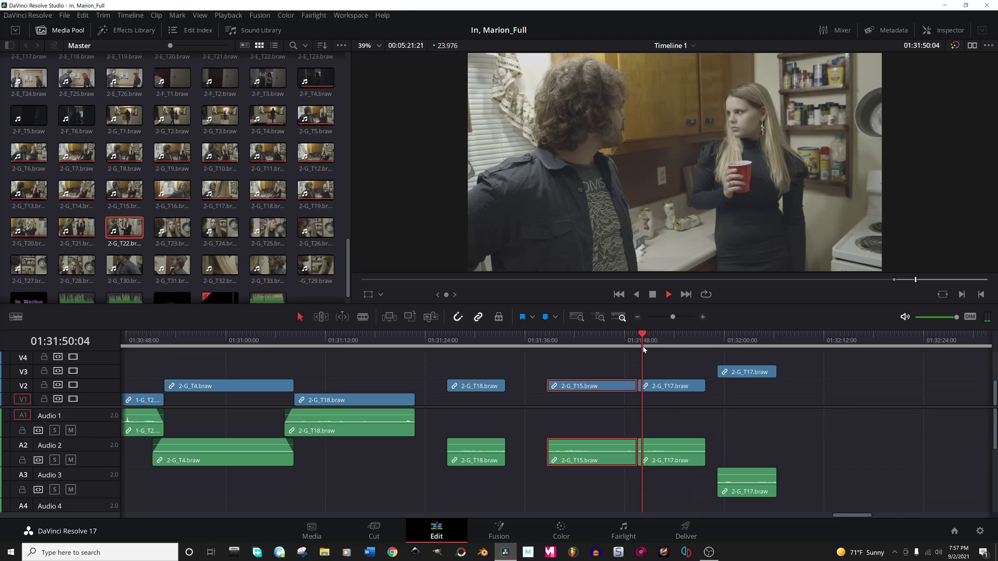
left_click(460, 343)
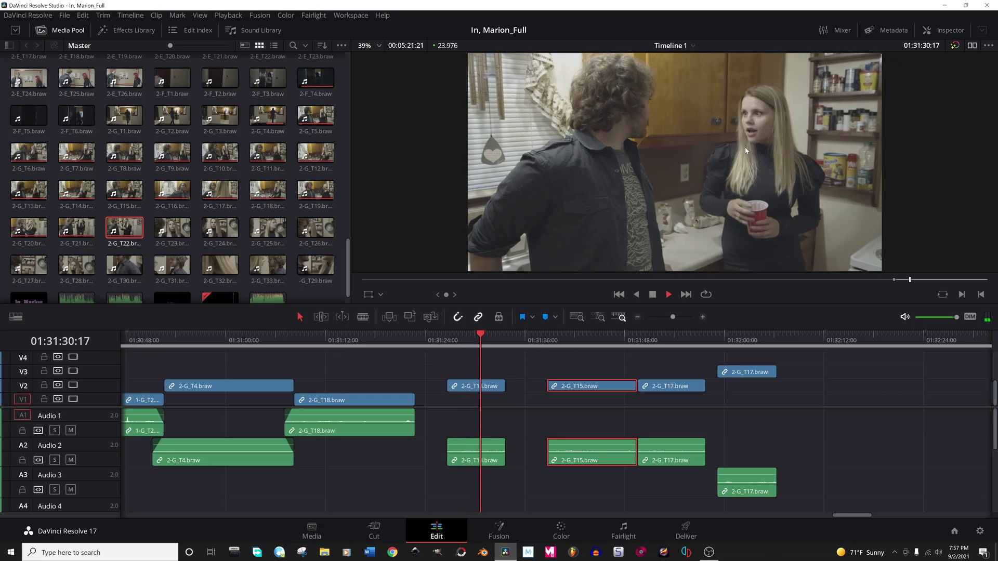
key("space")
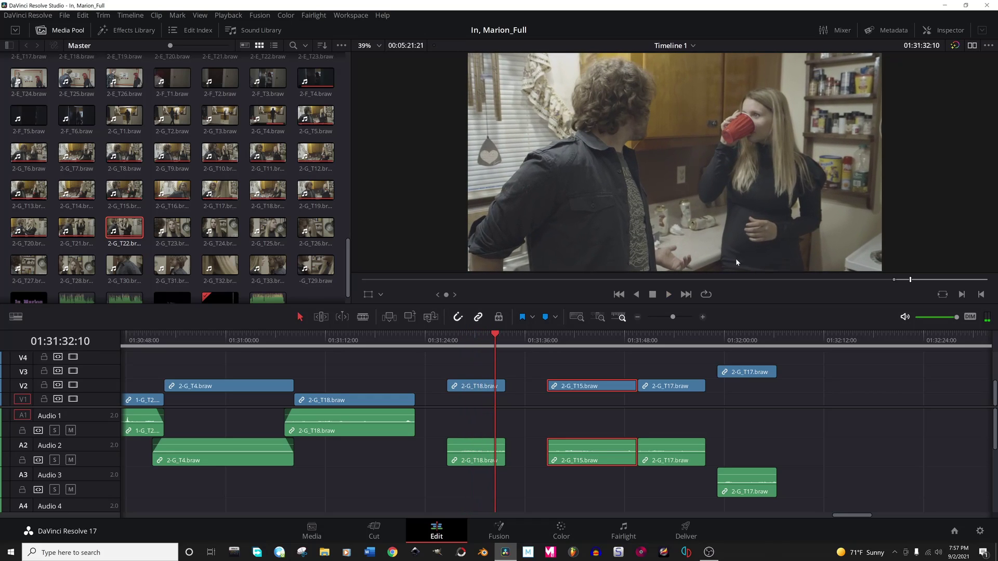
key("ctrl+z")
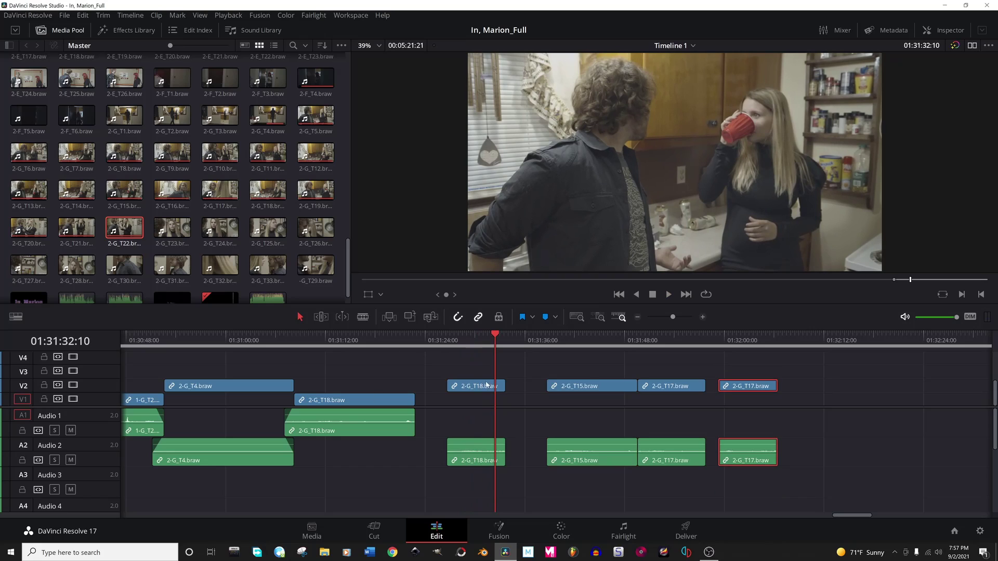
Add takes 2-G_T30.braw to 2-G_T33.braw and -G_T29.braw on V2 after the last piece, from about 01:32:13.
scroll(695, 425, "down", 4)
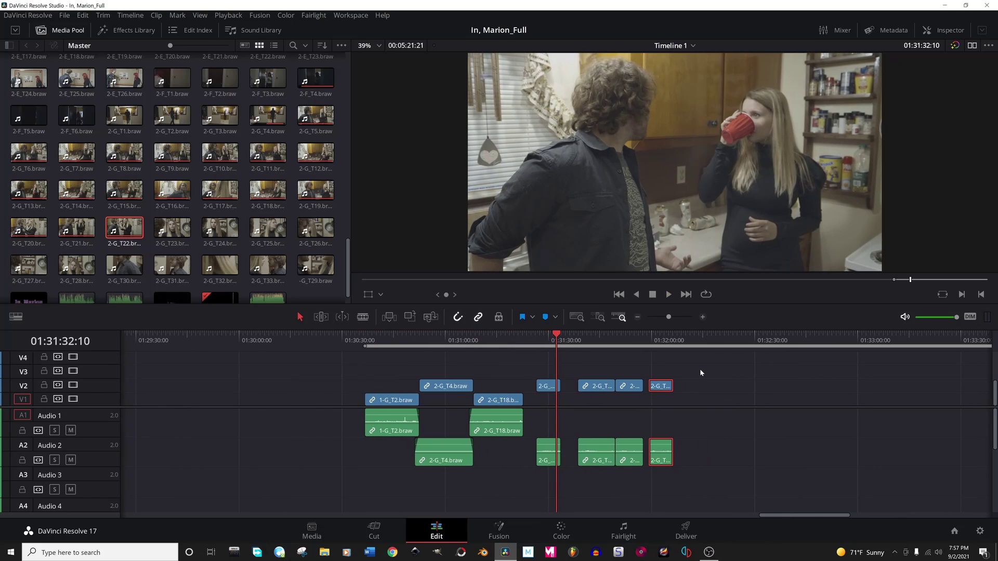
key("ctrl+z")
scroll(193, 195, "down", 1)
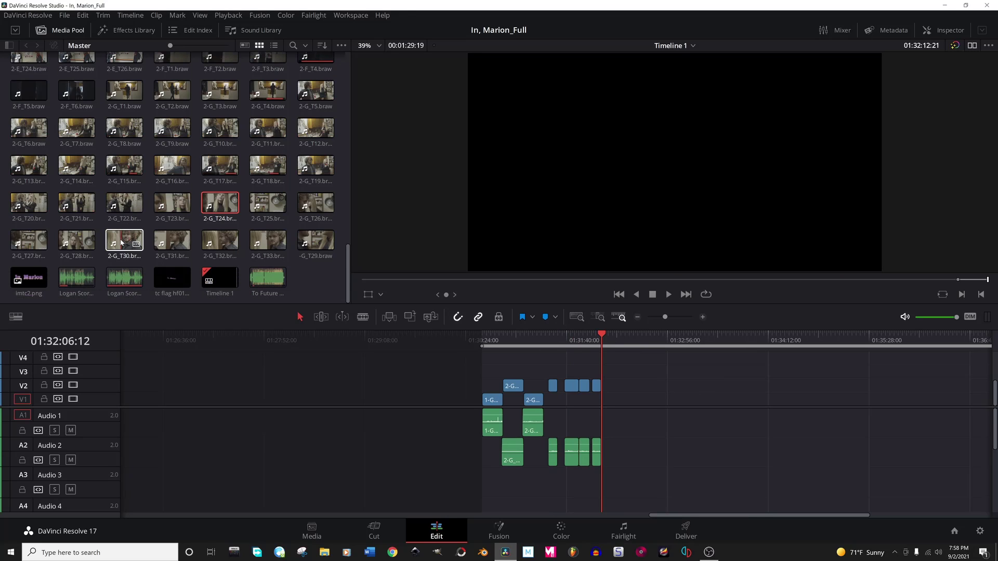
left_click_drag(121, 243, 585, 365)
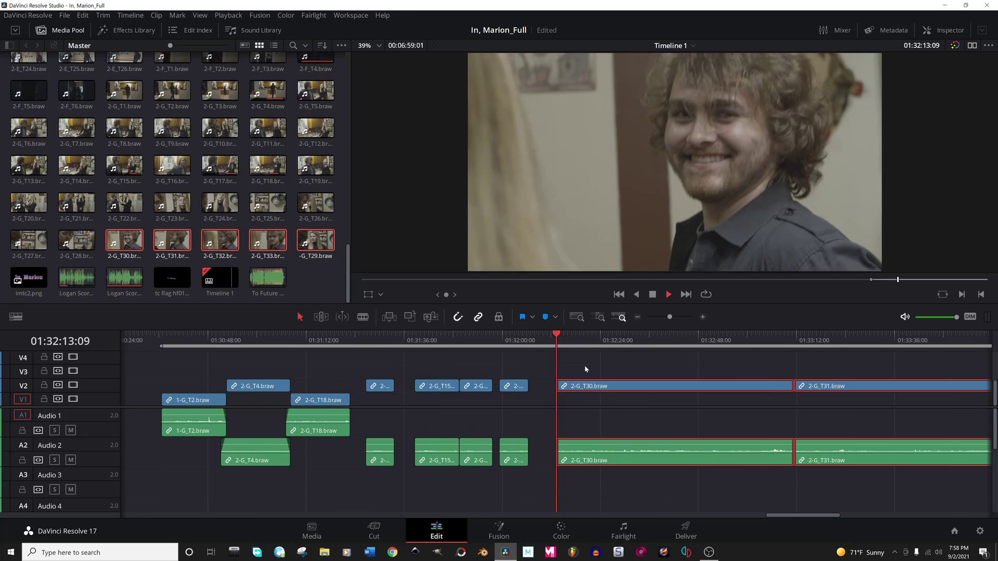
Check the openings of 2-G_T30.braw and 2-G_T18.braw, and shift the short V2 piece earlier to about 01:31:25.
left_click(581, 336)
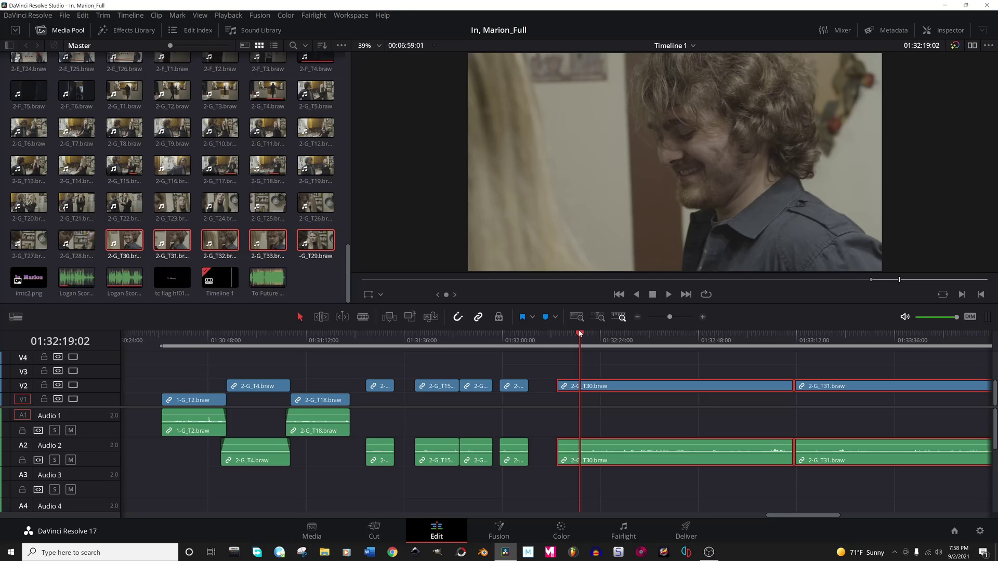
left_click(292, 337)
key("space")
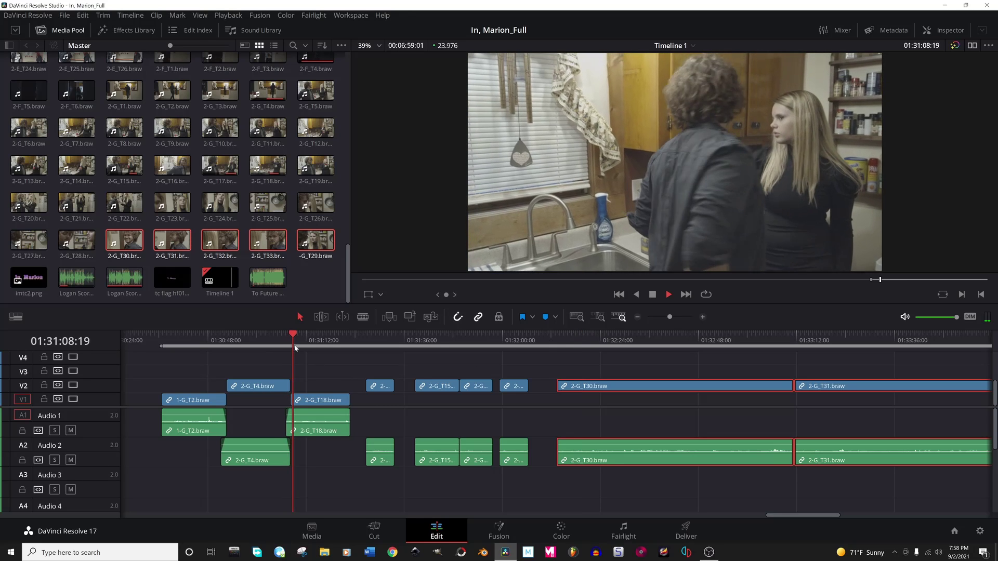
left_click(373, 385)
left_click(559, 337)
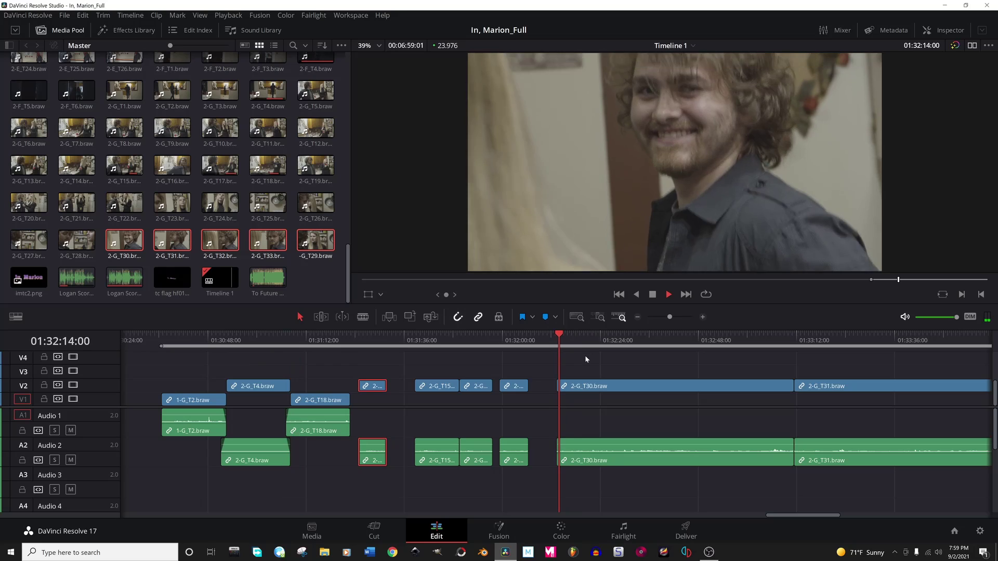
key("space")
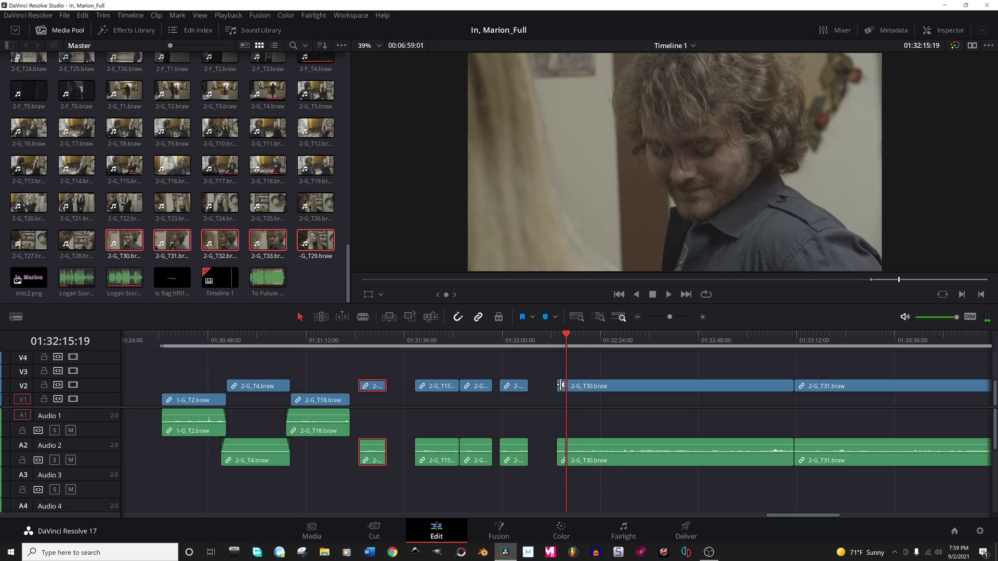
Skim the added close-up takes 2-G_T30.braw, 2-G_T31.braw and 2-G_T32.braw to compare the man's performance.
scroll(636, 423, "down", 5)
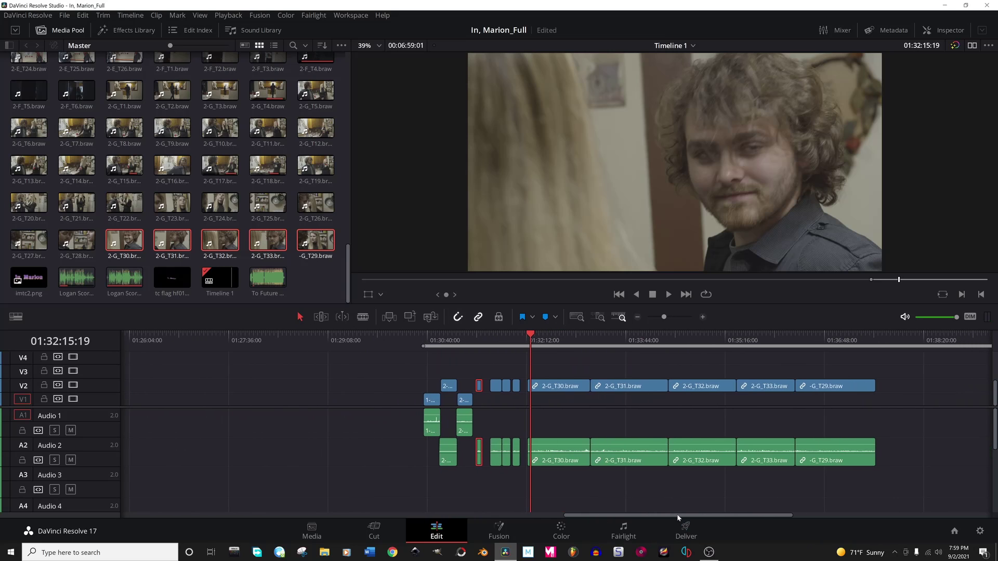
key("space")
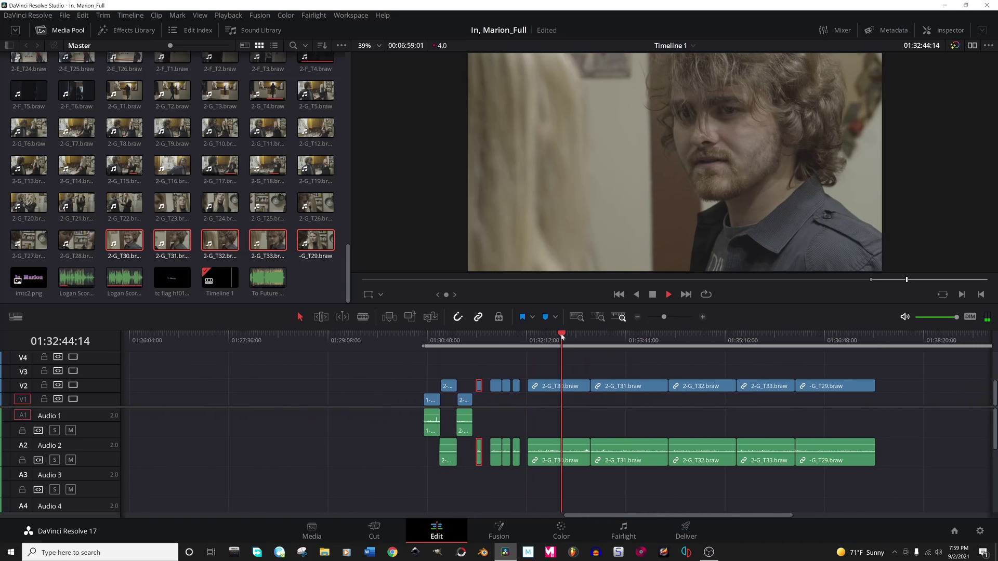
left_click(636, 338)
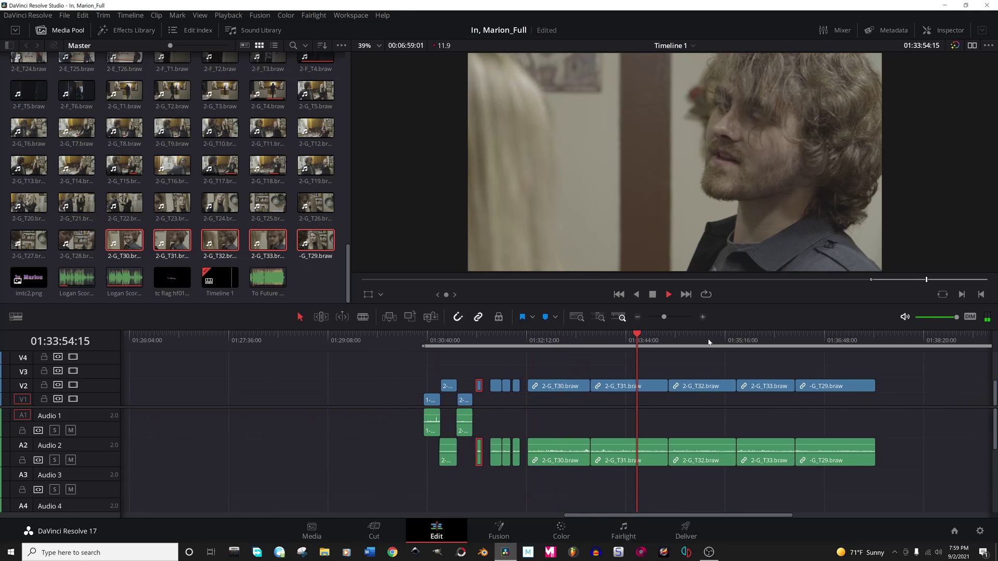
key("space")
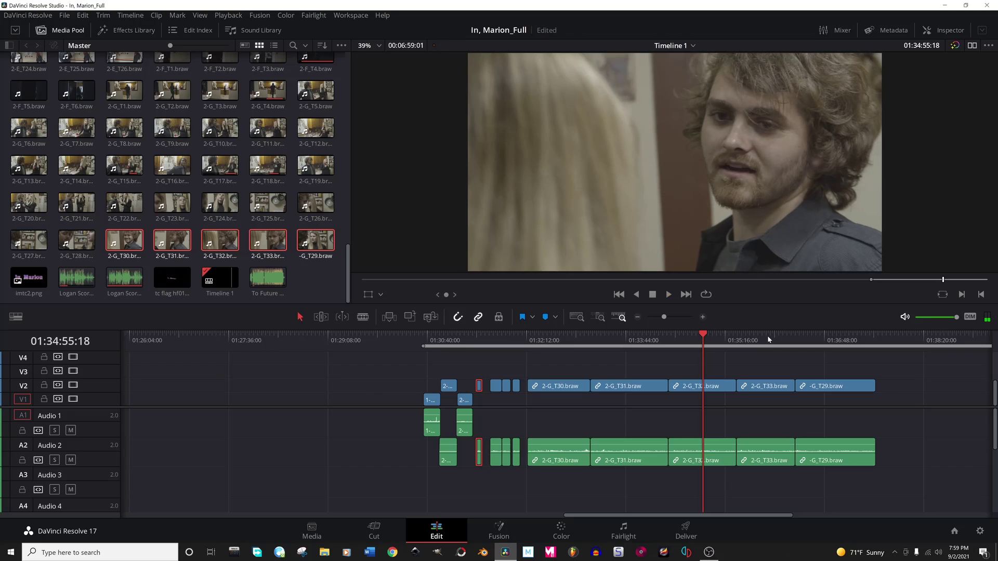
left_click(768, 338)
left_click(705, 339)
key("space")
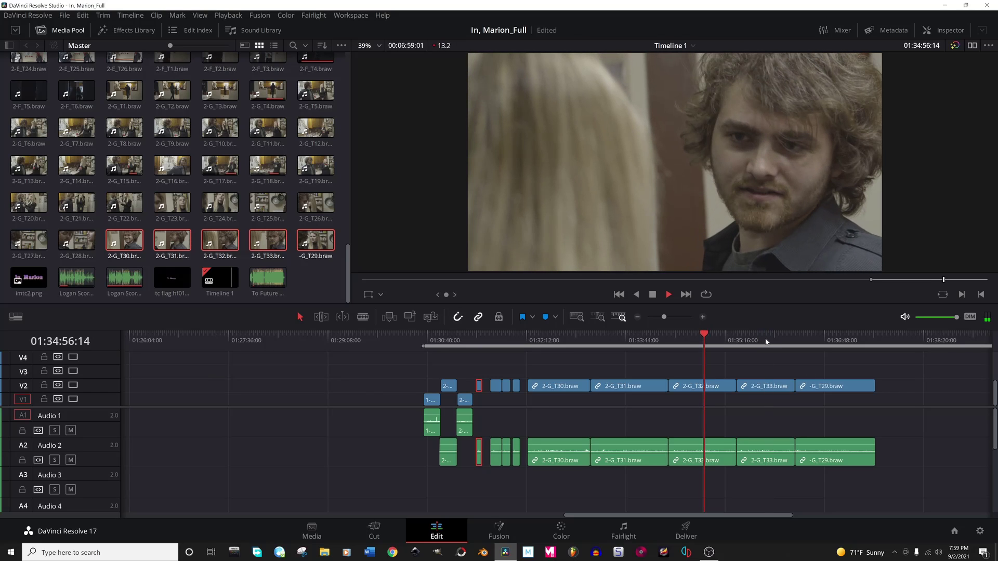
Delete 2-G_T30.braw and 2-G_T31.braw from V2, closing the gap, and play through 2-G_T32.braw and 2-G_T33.braw.
left_click(584, 384)
left_click(603, 390, "ctrl")
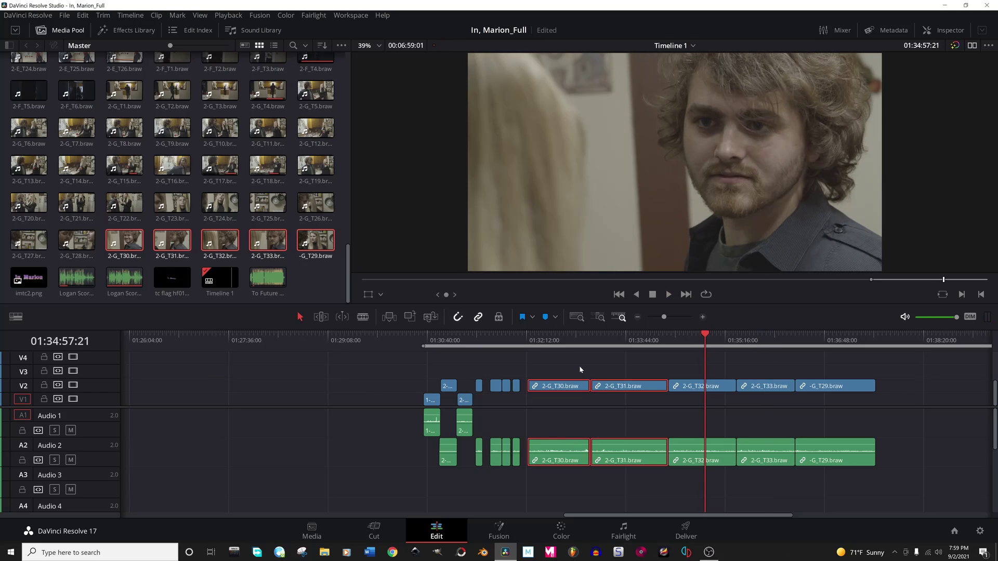
key("space")
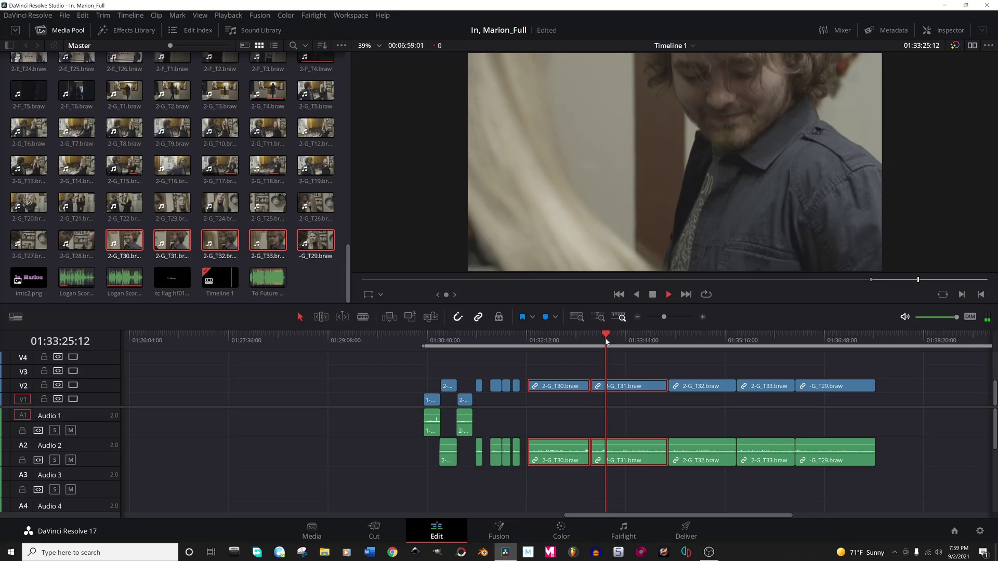
key("space")
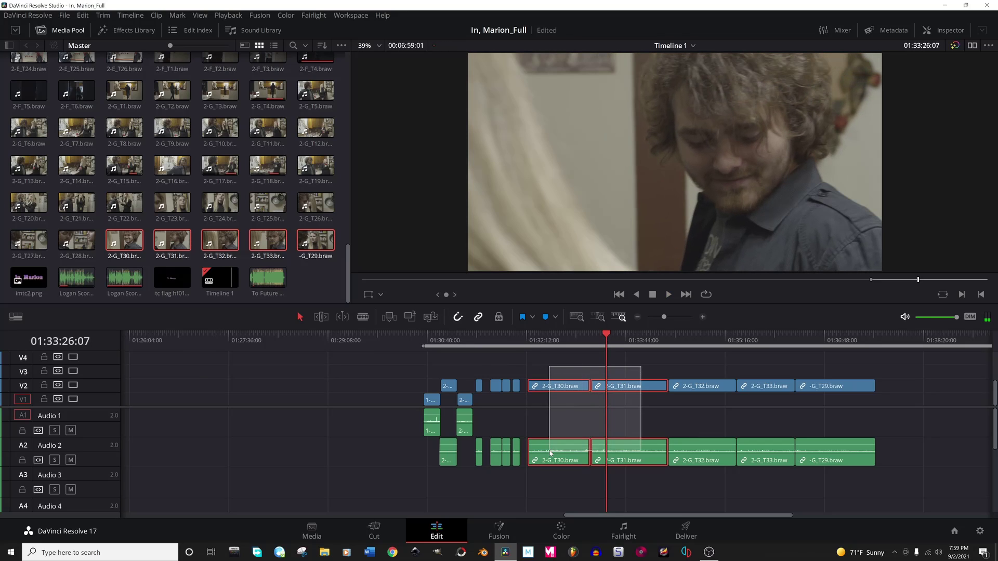
key("Delete")
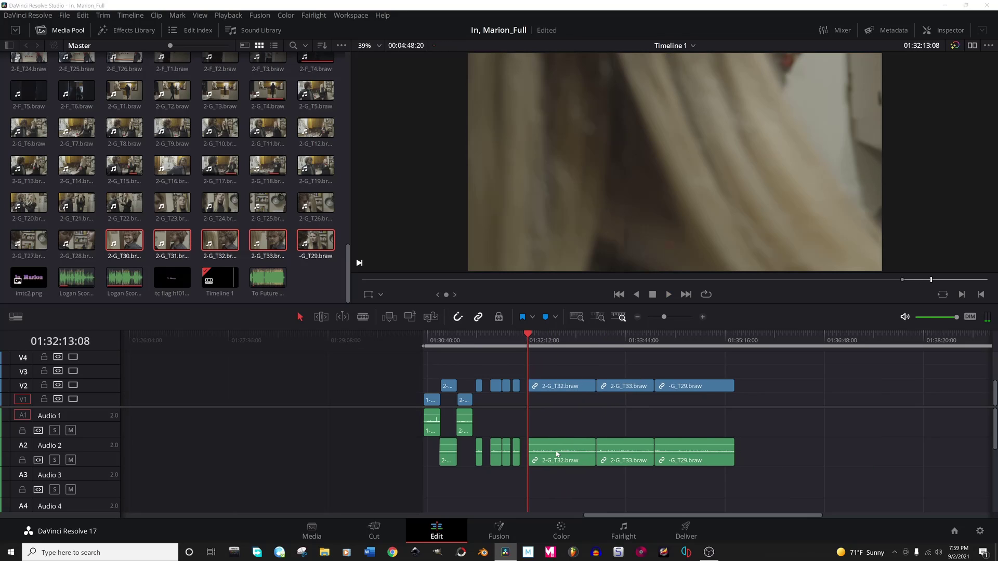
scroll(555, 387, "up", 3)
key("space")
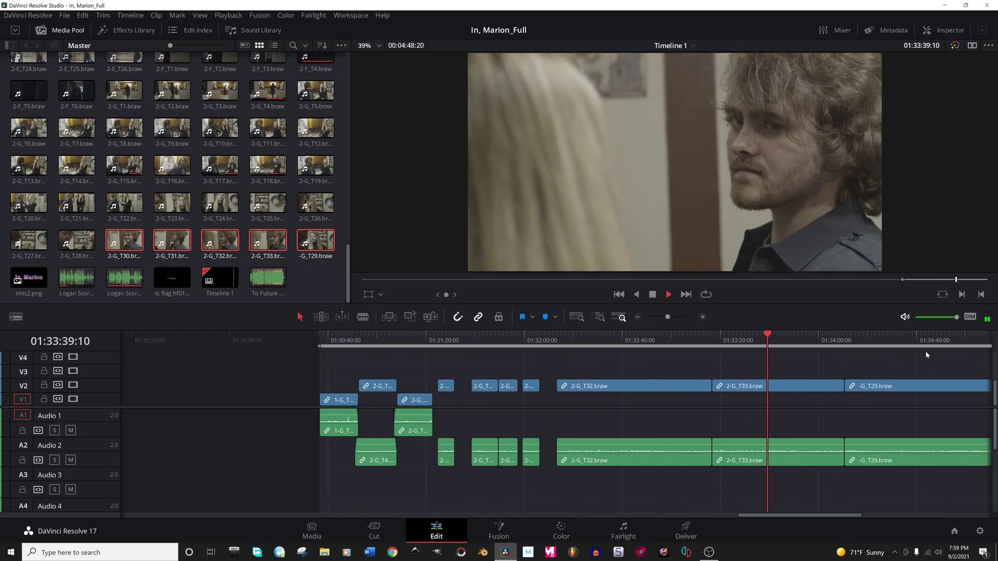
Play a bit more of 2-G_T33.braw, and skim -G_T29.braw at several points to review the woman's close-up.
key("space")
key("space")
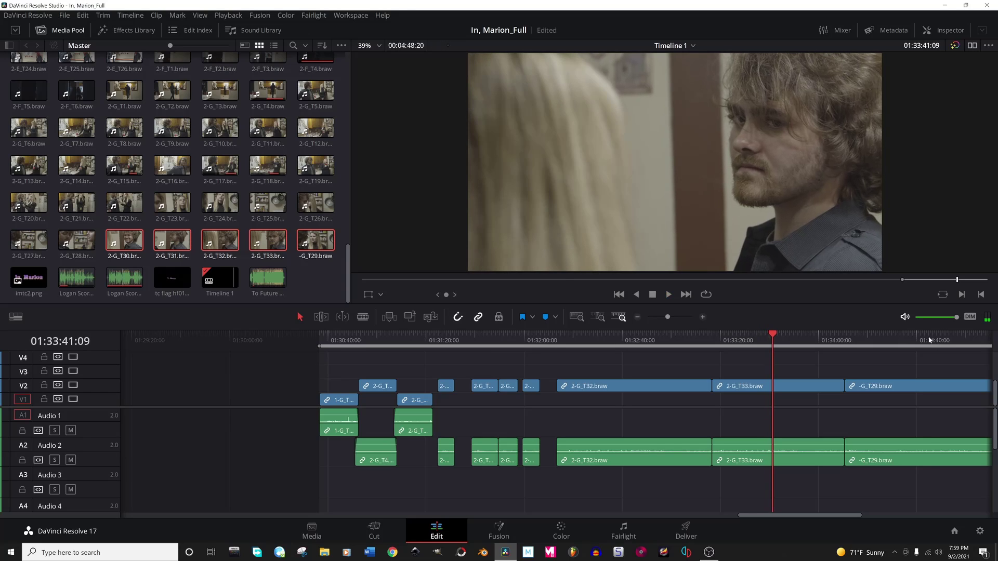
key("space")
key("space")
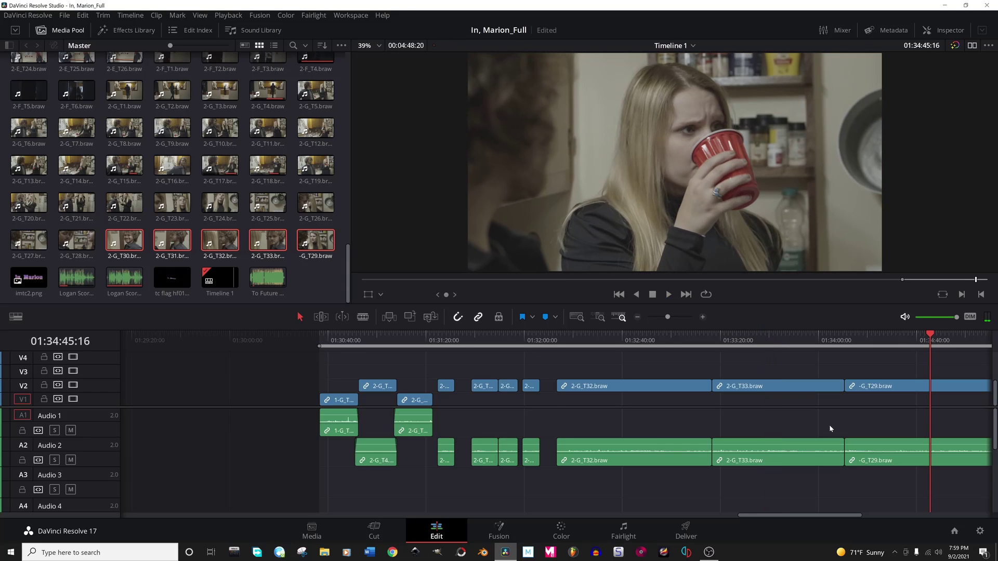
scroll(829, 425, "down", 2)
left_click_drag(809, 517, 778, 519)
left_click(695, 339)
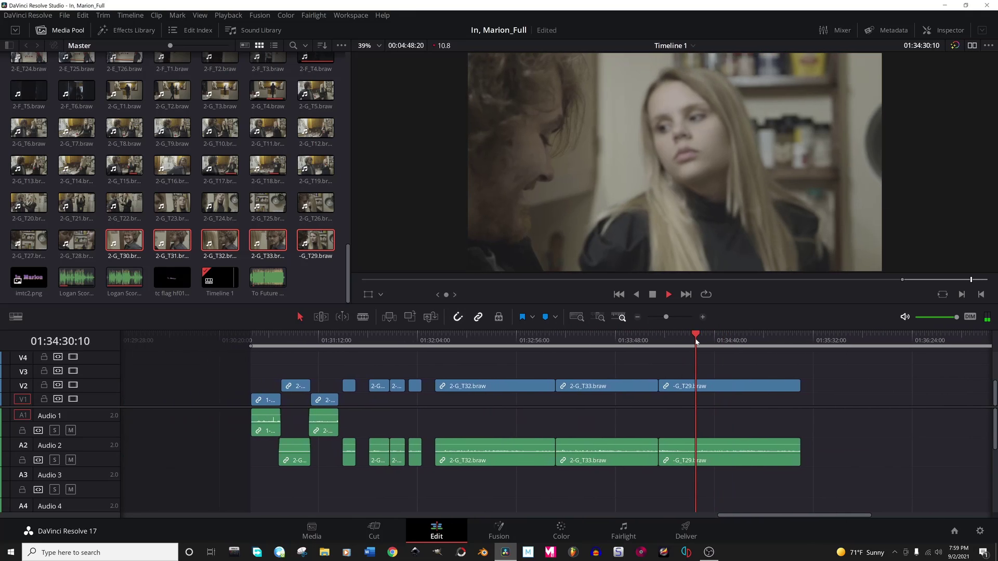
key("space")
left_click(747, 340)
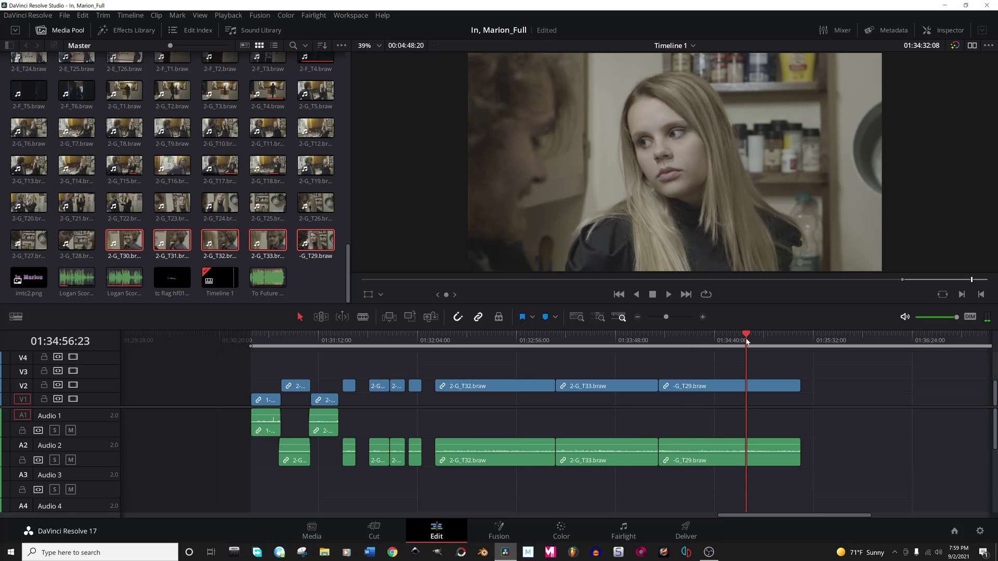
Check the later part of 2-G_T33.braw from about 01:33:54 to 01:34:05, and select the -G_T29.braw clip with its audio.
left_click(628, 340)
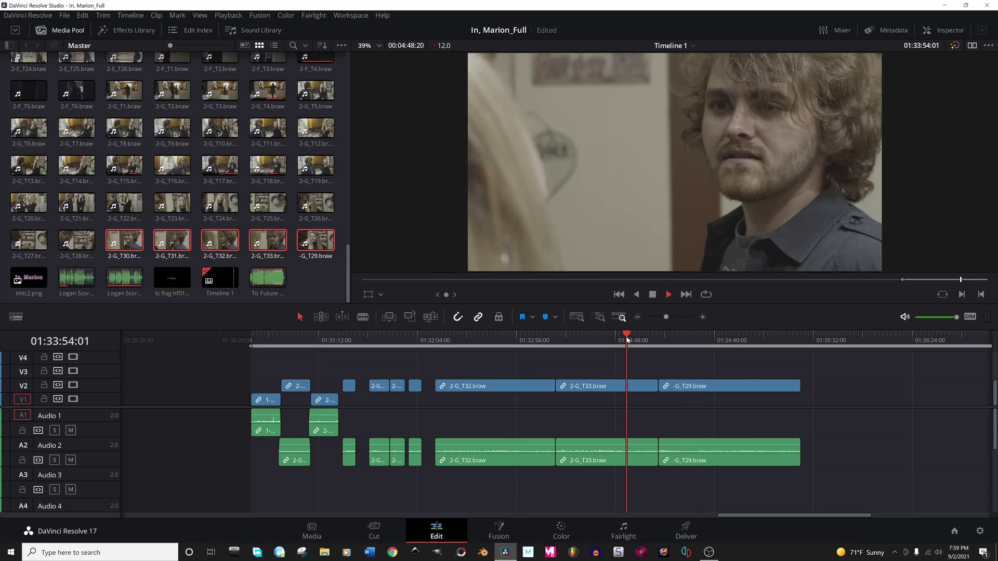
left_click(647, 341)
key("space")
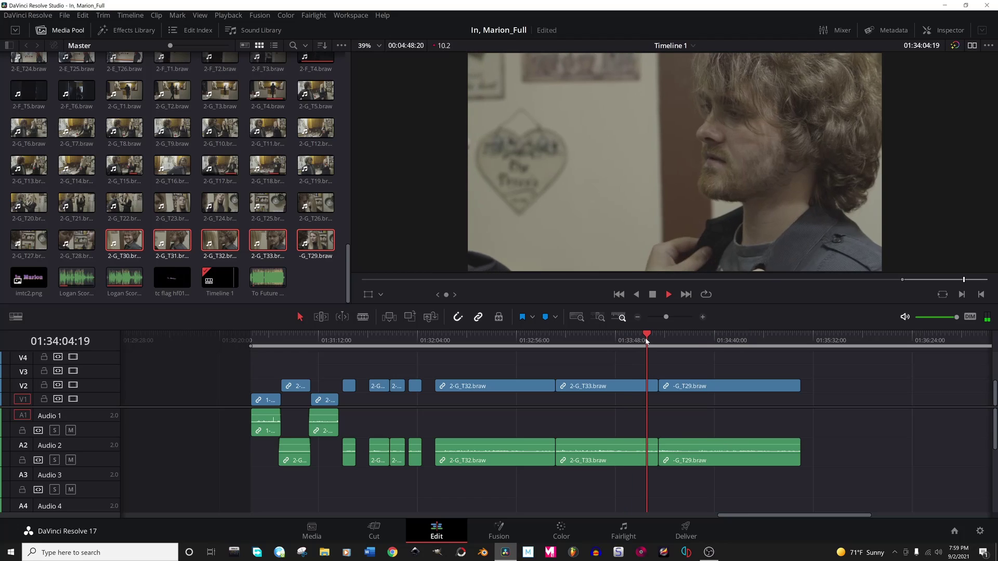
key("space")
left_click(711, 451)
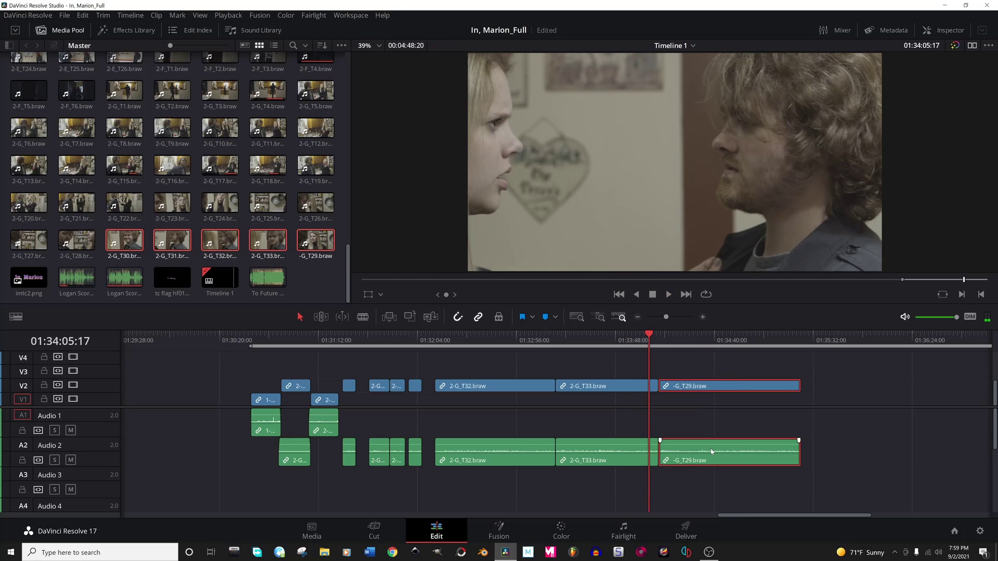
Preview the final -G_T29.braw take on the timeline from about 01:34:43 and delete that clip.
left_click(722, 341)
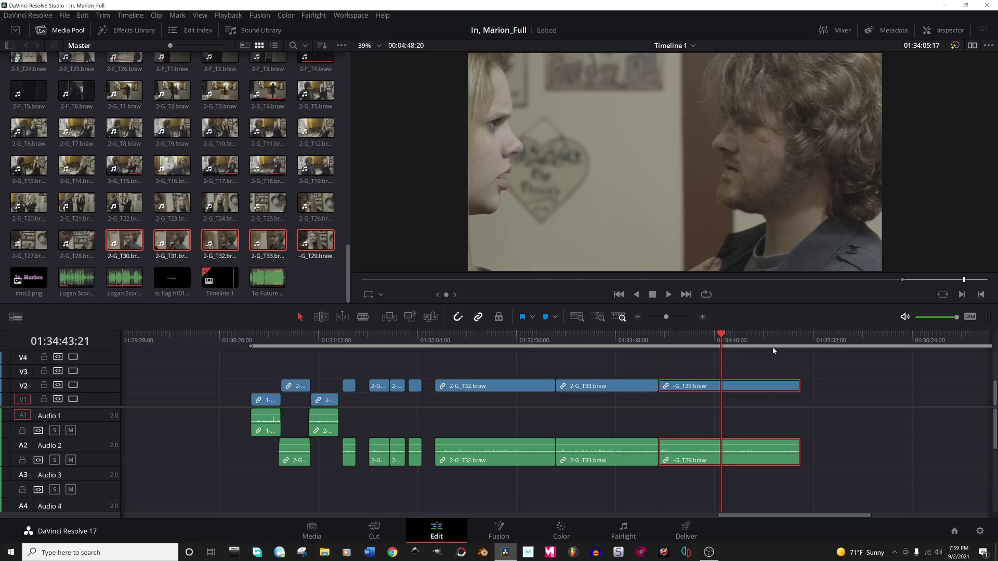
key("space")
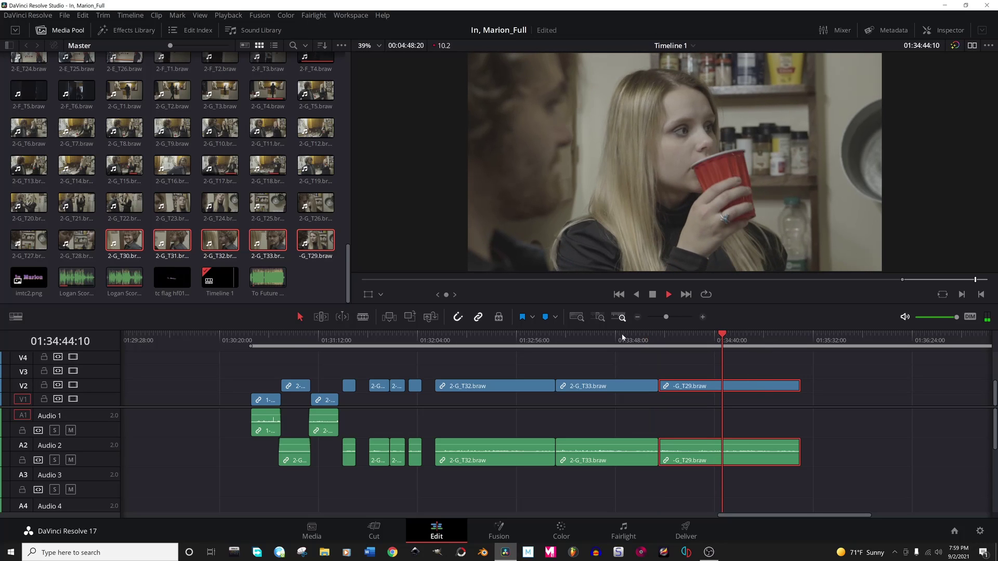
key("space")
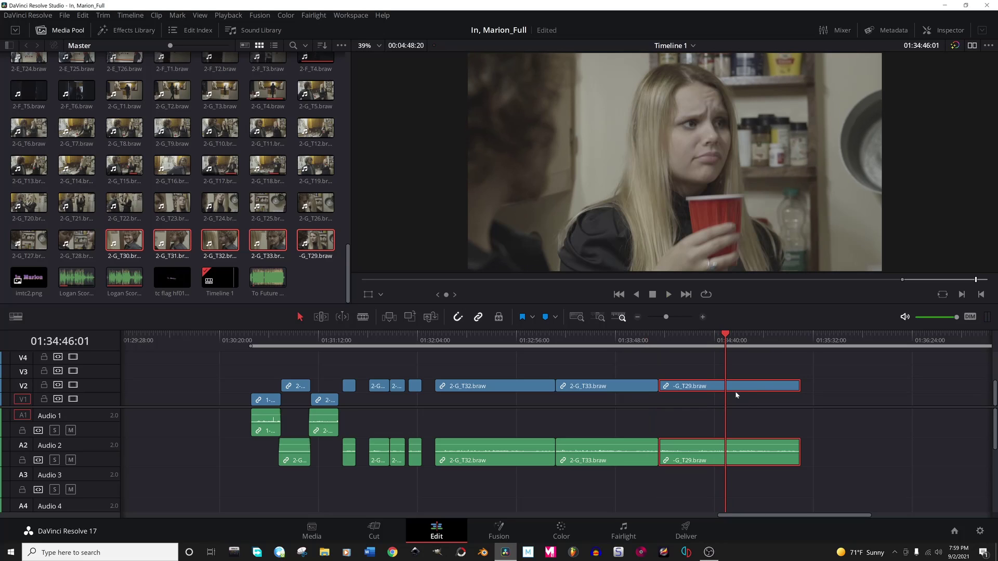
key("Delete")
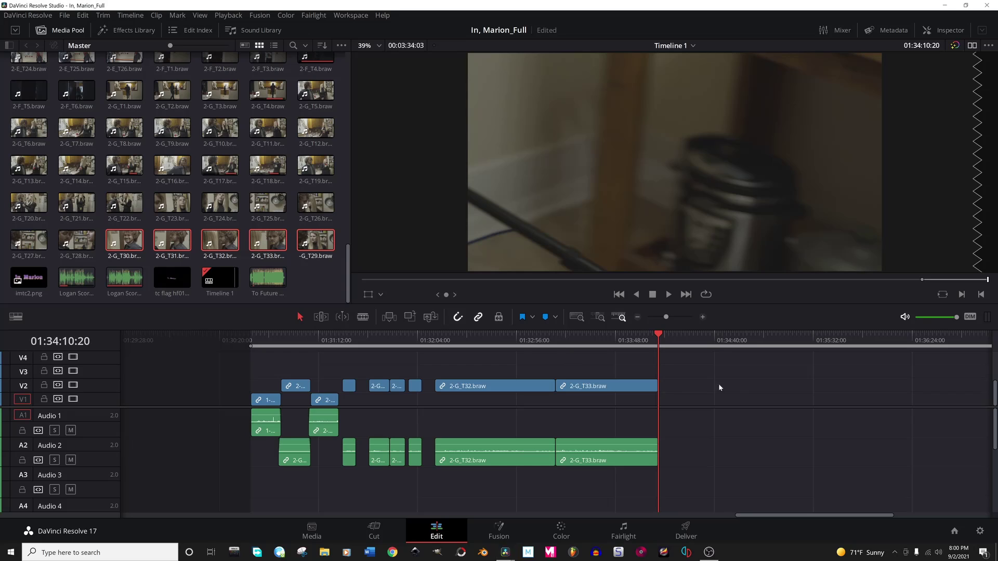
Review the 2-G_T32 and 2-G_T33 takes and split the 2-G_T32 clip at 01:32:20:01.
left_click(489, 342)
left_click(590, 341)
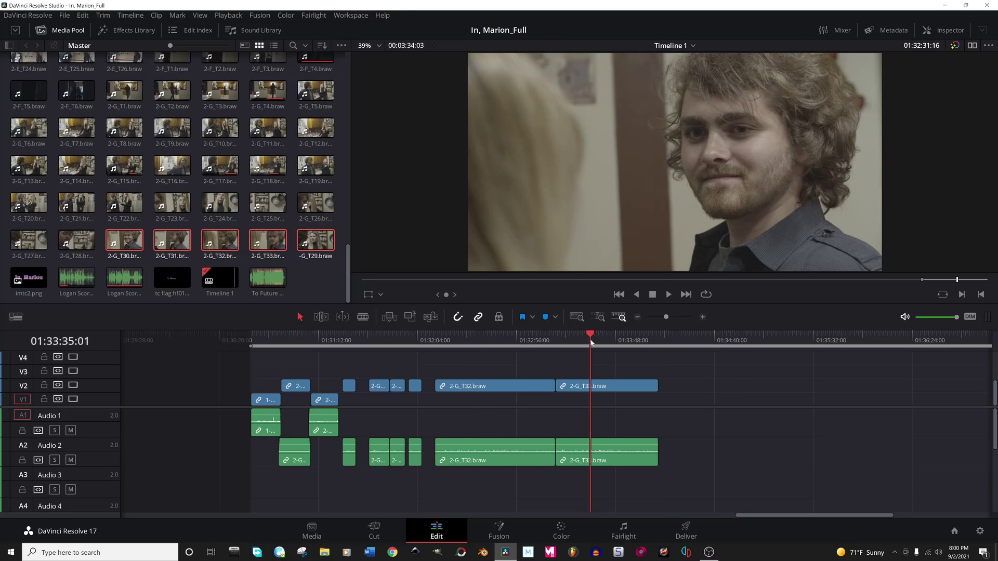
left_click(442, 342)
scroll(519, 428, "up", 5)
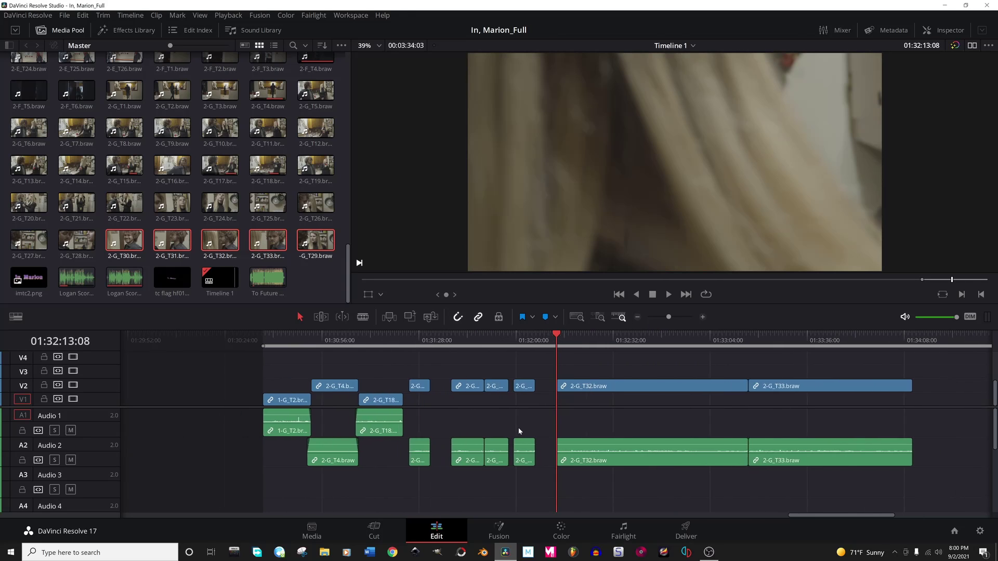
key("space")
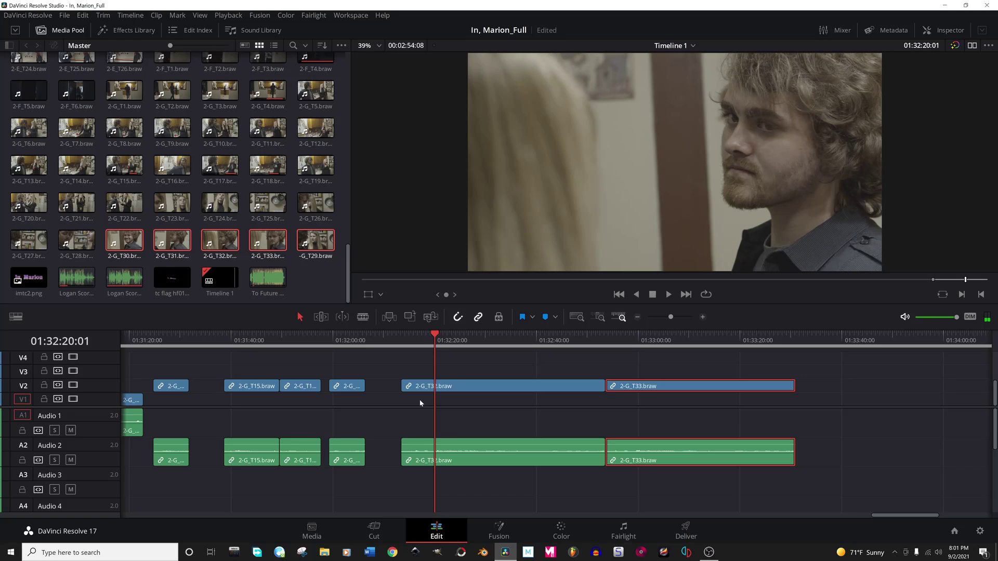
key("b")
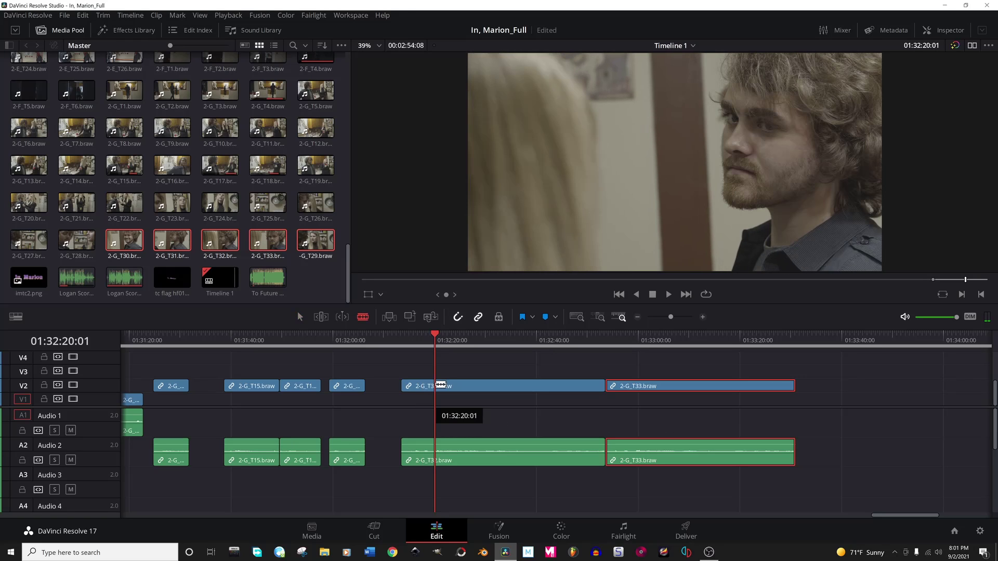
left_click(437, 386)
key("a")
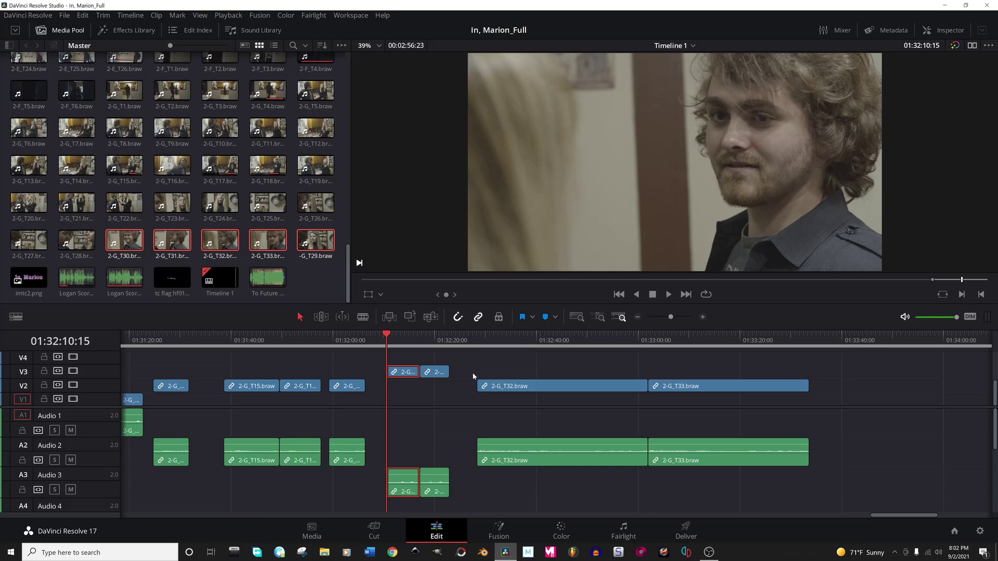
Play back the two short takes placed on V3 several times to compare the performances.
key("space")
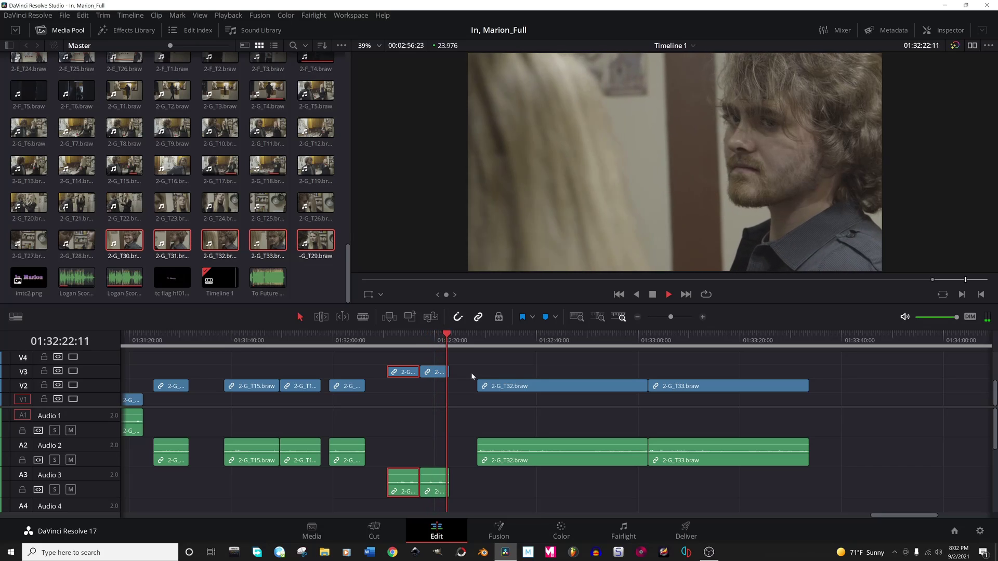
key("space")
left_click(421, 339)
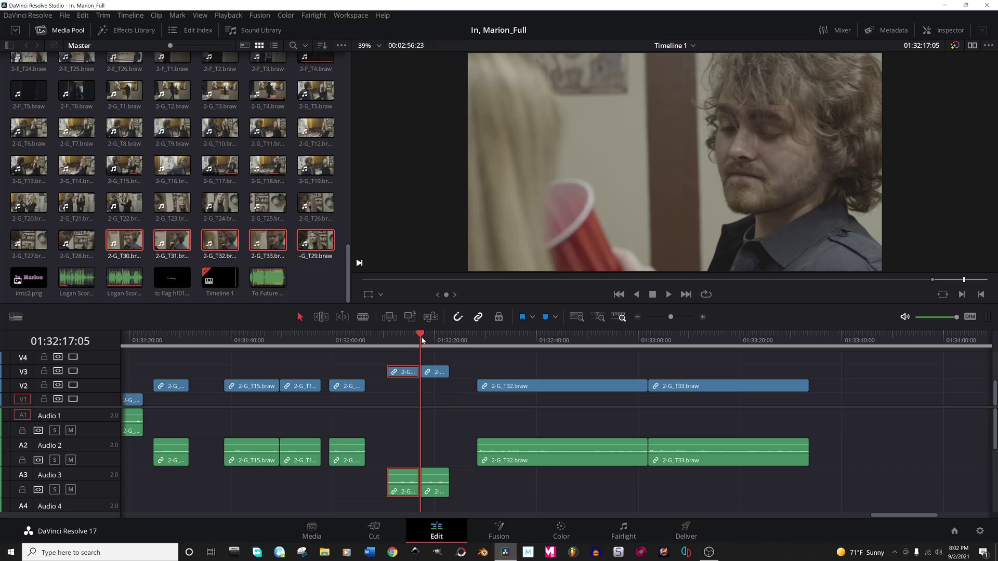
key("space")
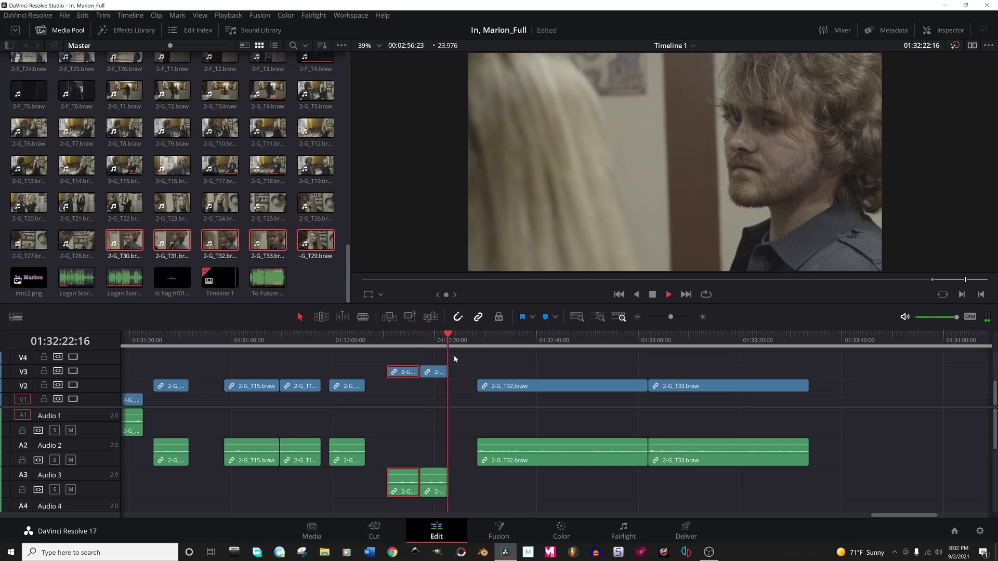
key("space")
left_click_drag(388, 337, 405, 338)
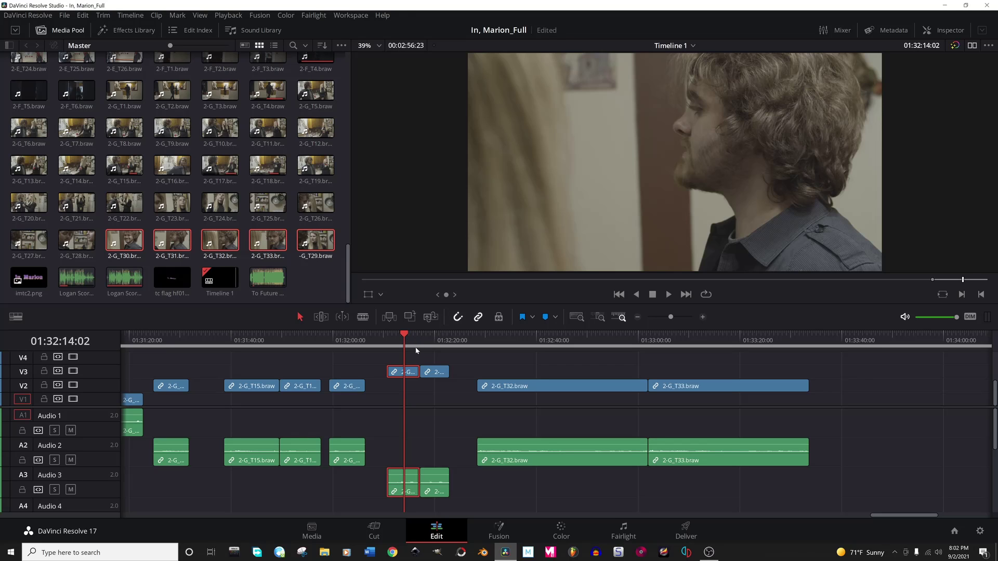
key("space")
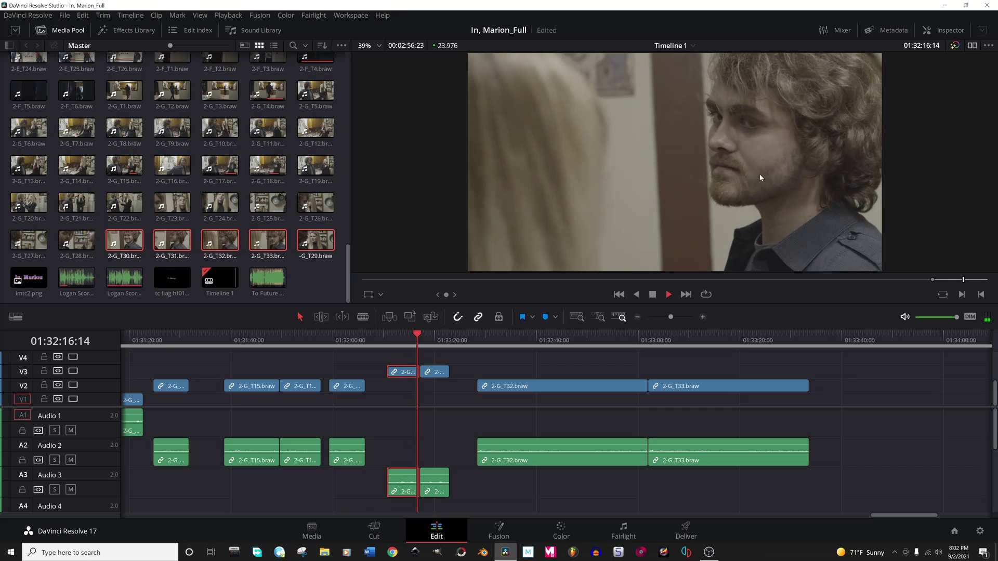
key("space")
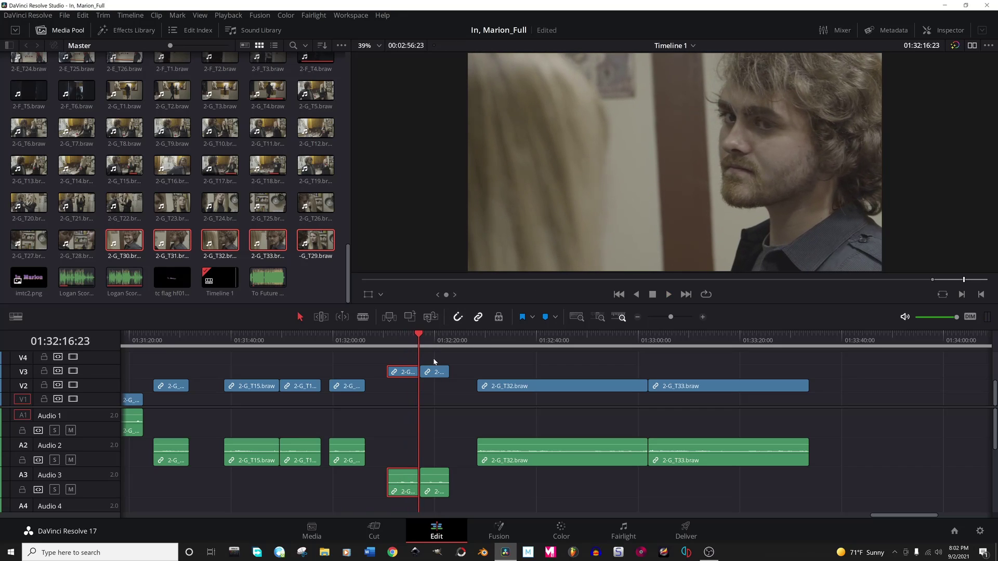
left_click_drag(445, 340, 440, 339)
key("space")
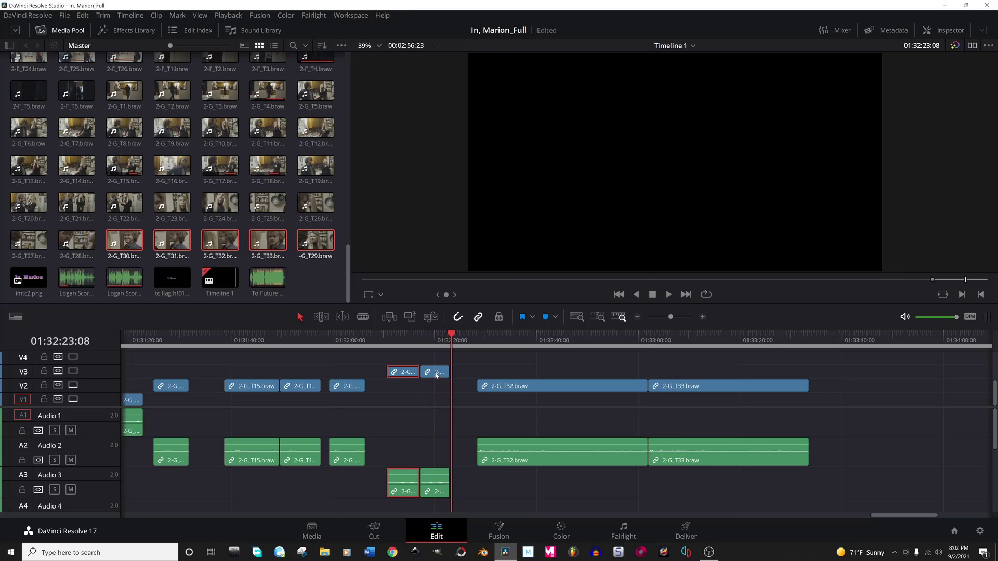
Ripple-delete the first short take on V3 and move the remaining 2-G_T33 take onto V2 just after the 2-G_T18 clip.
key("ctrl+z")
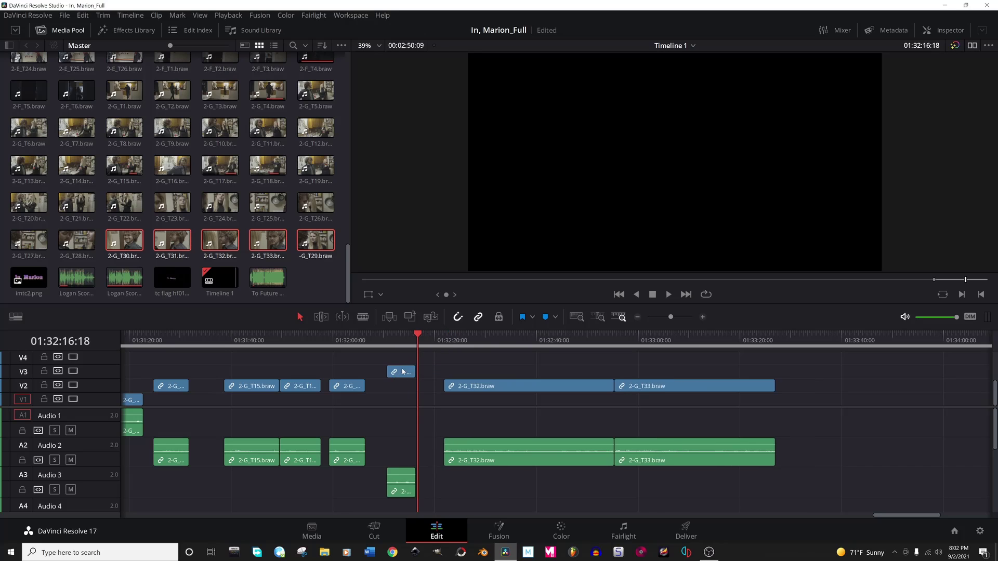
left_click_drag(401, 373, 213, 406)
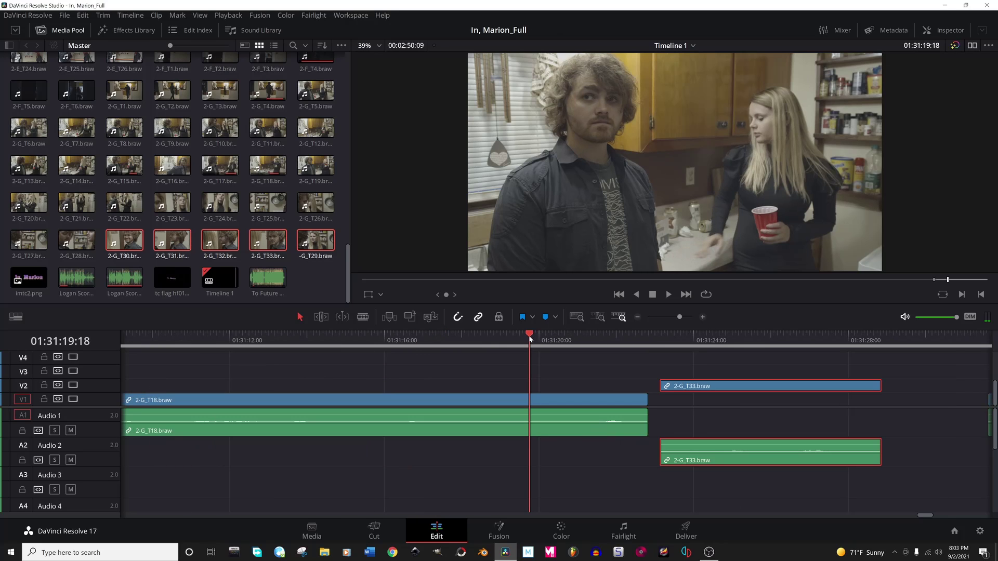
Play the end of the 2-G_T18 clip into the 2-G_T33 clip to judge the timing of the cut.
left_click_drag(530, 337, 473, 340)
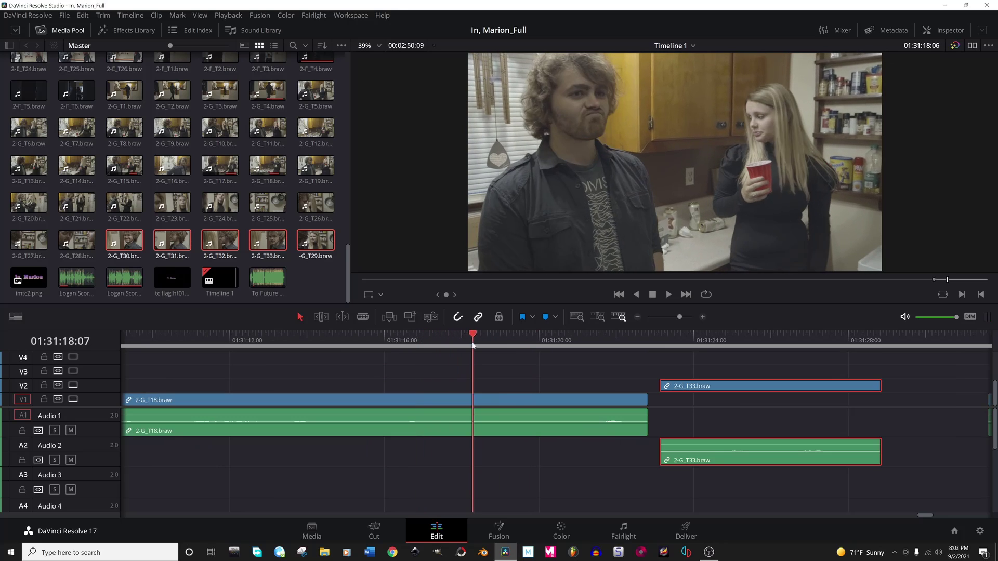
key("space")
left_click(659, 338)
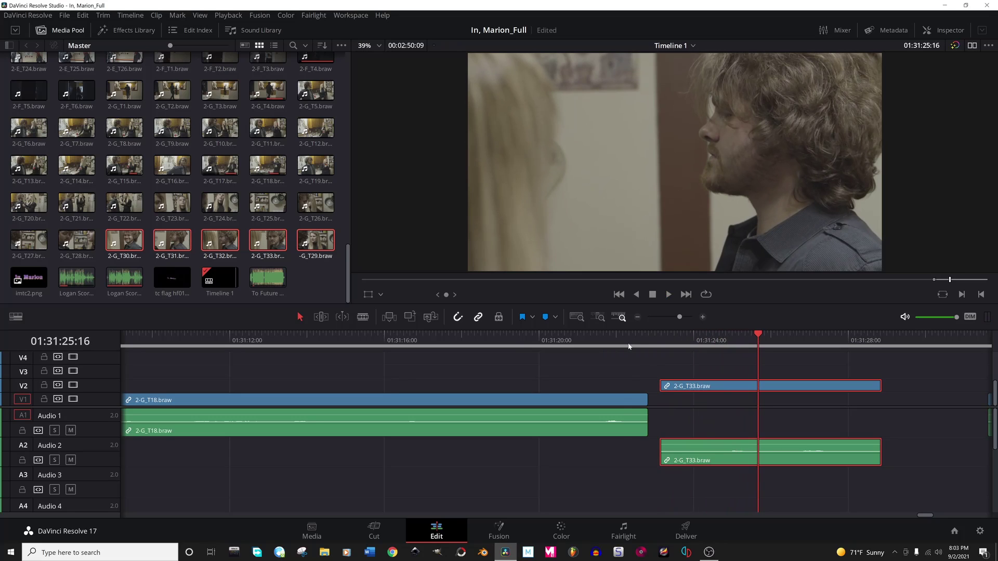
left_click_drag(629, 346, 452, 333)
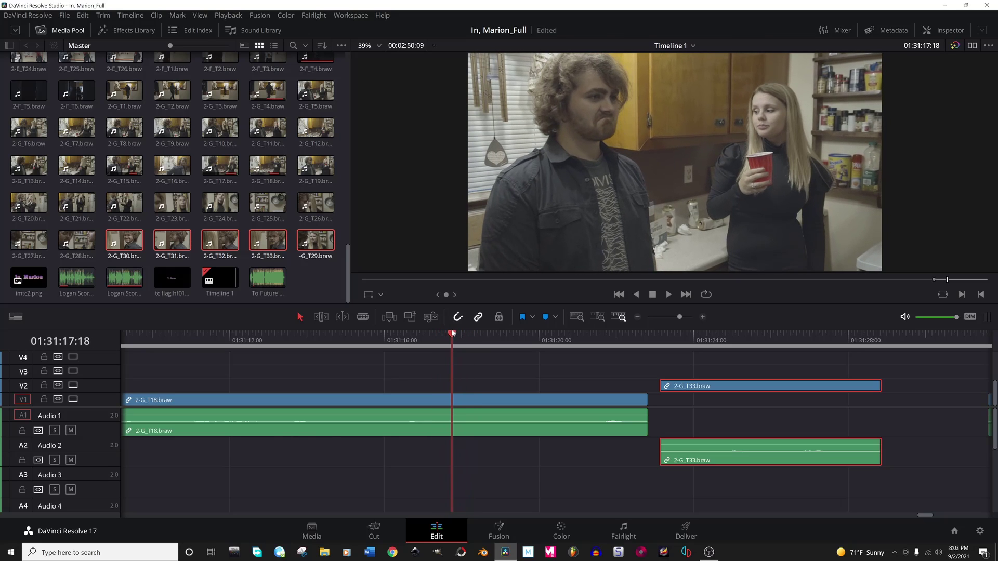
left_click(333, 334)
key("space")
left_click(278, 335)
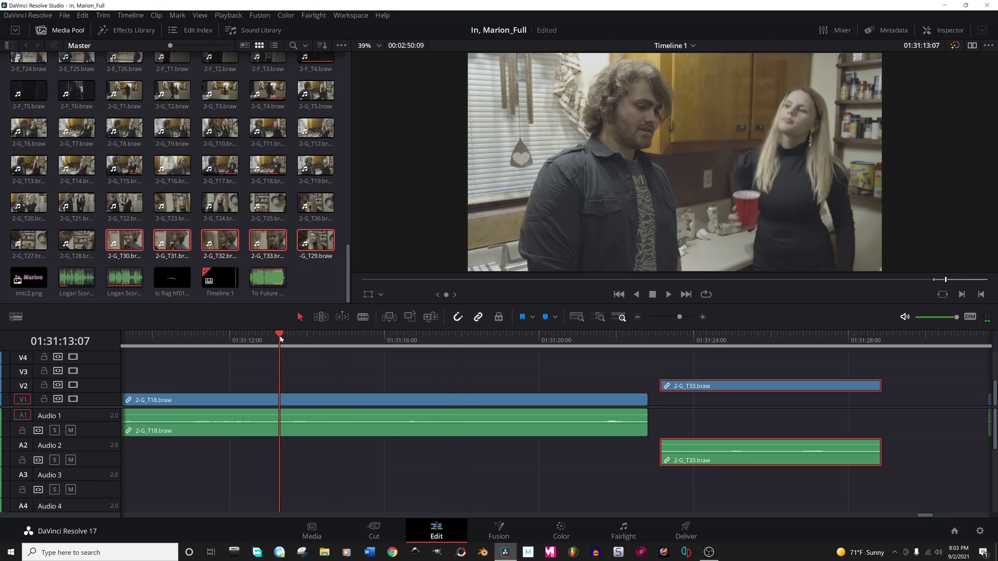
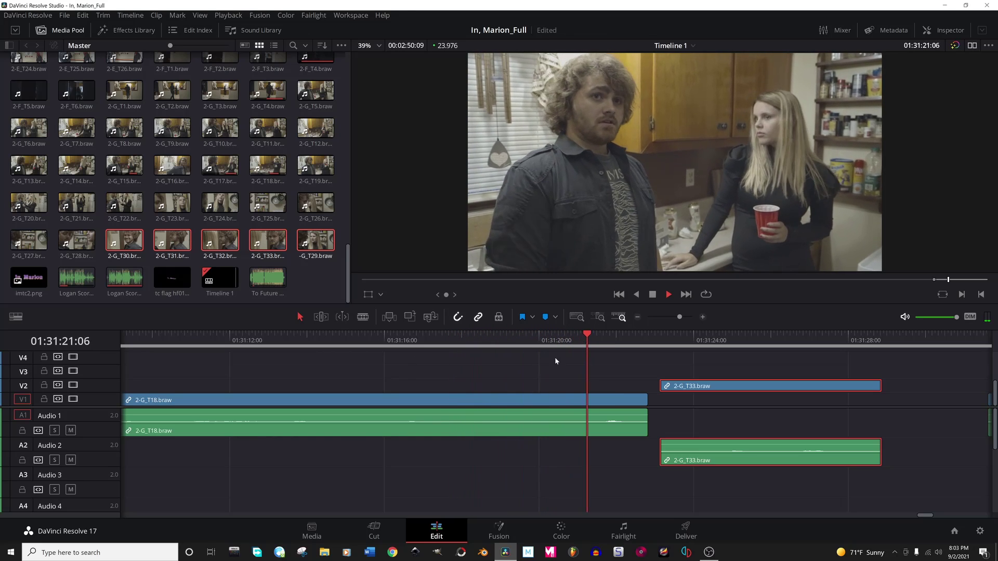
Trim the start of the 2-G_T33 clip to 01:31:25:03, cutting off the cup movement.
left_click(656, 385)
left_click(731, 337)
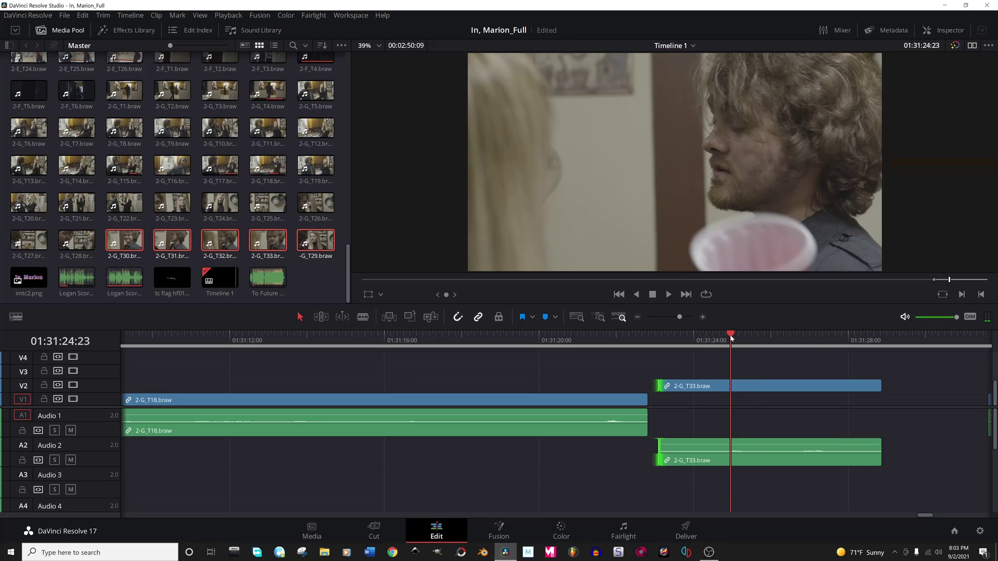
left_click_drag(731, 337, 738, 338)
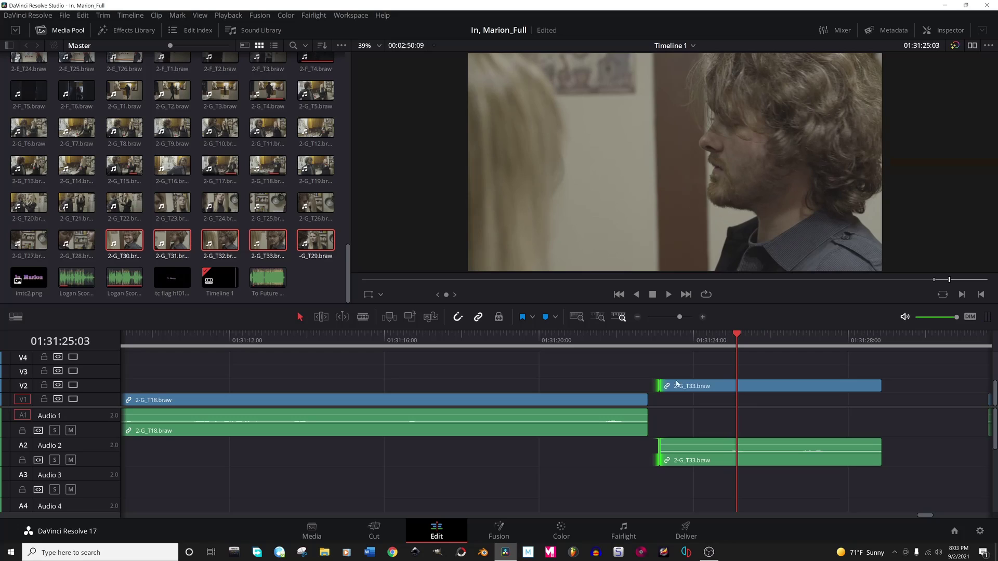
left_click_drag(659, 385, 737, 386)
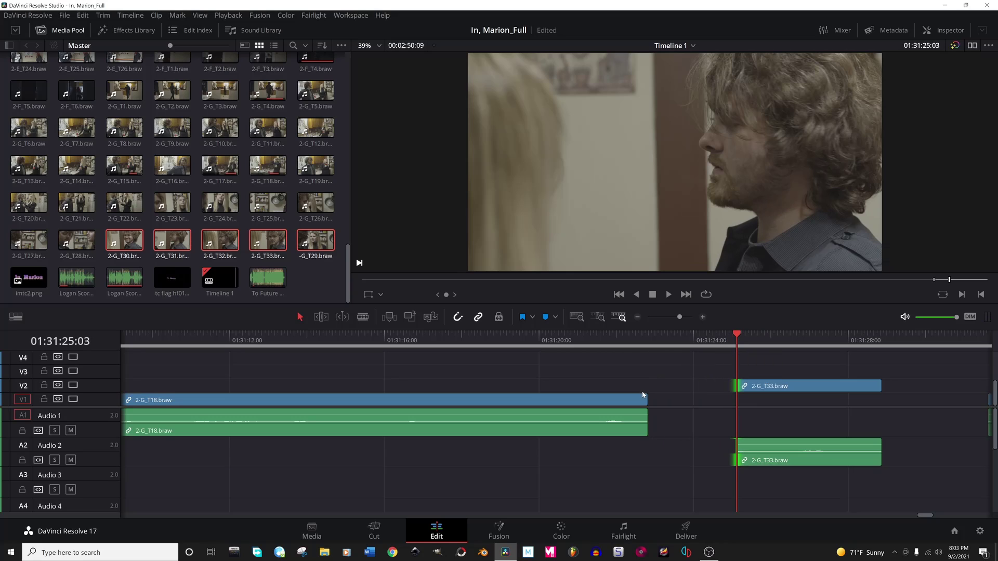
Extend the end of the 2-G_T18 clip slightly and move the 2-G_T33 clip earlier so it starts at 01:31:24:02.
left_click_drag(644, 400, 677, 400)
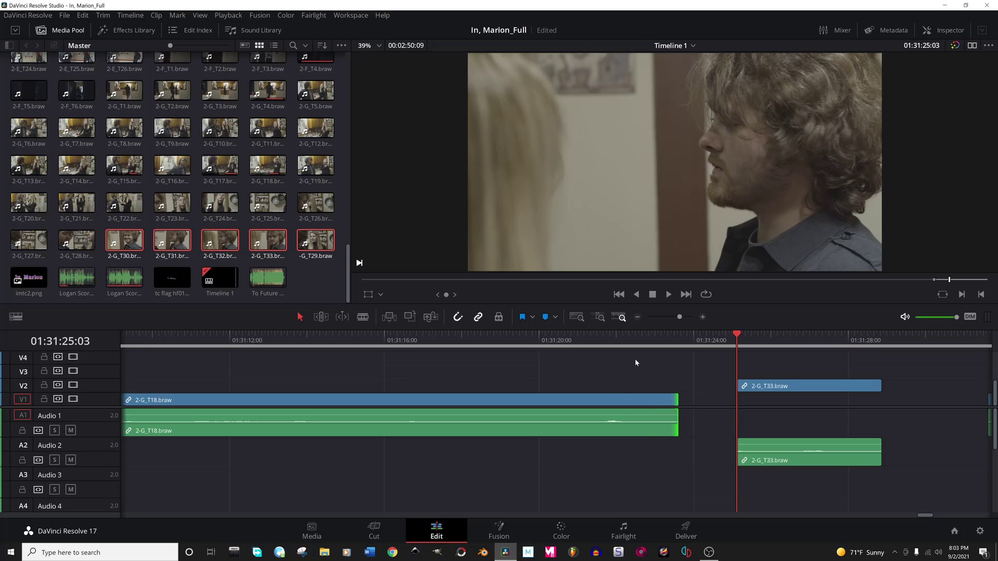
left_click(624, 340)
key("space")
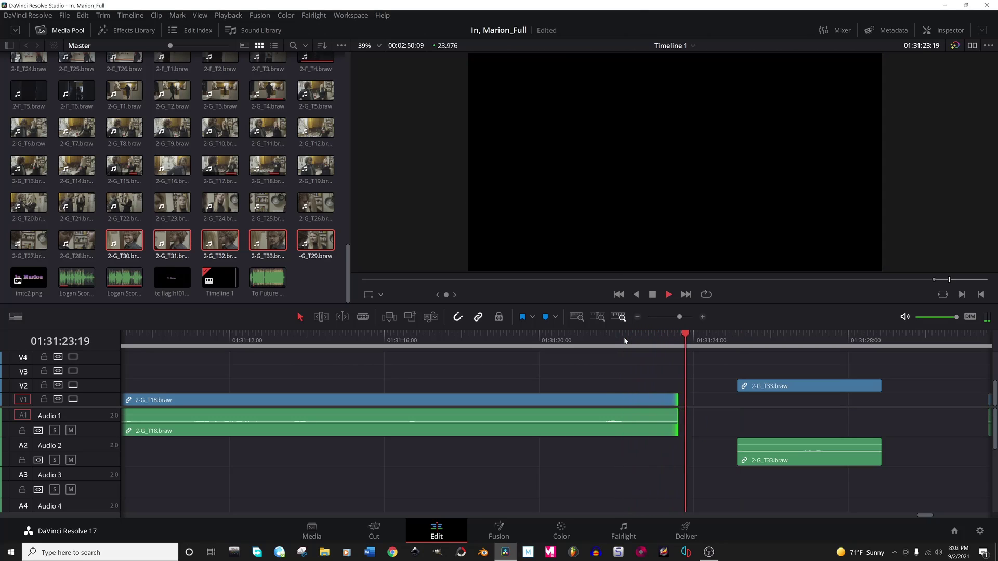
left_click_drag(753, 383, 691, 386)
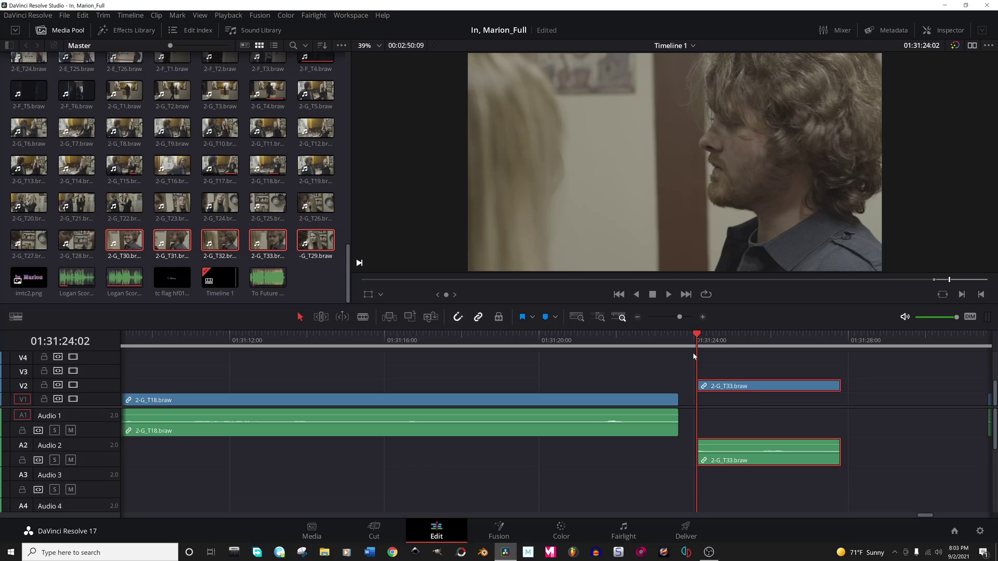
left_click(697, 395)
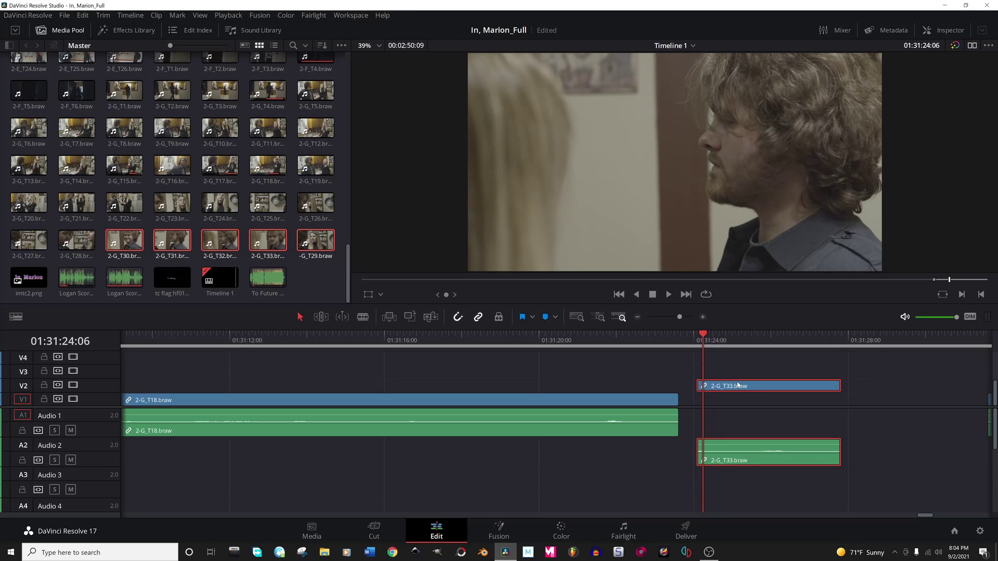
Trim the 2-G_T33 clip's start to 01:31:24:06 and crossfade its audio with 2-G_T18 by overlapping a fade-in with a fade-out.
scroll(671, 455, "up", 2)
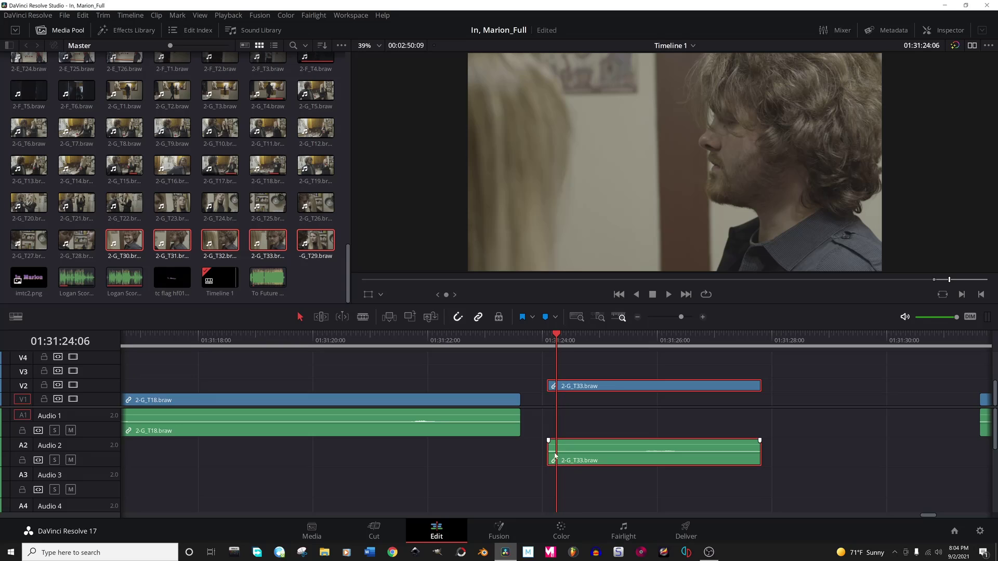
left_click_drag(555, 456, 564, 441)
key("space")
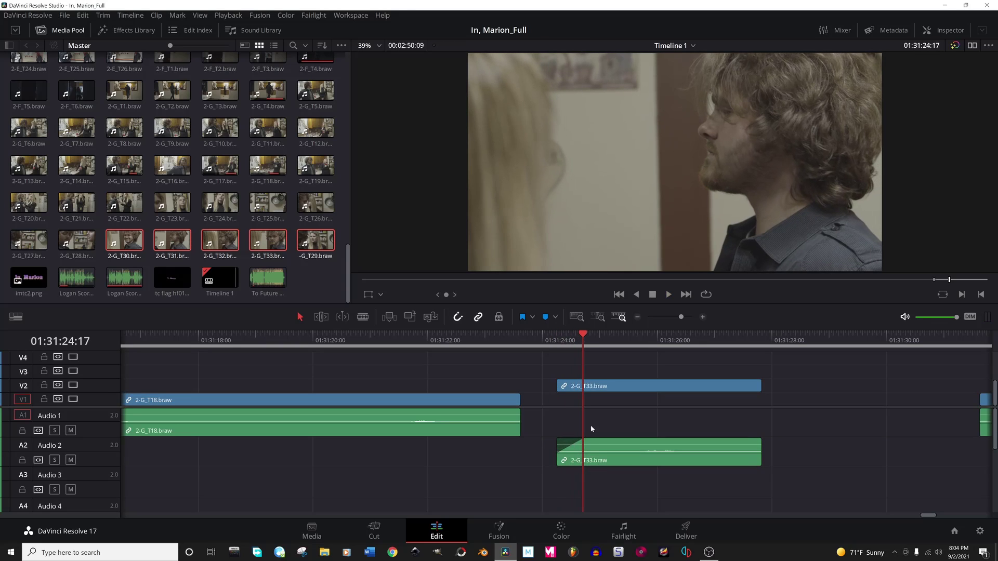
left_click_drag(607, 386, 492, 414)
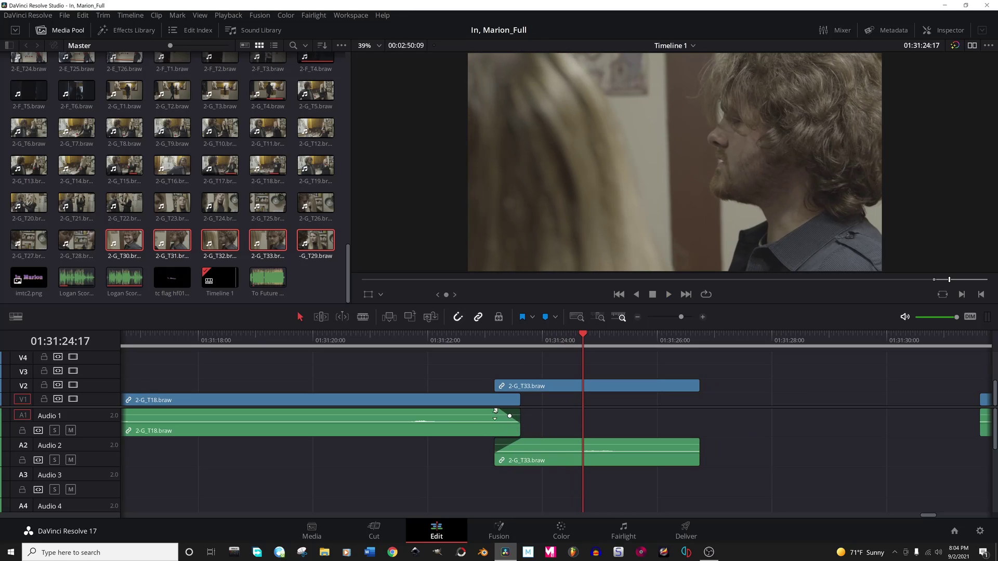
Unlink the 2-G_T33 clip's video and audio, trim only its video start to the end of 2-G_T18, and play the cut.
key("ctrl+alt+l")
left_click_drag(497, 384, 520, 386)
left_click(410, 342)
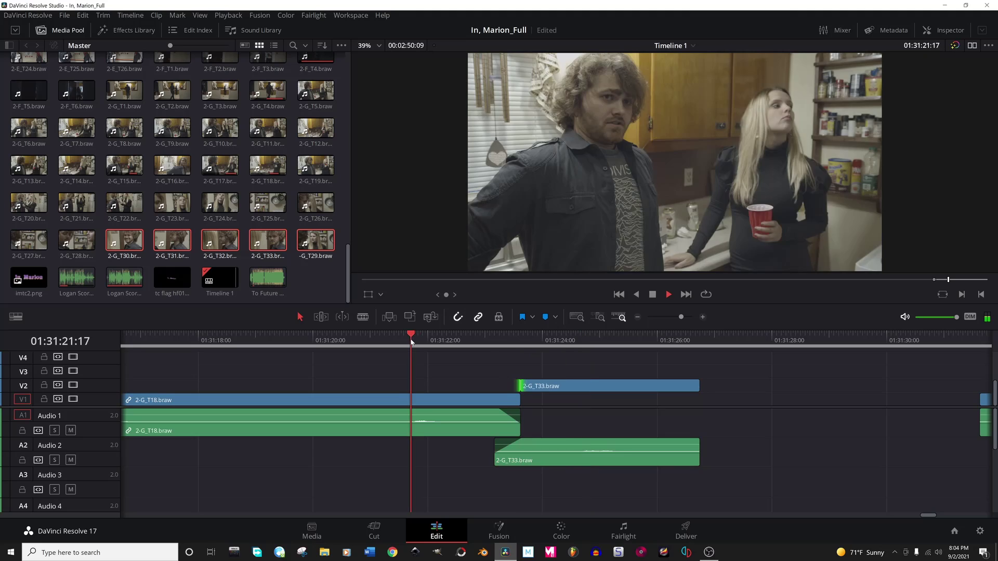
key("space")
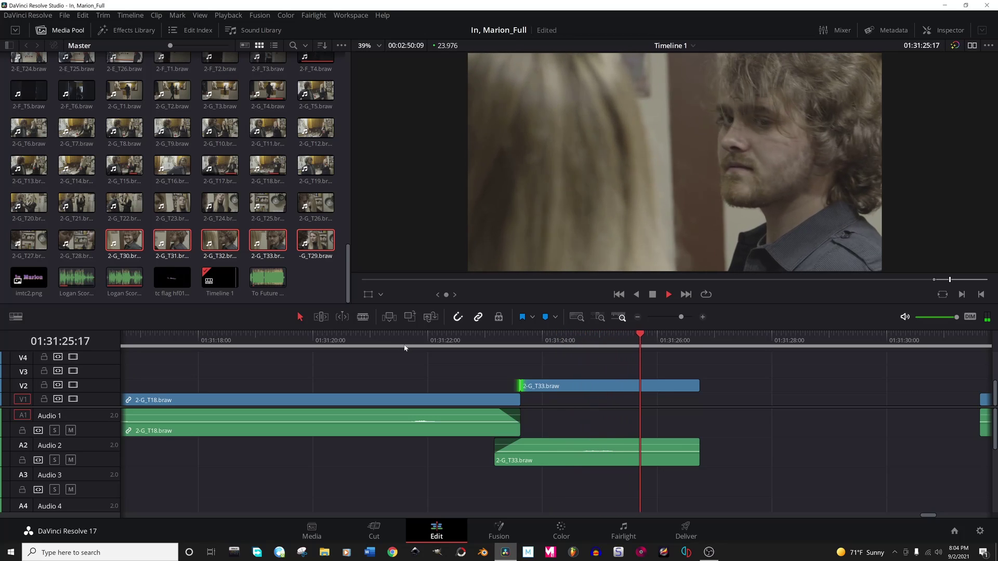
Stop playback and unlink the video and audio of the 2-G_T18 clip before 2-G_T33.
key("space")
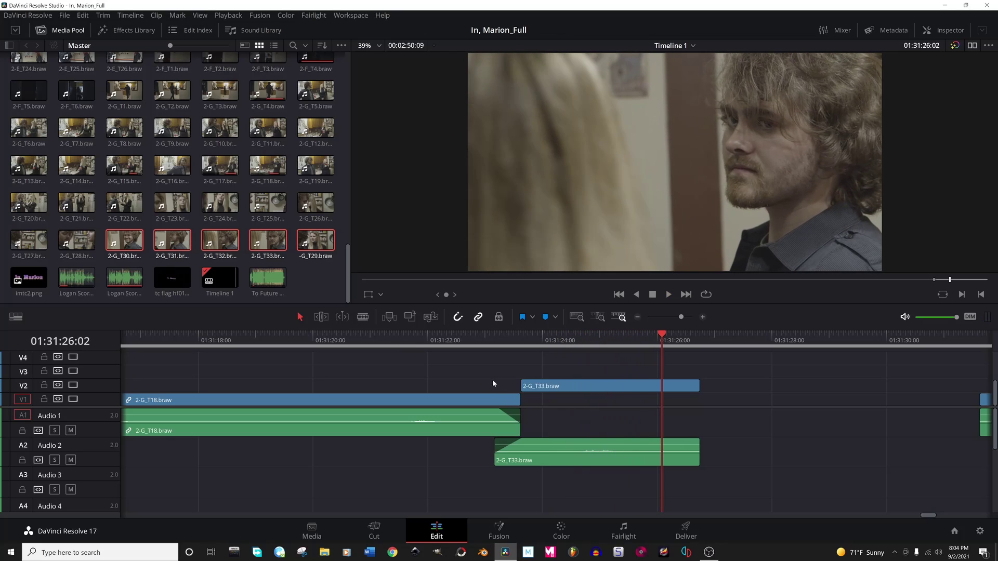
left_click(494, 400)
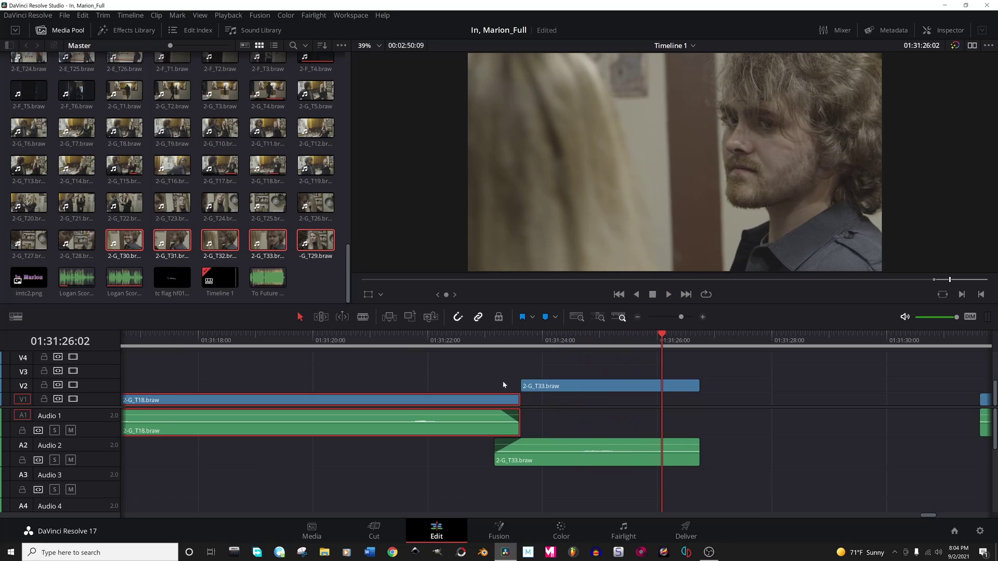
Try moving the video cut between 2-G_T18 and 2-G_T33 earlier to about 01:31:23:00, play it, and undo the trims.
left_click(488, 387)
left_click_drag(520, 401, 484, 399)
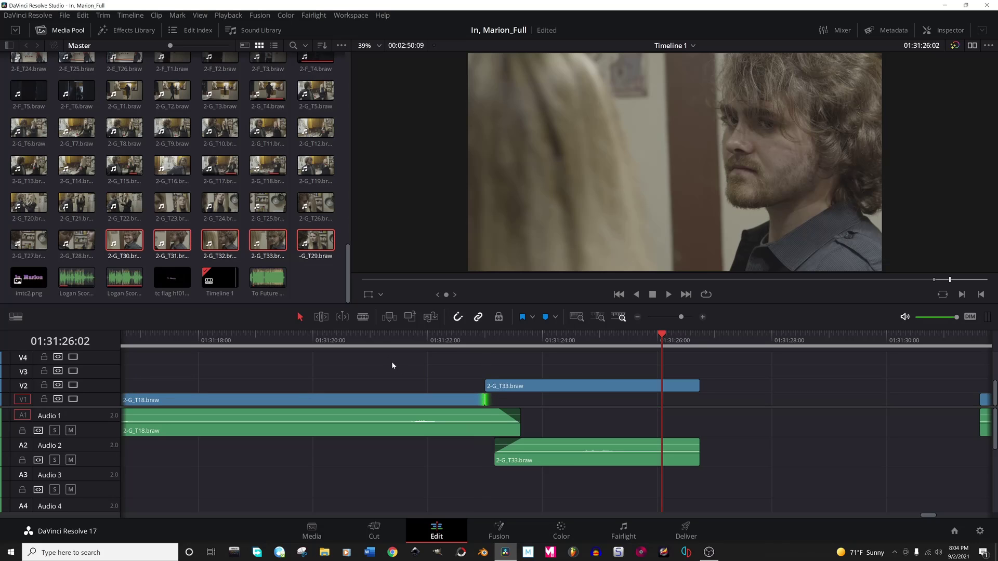
key("space")
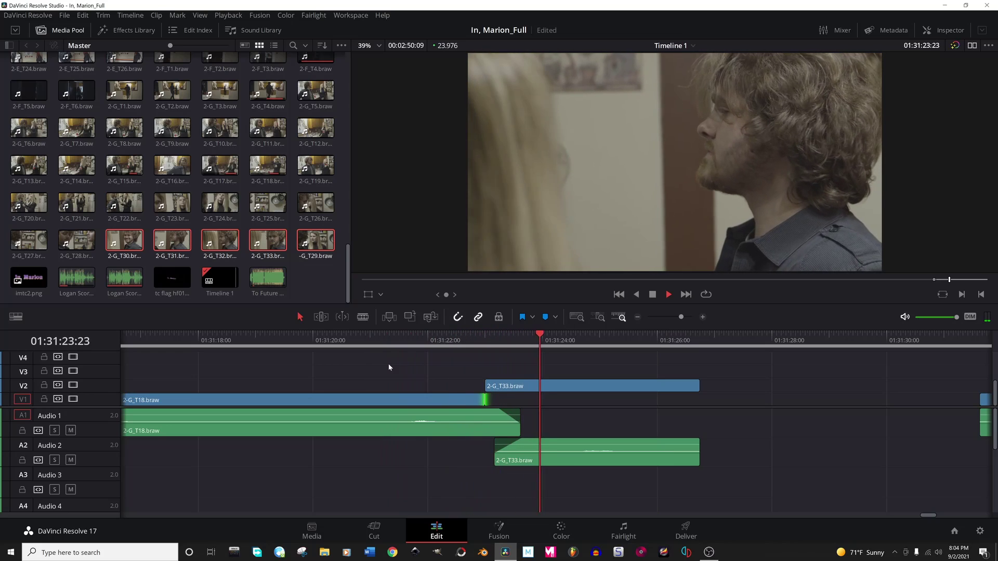
key("space")
left_click(473, 338)
key("ctrl+z")
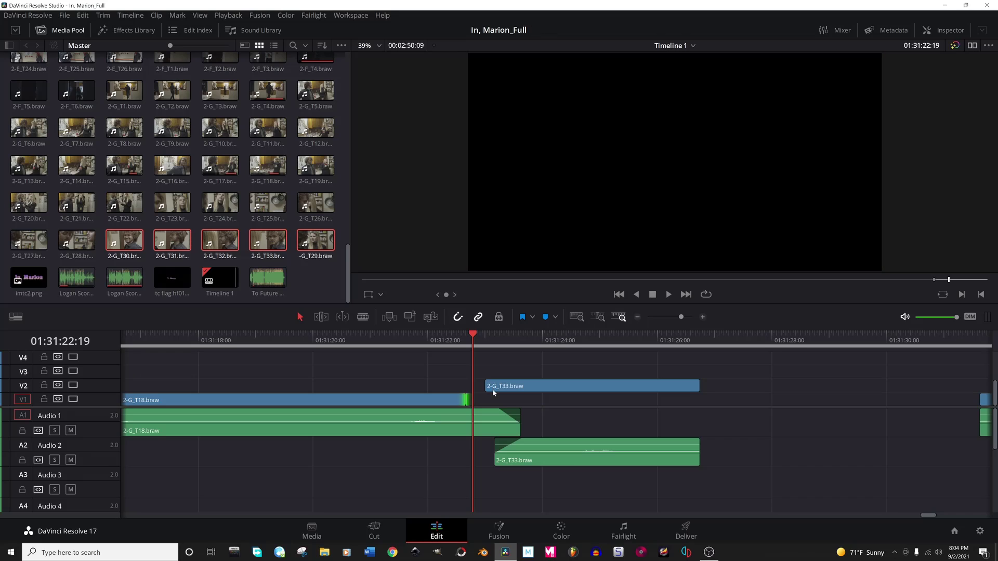
key("ctrl+z")
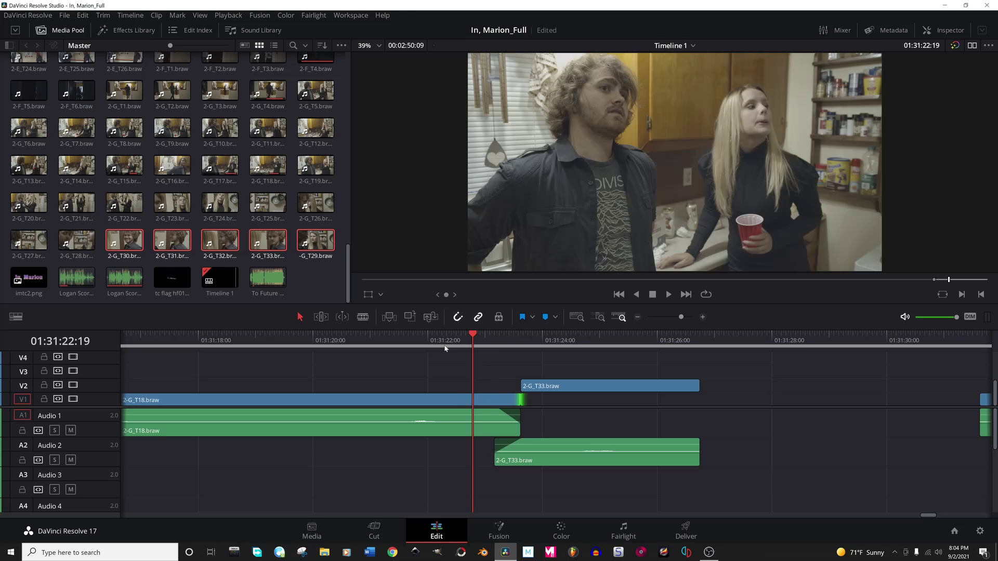
Move the video cut between 2-G_T18 and 2-G_T33 to 01:31:23:04 by trimming both video edges, and play the cut.
key("space")
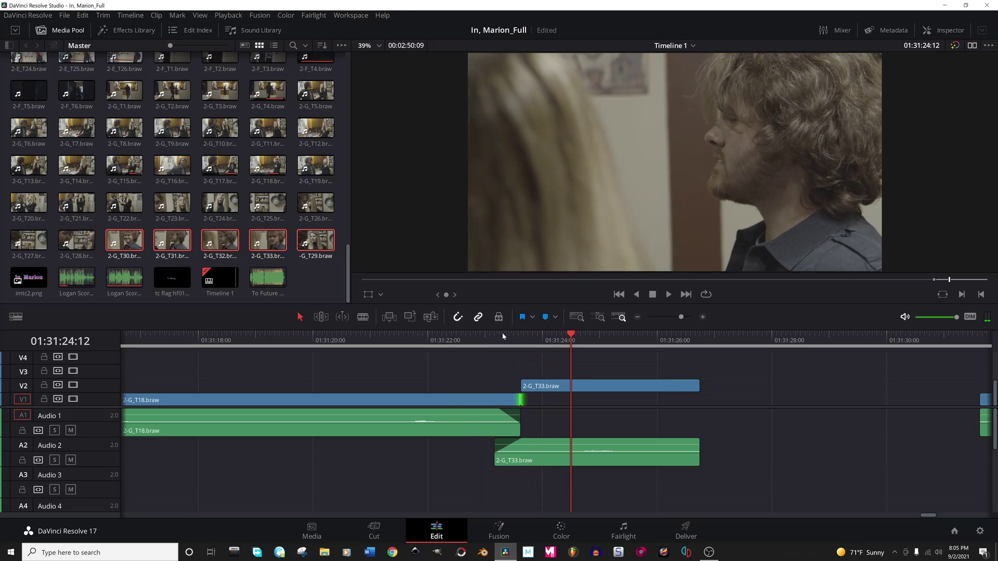
left_click(494, 337)
left_click_drag(520, 399, 502, 386)
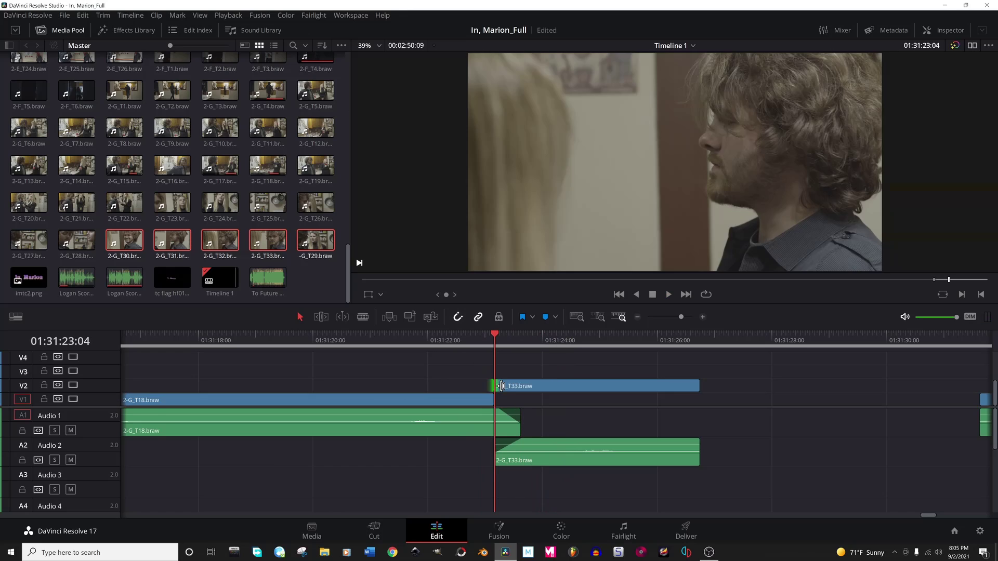
left_click(401, 343)
key("space")
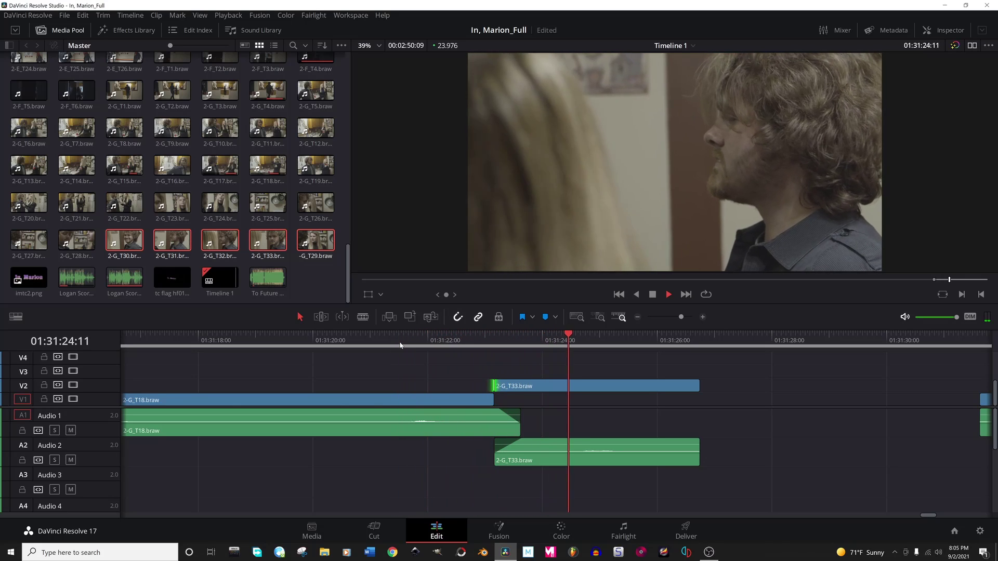
key("space")
Relink the video and audio of the 2-G_T18 and 2-G_T33 clips, and play the sequence to the end of 2-G_T33.
left_click(461, 400)
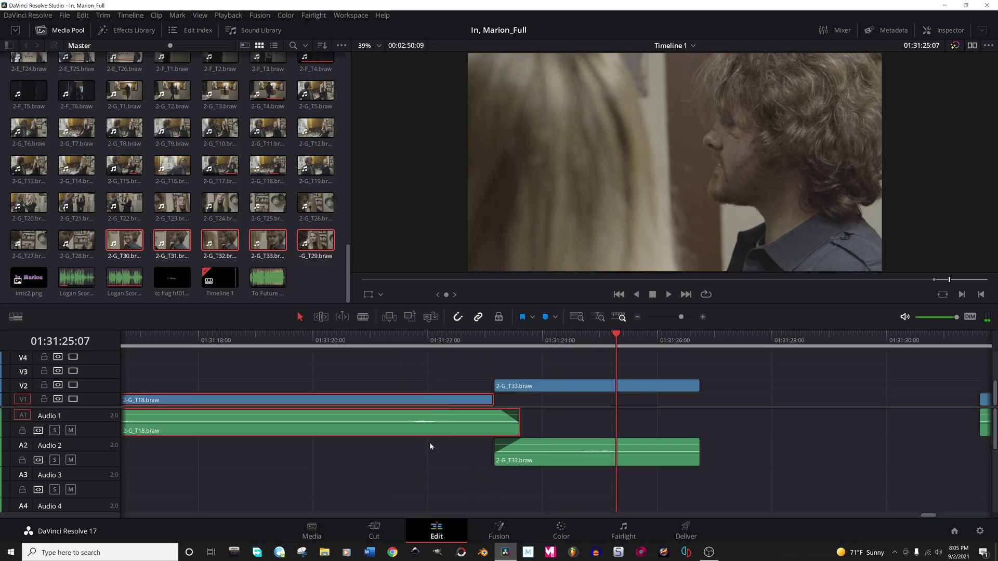
left_click(572, 451)
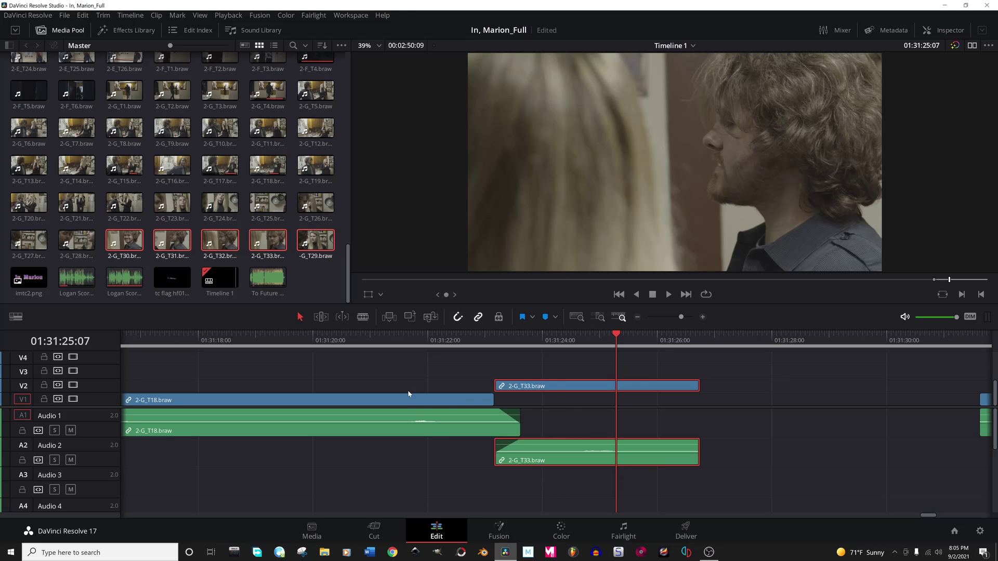
scroll(407, 392, "down", 3)
left_click(342, 383)
key("space")
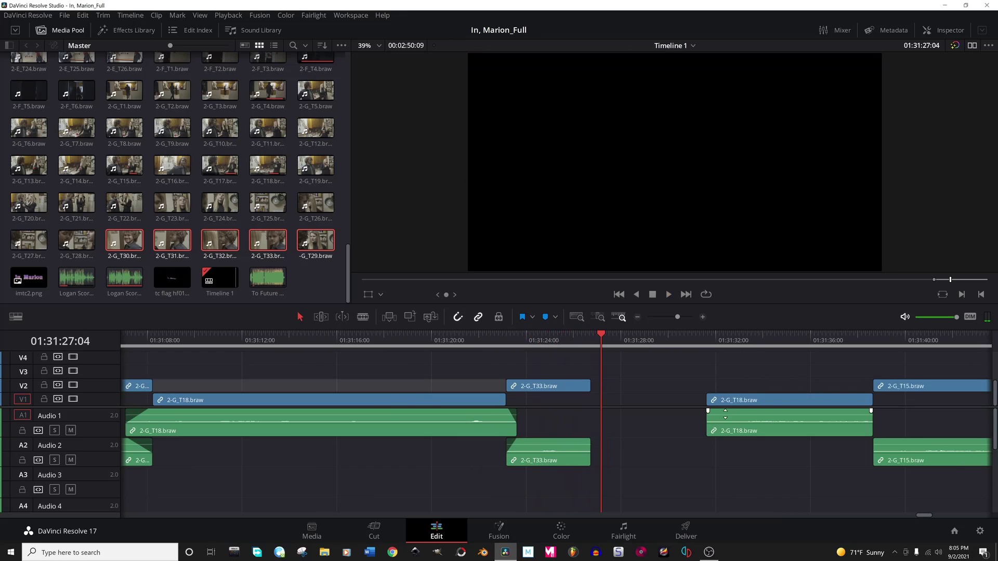
Move the next 2-G_T18 clip earlier to about 01:31:26:11, overlapping the end of 2-G_T33 with an audio crossfade.
left_click_drag(725, 415, 646, 413)
key("ctrl+equal")
key("ctrl+equal")
key("ctrl+z")
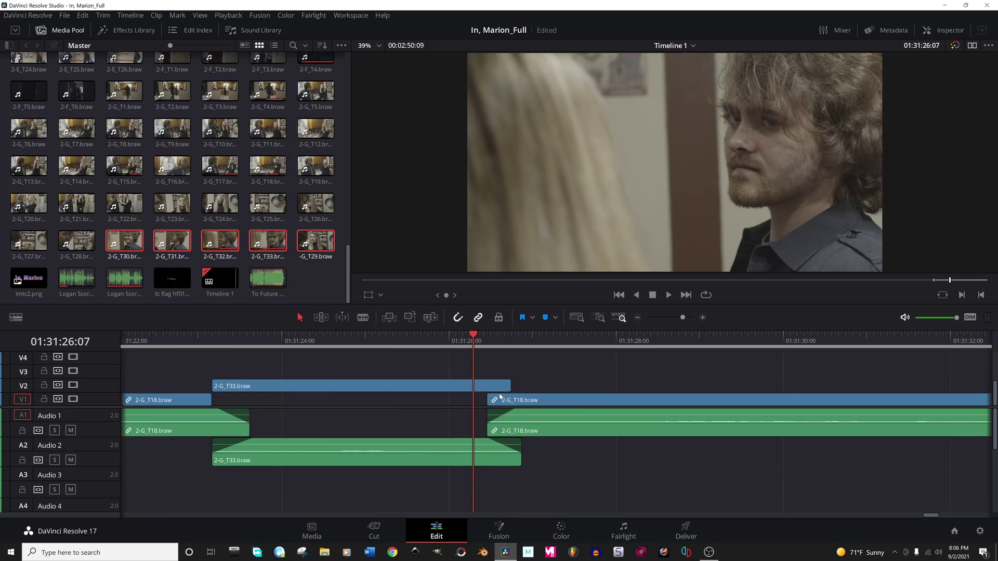
Trim the end of the 2-G_T33 video to the start of the following 2-G_T18 clip and play the transition.
left_click(503, 386)
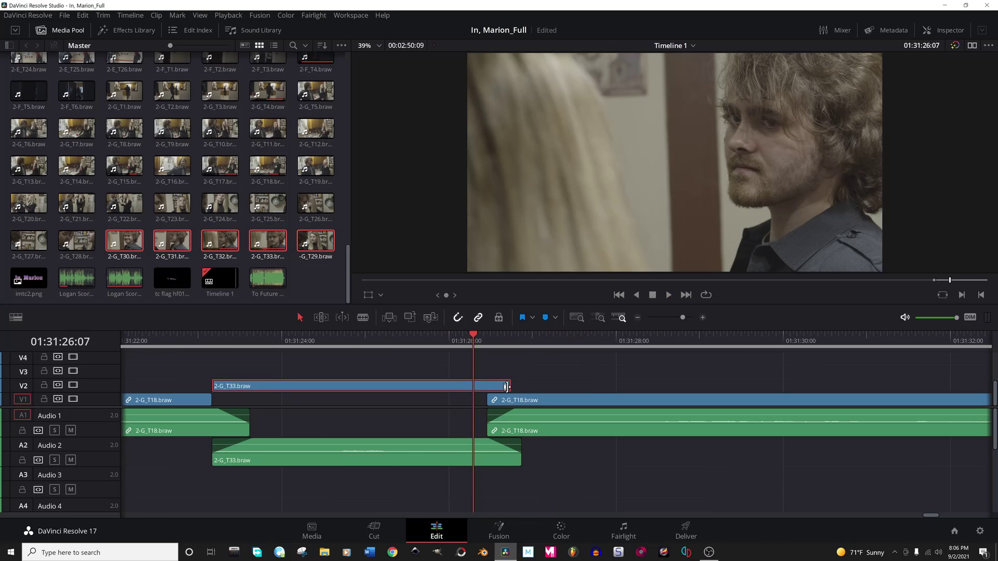
left_click_drag(506, 387, 488, 389)
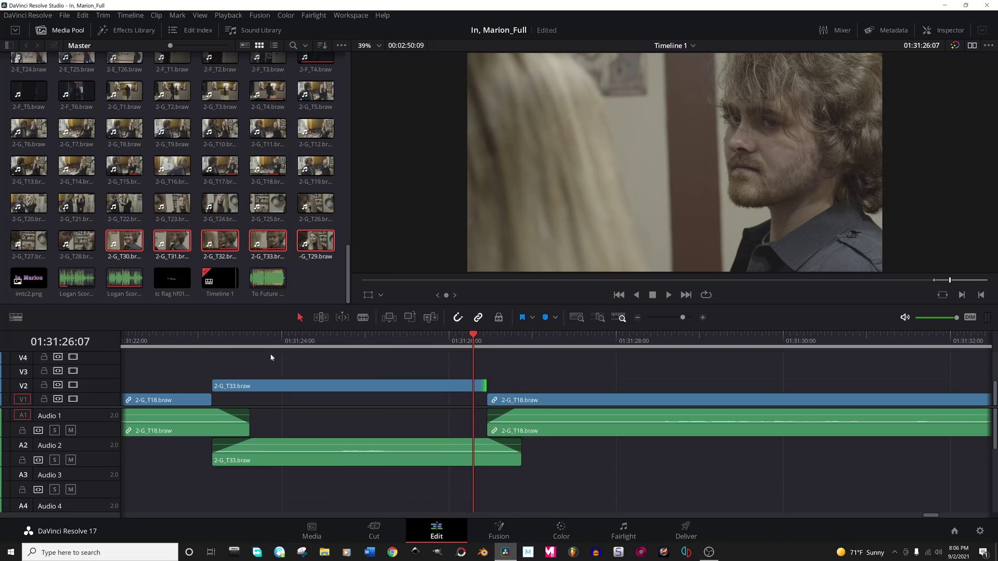
left_click(153, 343)
key("space")
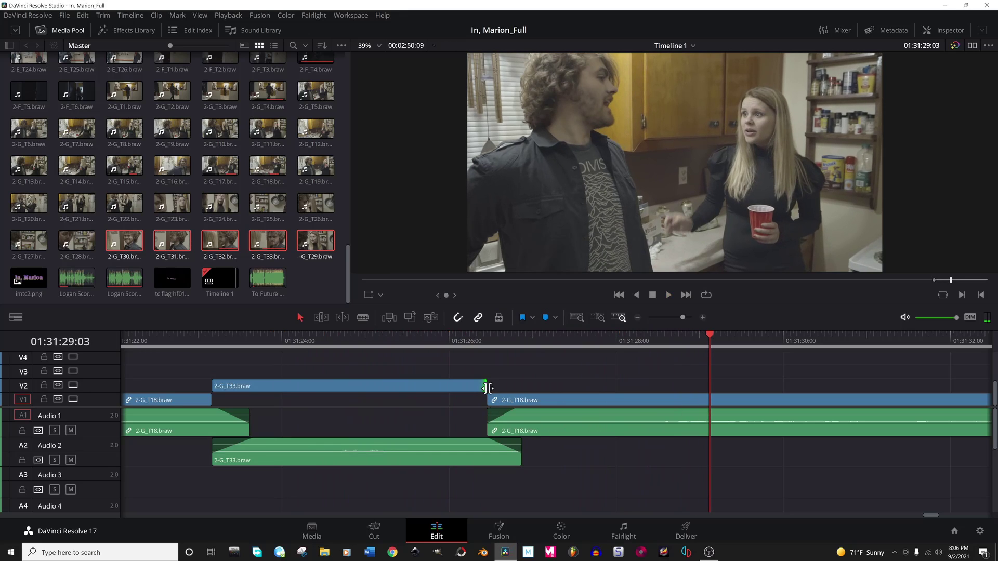
Unlink the following 2-G_T18 clip, move its video cut with 2-G_T33 to about 01:31:27:02, and play the cut several times.
left_click_drag(488, 387, 541, 396)
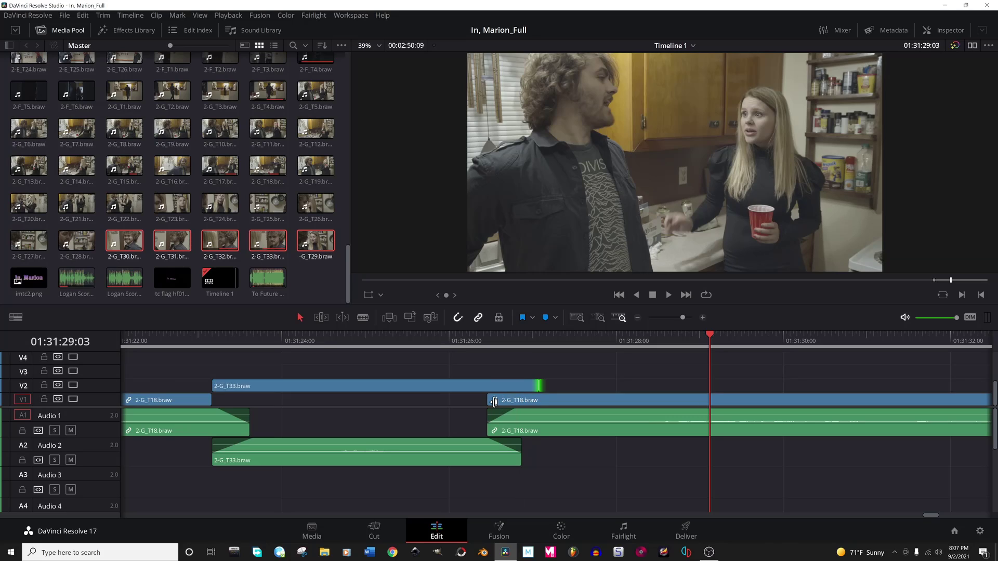
left_click(513, 403)
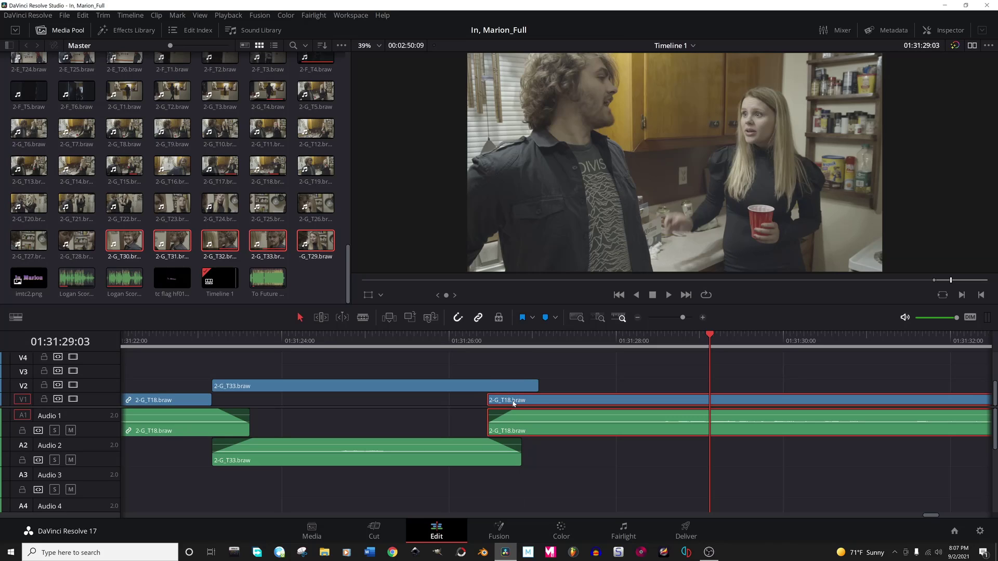
left_click_drag(487, 400, 544, 403)
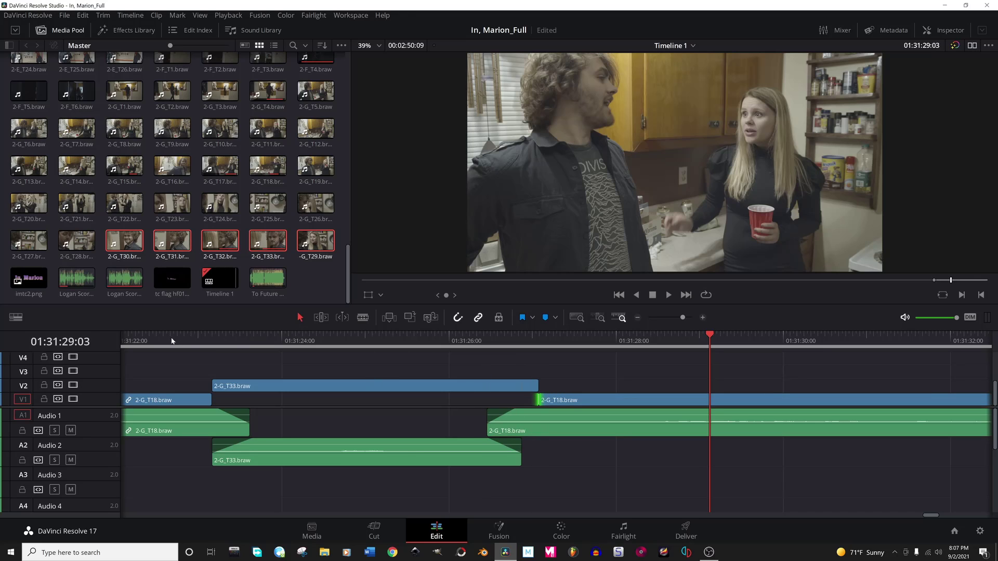
left_click_drag(154, 336, 132, 336)
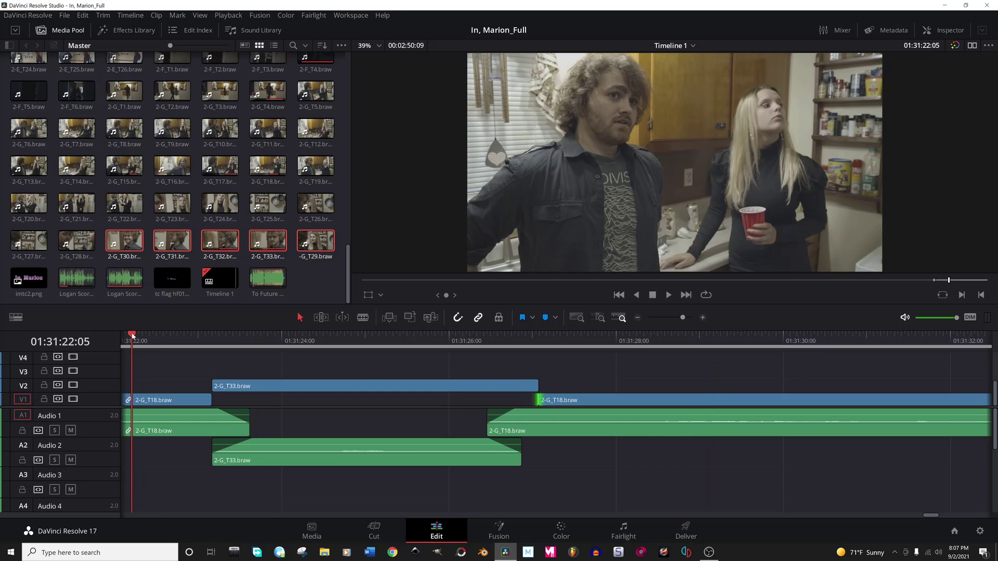
key("space")
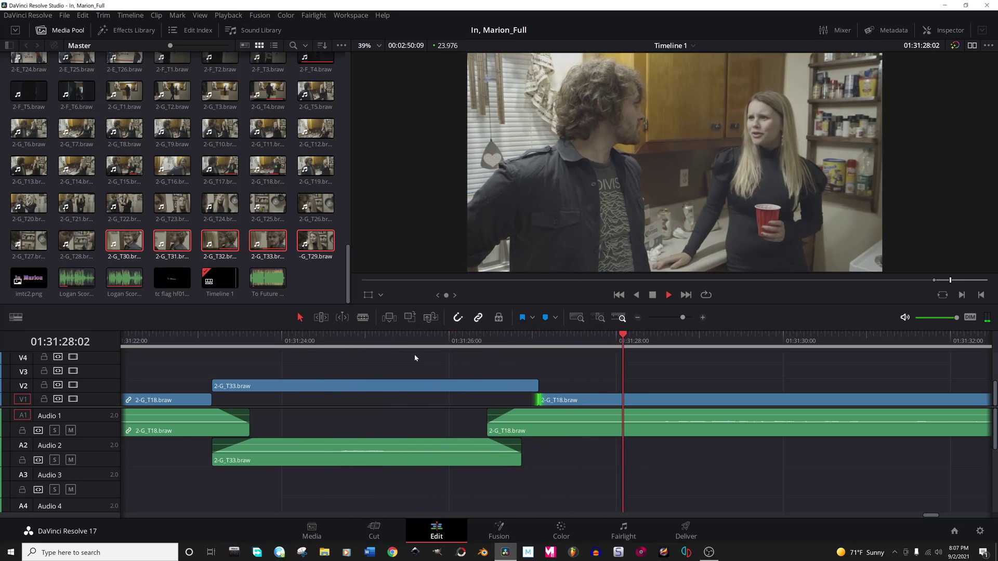
key("space")
left_click(500, 337)
key("space")
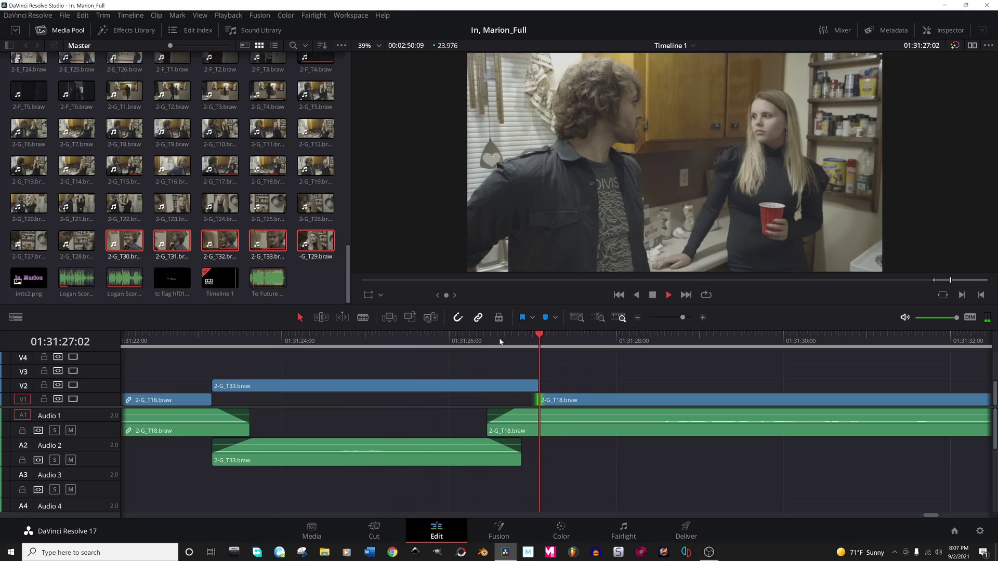
left_click(550, 338)
key("Up")
key("space")
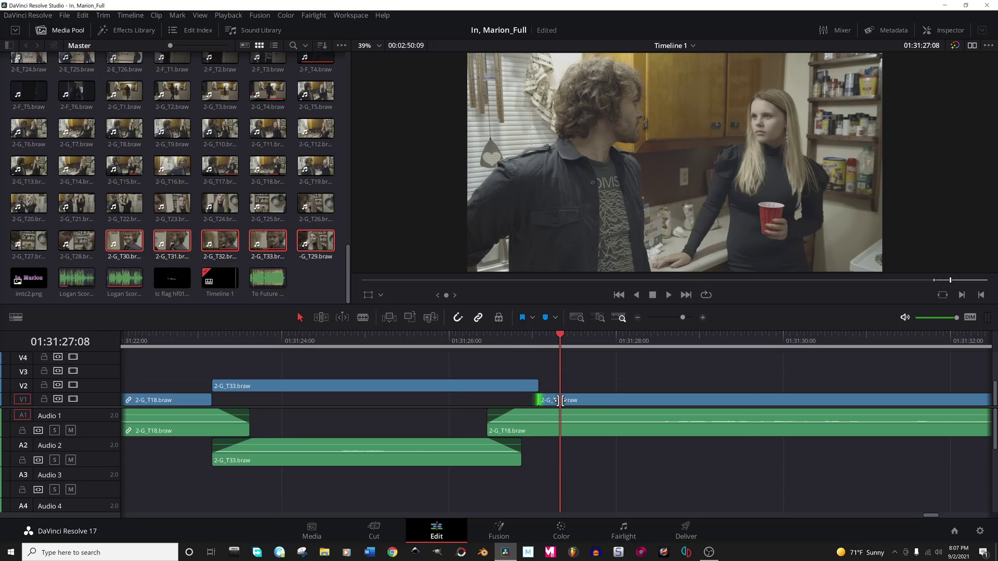
key("space")
Move the video cut from 2-G_T33 to the following 2-G_T18 clip back to 01:31:26:15 and replay it.
left_click(543, 398)
mouse_move(538, 386)
left_mouse_down()
mouse_move(510, 393)
mouse_move(548, 399)
left_mouse_up()
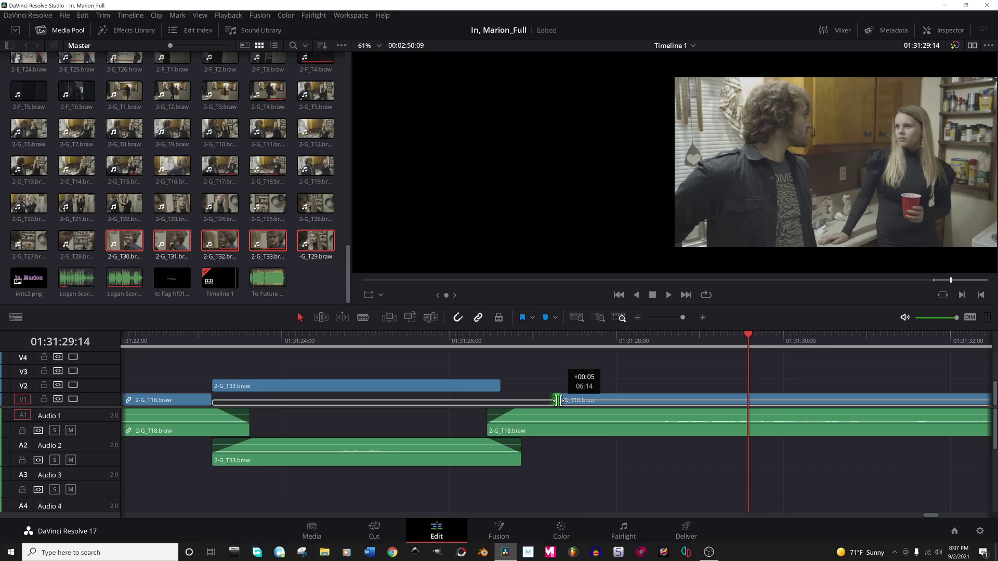
left_click_drag(589, 401, 497, 402)
left_click(407, 347)
key("space")
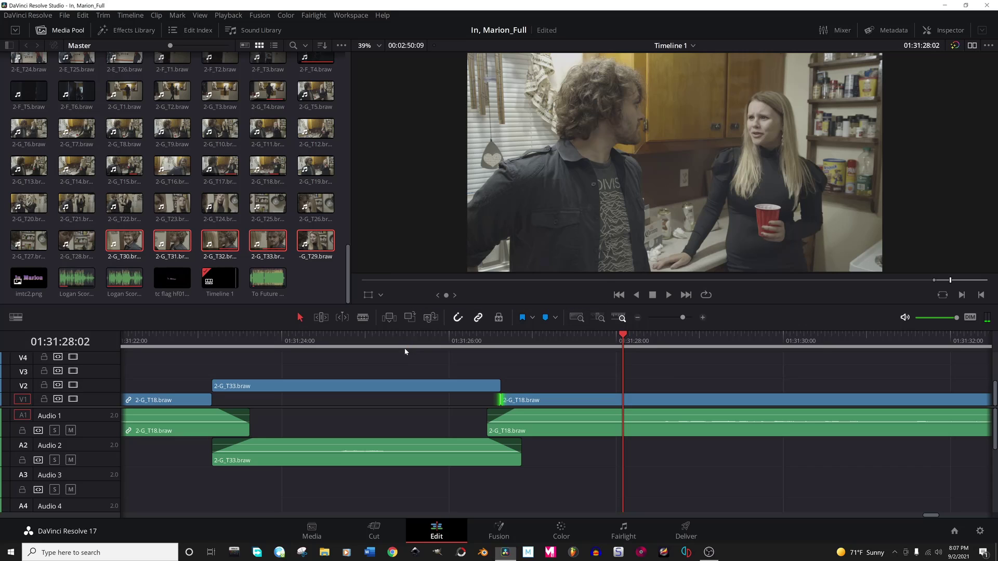
left_click(126, 339)
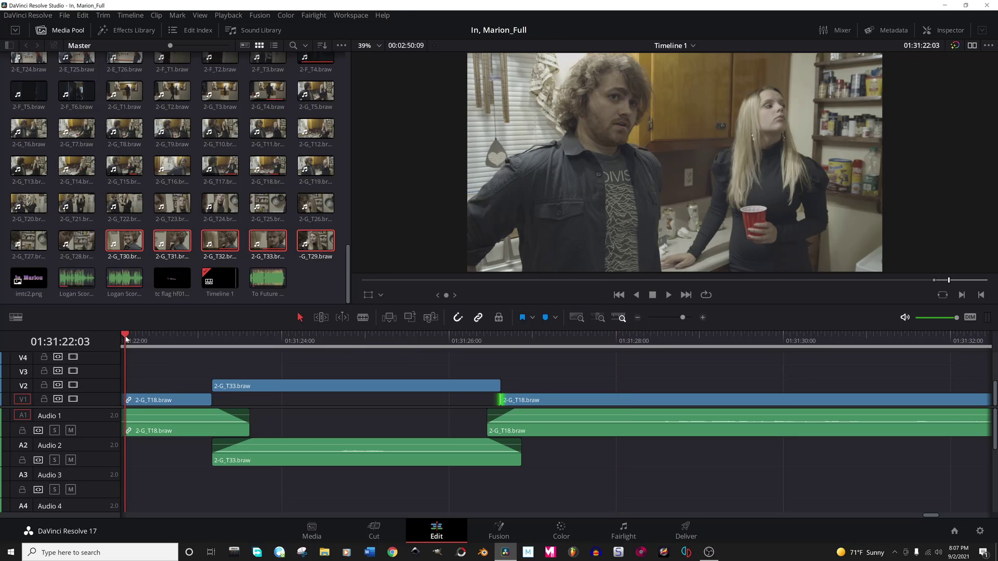
key("space")
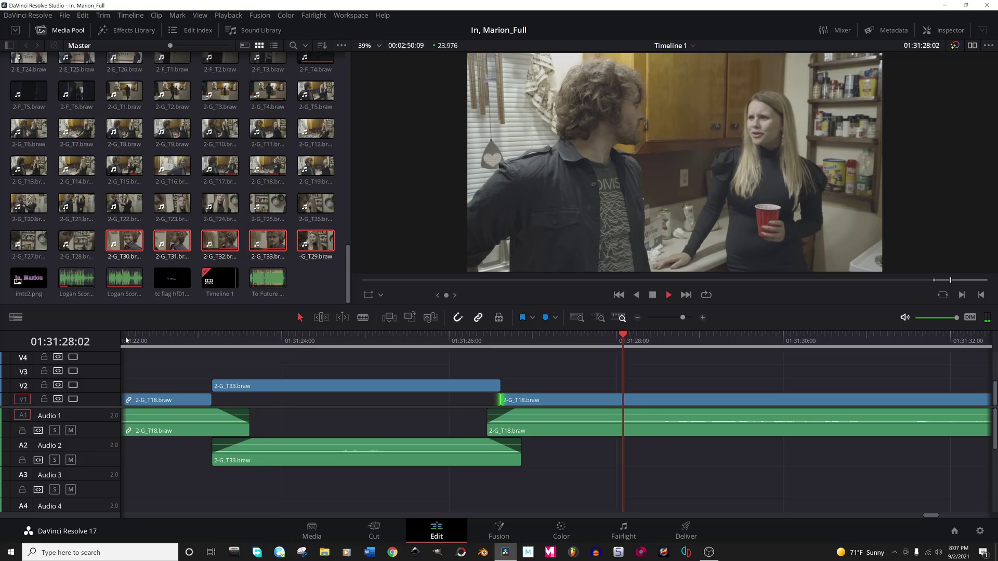
key("space")
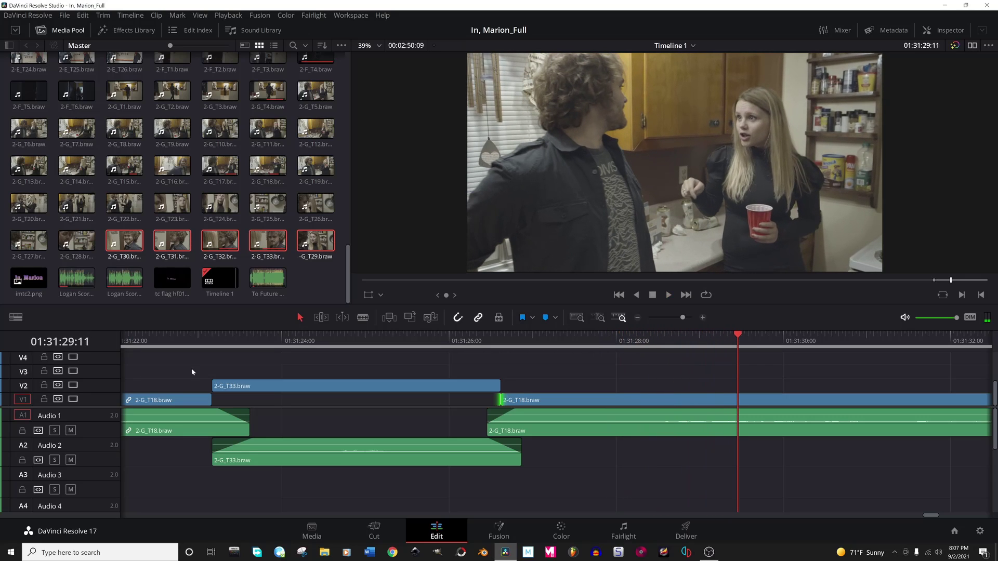
left_click(499, 346)
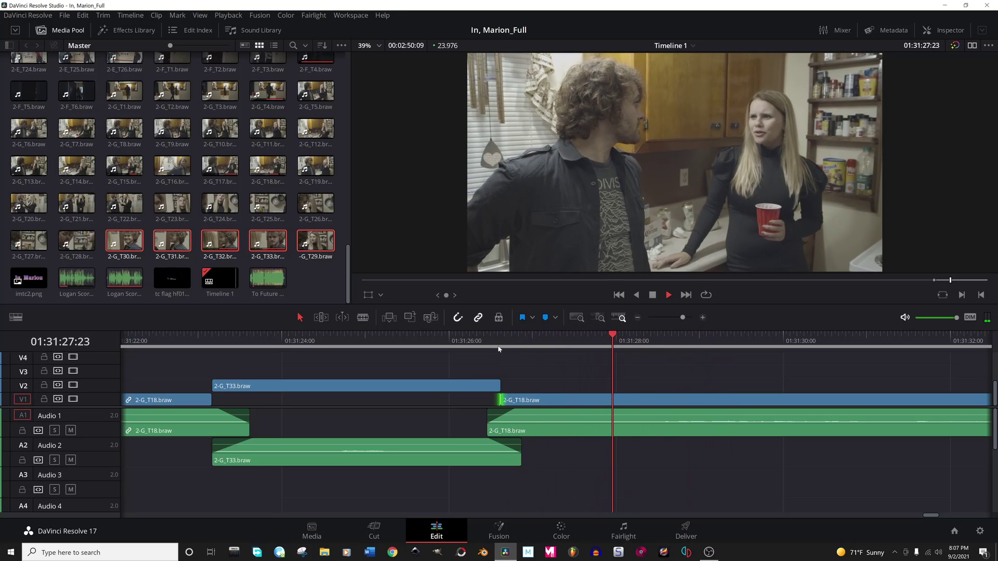
left_click(497, 344)
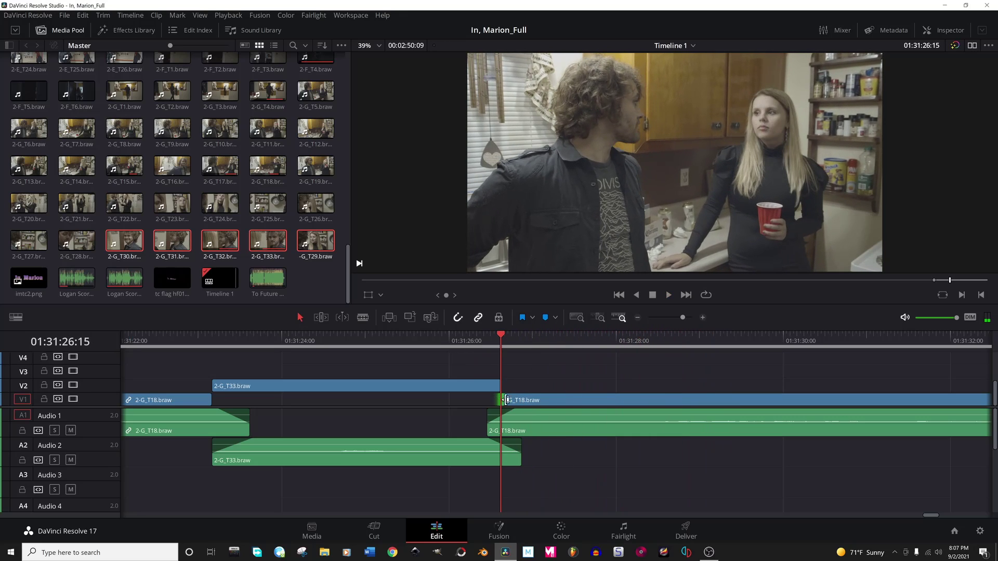
Try moving the video cut from 2-G_T33 to the following 2-G_T18 clip to 01:31:27:07, play it, and undo both trims.
left_click_drag(503, 399, 558, 399)
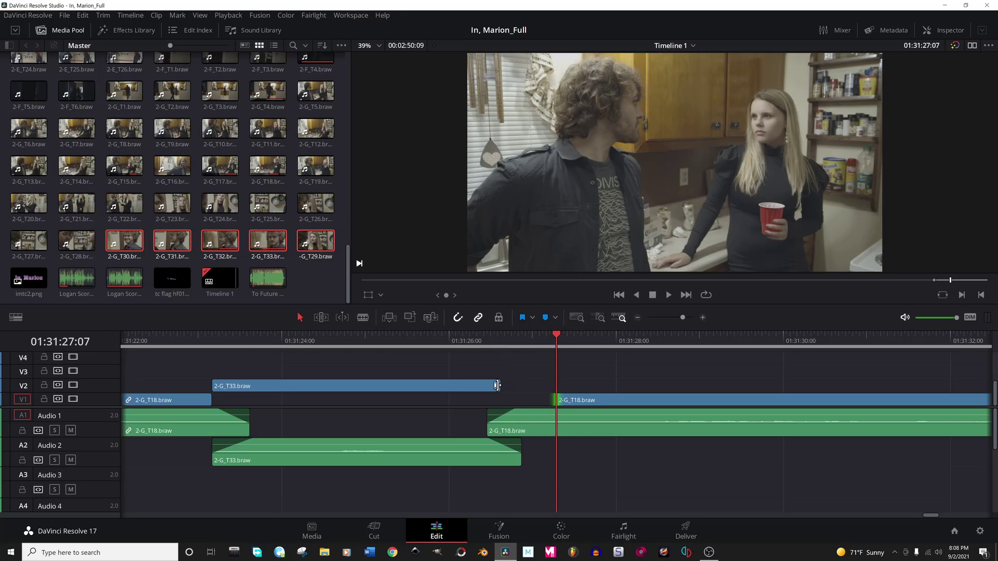
left_click_drag(497, 385, 557, 386)
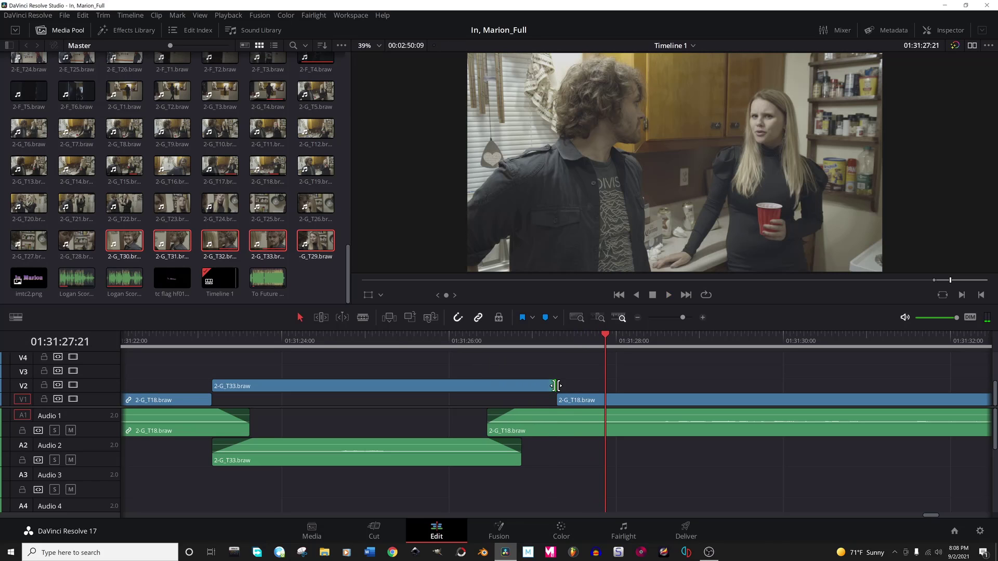
left_click(136, 343)
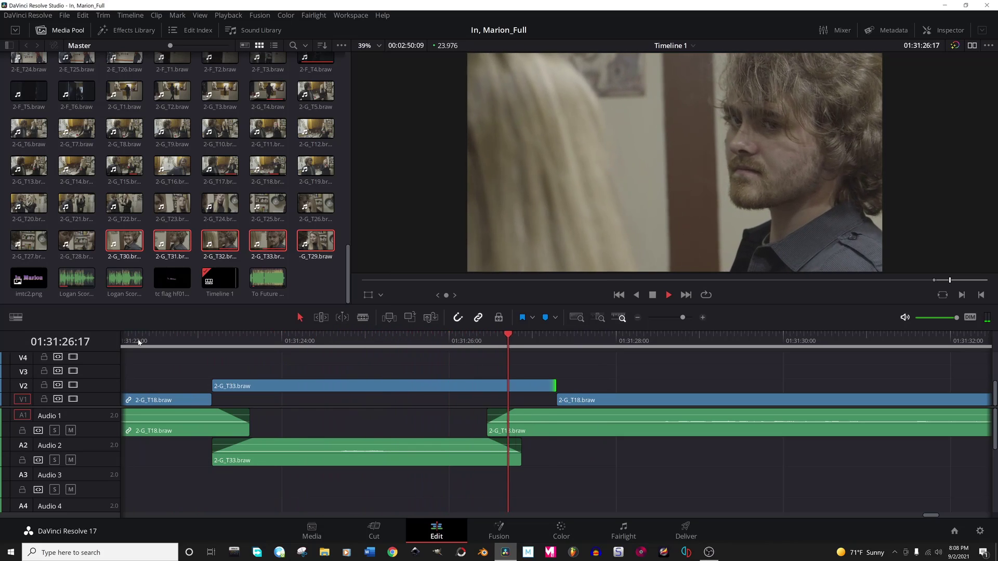
key("space")
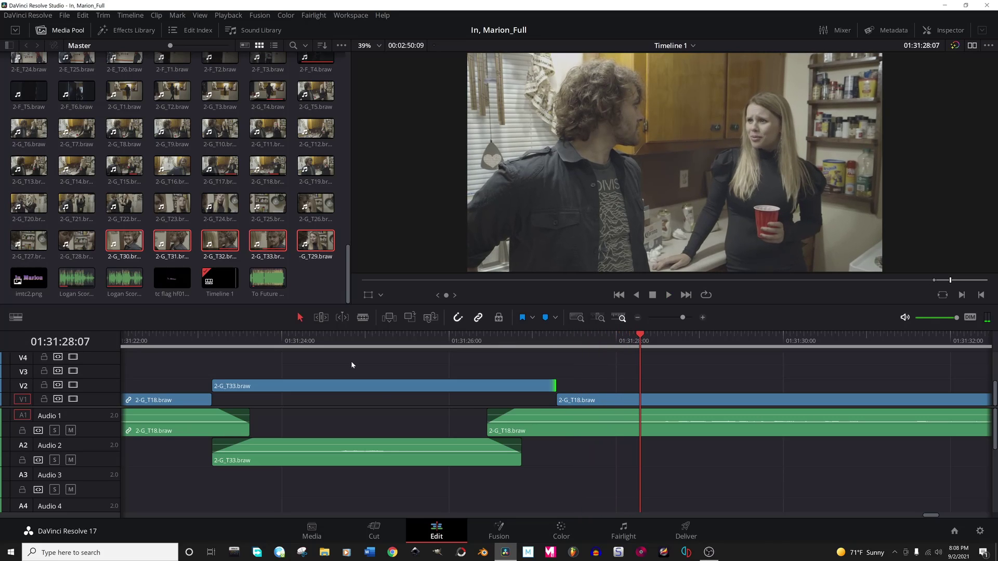
key("ctrl+z")
key("ctrl+z")
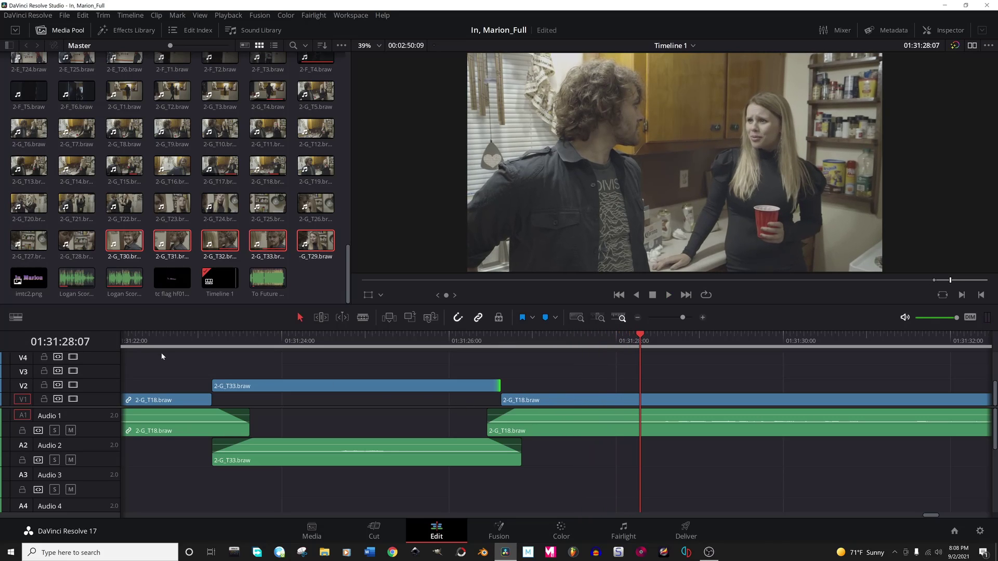
Play the cut from 2-G_T33 to the following 2-G_T18 clip once more.
left_click(125, 341)
key("space")
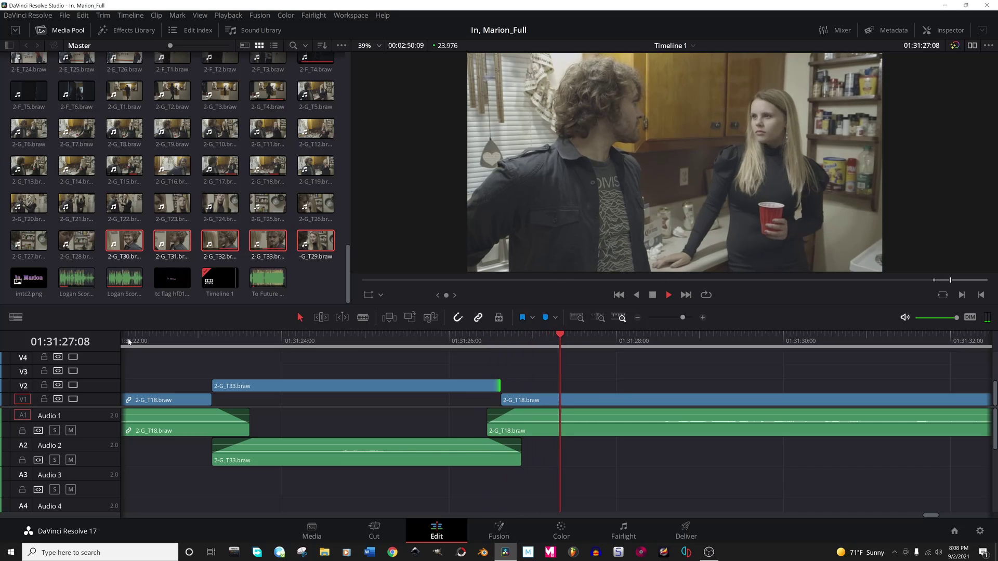
Select the 2-G_T17 clips on V2 and move them later on the timeline.
scroll(523, 441, "down", 3)
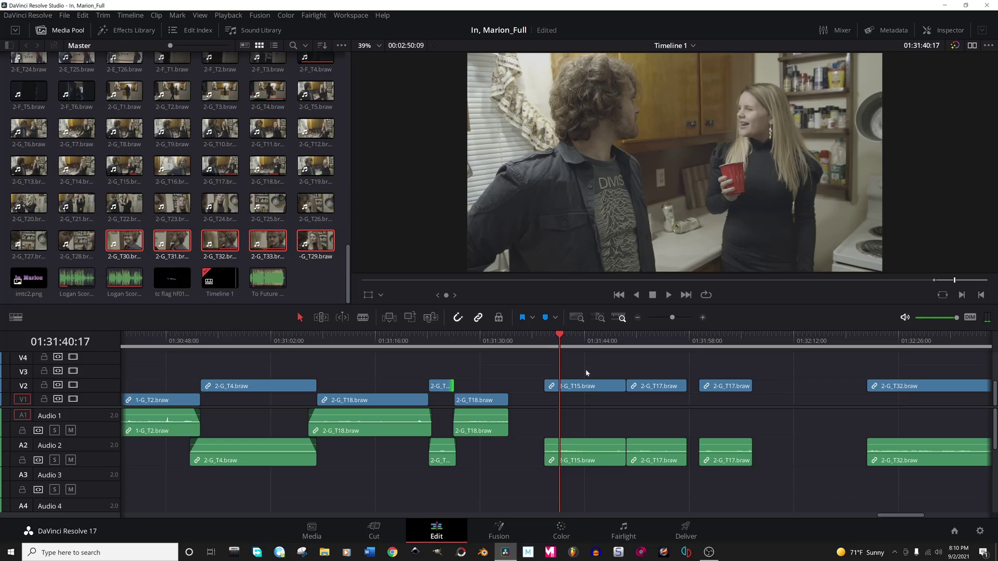
left_click(494, 341)
left_click_drag(619, 373, 753, 405)
left_click_drag(664, 387, 751, 394)
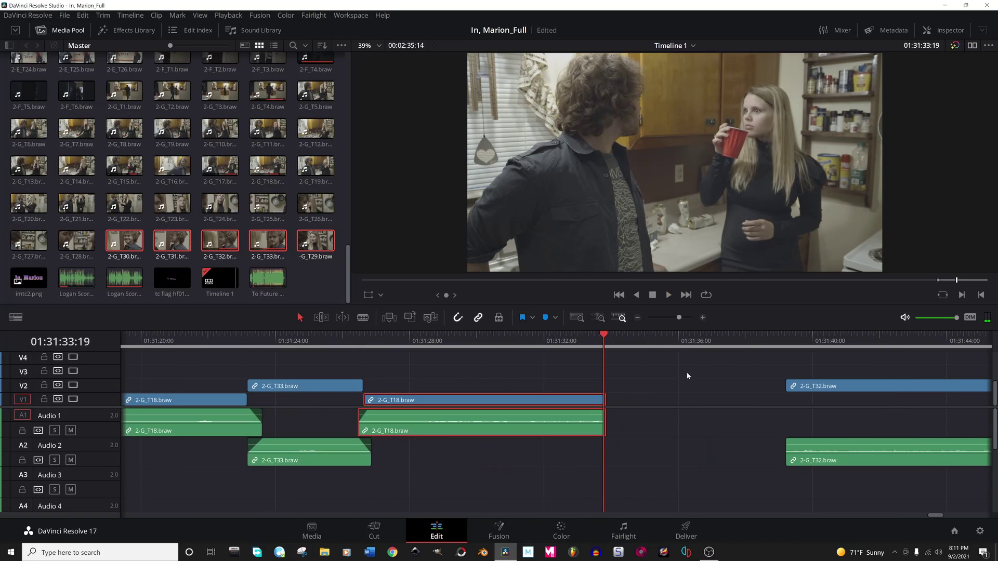
Play the last seconds of the 2-G_T18 clip before the gap and check its end point.
left_click_drag(592, 335, 536, 336)
key("space")
key("space")
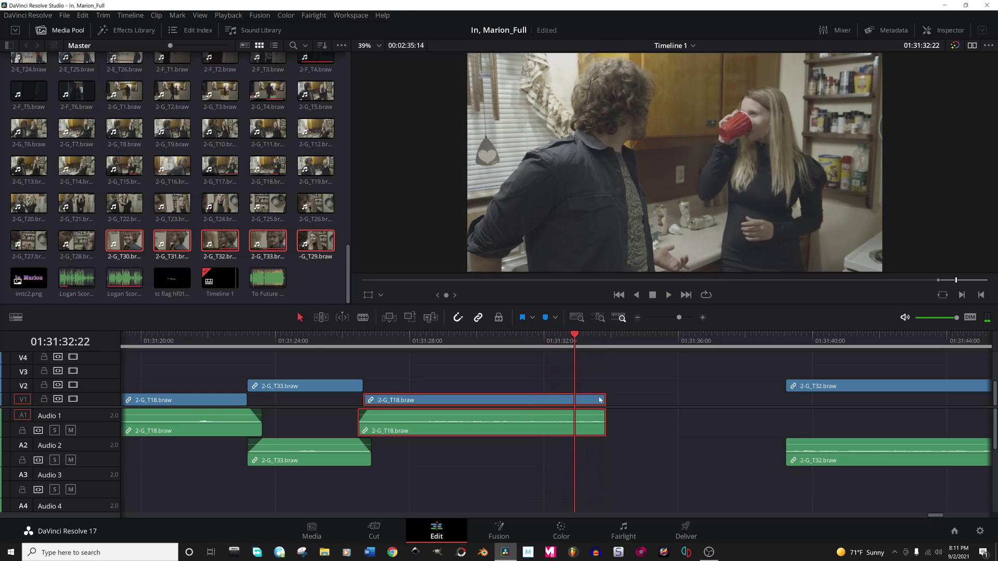
mouse_move(603, 400)
left_mouse_down()
mouse_move(625, 401)
mouse_move(602, 402)
left_mouse_up()
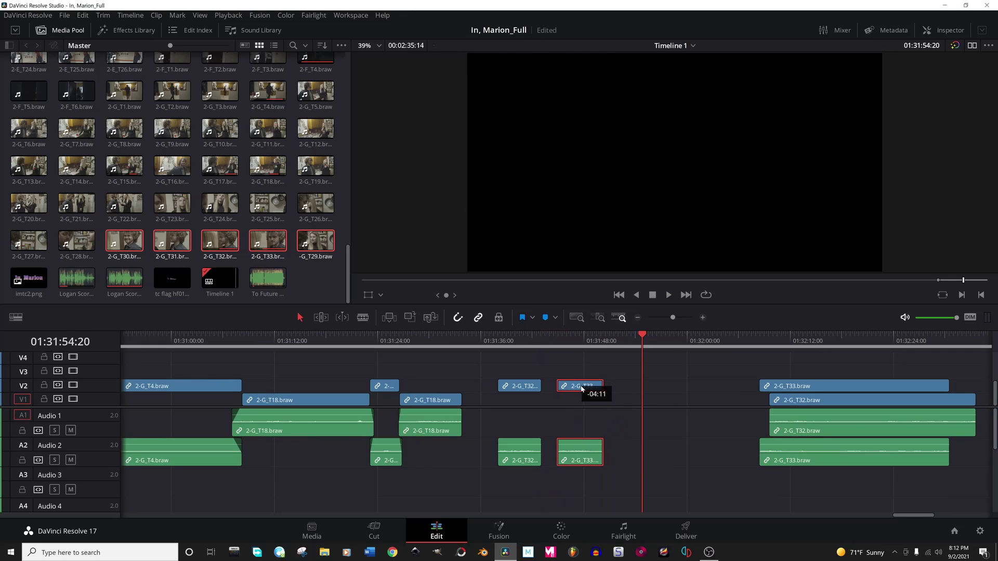
Move the short 2-G_T33 clip on V2 against the end of 2-G_T32 and play both takes through.
left_click_drag(582, 390, 571, 389)
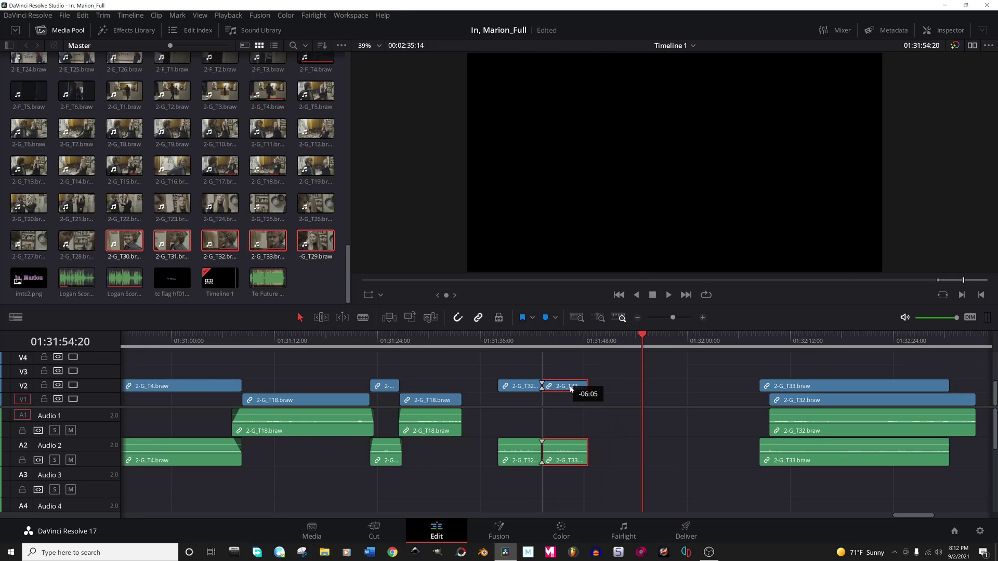
left_click(504, 342)
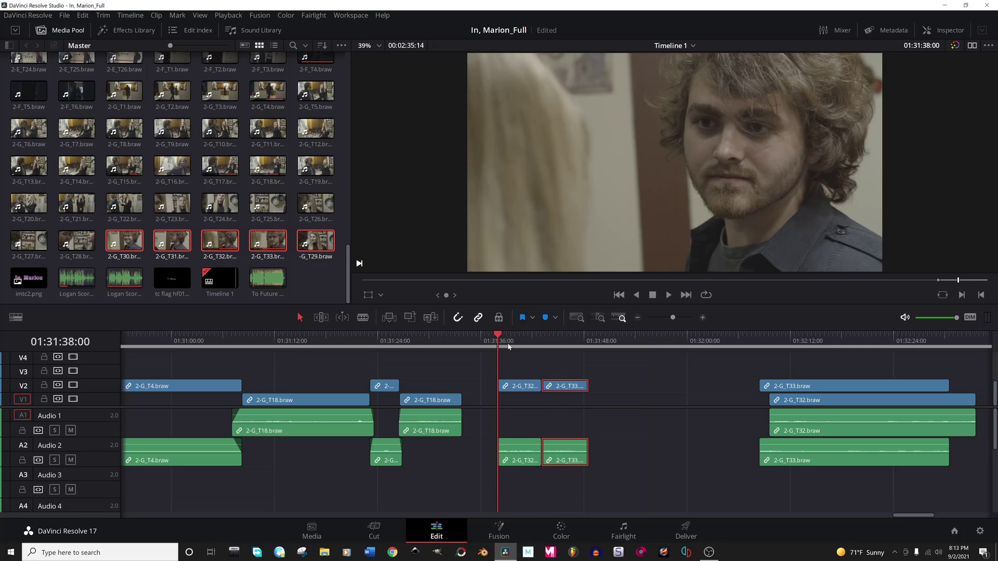
key("space")
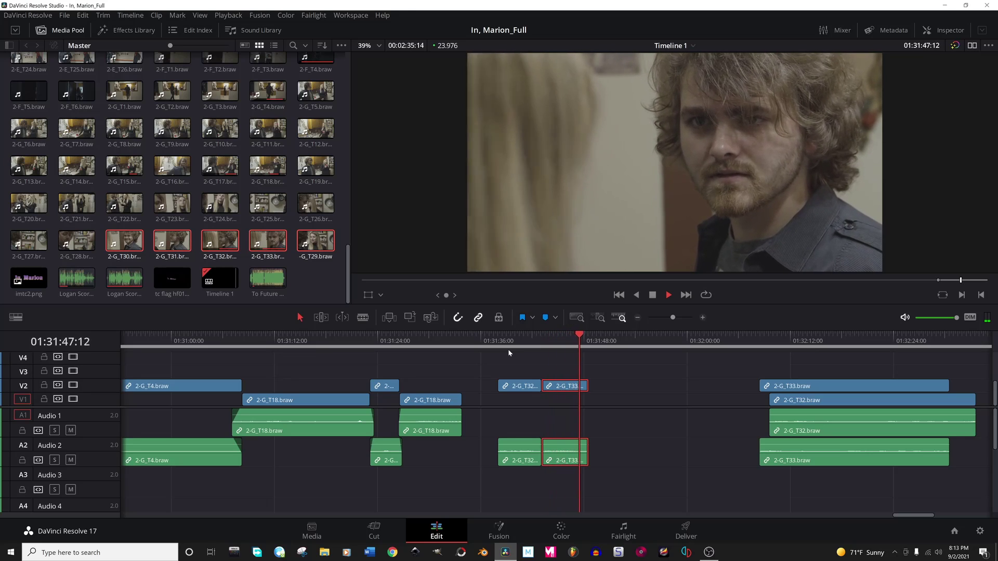
key("space")
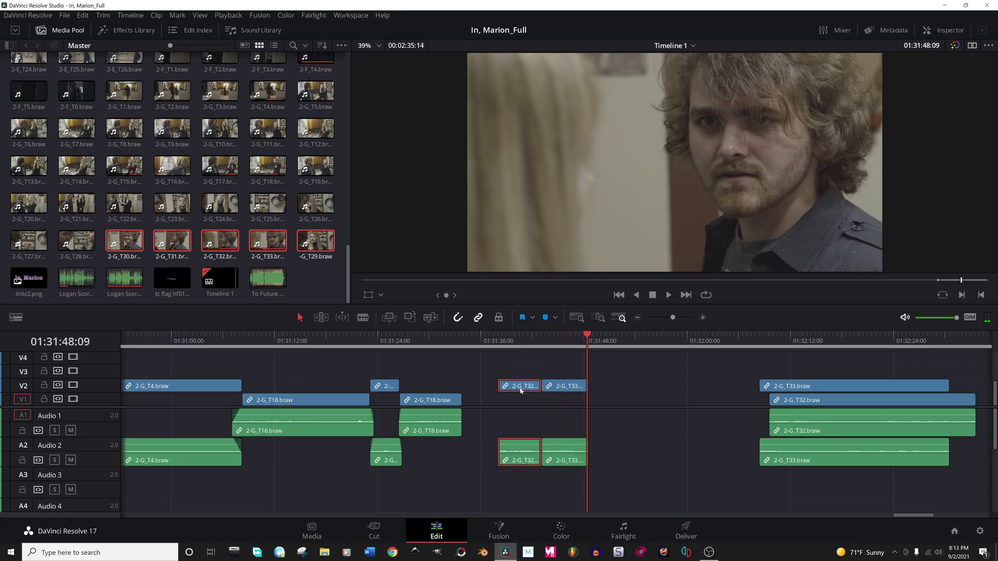
Ripple delete the short 2-G_T32 clip and move 2-G_T33 earlier to the end of the preceding 2-G_T18 clip.
key("Delete")
left_click_drag(521, 391, 486, 391)
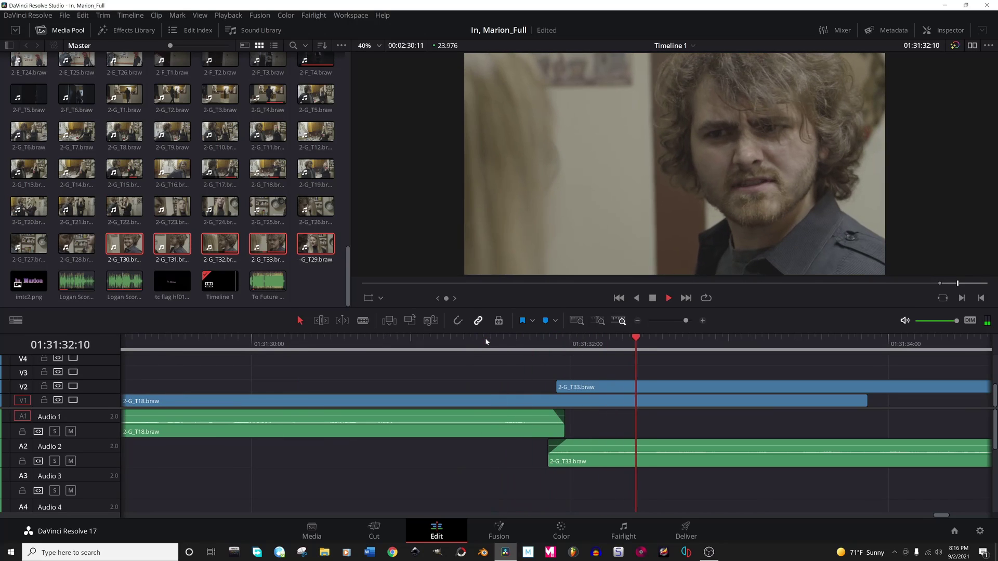
Play the audio crossfade from 2-G_T18 to 2-G_T33, trim the end of the 2-G_T18 audio slightly, and replay it.
key("space")
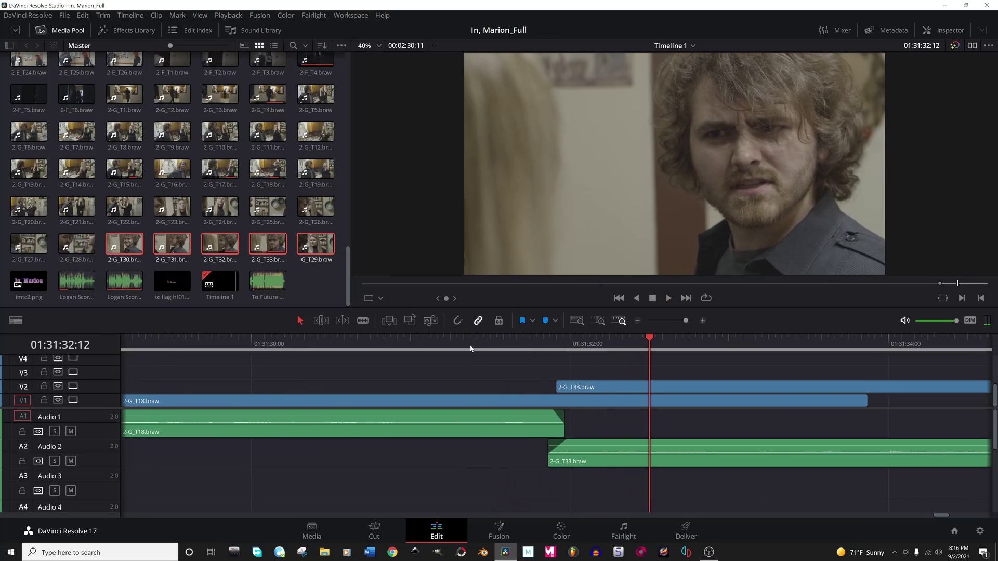
left_click(471, 348)
key("space")
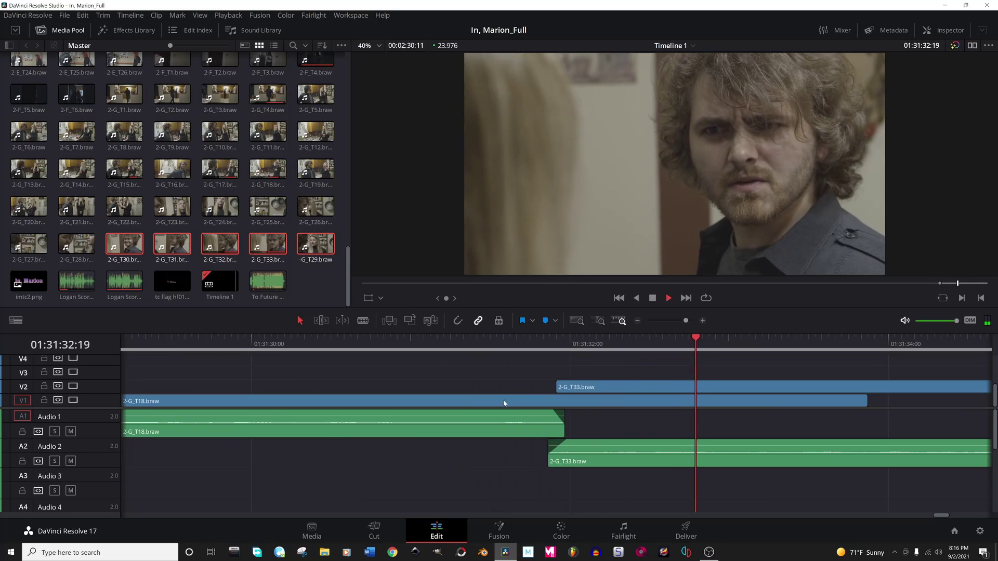
key("space")
left_click(563, 430)
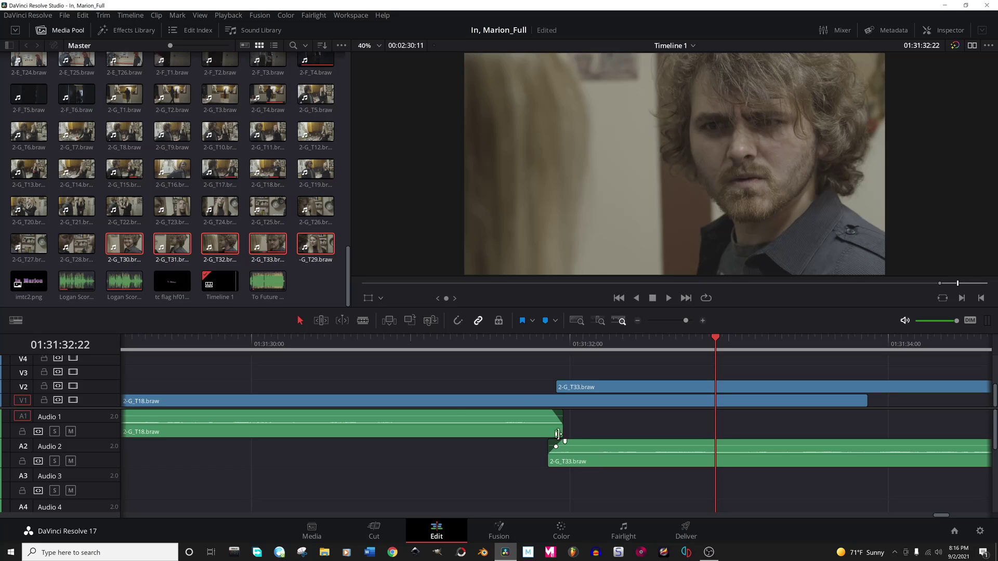
left_click(458, 338)
key("space")
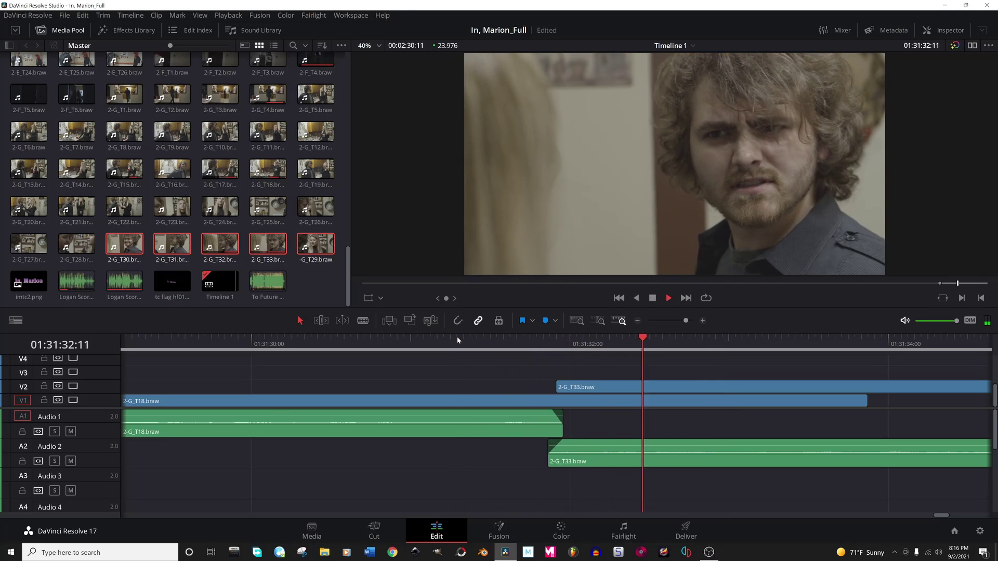
key("space")
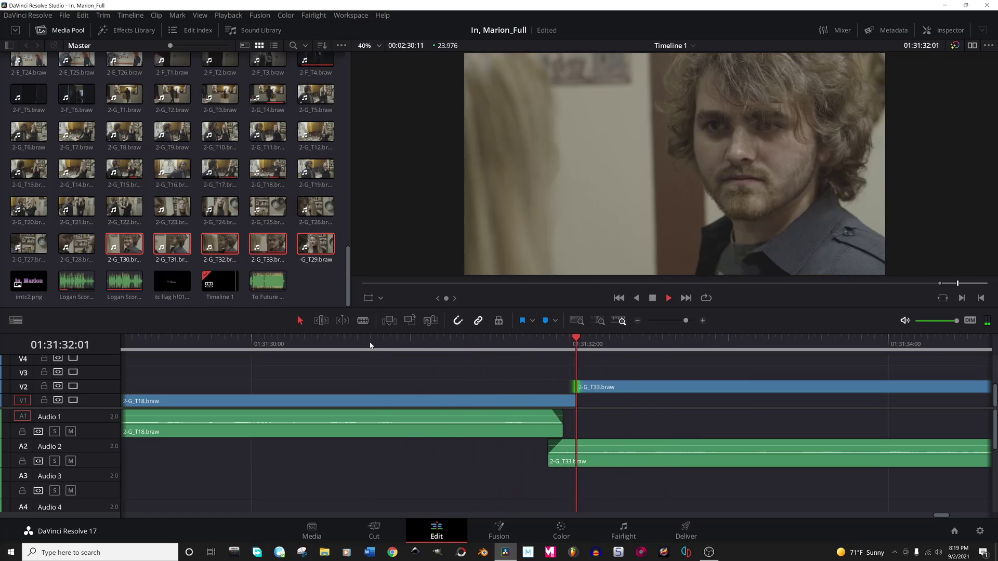
Move the video cut from 2-G_T18 to the following 2-G_T33 clip to 01:31:32:03, leaving the audio edit alone.
key("space")
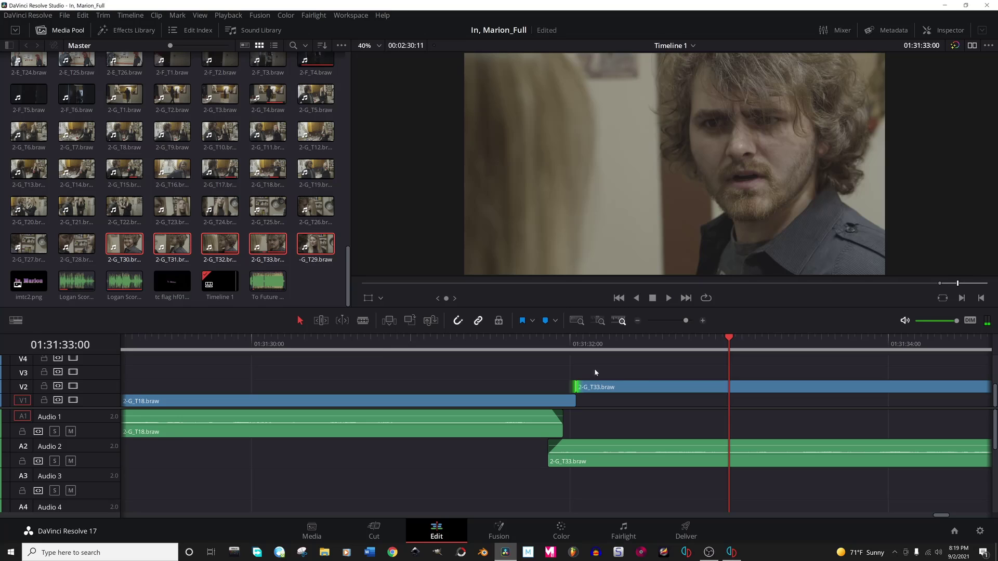
left_click(589, 345)
key("Right")
key("Right")
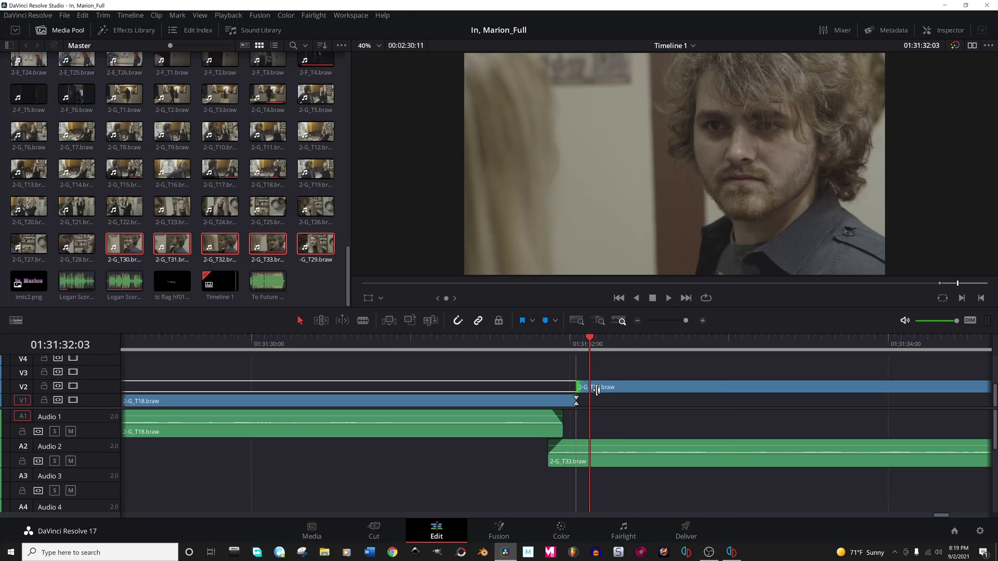
key("shift+[")
left_click_drag(573, 400, 589, 400)
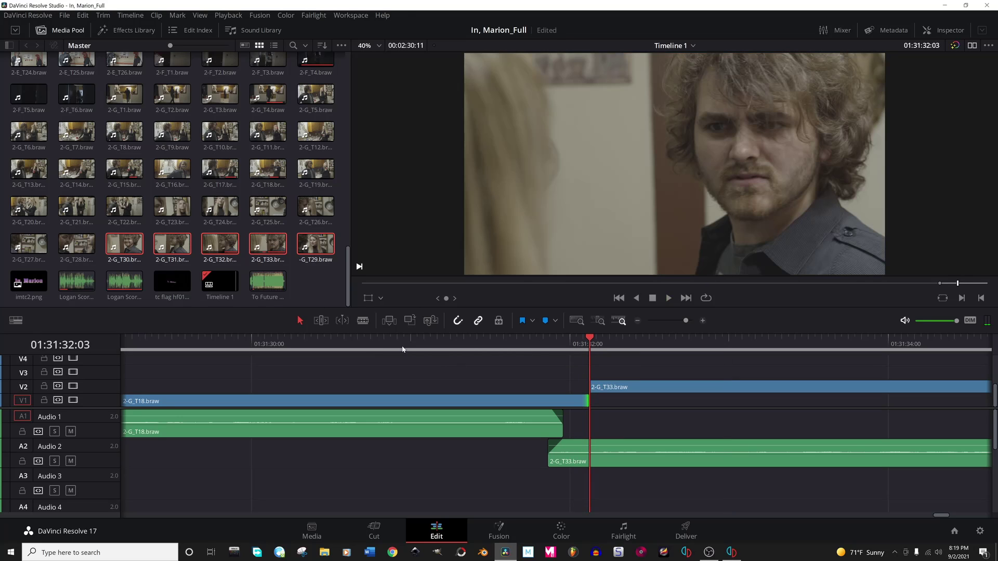
Replay the picture cut from 2-G_T18 to 2-G_T33 from several seconds before it to judge its timing.
left_click(349, 340)
key("space")
left_click(219, 342)
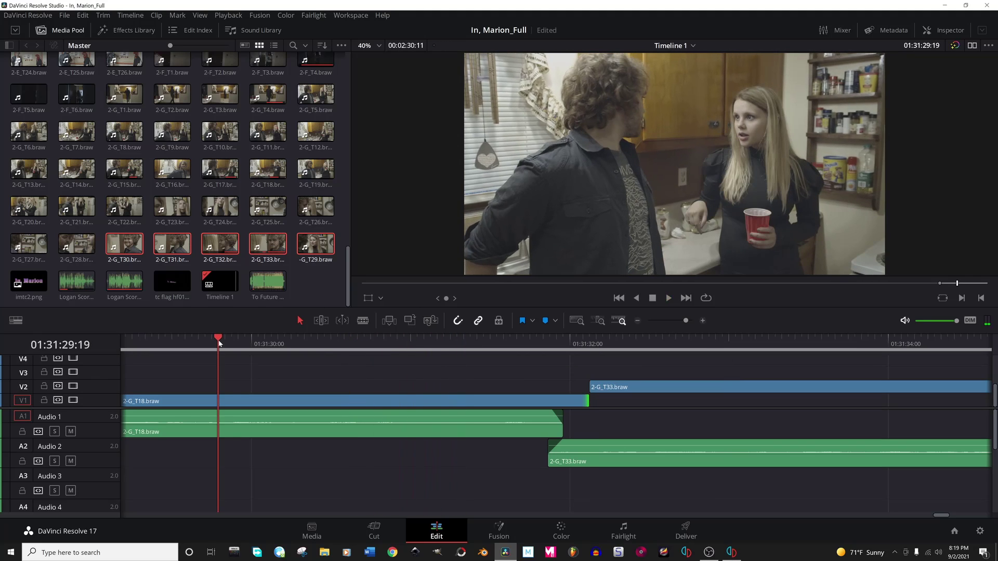
key("space")
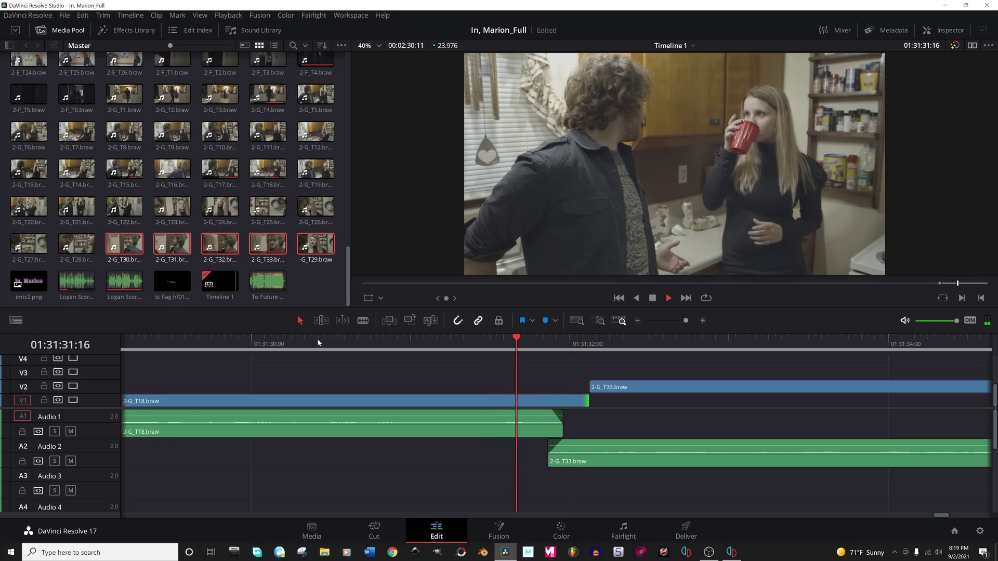
key("space")
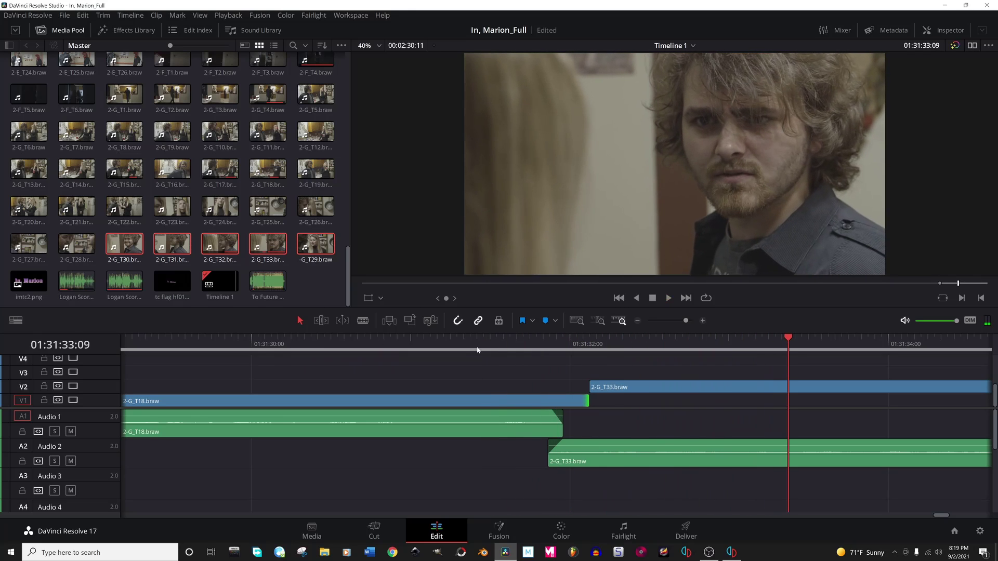
left_click(131, 344)
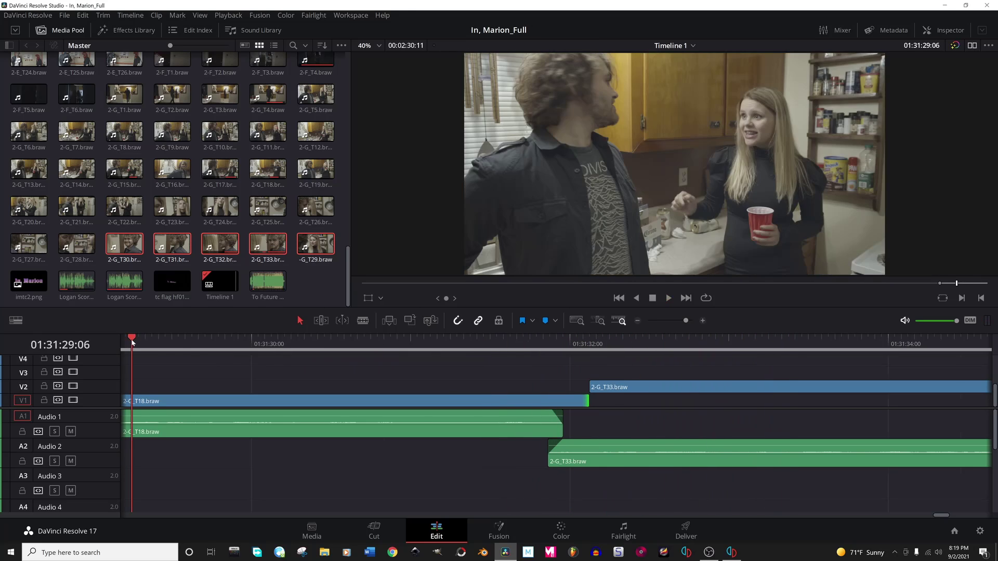
Move the video cut from 2-G_T18 to 2-G_T33 to 01:31:32:05 and replay the transition several times.
left_click(699, 390)
left_click_drag(699, 390, 703, 400)
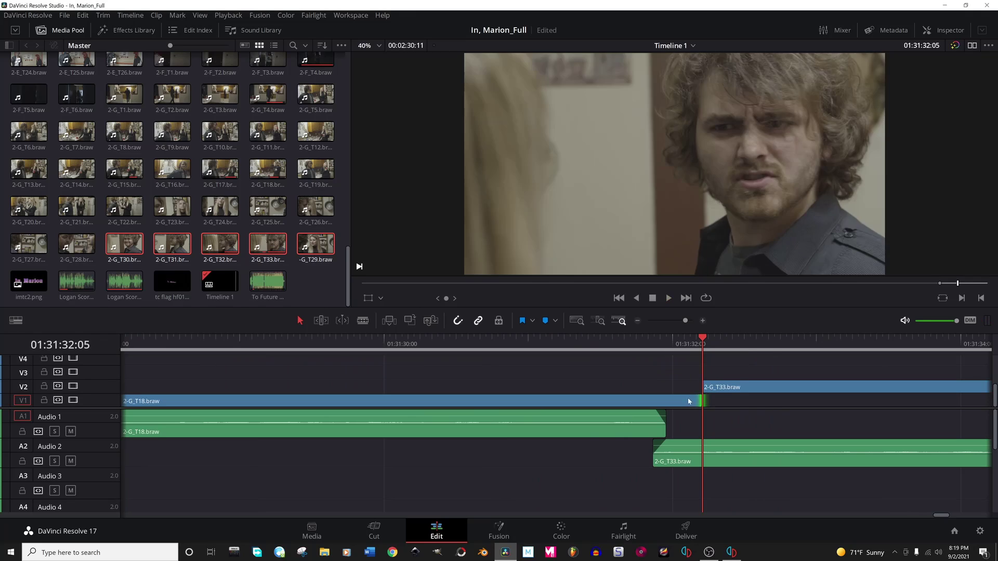
left_click(152, 346)
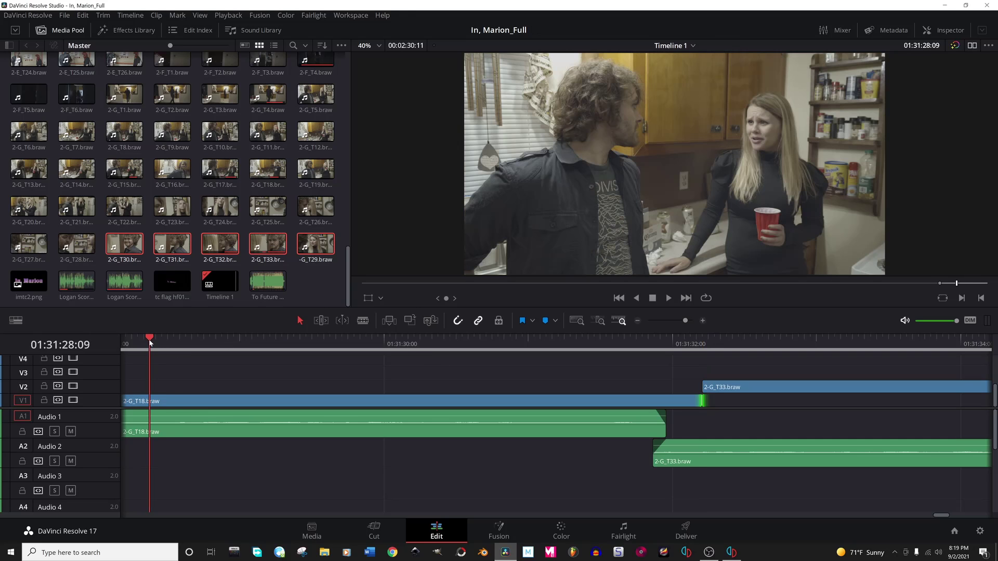
key("space")
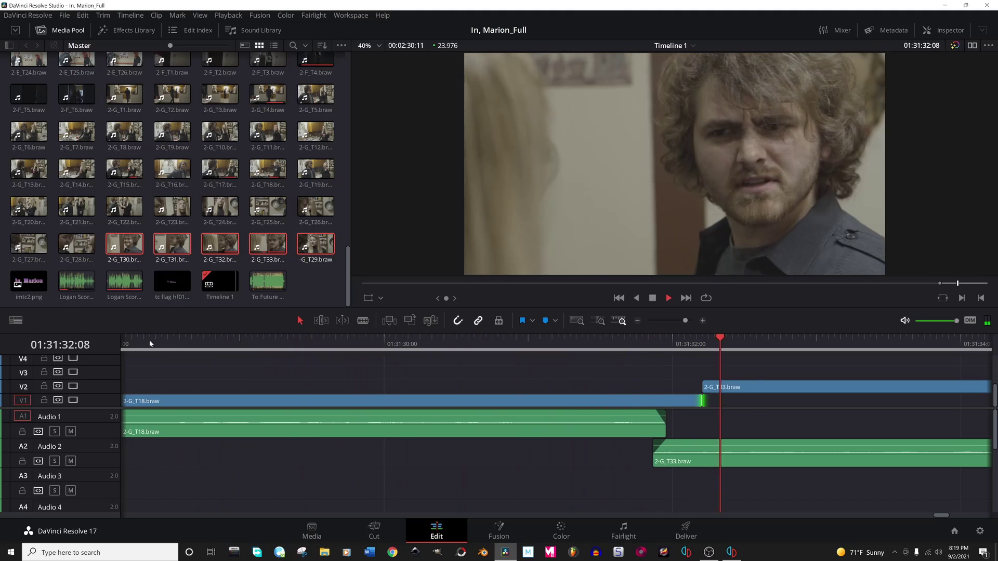
left_click(159, 344)
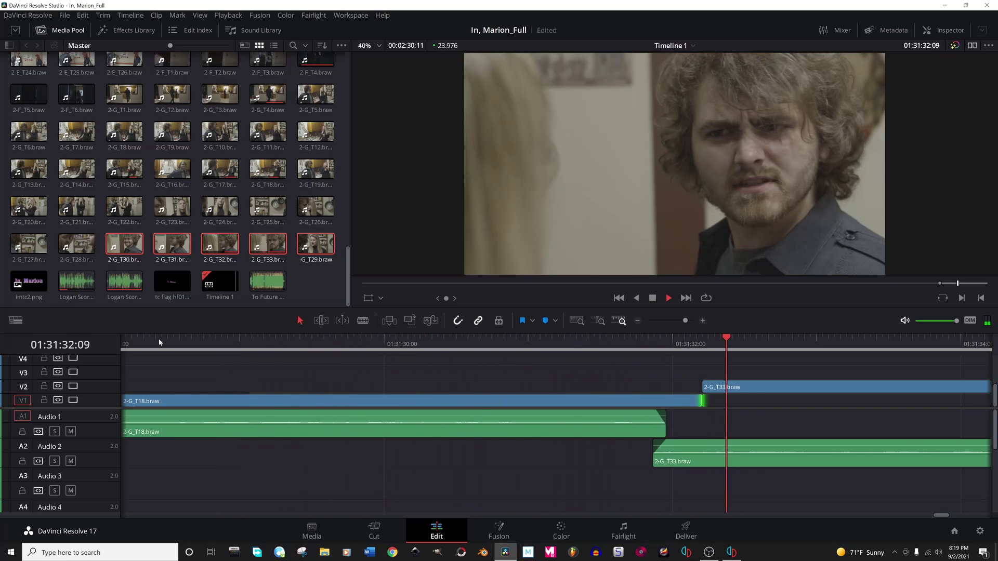
key("space")
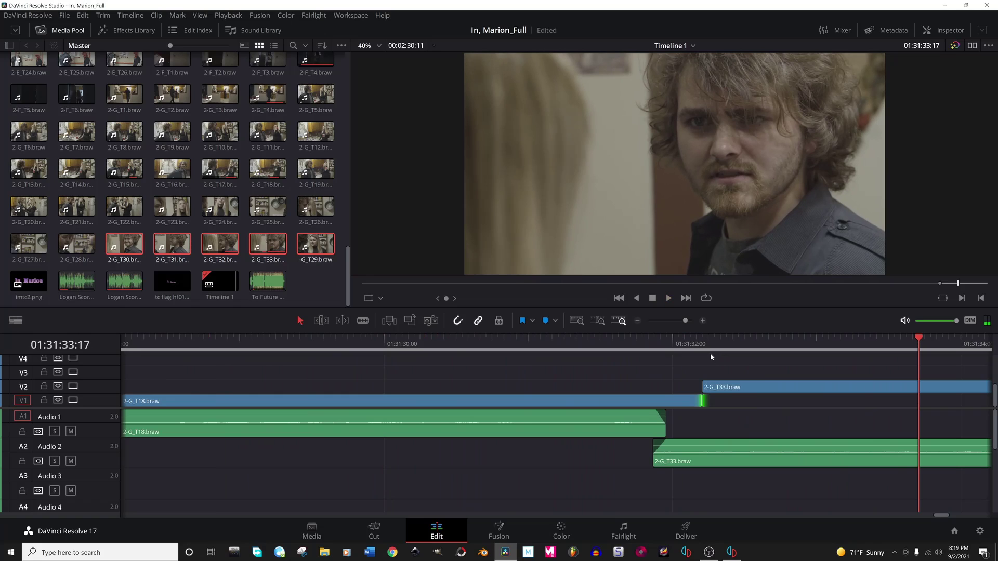
left_click_drag(706, 344, 772, 343)
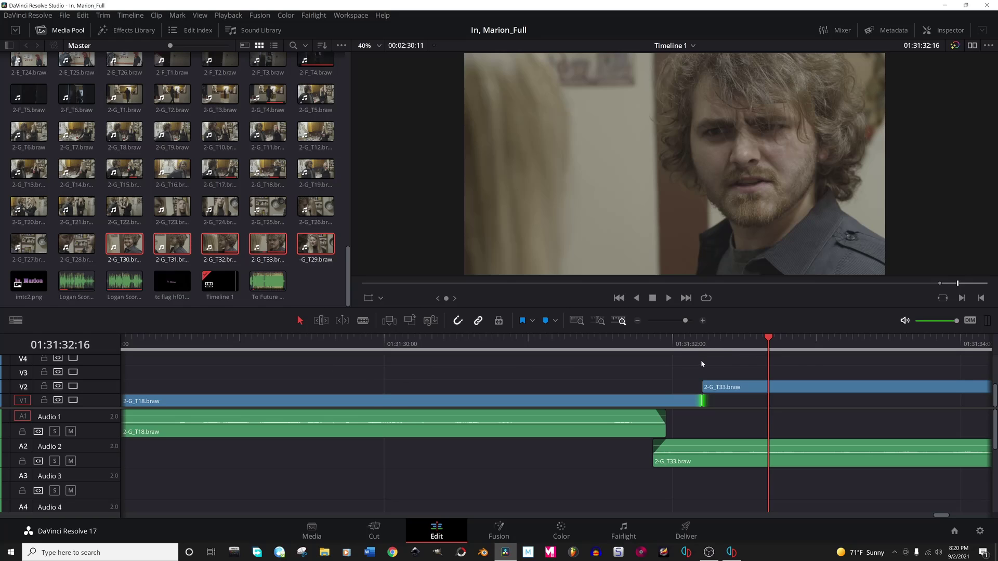
left_click(417, 343)
key("space")
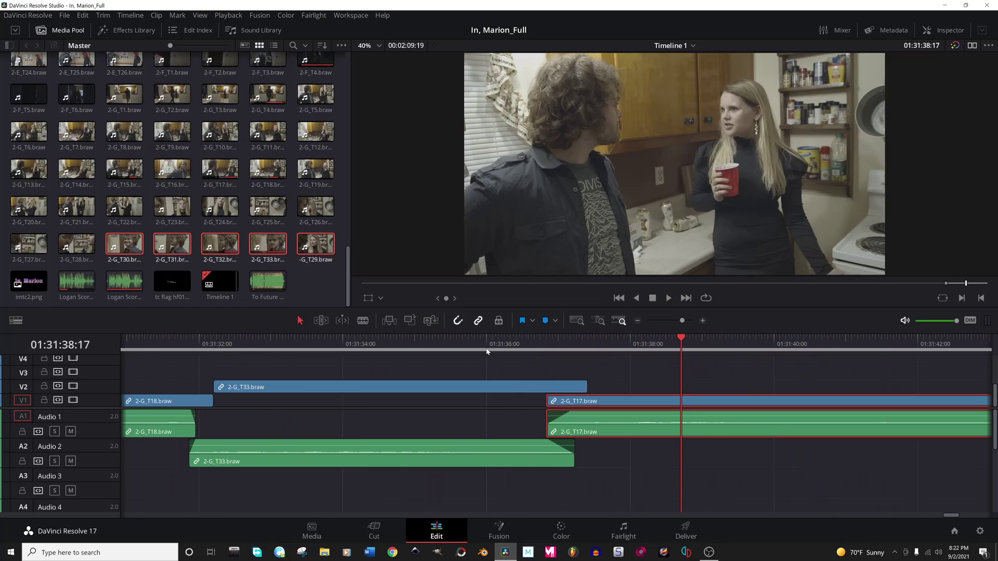
Play the transition from 2-G_T33 to 2-G_T17 repeatedly and nudge the 2-G_T17 clip slightly earlier on V1.
left_click(486, 352)
key("space")
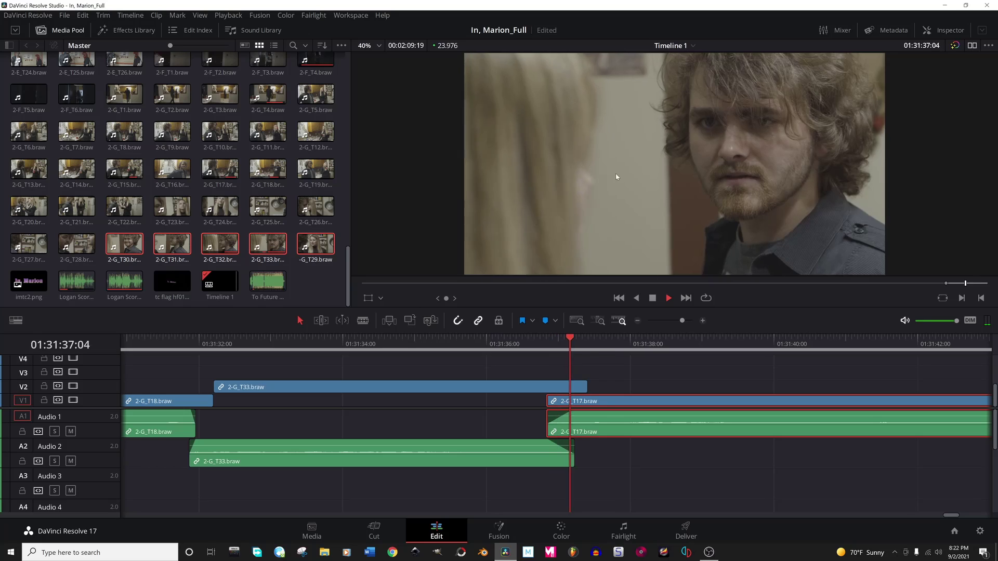
key("space")
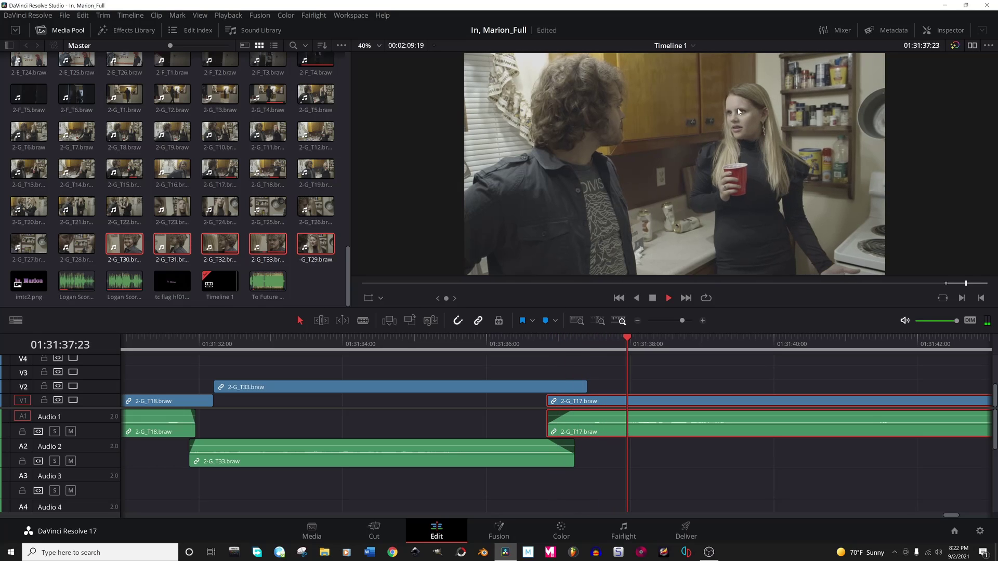
left_click(508, 347)
left_click(333, 347)
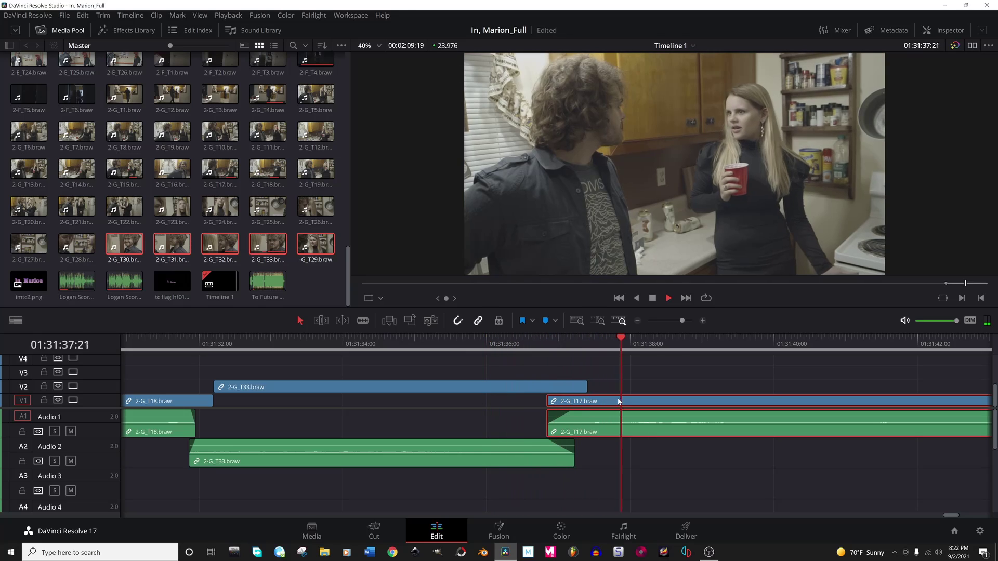
key("space")
left_click_drag(620, 401, 590, 407)
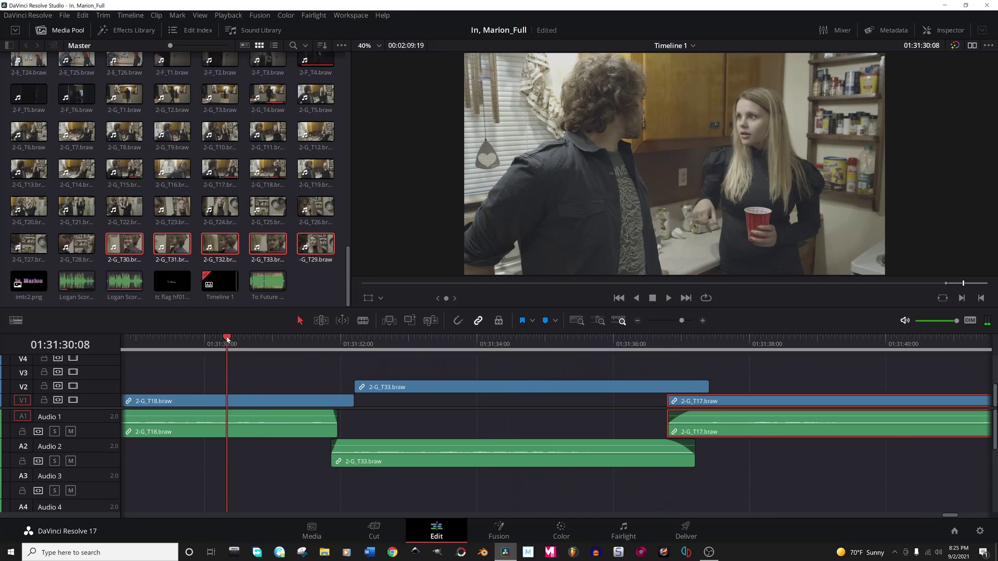
Play the sequence from 01:31:30:08 through the 2-G_T18, 2-G_T33 and 2-G_T17 clips.
key("space")
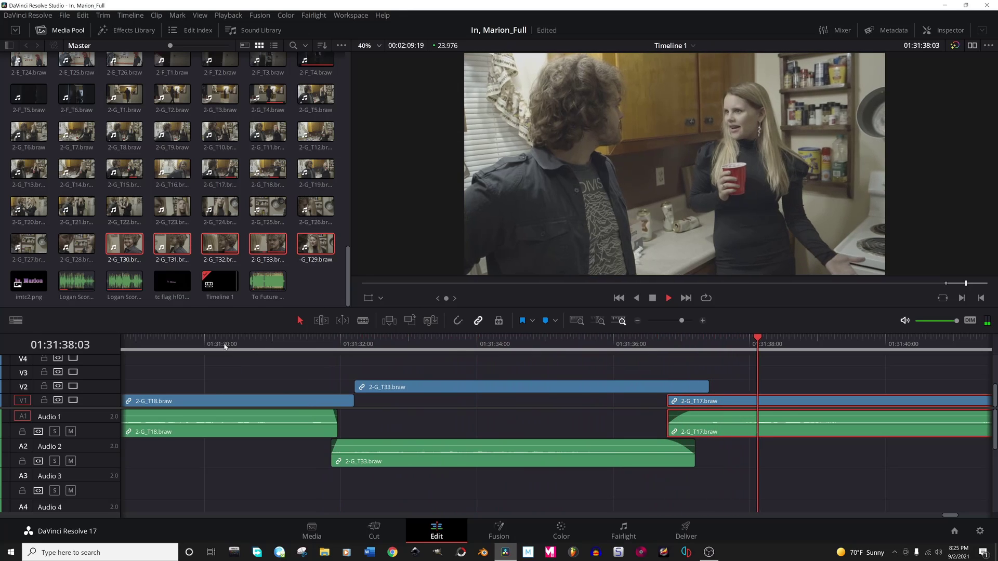
key("space")
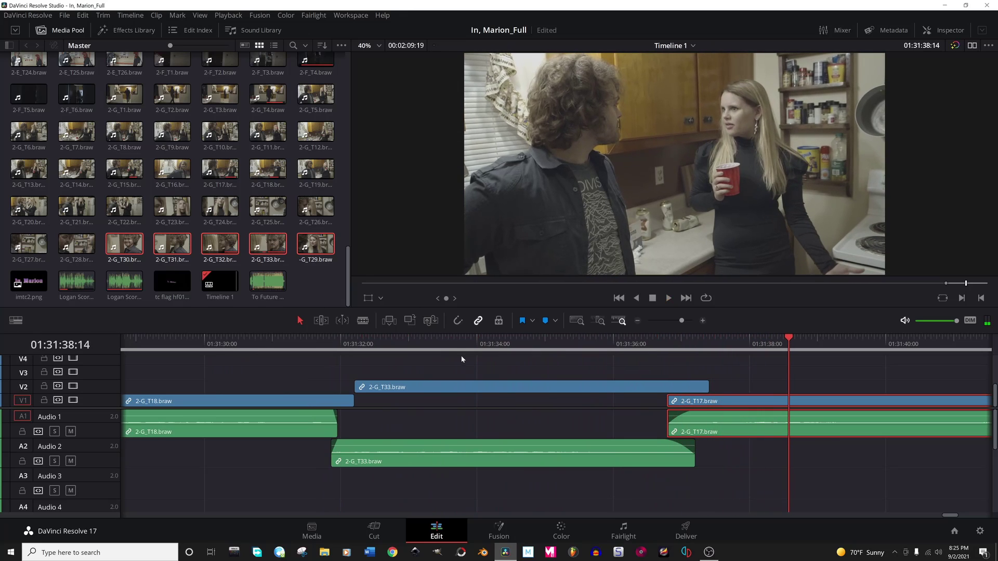
Play the transition from 2-G_T33 to 2-G_T17, starting from about 01:31:34:00.
scroll(507, 397, "down", 2)
scroll(507, 398, "left", 2)
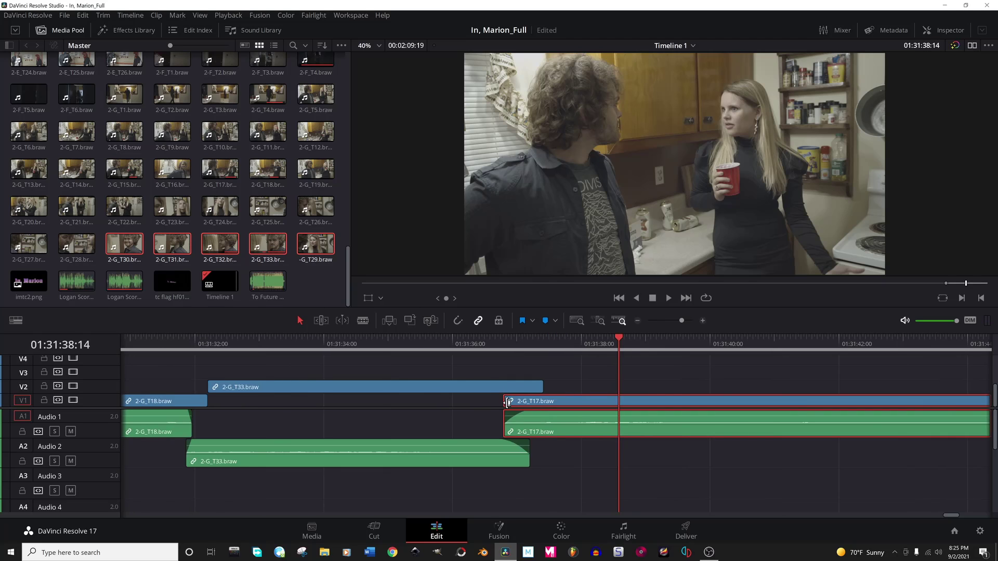
scroll(507, 402, "right", 2)
scroll(507, 406, "left", 2)
left_click(418, 343)
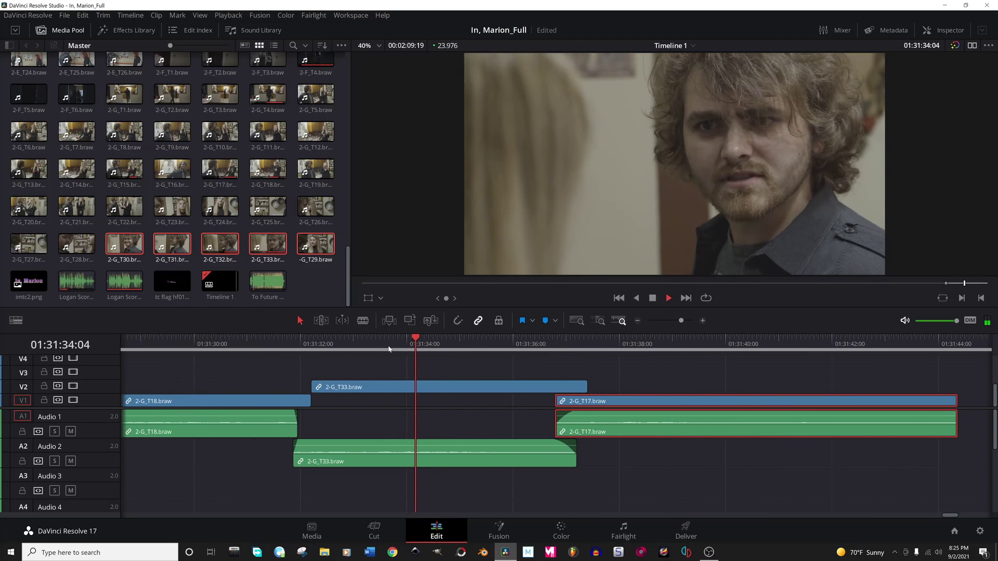
key("space")
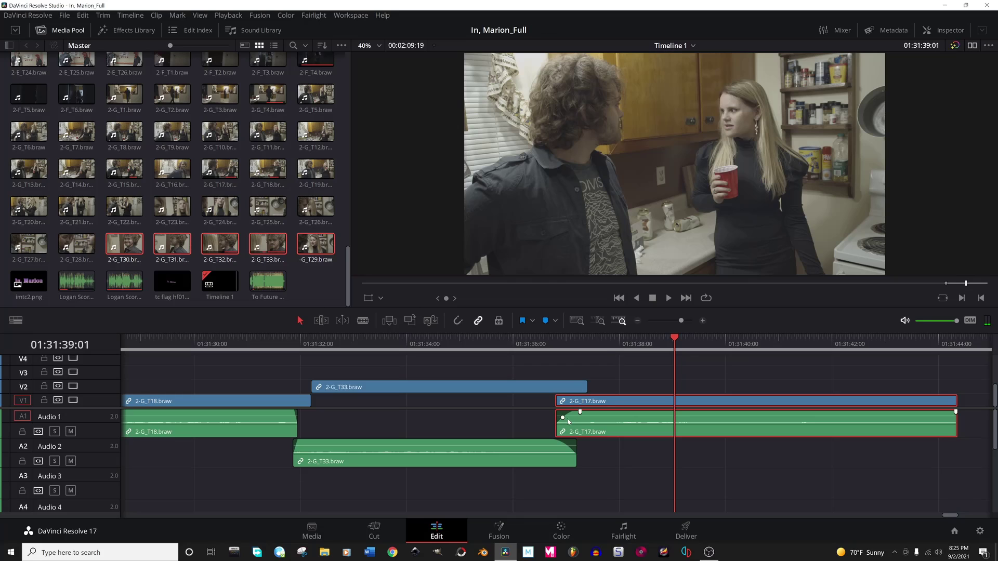
Try moving the 2-G_T17 clip about one second earlier on V1, replay the transition, and undo the move.
scroll(569, 421, "down", 2)
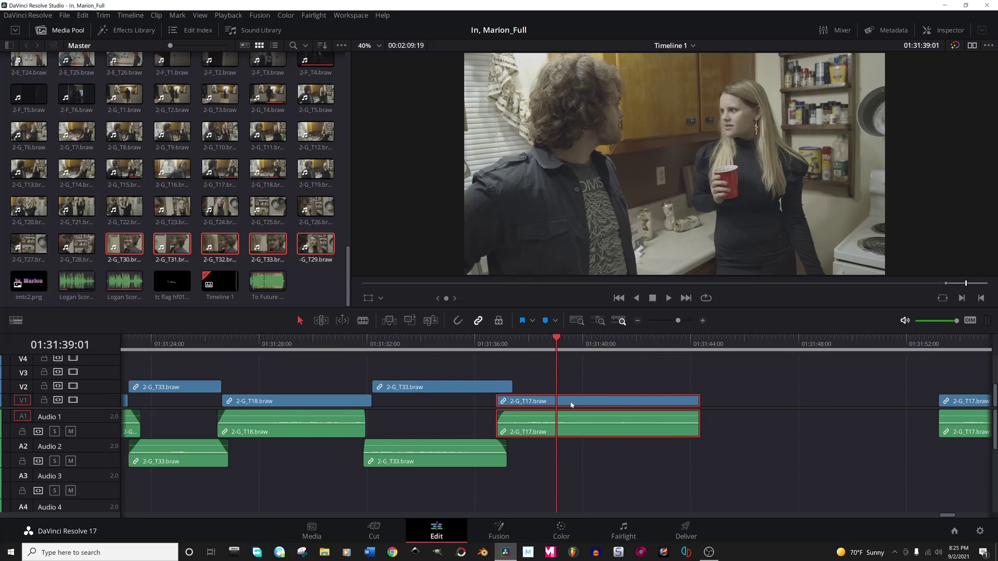
left_click_drag(572, 405, 553, 407)
key("ctrl+z")
key("space")
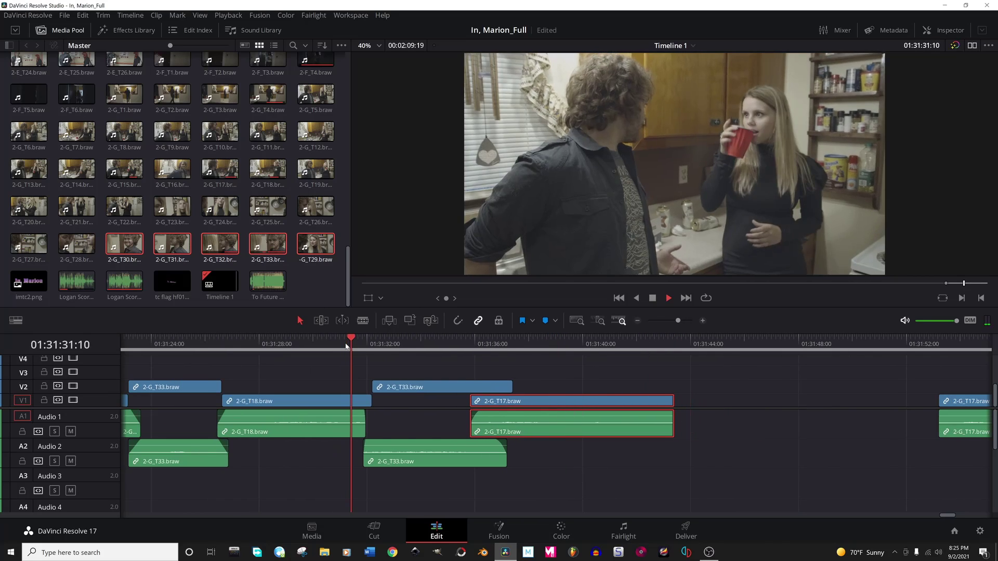
scroll(363, 341, "up", 2)
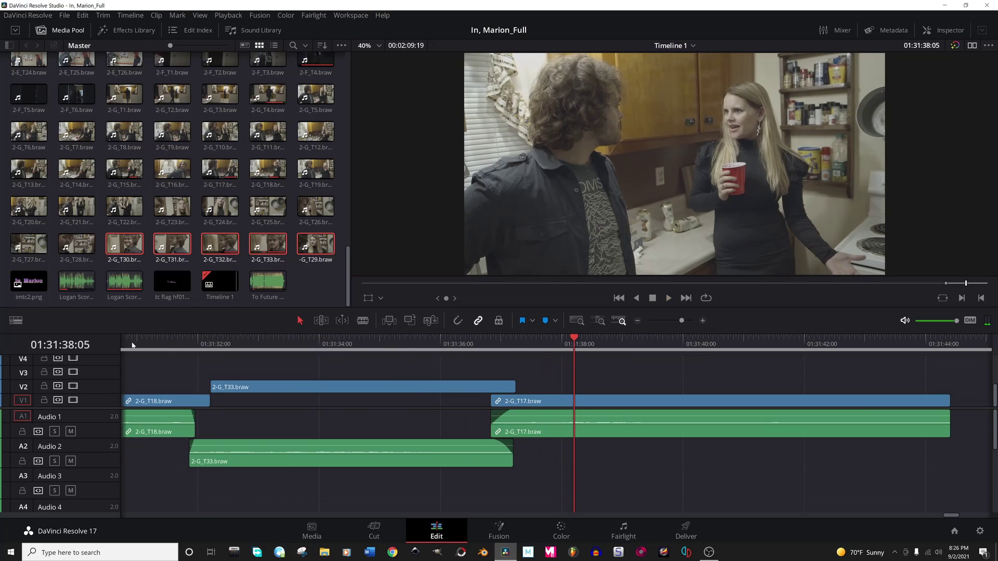
Play the sequence from 01:31:28:06 through the 2-G_T33 clip into 2-G_T17.
scroll(366, 421, "down", 2)
left_click(176, 343)
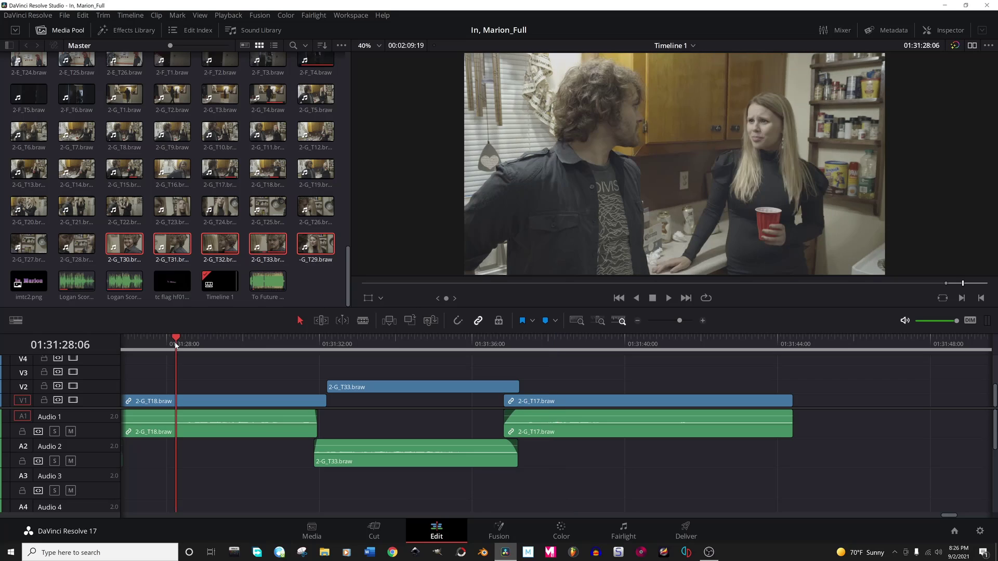
key("space")
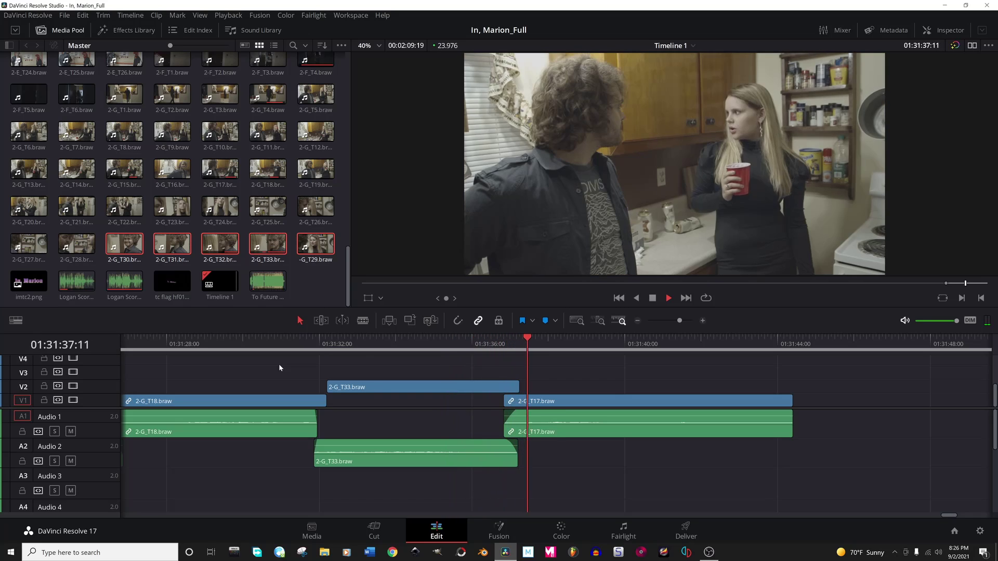
key("space")
Extend the 2-G_T33 picture on V2 to just before 01:31:38:00 without changing its audio, and replay the transition.
scroll(415, 372, "up", 5)
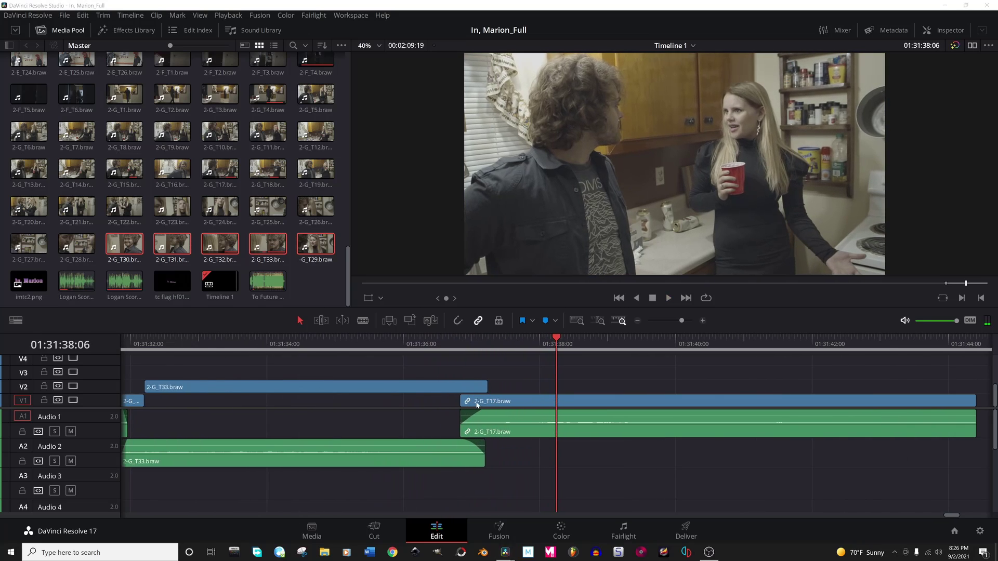
scroll(478, 414, "up", 2)
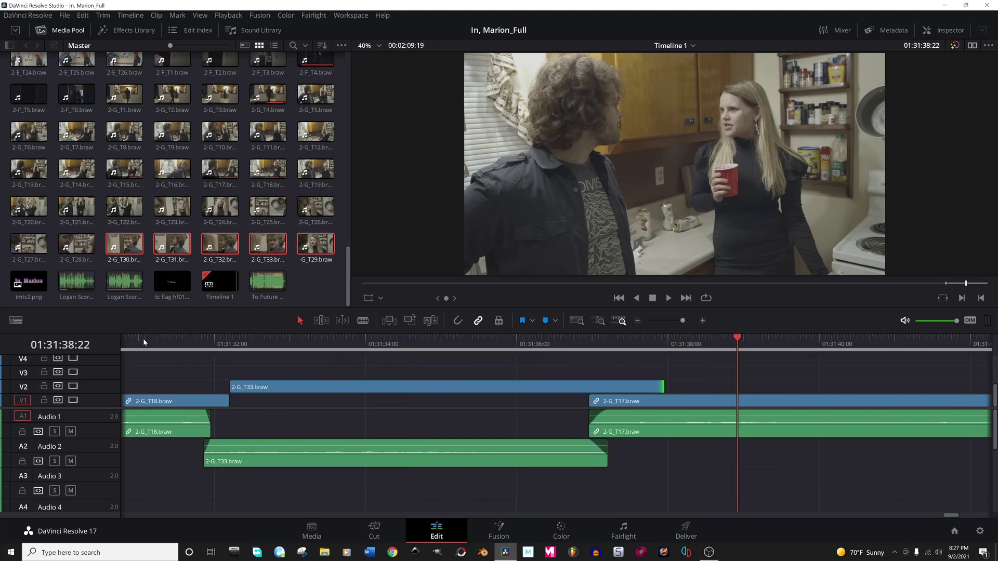
left_click(143, 341)
key("space")
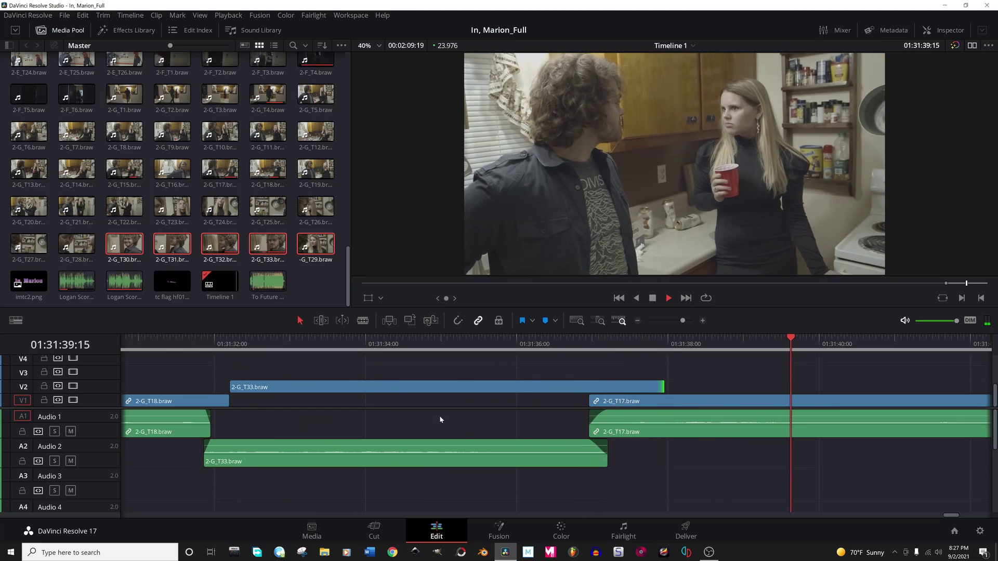
key("space")
Trim the start of the 2-G_T17 picture on V1 to the end of the 2-G_T33 picture, independently of its audio, and replay the cut.
left_click(511, 391)
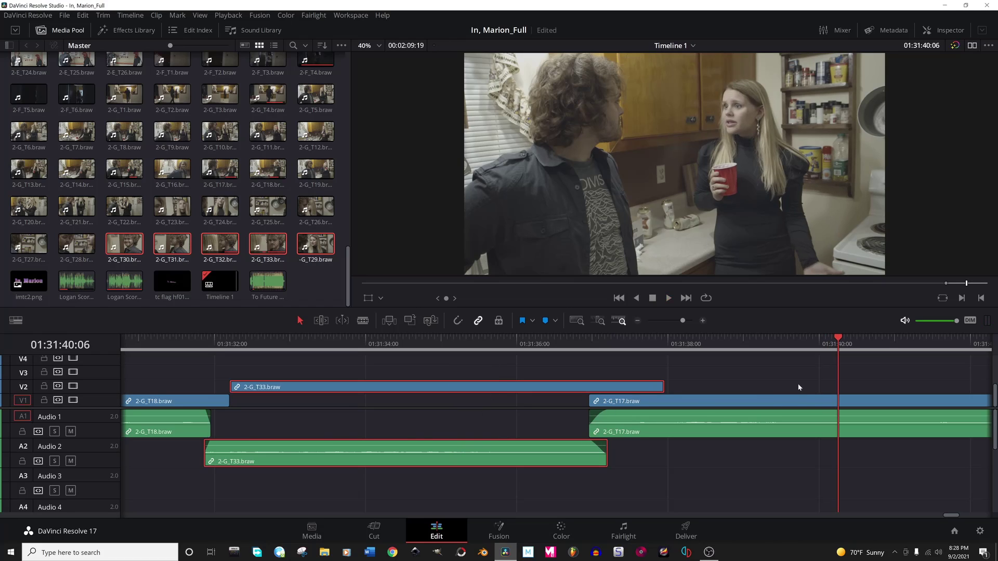
left_click(768, 419)
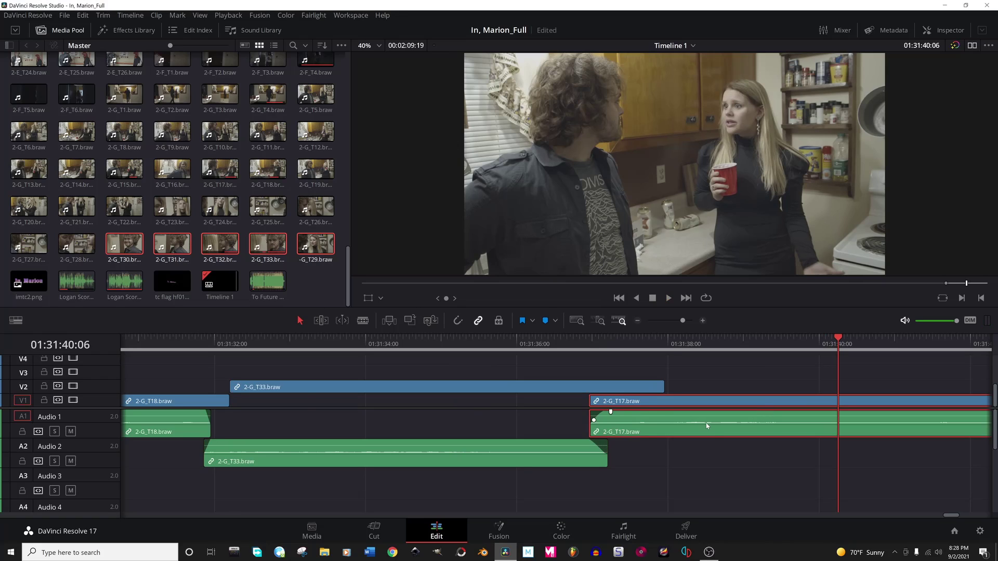
key("ctrl+minus")
key("ctrl+minus")
key("ctrl+minus")
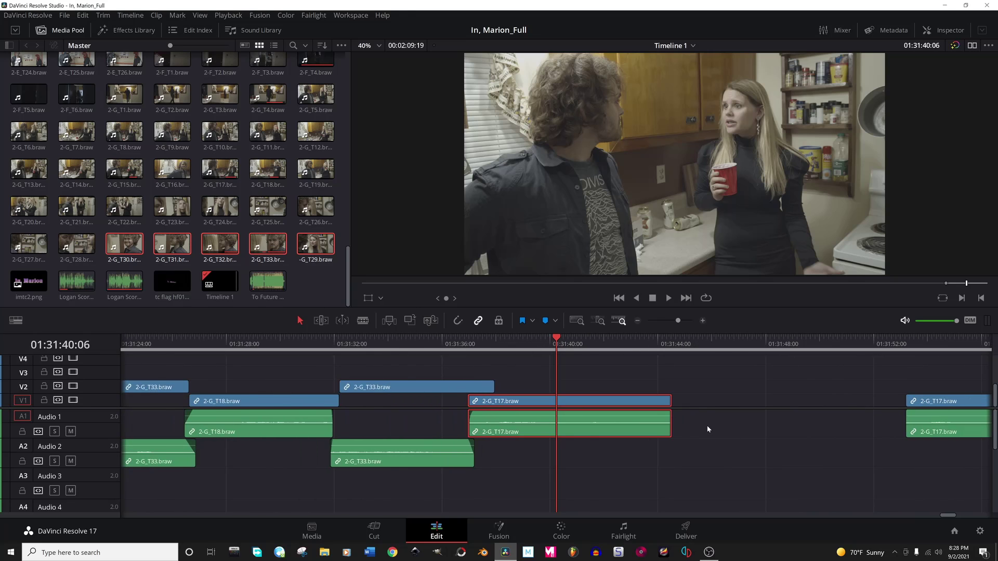
key("ctrl+minus")
left_click_drag(494, 401, 518, 401)
left_click(319, 346)
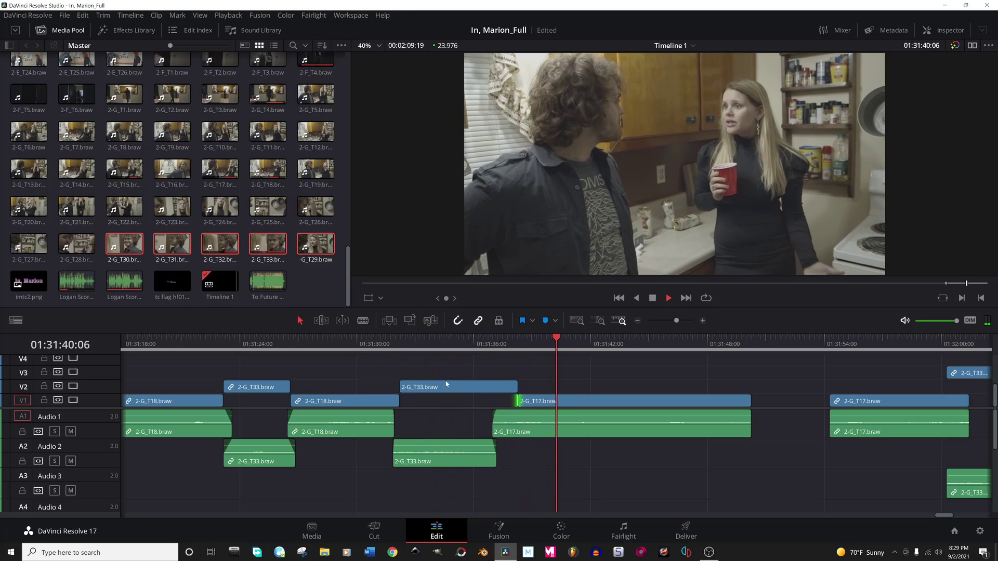
left_click(446, 386)
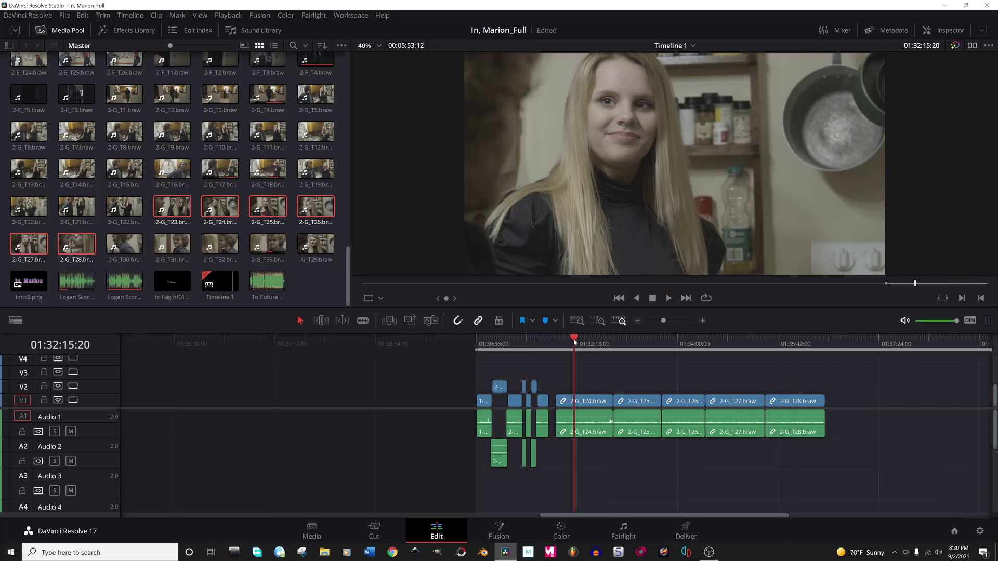
Compare the end of the assembled cut with the 2-G_T24 and 2-G_T25 takes for continuity and performance.
scroll(577, 380, "up", 4)
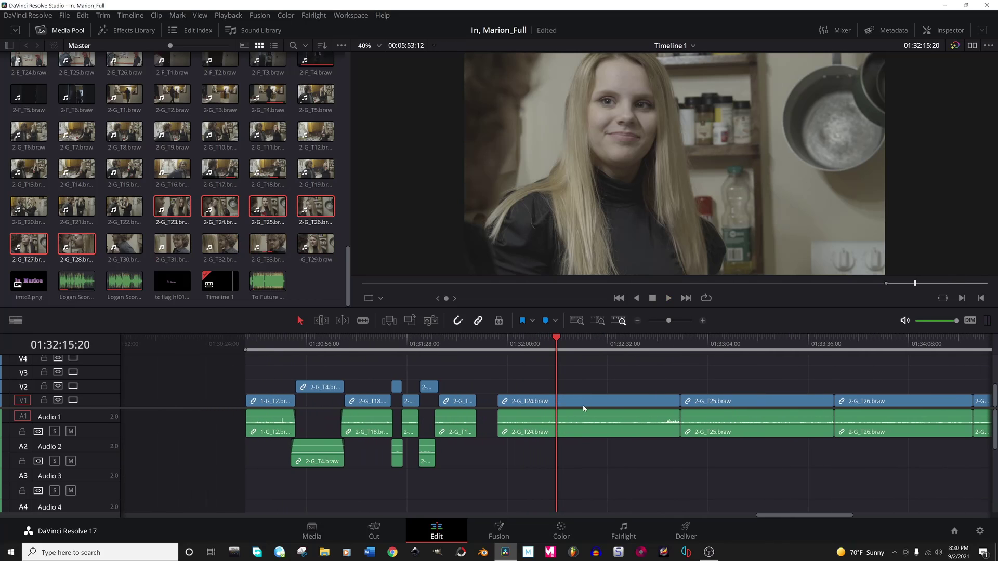
left_click(420, 348)
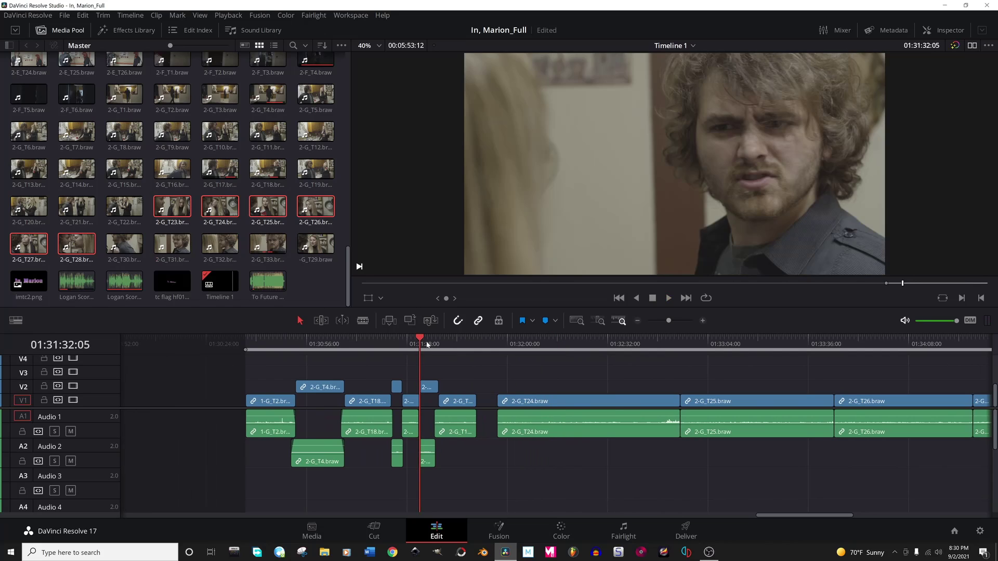
left_click(452, 348)
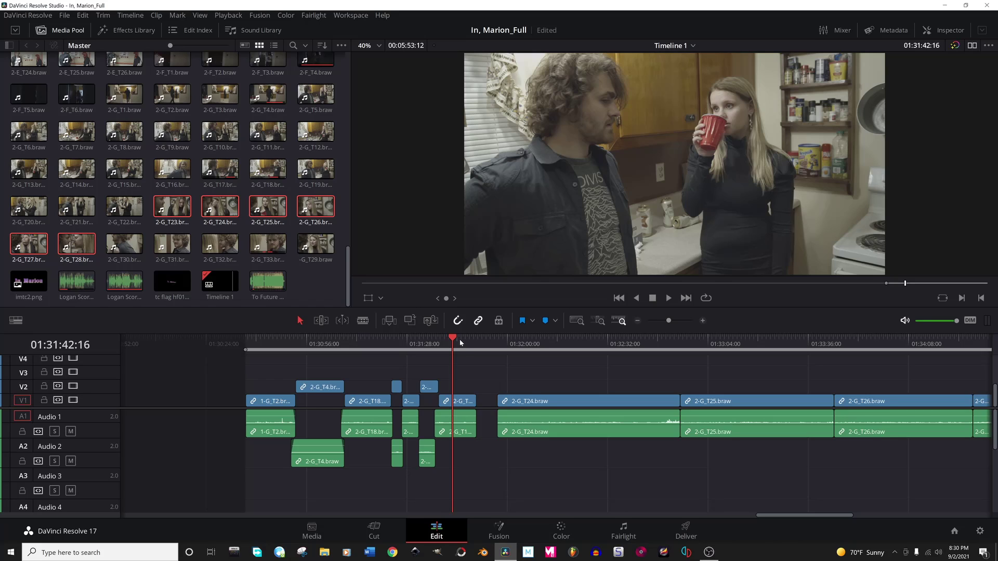
left_click(533, 343)
left_click(585, 343)
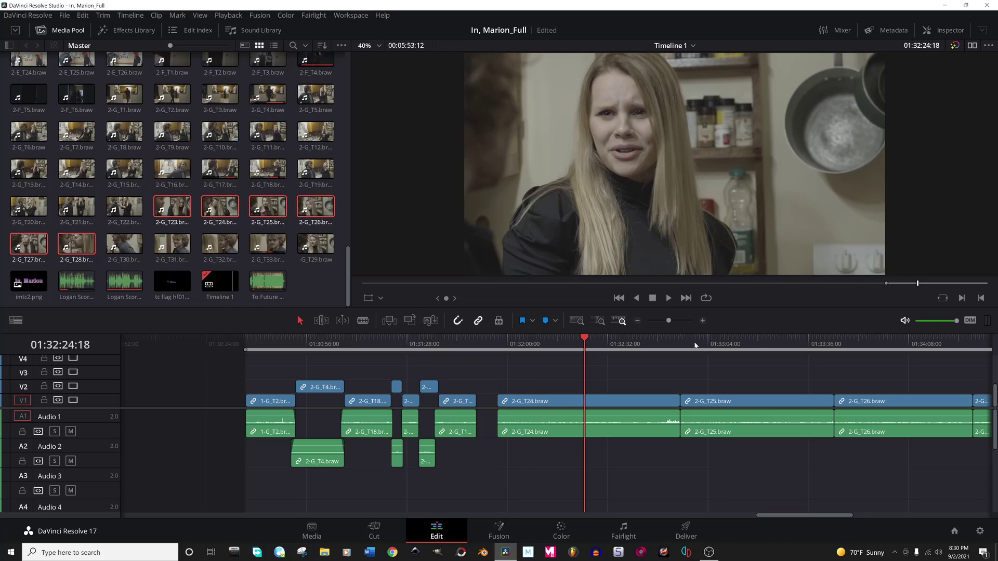
key("space")
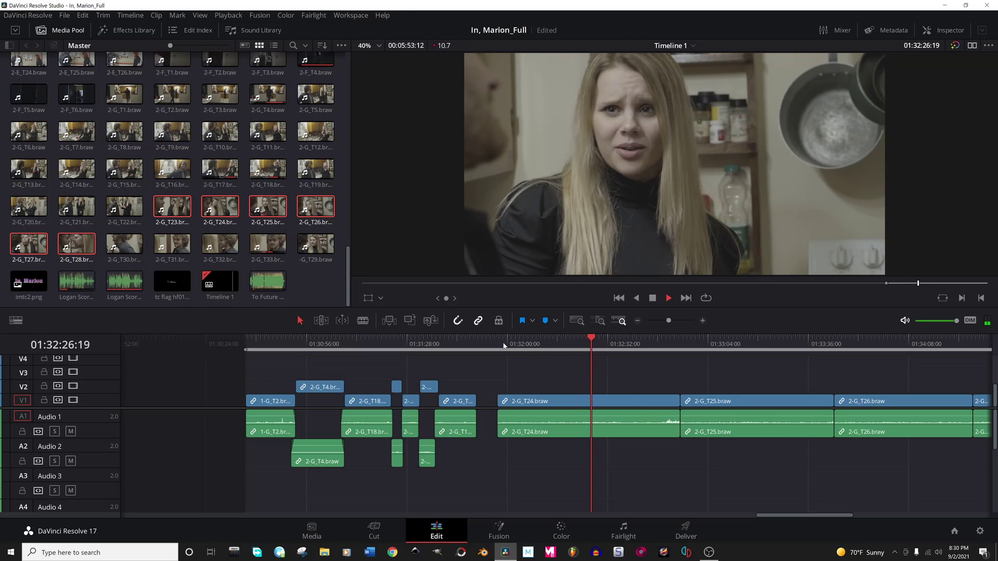
key("space")
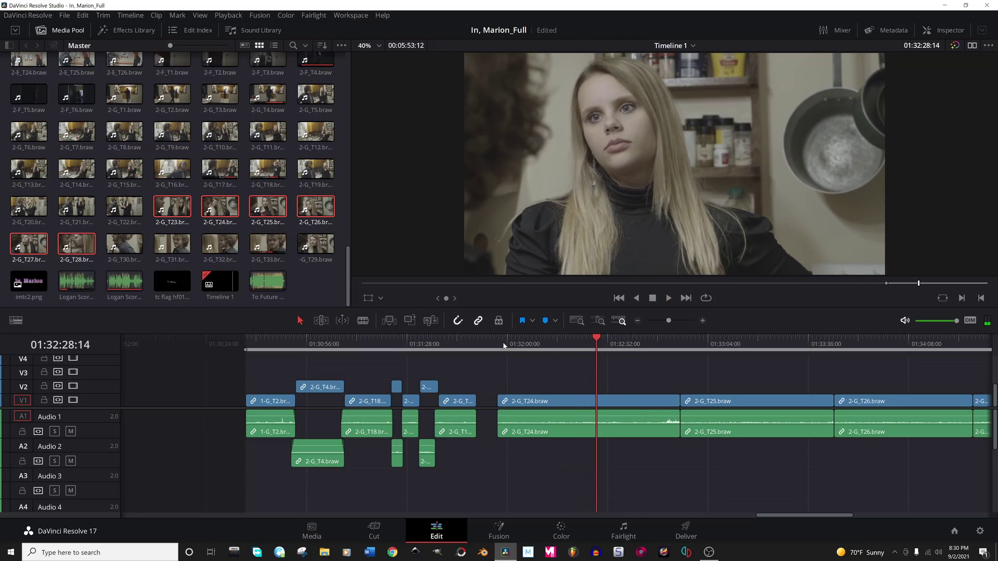
scroll(734, 351, "down", 4)
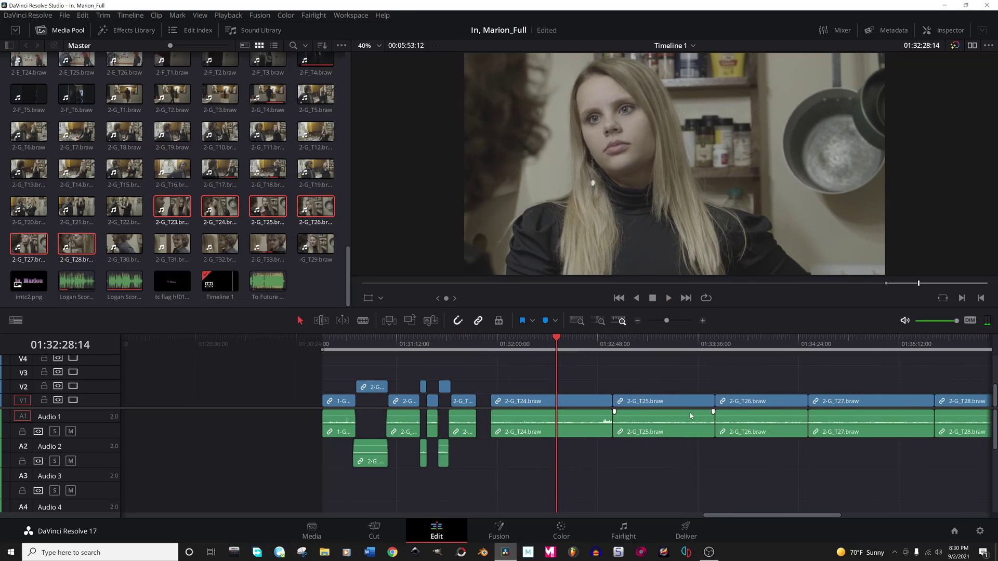
left_click(656, 350)
scroll(662, 394, "down", 2)
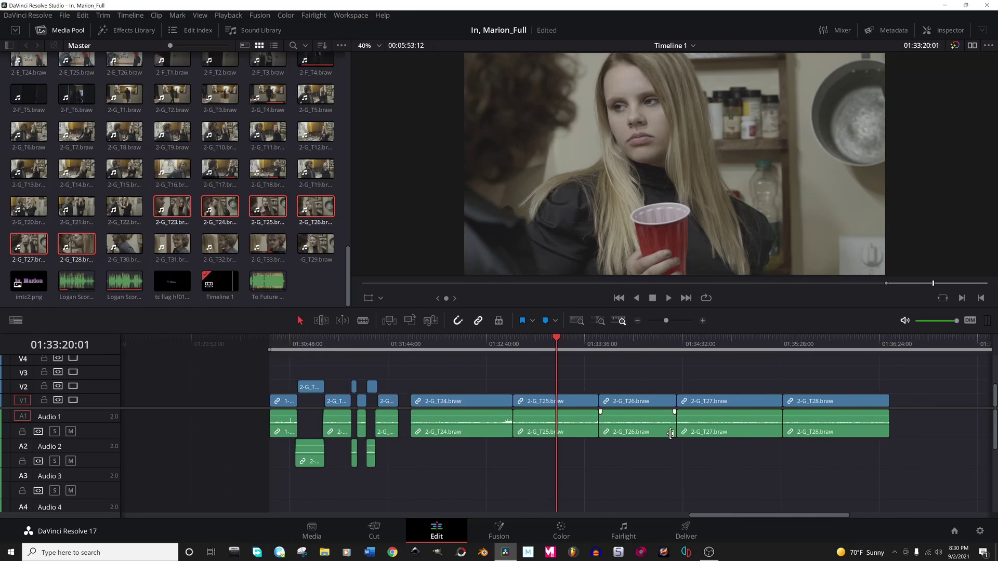
Sample the 2-G_T25 to 2-G_T28 takes and delete all five candidate clips, 2-G_T24 through 2-G_T28, from the timeline.
left_click_drag(911, 412, 514, 399)
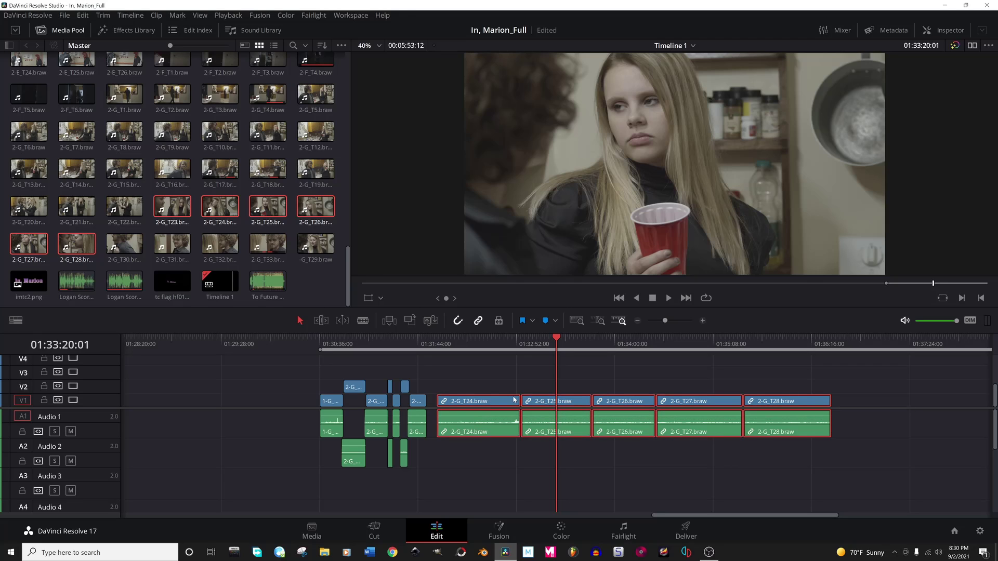
key("space")
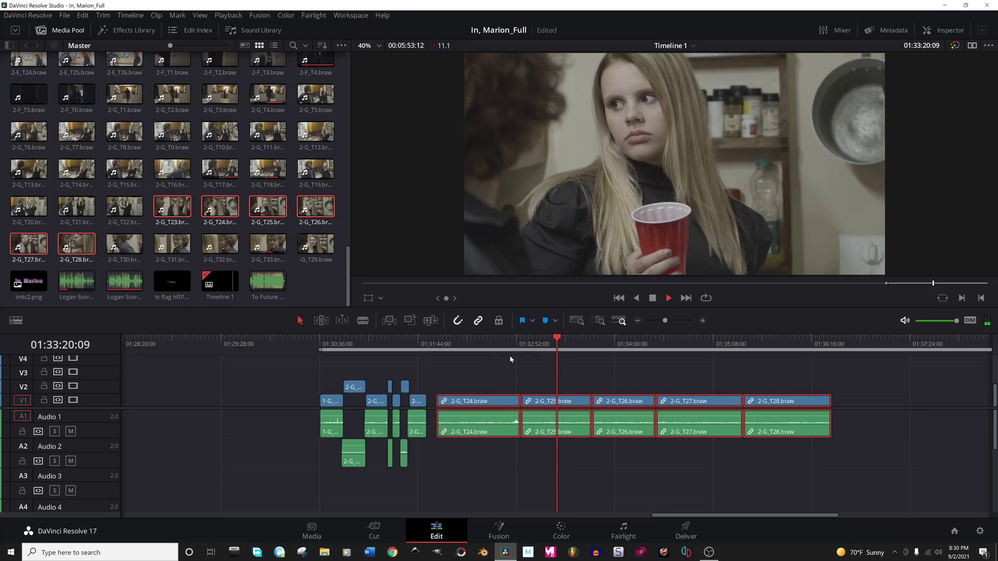
left_click(629, 347)
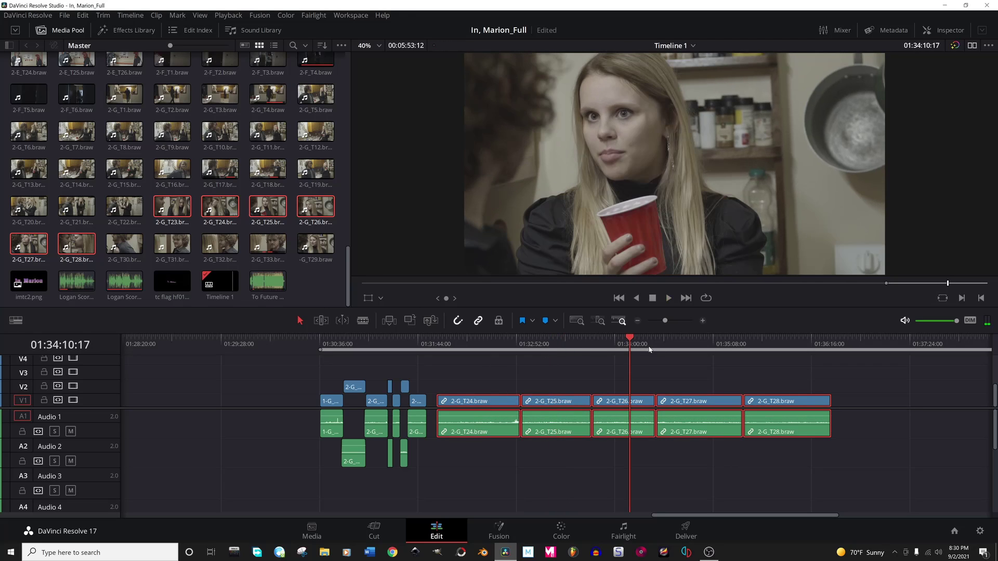
left_click(692, 347)
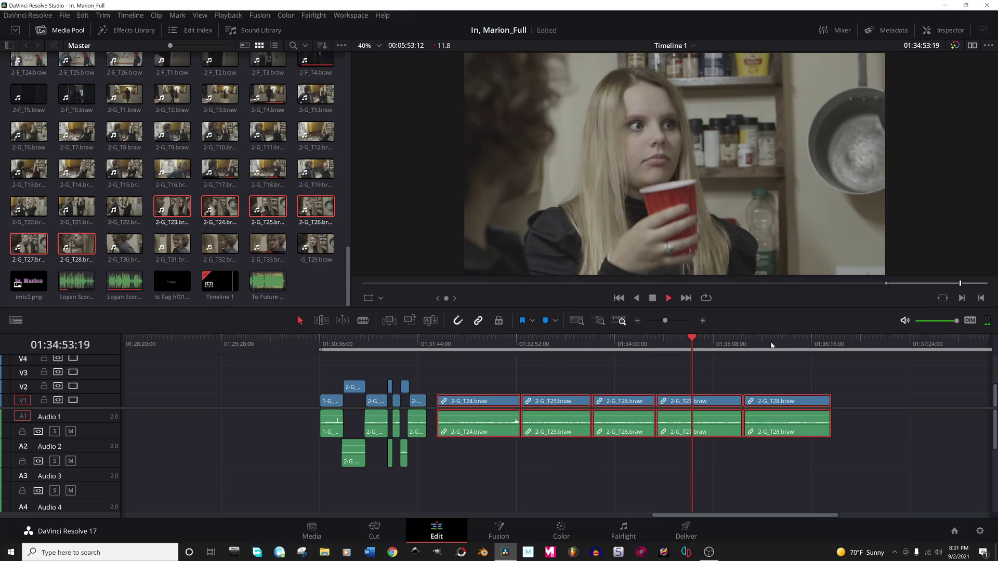
left_click(760, 347)
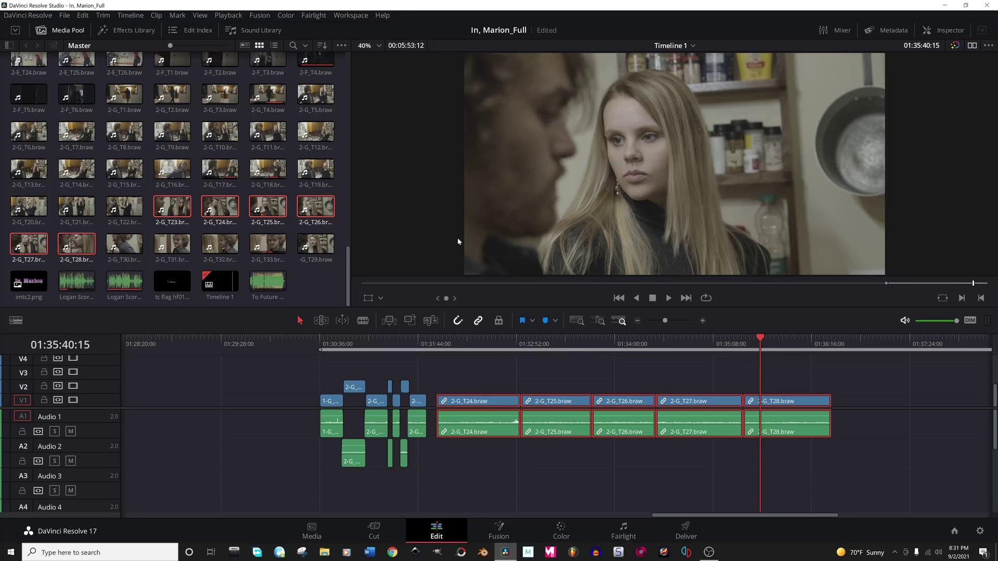
key("Delete")
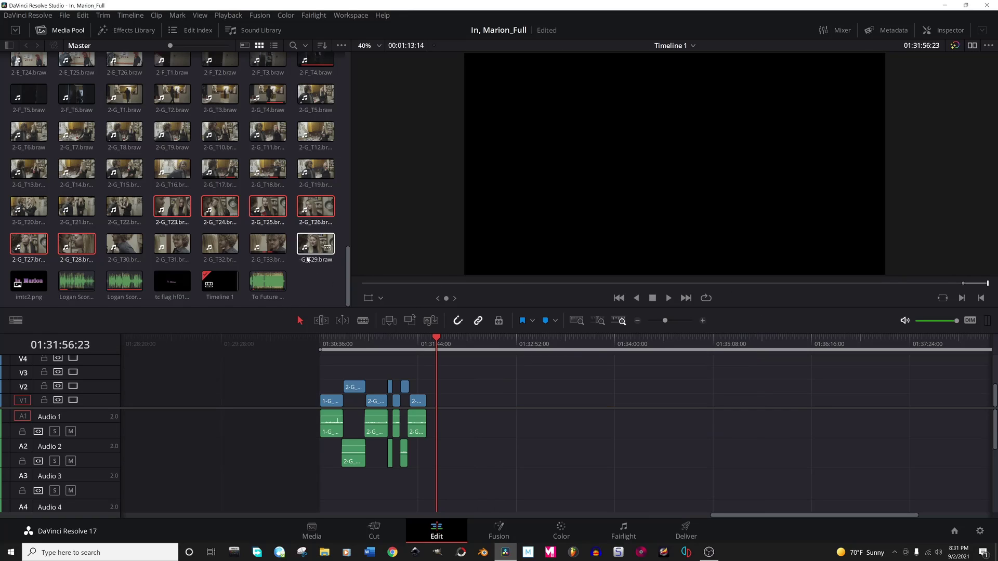
Place the 2-G_T30, T31, T32, T33 and T29 takes after the last 2-G_T17 clip on V1 and A1, and skim 2-G_T30.
left_click_drag(340, 248, 461, 401)
left_click(499, 348)
left_click_drag(499, 347, 531, 349)
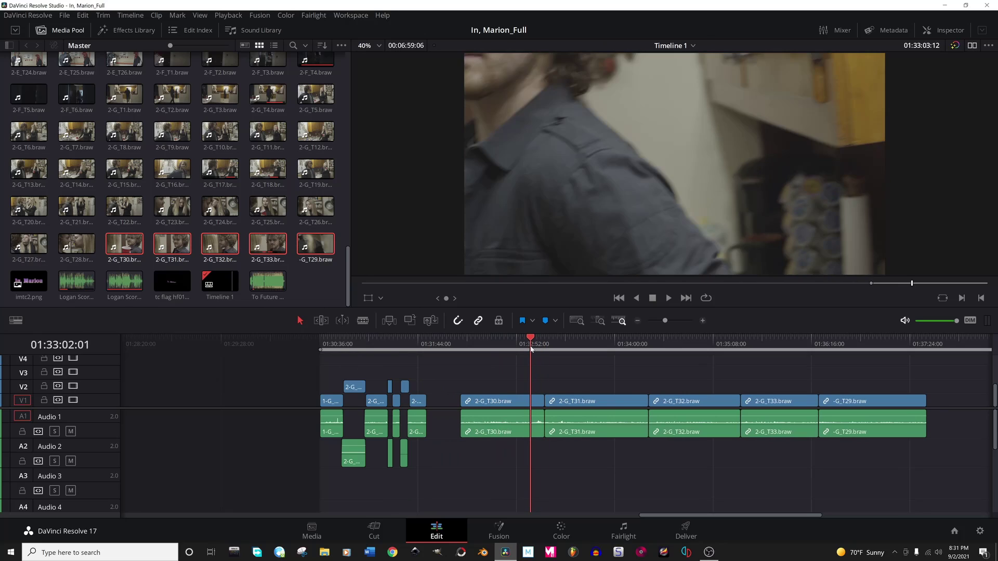
Examine the action in the 2-G_T30 take on the timeline and preview other takes in the media pool.
scroll(551, 359, "up", 2)
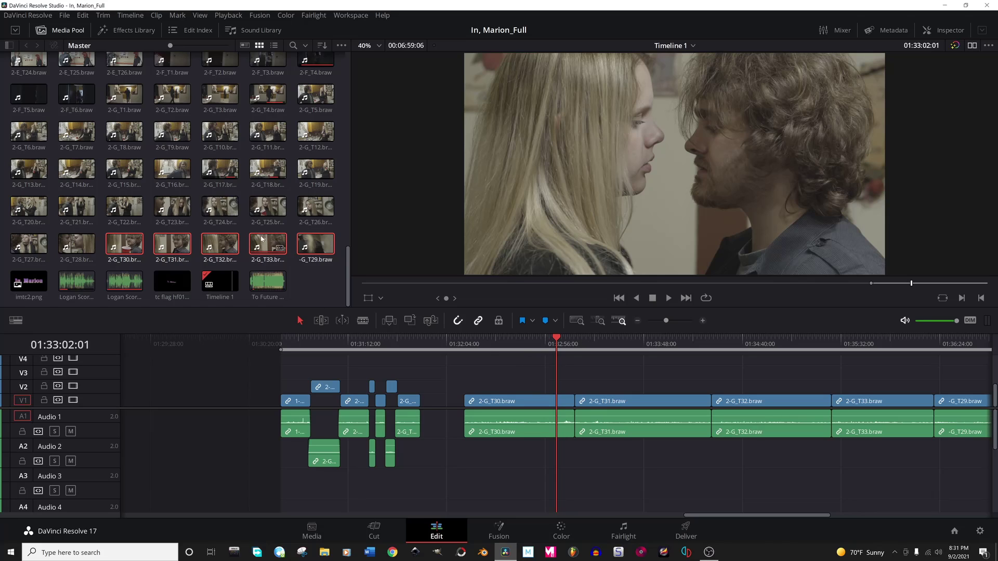
left_click(229, 210)
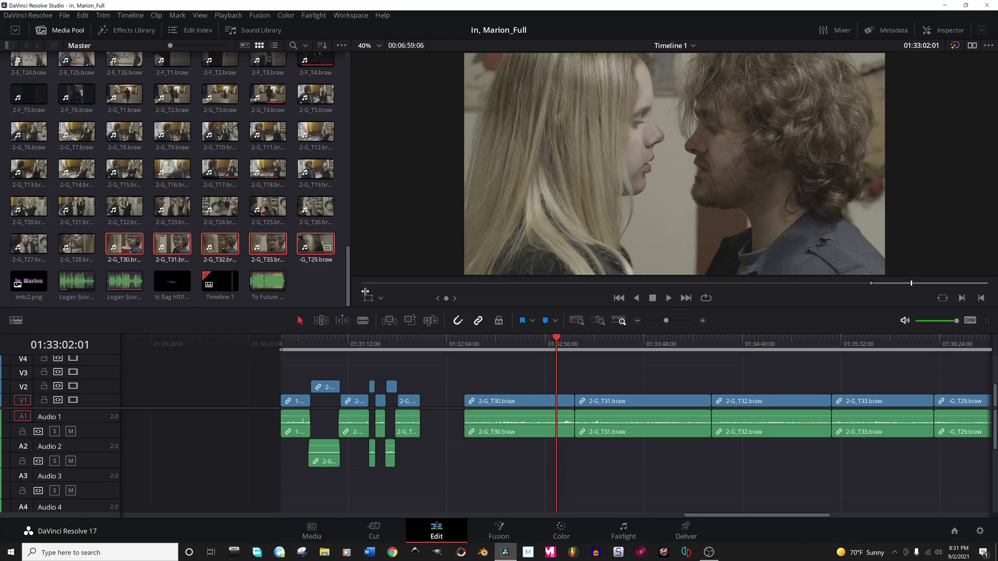
scroll(539, 399, "up", 3)
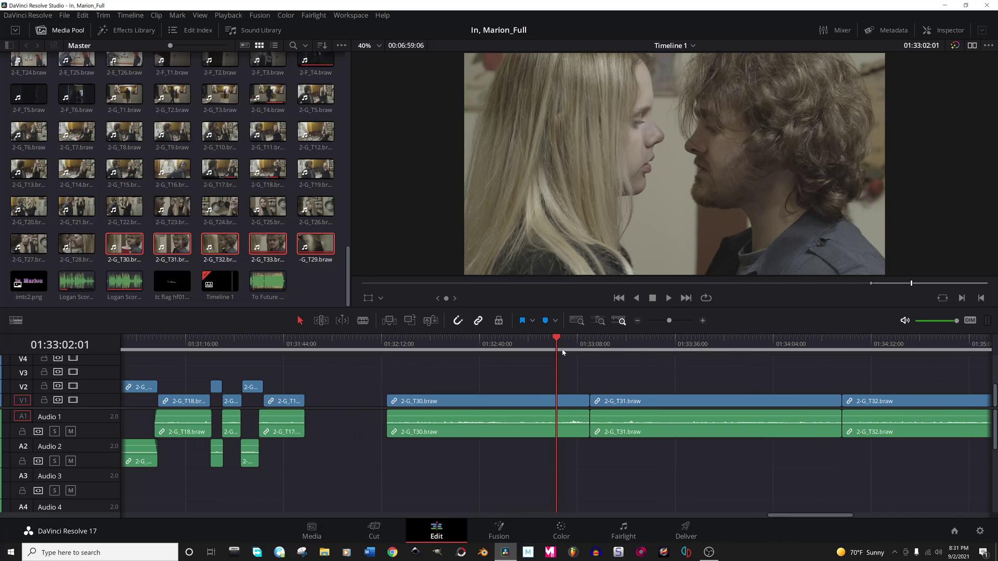
left_click(542, 339)
left_click_drag(542, 339, 514, 340)
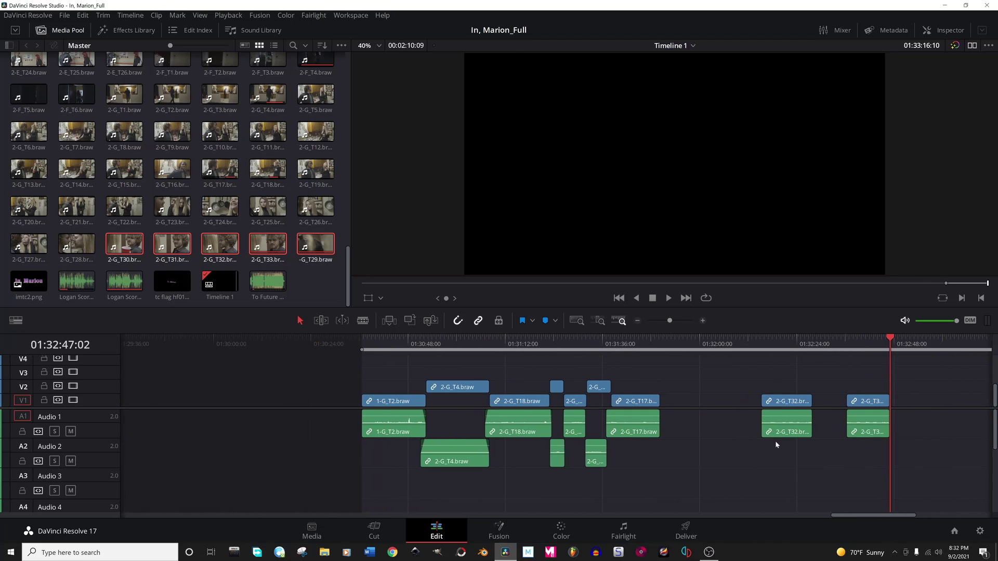
Compare the 2-G_T32 and 2-G_T33 takes with the red-cup action at the end of the last 2-G_T17 clip.
left_click(773, 346)
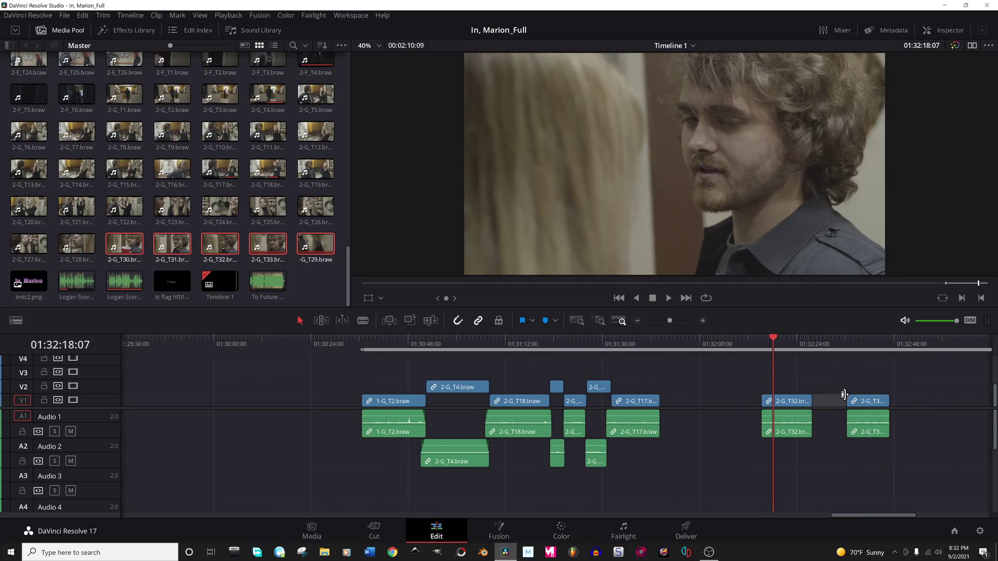
left_click(864, 344)
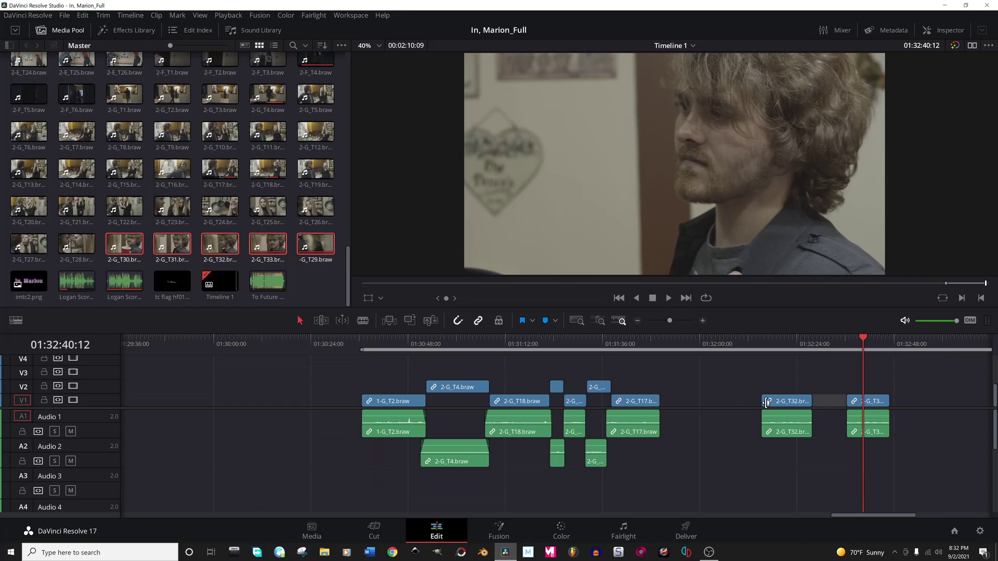
left_click(629, 344)
scroll(691, 413, "up", 1)
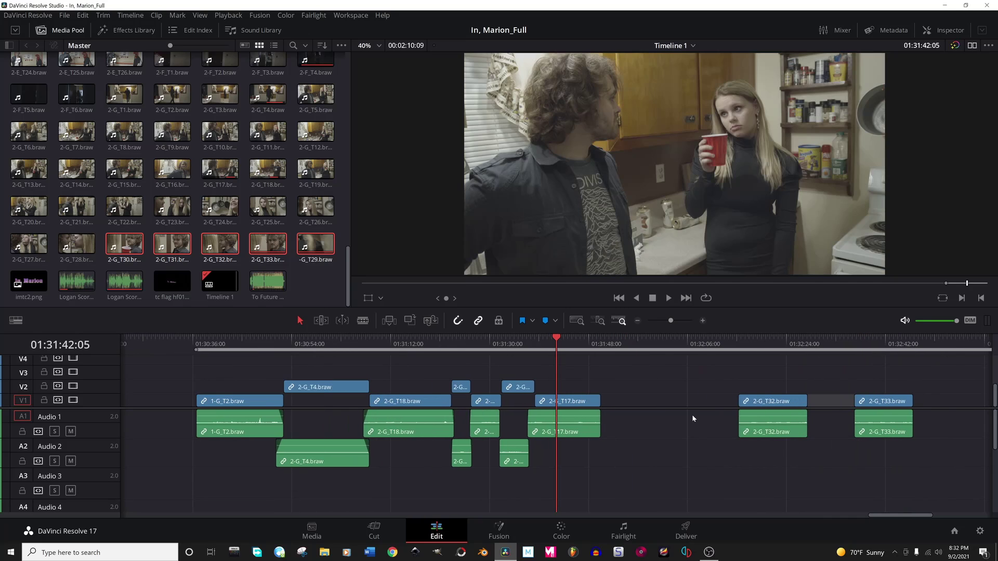
key("space")
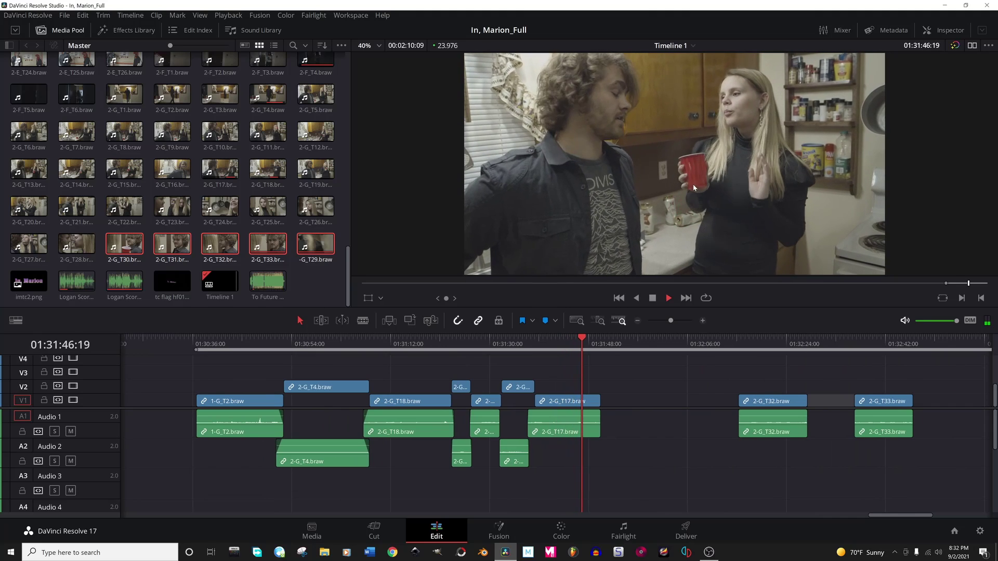
key("space")
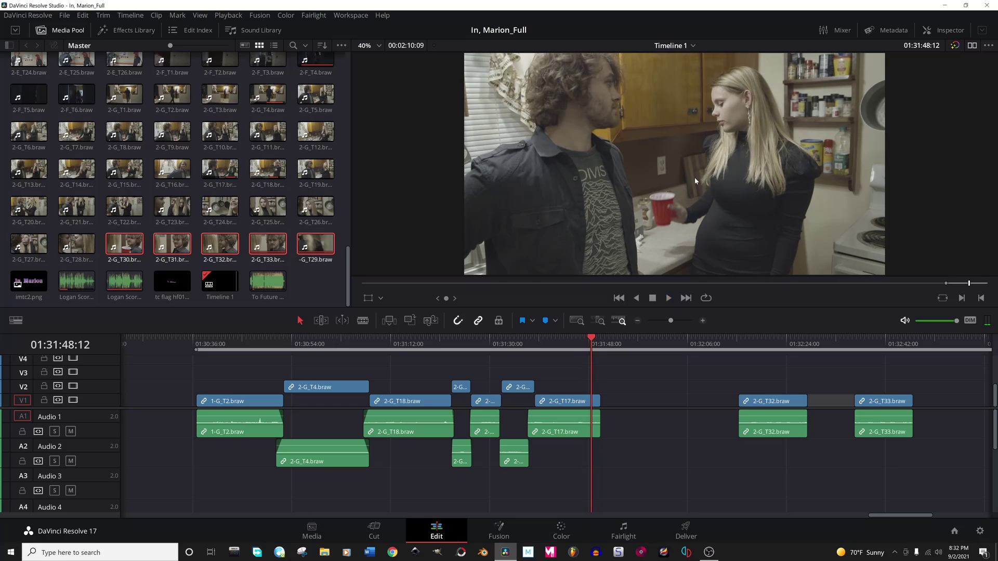
key("Left")
key("Left")
key("j")
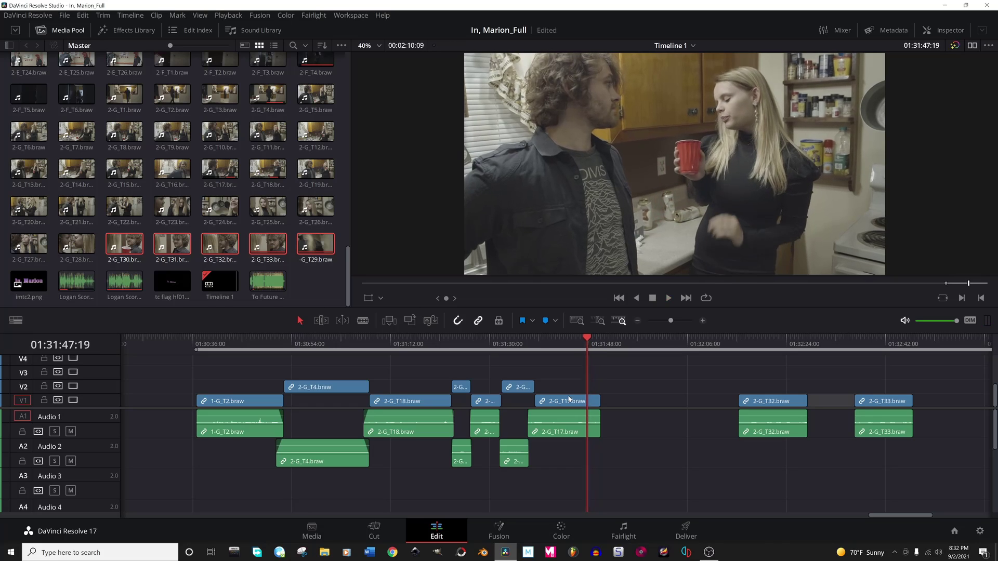
key("l")
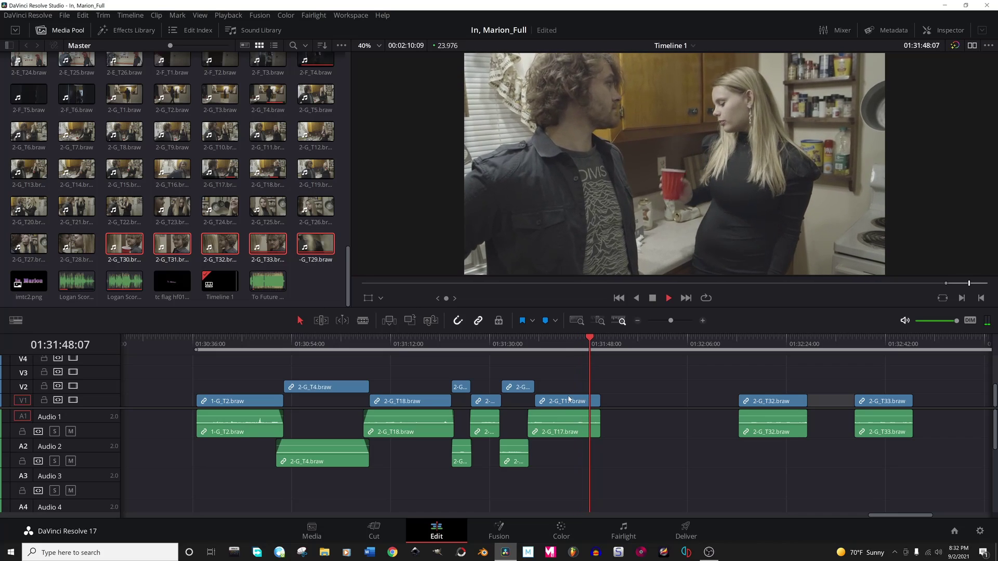
key("space")
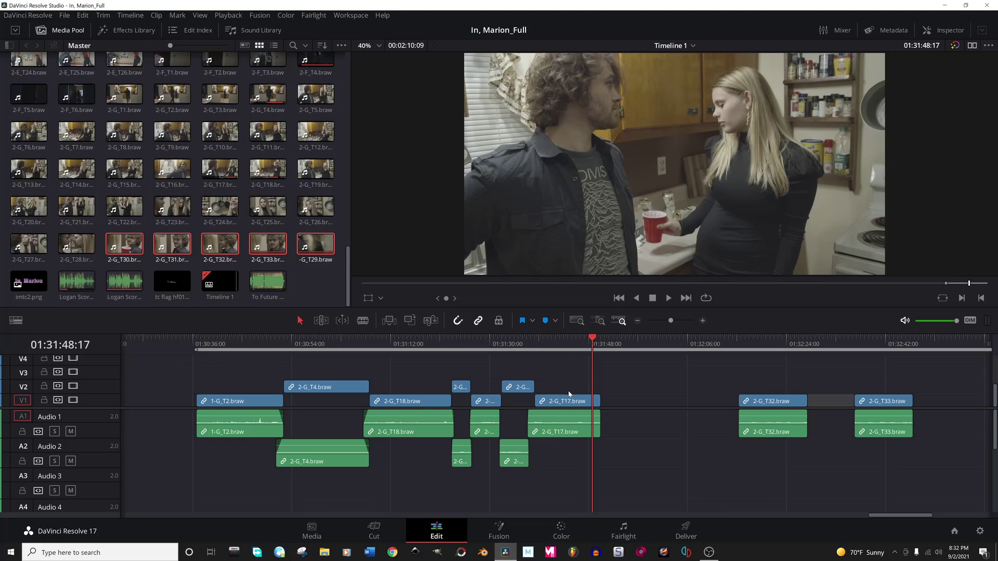
Extend the start of the 2-G_T32 clip back to about 01:32:13 on V1 and A1, and review it from there.
scroll(581, 381, "up", 1)
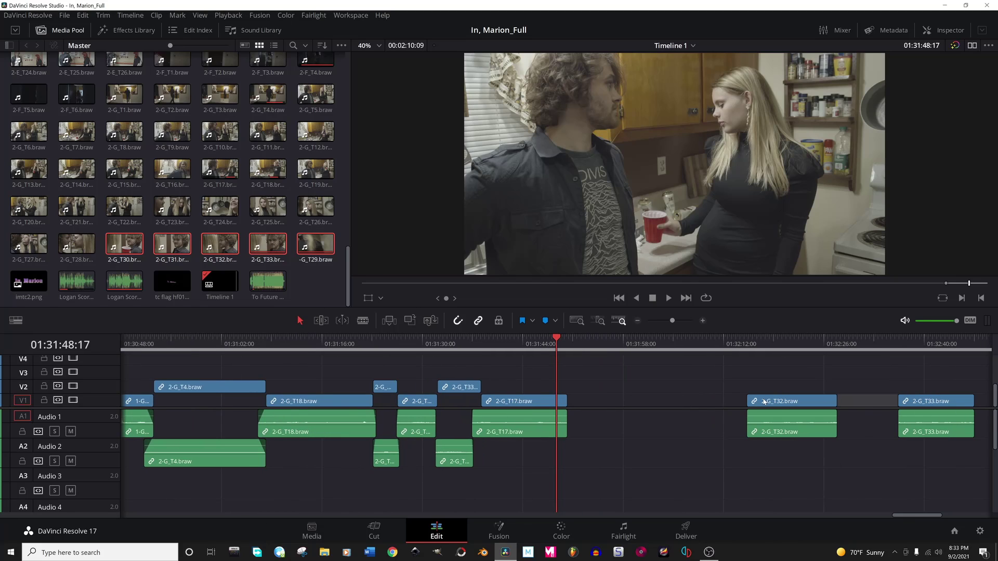
left_click_drag(748, 402, 723, 401)
left_click(516, 343)
key("space")
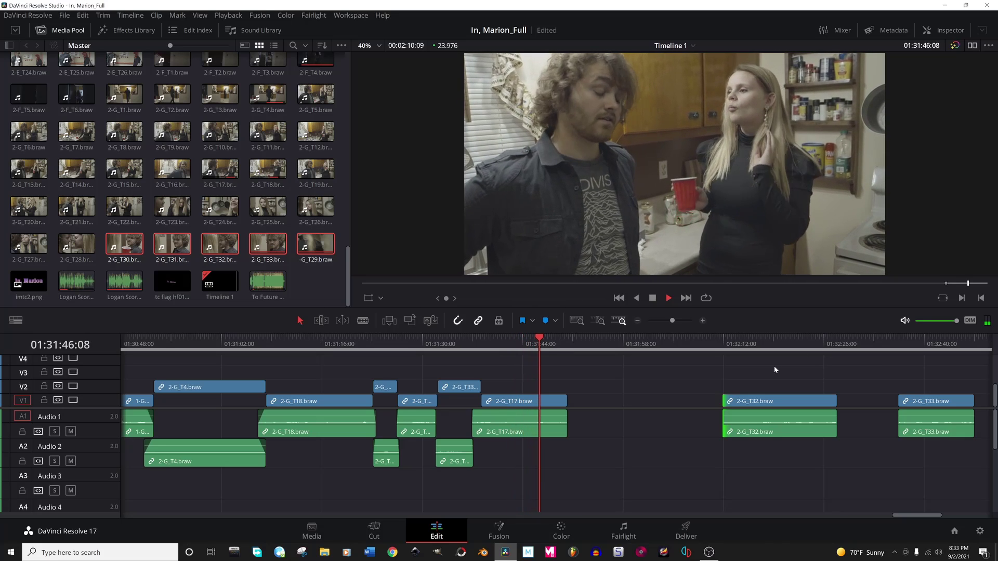
left_click_drag(723, 401, 720, 401)
key("space")
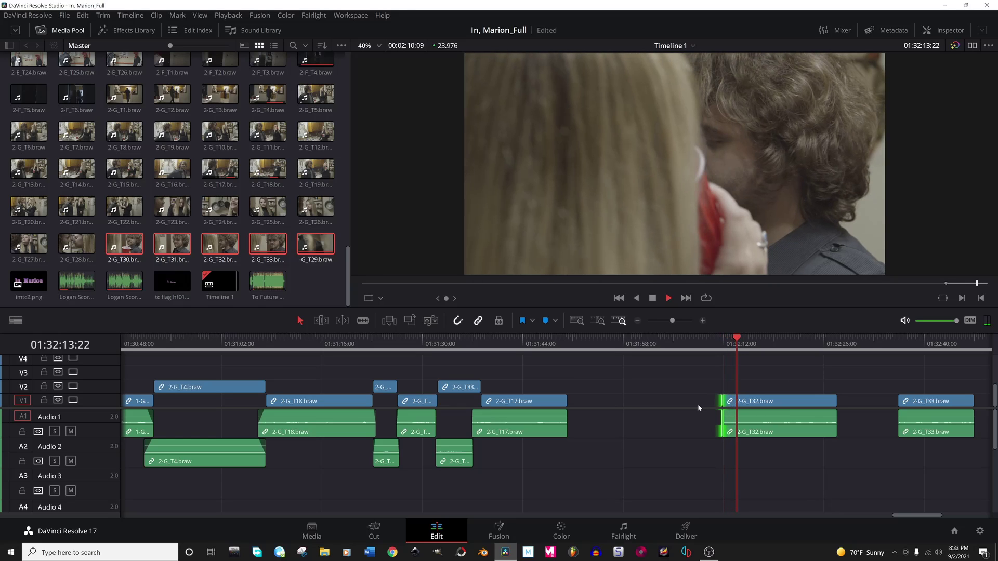
key("space")
scroll(596, 452, "up", 2)
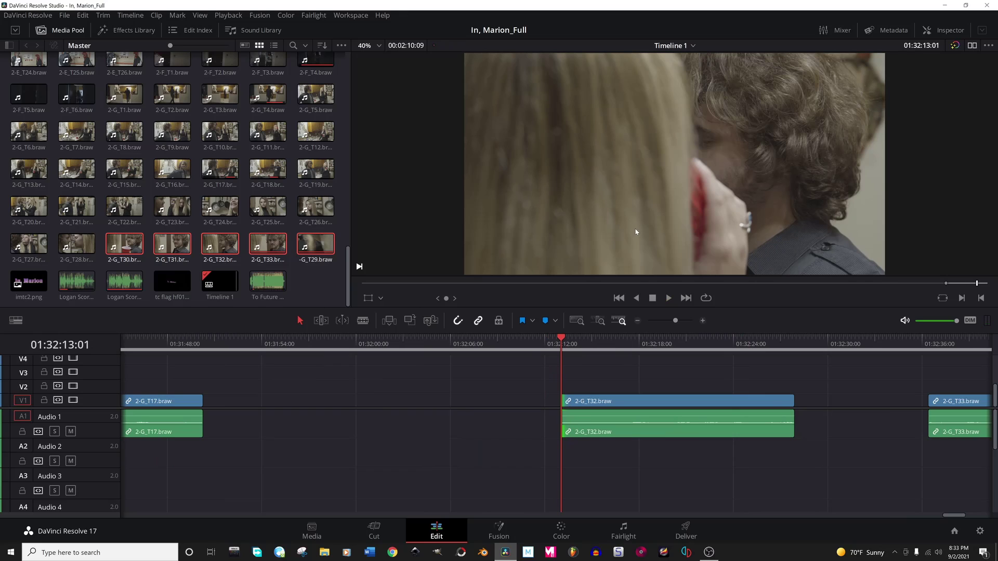
key("space")
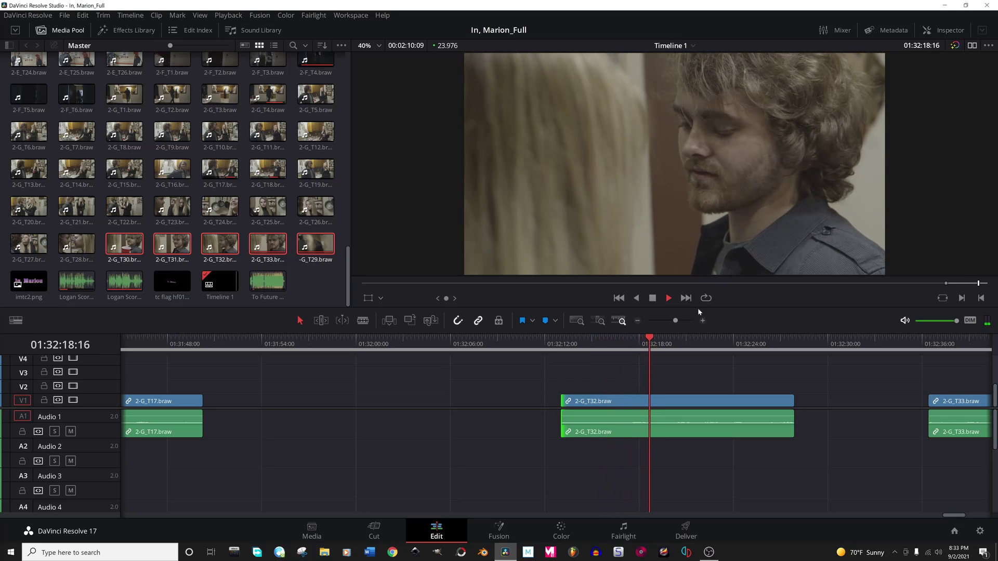
key("space")
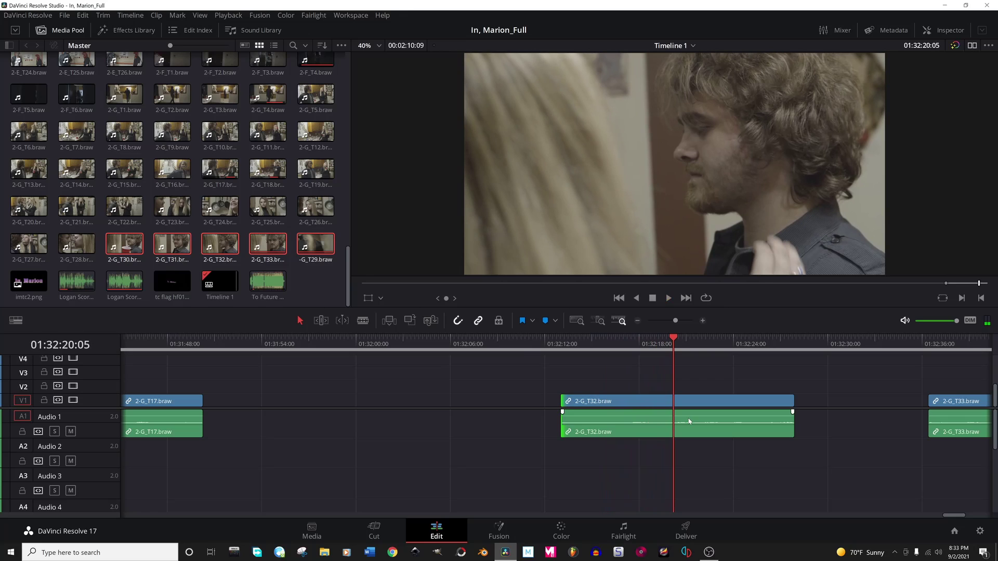
key("space")
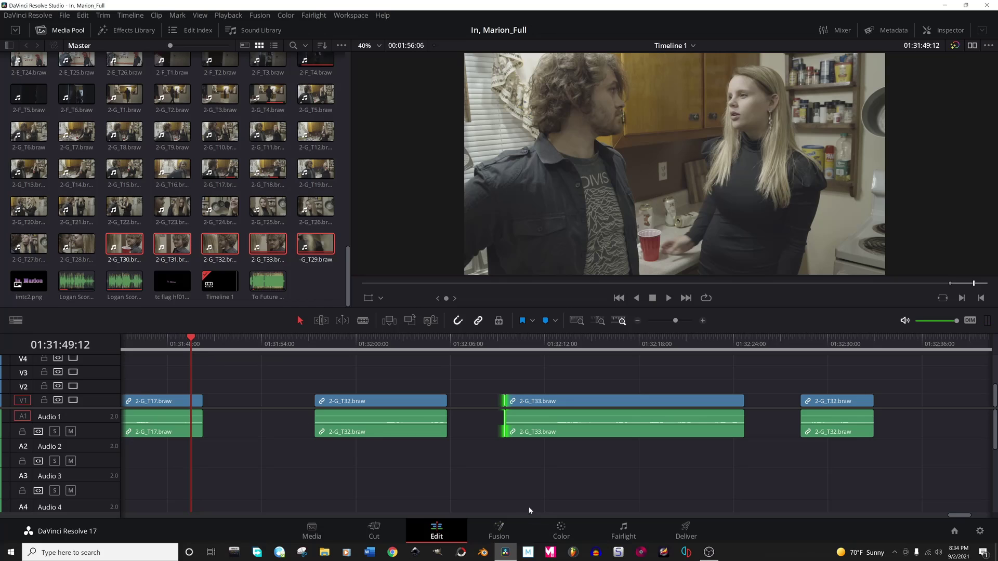
Close the gap between 2-G_T32 and 2-G_T33 and the gap between the last 2-G_T17 clip and 2-G_T32.
scroll(531, 494, "left", 10)
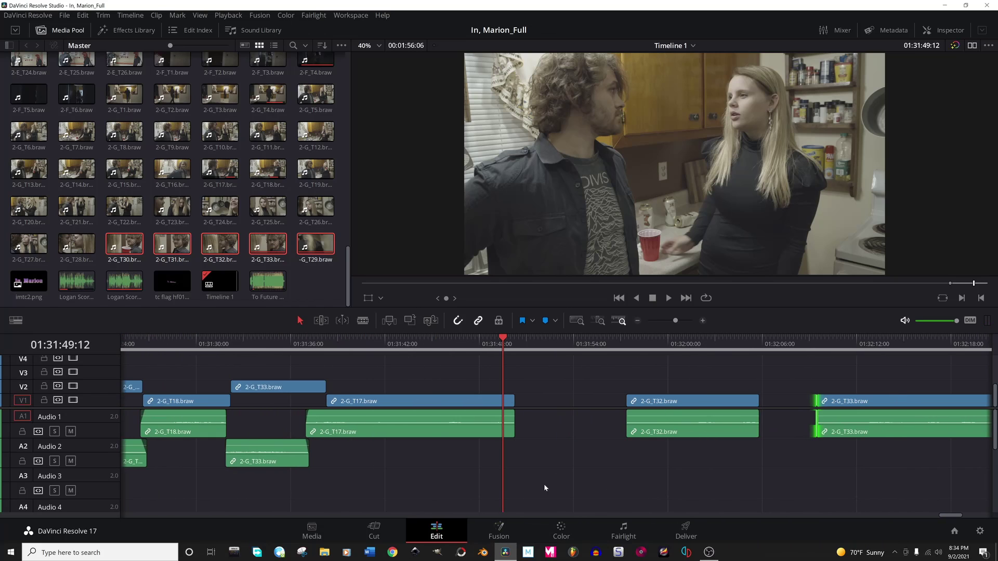
key("Delete")
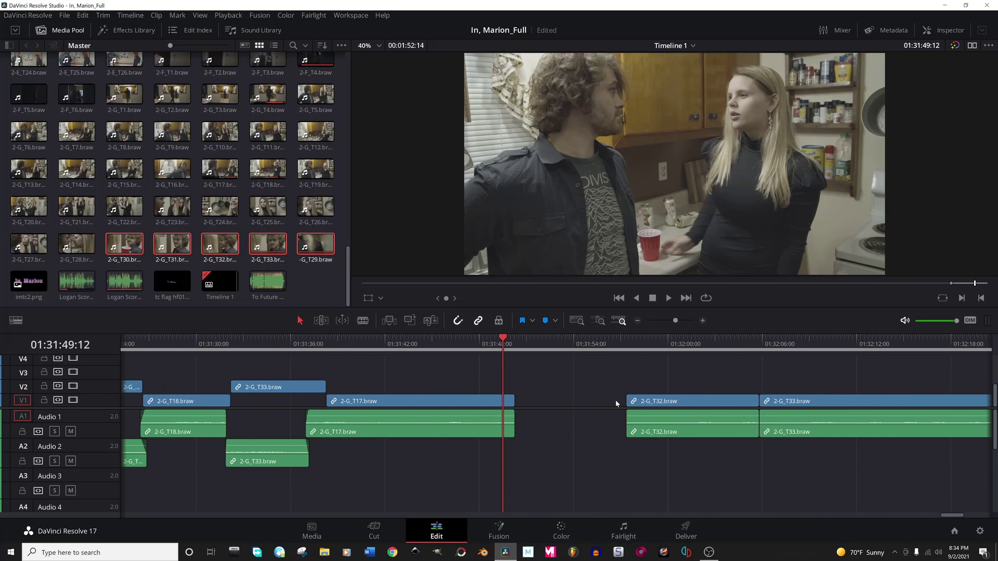
left_click(616, 400)
key("Delete")
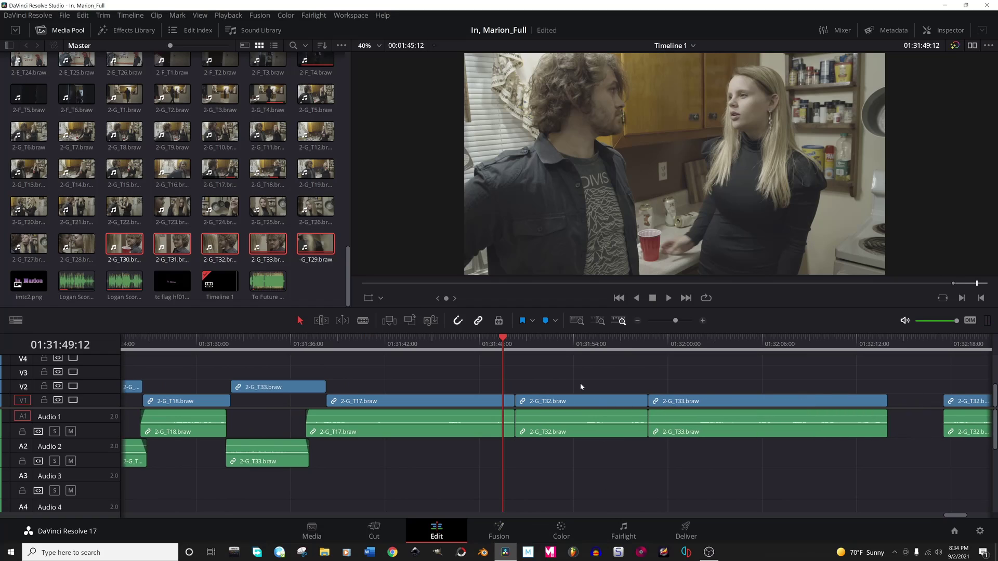
Move the adjoining 2-G_T32 and 2-G_T33 clips together about two seconds later on the timeline.
left_click(612, 400)
left_click(676, 401, "ctrl")
left_click_drag(612, 401, 642, 399)
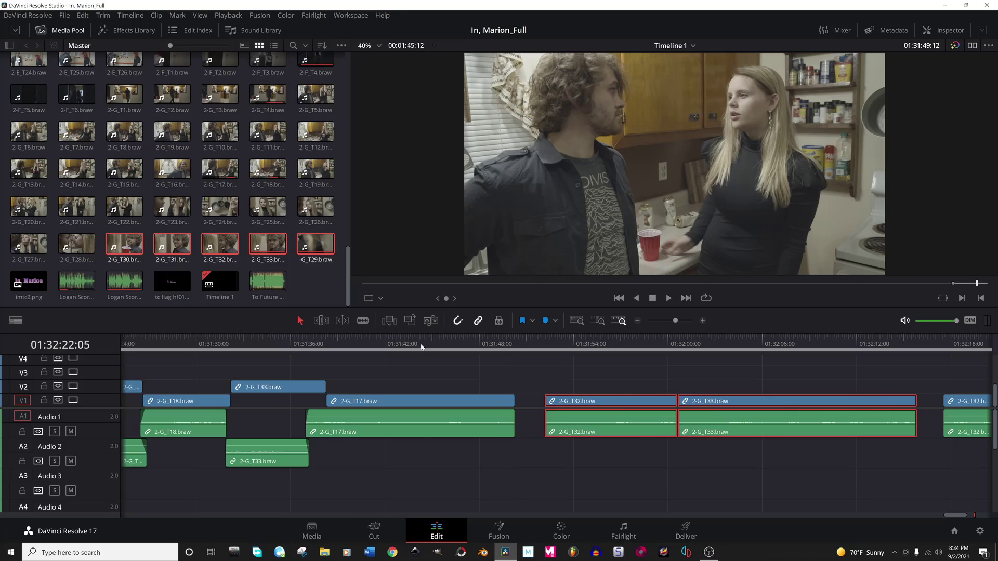
Split the last 2-G_T17 clip at 01:31:44:15 during the drinking action and shift its second part about one second later.
left_click(419, 345)
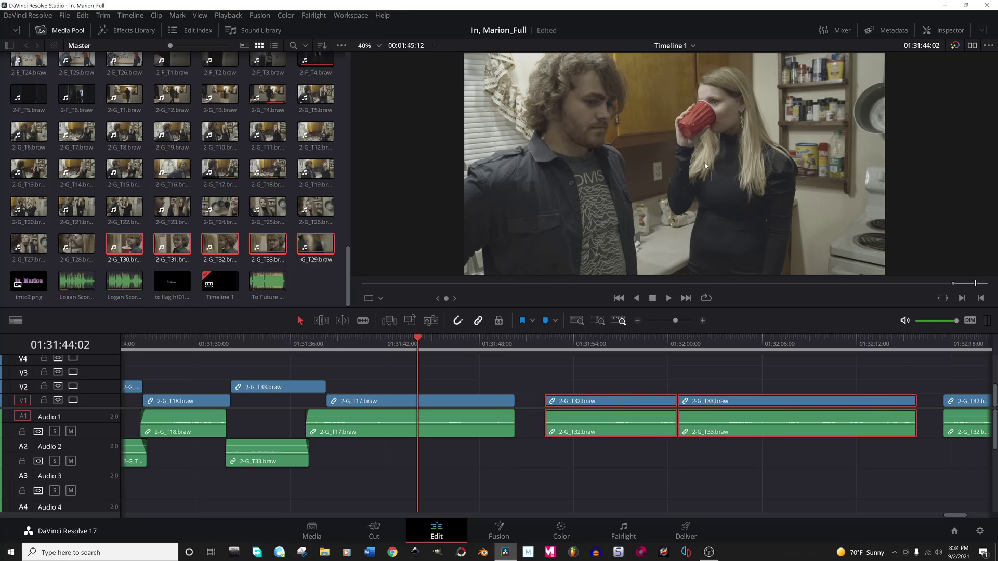
key("space")
key("space")
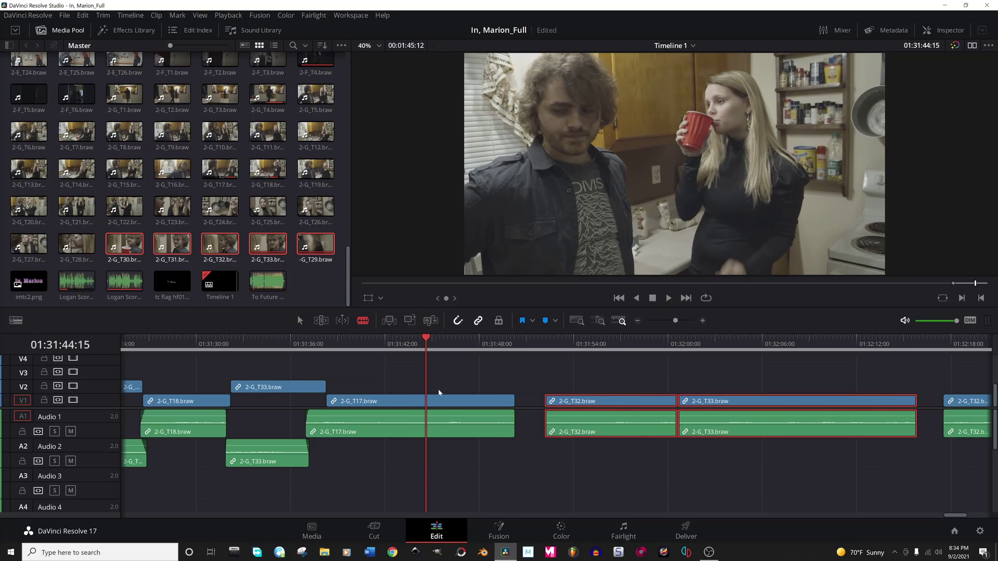
key("ctrl+b")
left_click_drag(428, 402, 448, 402)
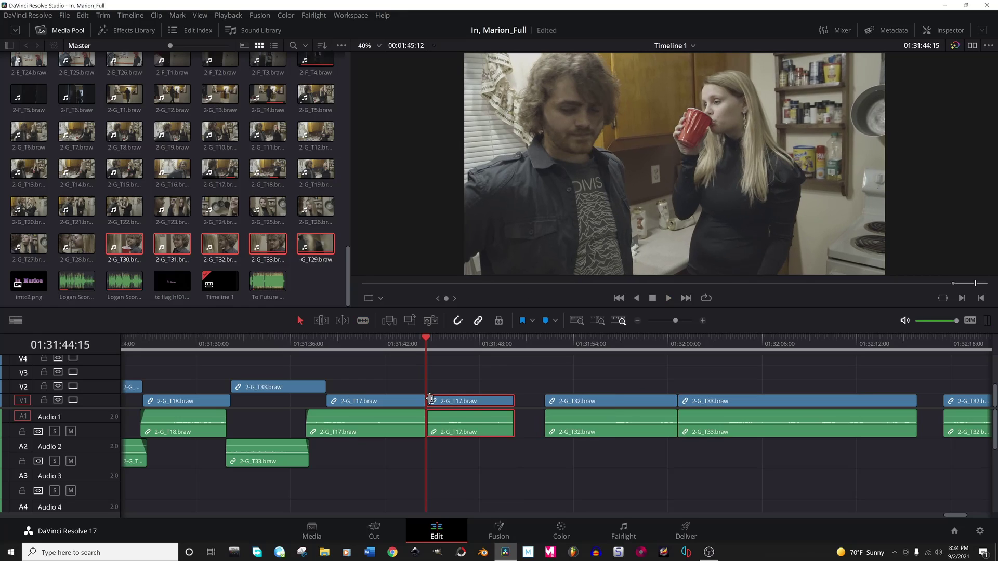
Compare the drinking action in the first 2-G_T17 part around 01:31:43:22 with the start of the 2-G_T32 clip.
key("Left")
key("Left")
key("Left")
key("Left")
key("Left")
key("Left")
key("Left")
key("Left")
key("Left")
key("Left")
key("Left")
key("Left")
key("Left")
key("Left")
key("Left")
key("Left")
key("Left")
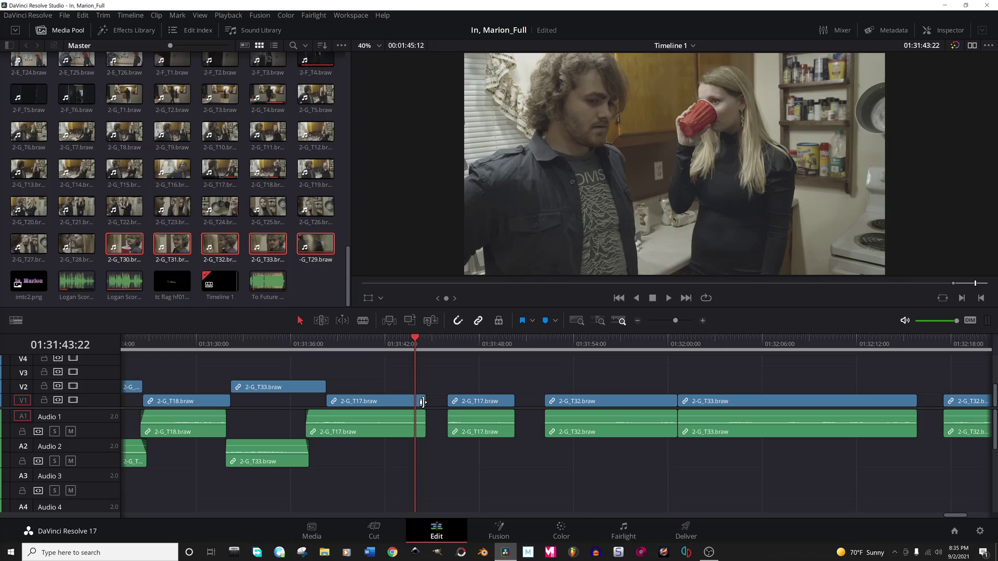
left_click(537, 346)
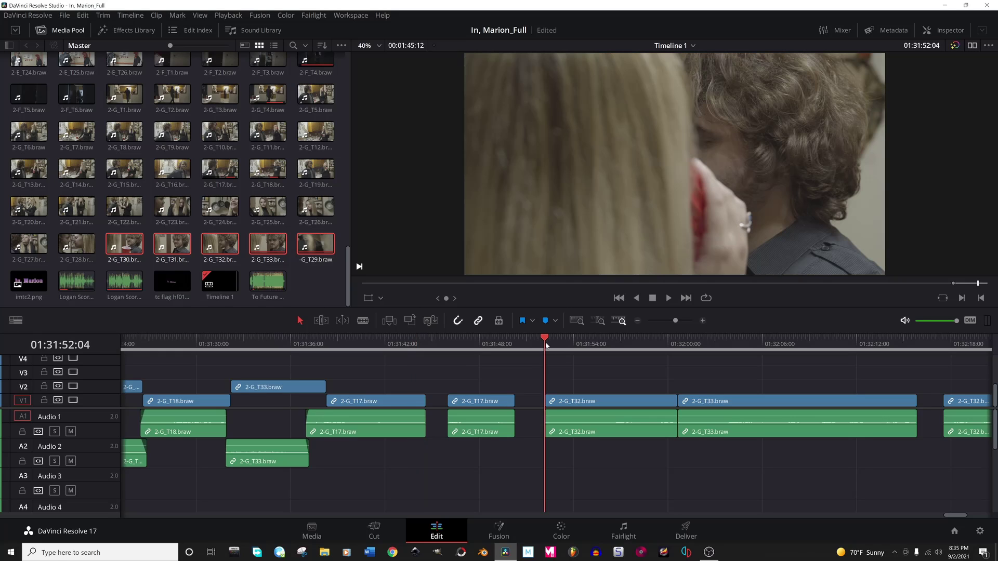
left_click(415, 351)
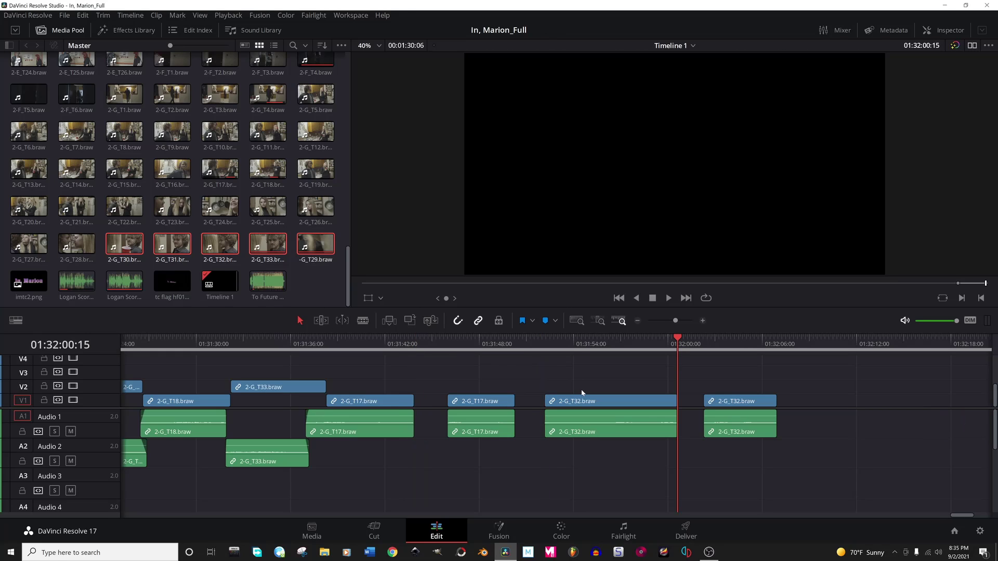
left_click(581, 400)
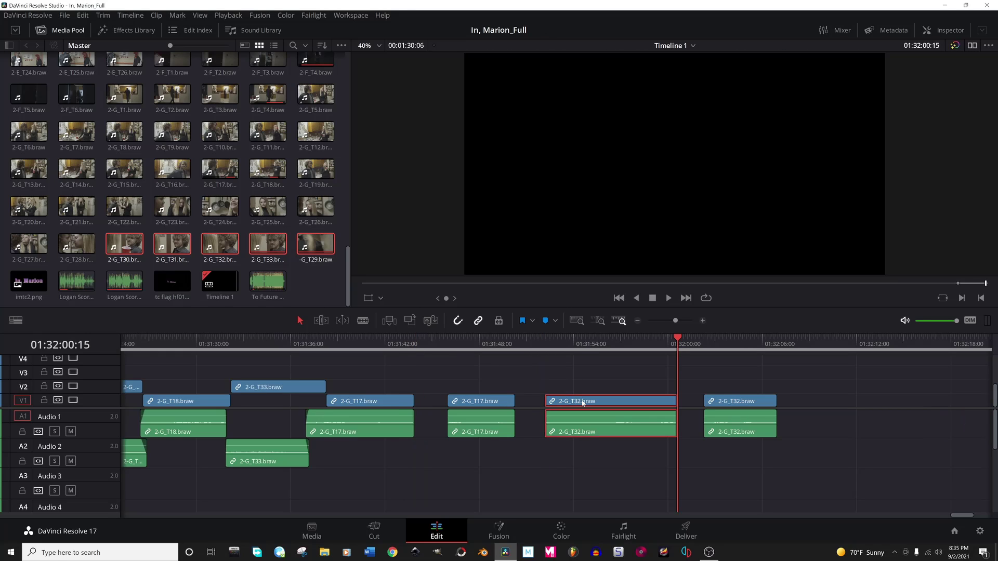
left_click(580, 349)
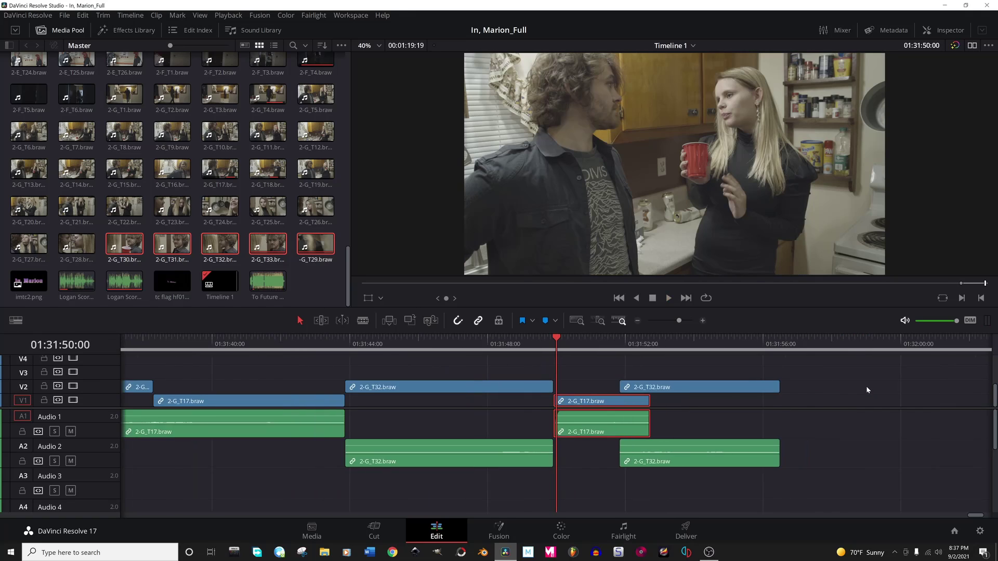
Move the last 2-G_T32 clip to about 01:31:54, trim the preceding 2-G_T32 clip's end to about 01:31:49:10, and play the transition.
left_click_drag(697, 387, 773, 386)
scroll(570, 365, "up", 3)
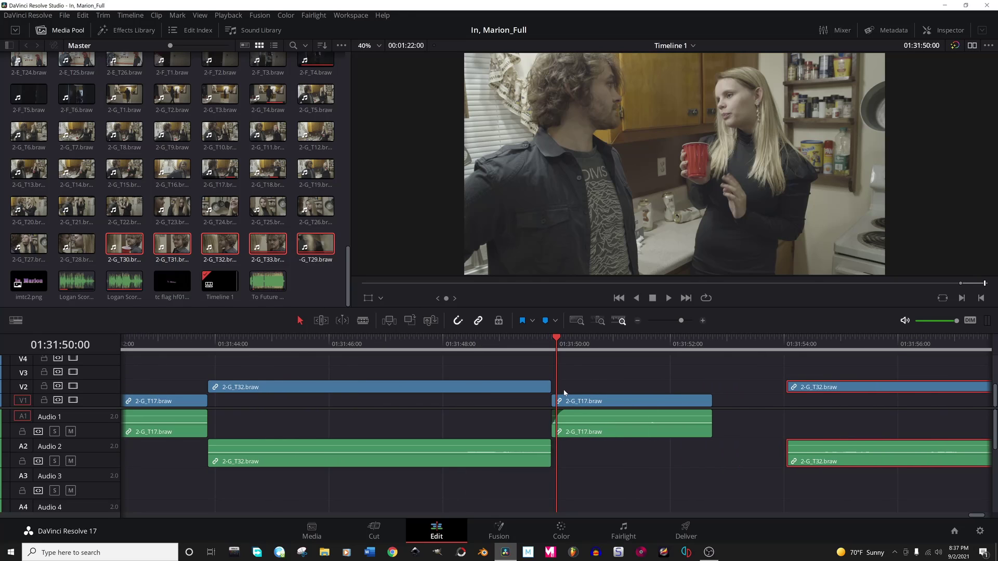
left_click_drag(549, 386, 617, 387)
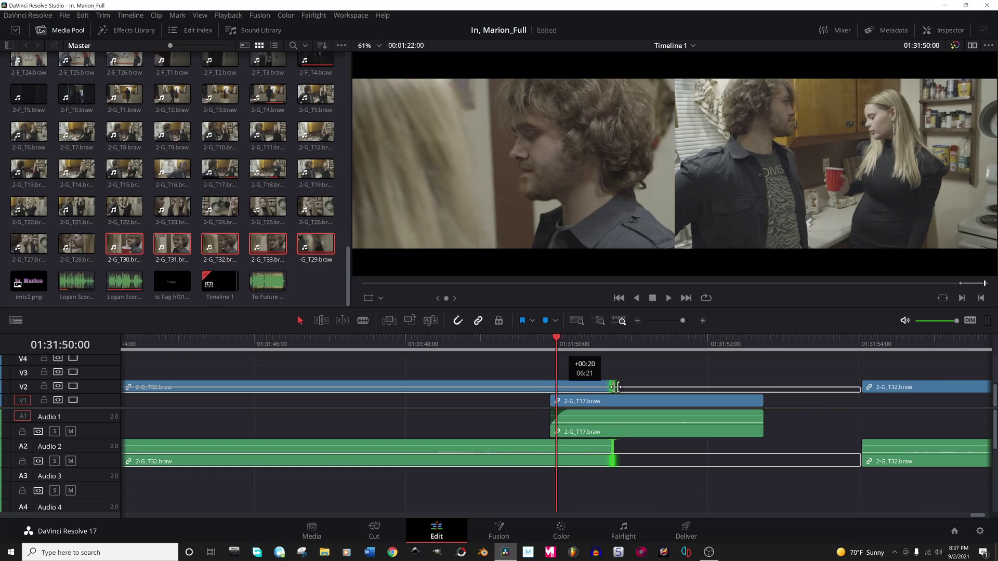
left_click_drag(616, 387, 512, 387)
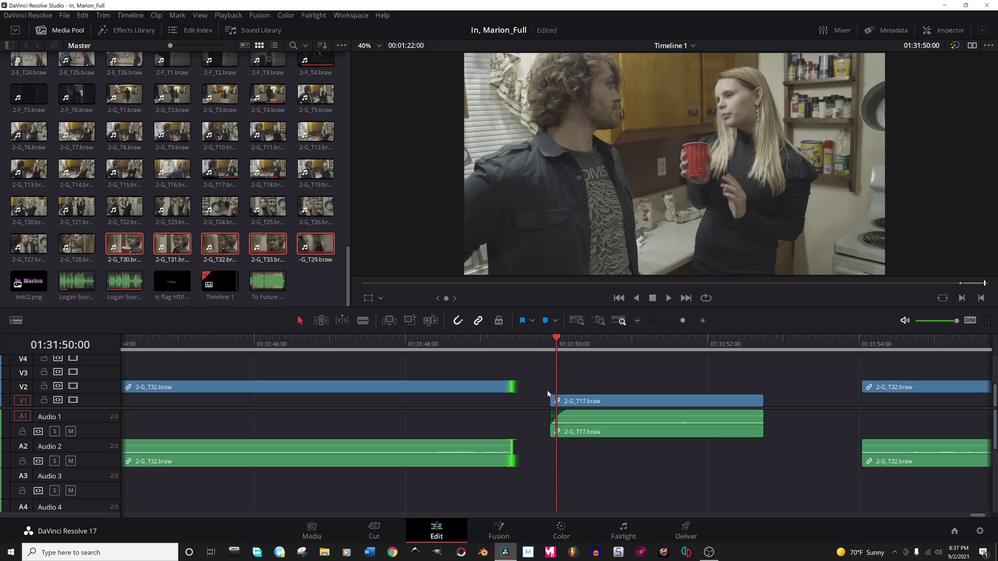
left_click(434, 345)
key("space")
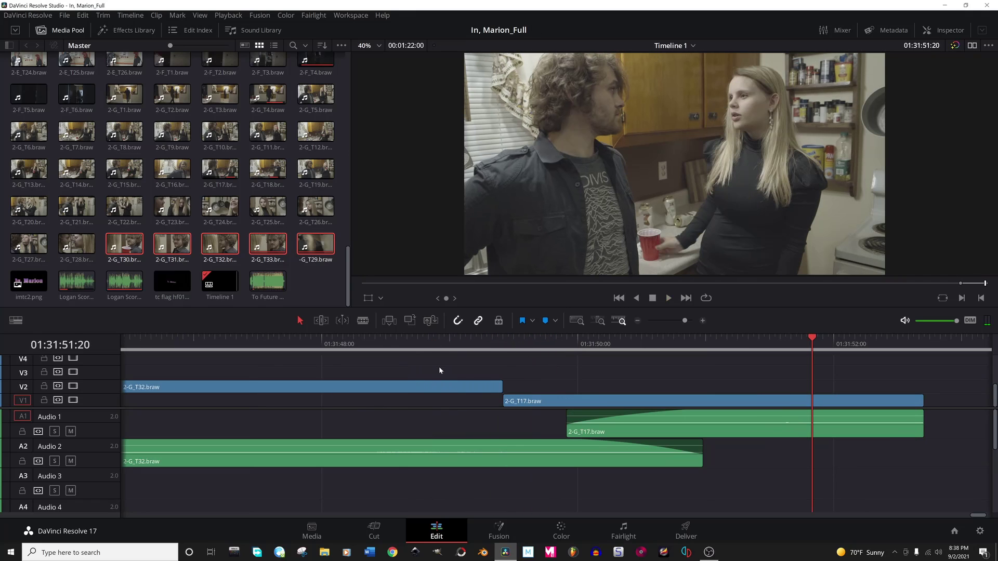
Shift the picture cut from 2-G_T32 to 2-G_T17 about half a second earlier without changing the audio, and review the transition.
left_click(375, 345)
left_click(492, 388)
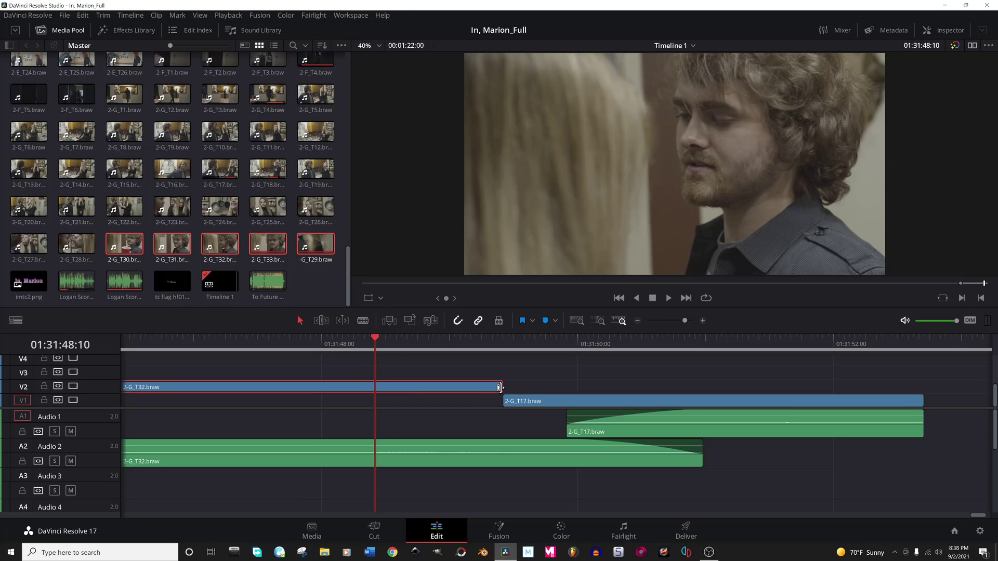
left_click_drag(492, 387, 438, 402)
left_click(264, 344)
key("space")
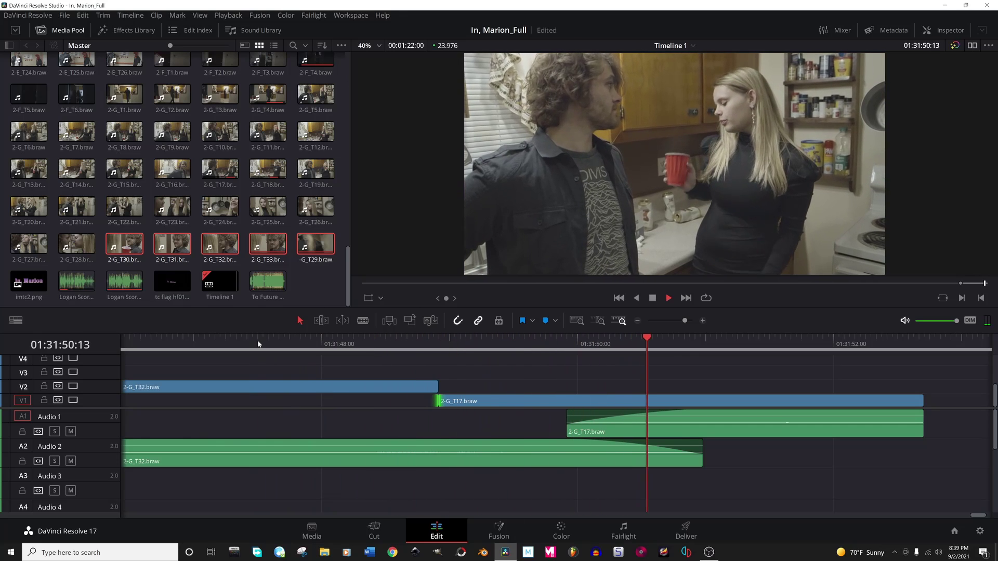
key("space")
scroll(523, 484, "down", 2)
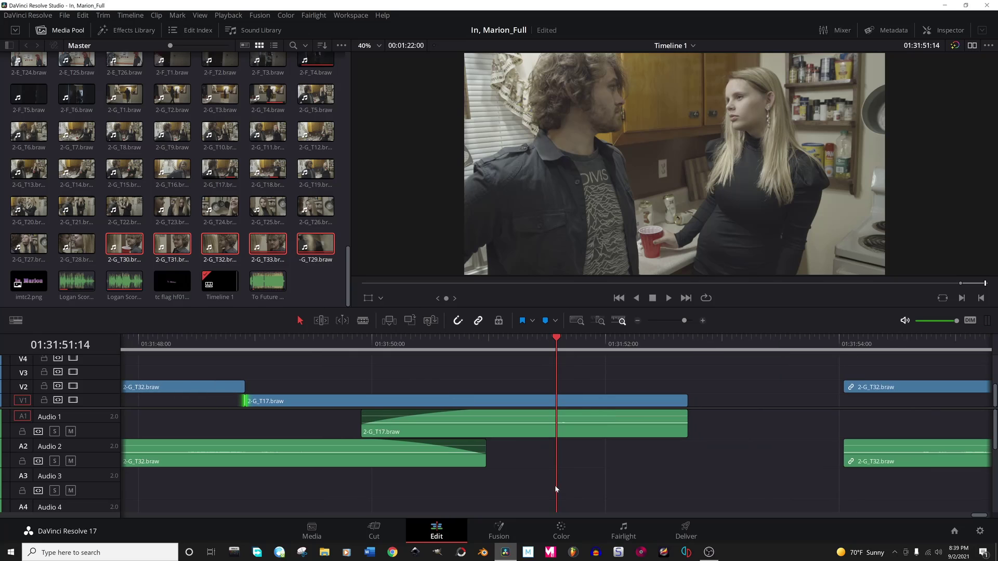
left_click(365, 345)
key("space")
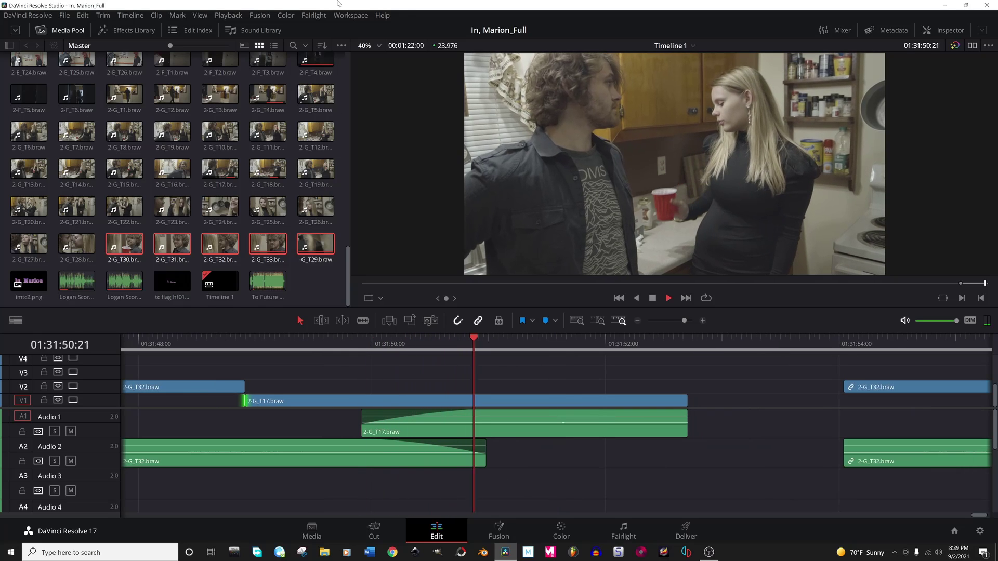
Move the picture cut from 2-G_T32 to 2-G_T17 earlier to about 01:31:48:08 without changing the audio, and play the transition.
key("space")
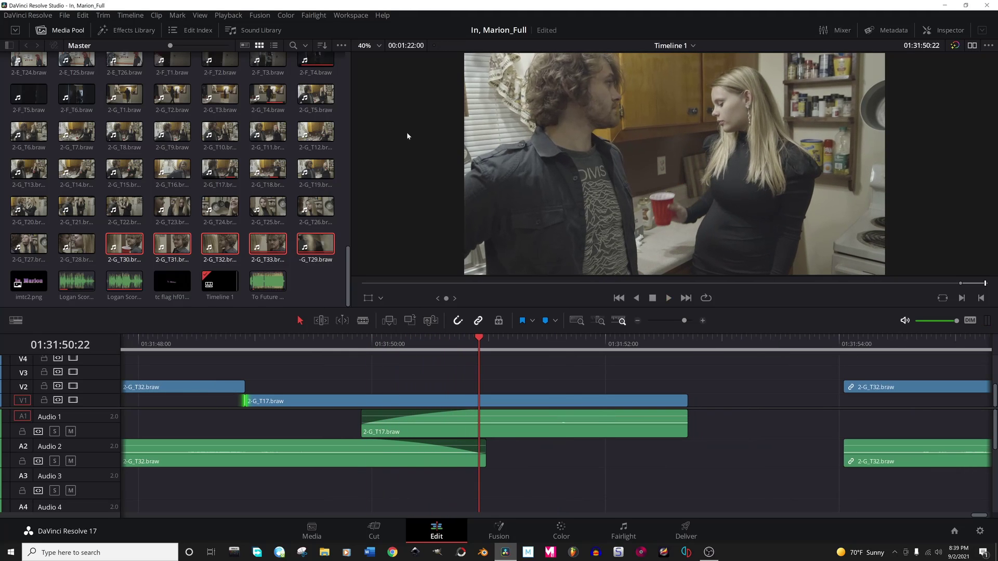
scroll(478, 414, "down", 2)
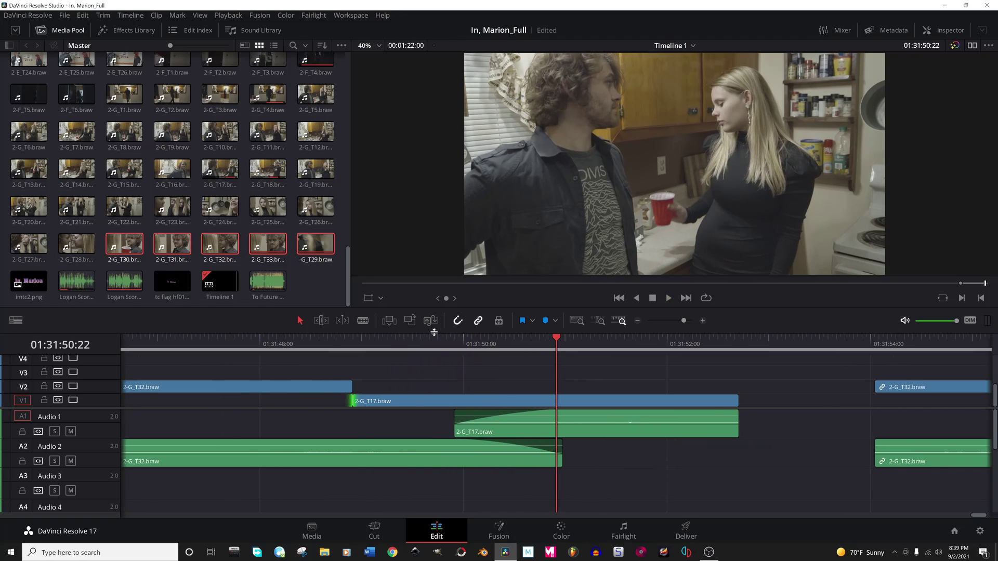
scroll(440, 360, "down", 3)
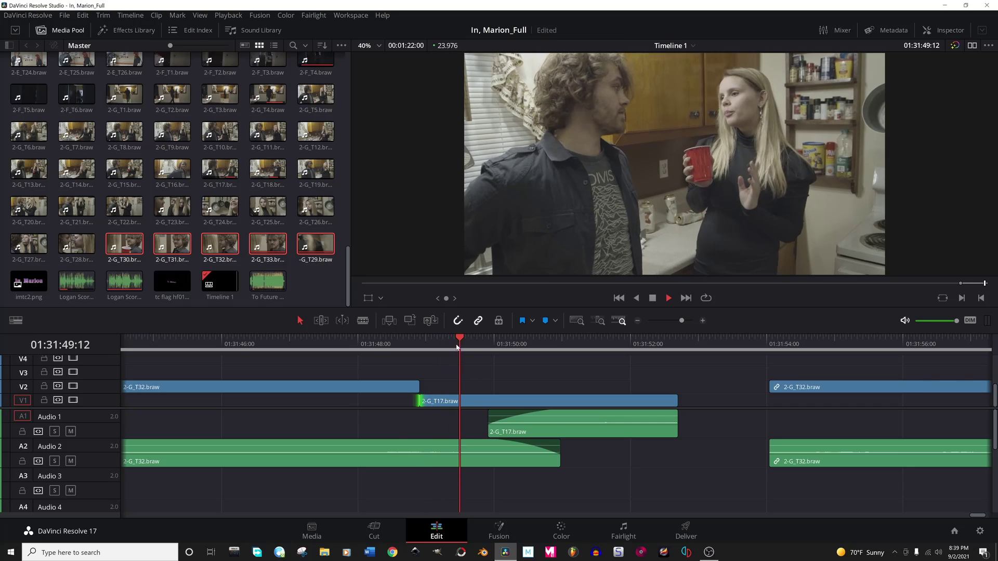
key("space")
left_click_drag(418, 386, 381, 394)
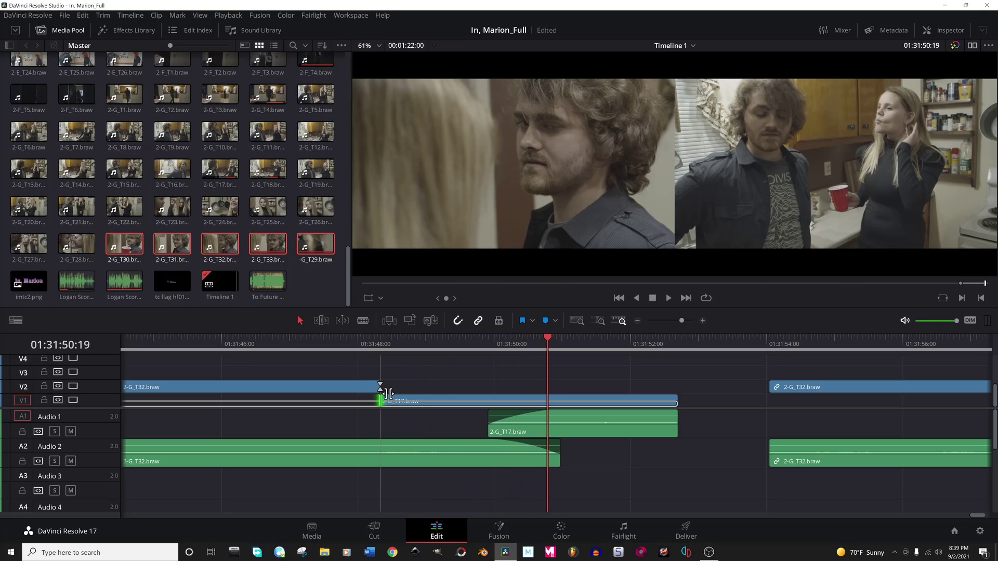
left_click_drag(393, 394, 454, 393)
mouse_move(380, 389)
left_mouse_down()
mouse_move(366, 387)
mouse_move(383, 387)
left_mouse_up()
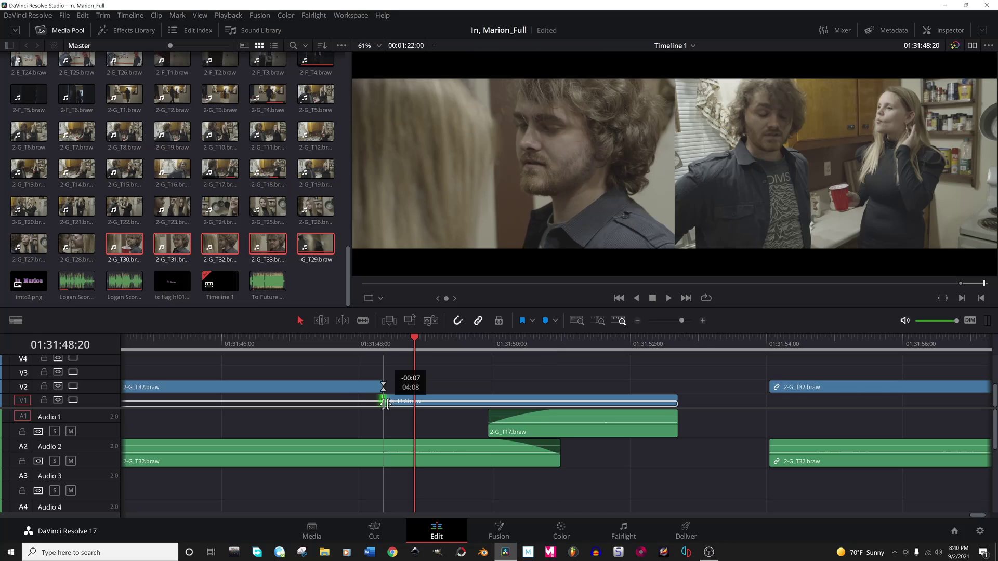
left_click_drag(205, 350, 196, 348)
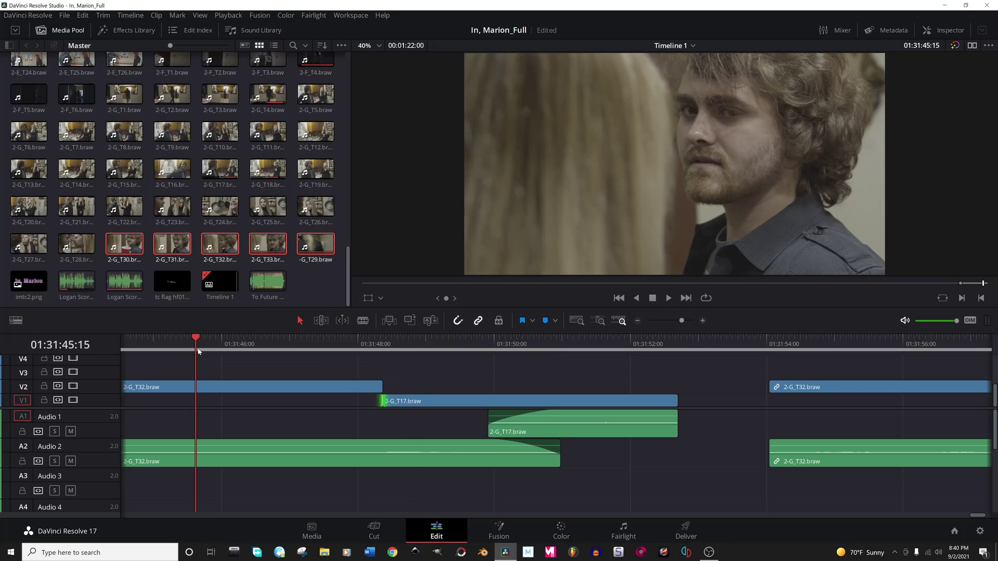
key("space")
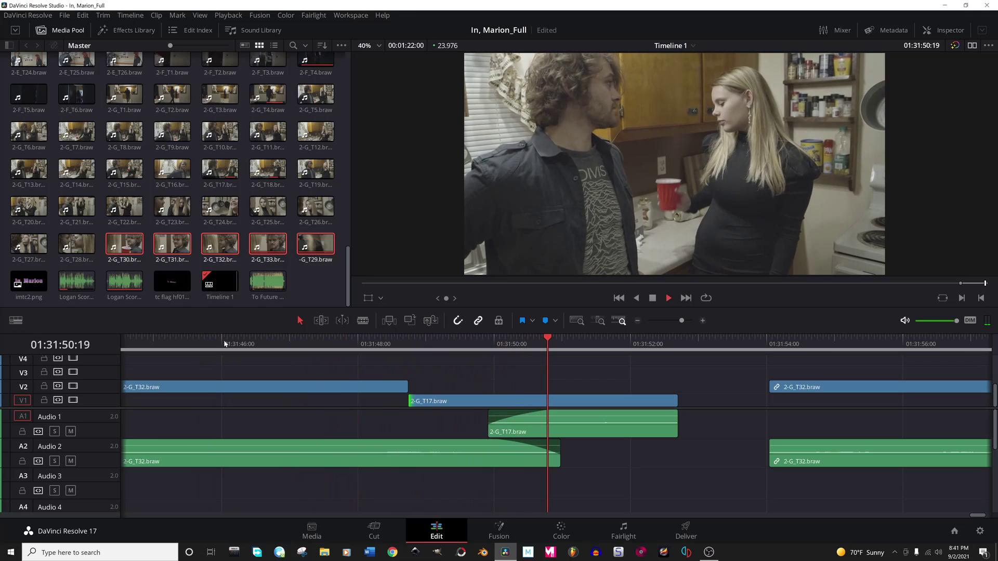
Examine the frames on both sides of the picture cut near 01:31:48:18 and play across it.
left_click(252, 342)
left_click(391, 343)
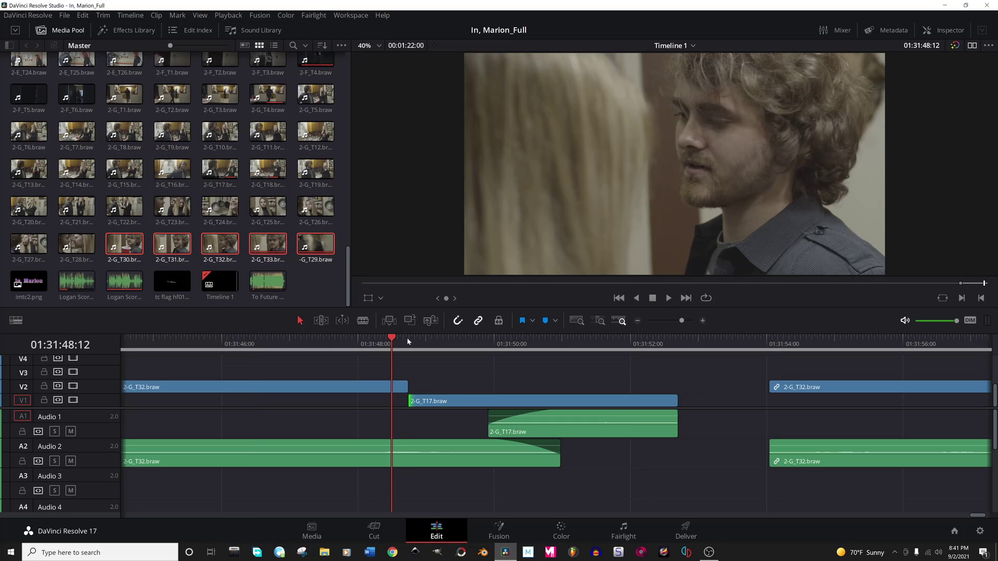
left_click(408, 341)
key("Left")
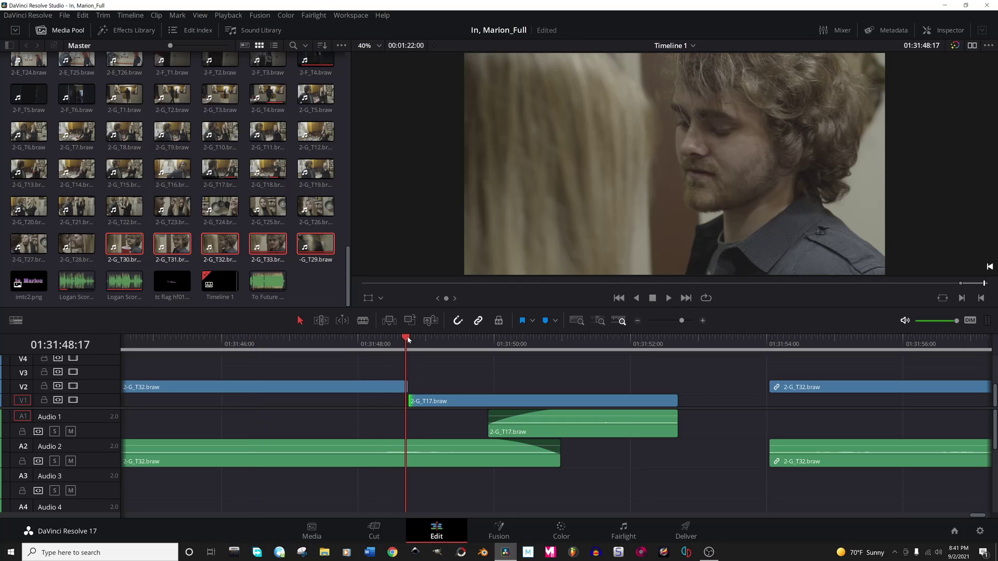
key("Right")
key("Left")
key("Right")
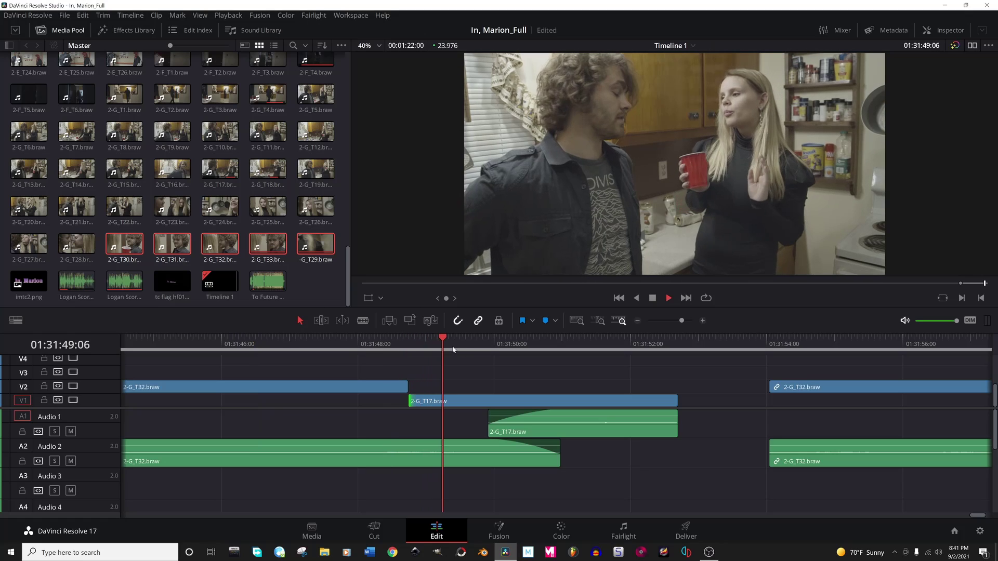
key("space")
Try the picture cut from 2-G_T32 to 2-G_T17 at 01:31:48:00 and play the transition from about 01:31:45:01.
left_click_drag(404, 392, 358, 401)
left_click(378, 348)
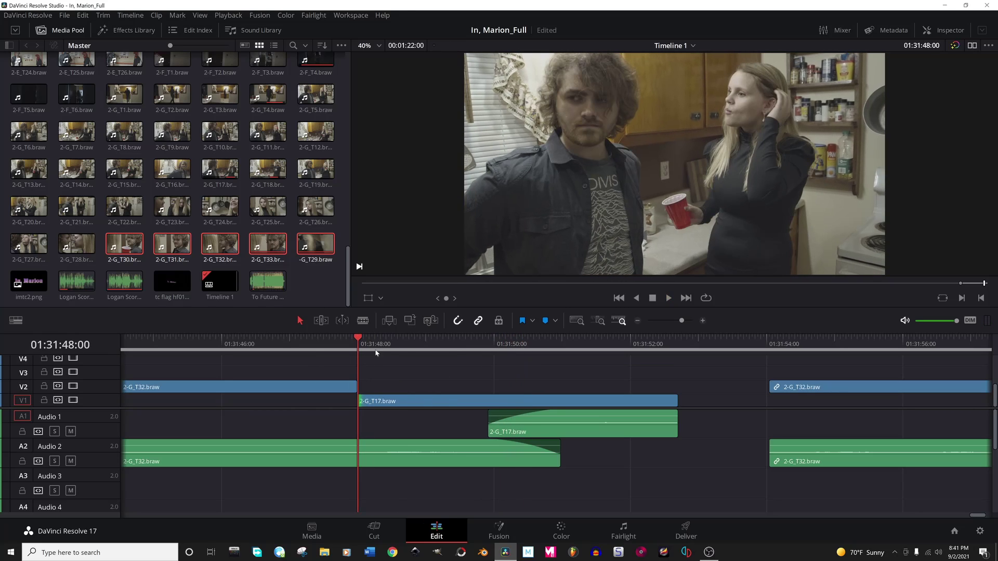
left_click(156, 338)
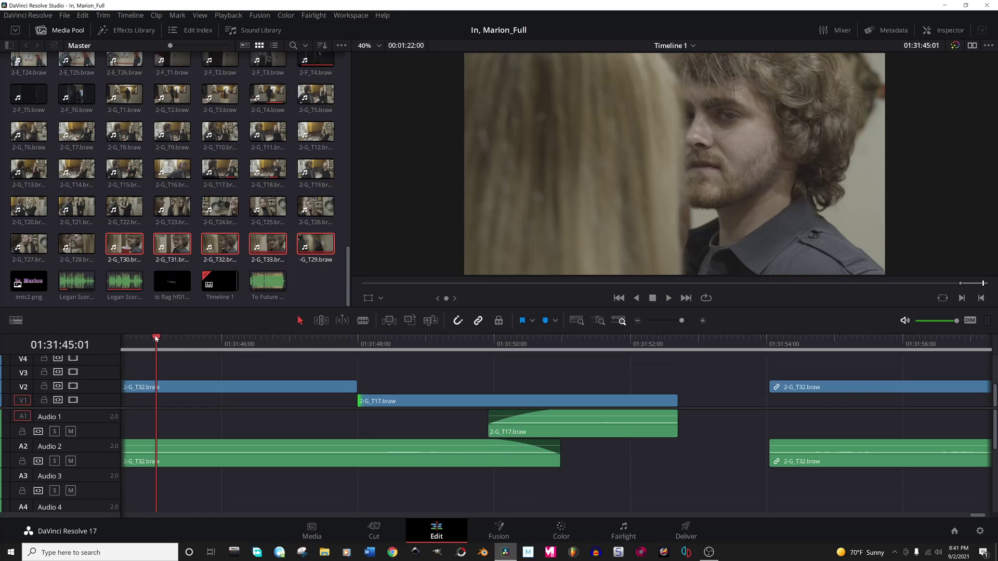
key("space")
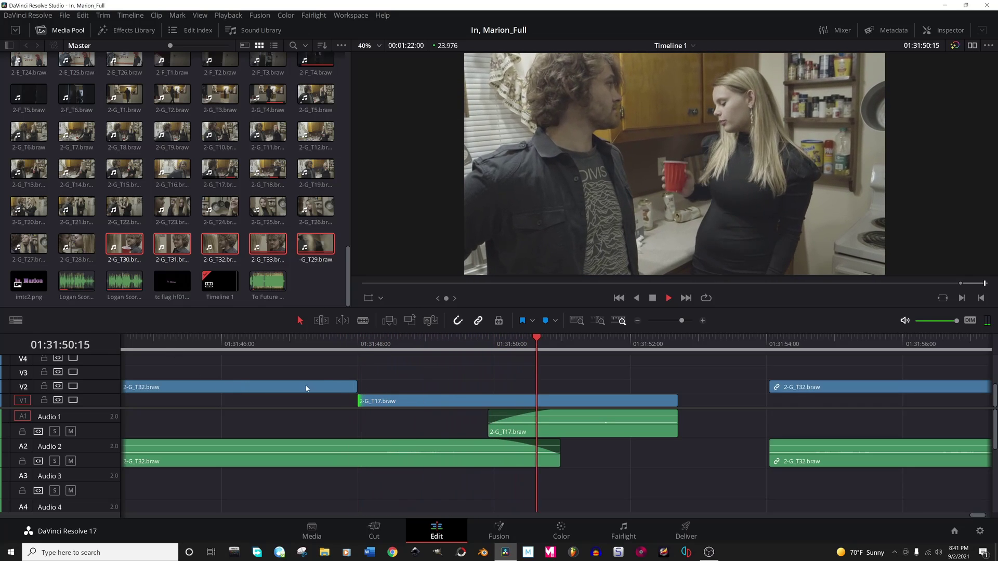
key("Up")
key("space")
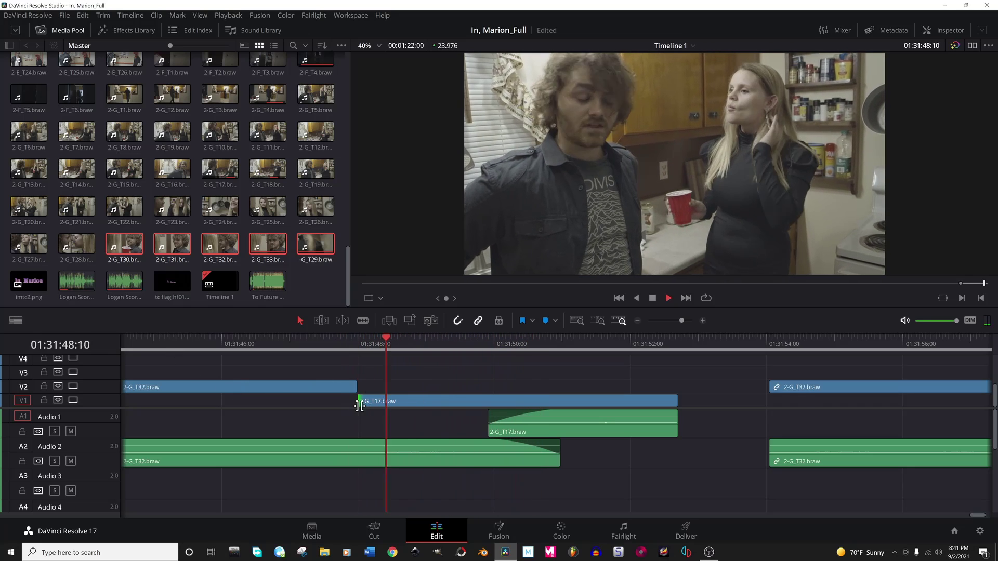
key("space")
Set the picture cut from 2-G_T32 to 2-G_T17 to about 01:31:48:15 and play the transition twice.
left_click_drag(360, 401, 401, 387)
left_click(186, 337)
key("space")
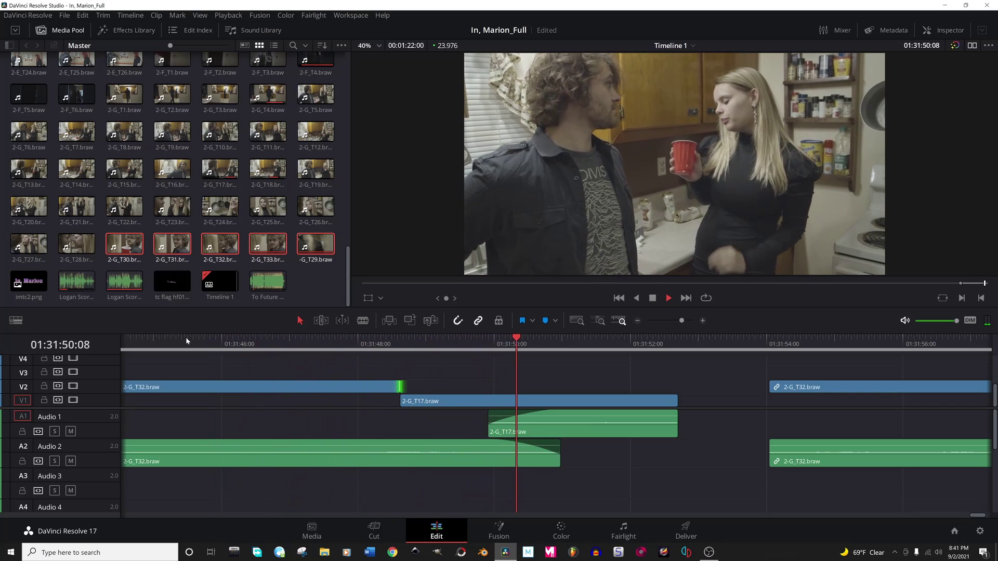
left_click(230, 341)
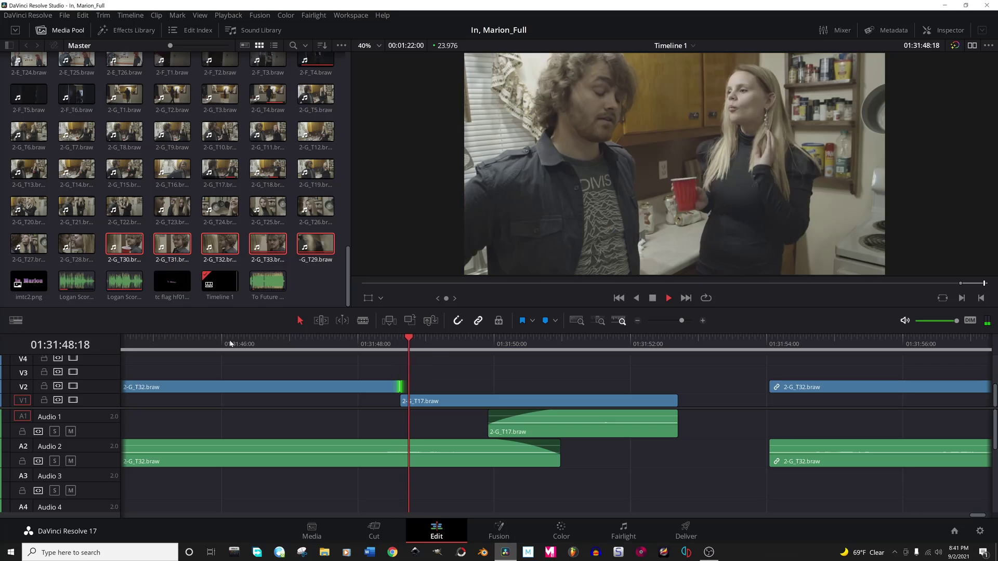
key("space")
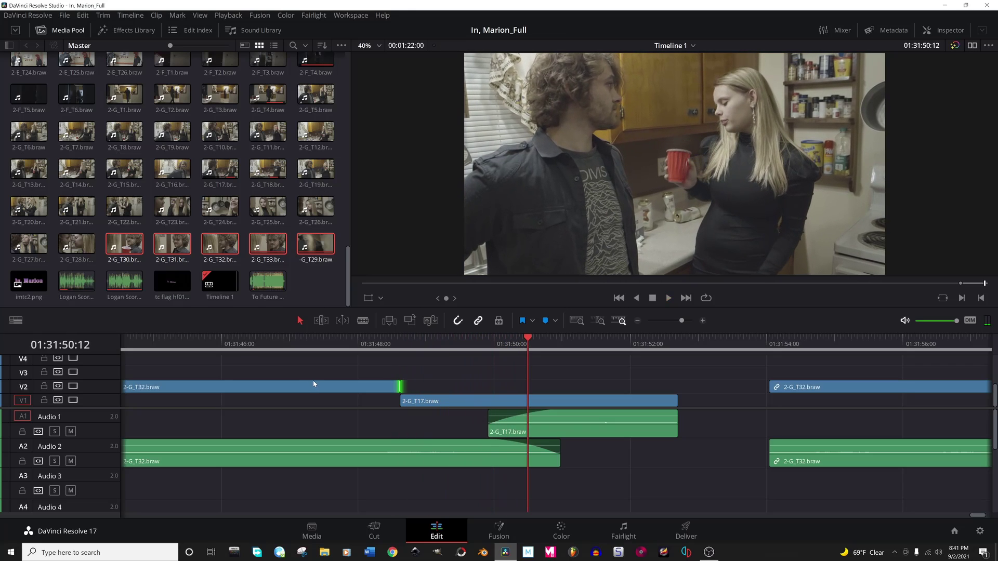
Link the picture and sound of the 2-G_T32 clip and of the 2-G_T17 clip, and review the cut.
left_click_drag(318, 378, 298, 481)
key("ctrl+alt+l")
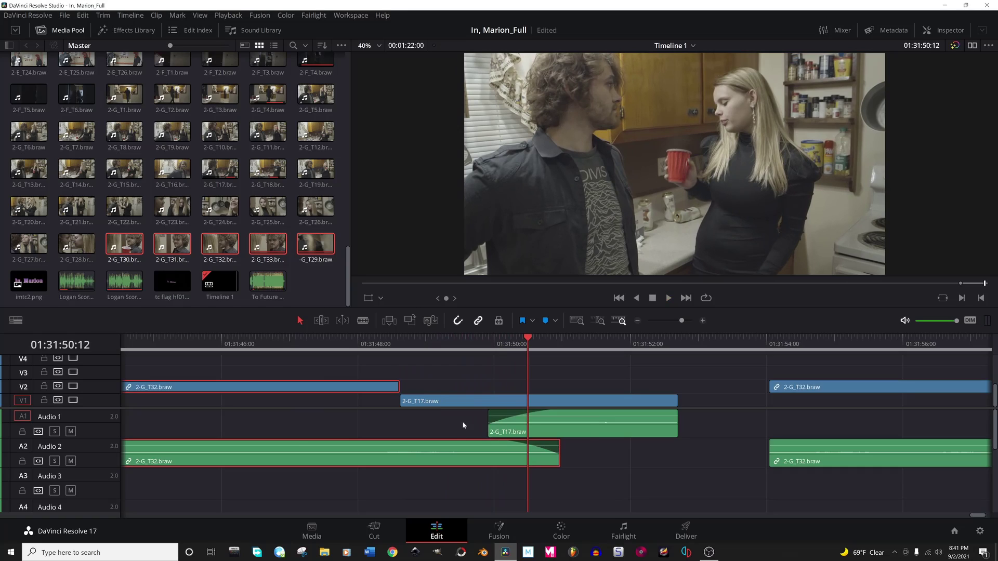
left_click(577, 401)
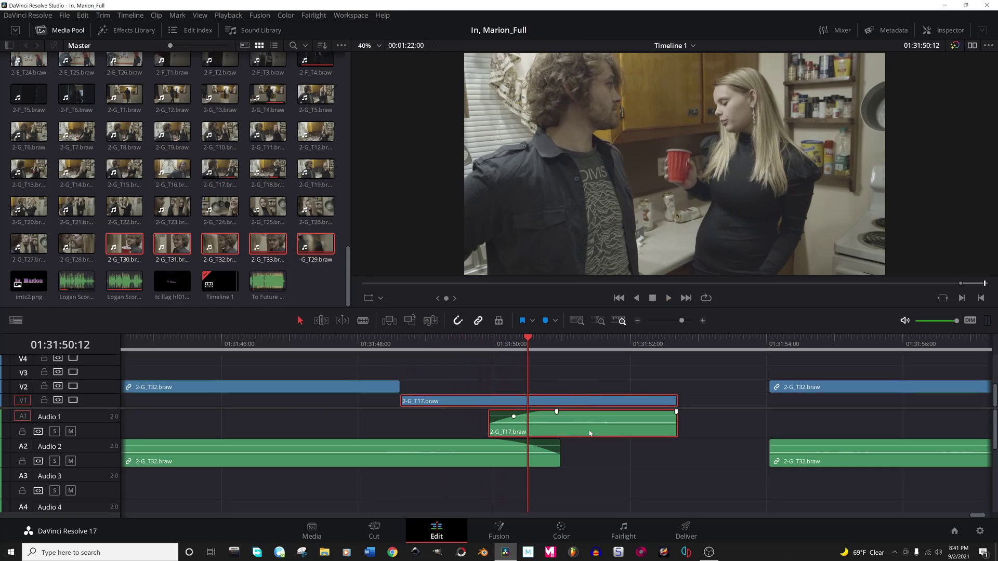
key("ctrl+alt+l")
key("Up")
key("slash")
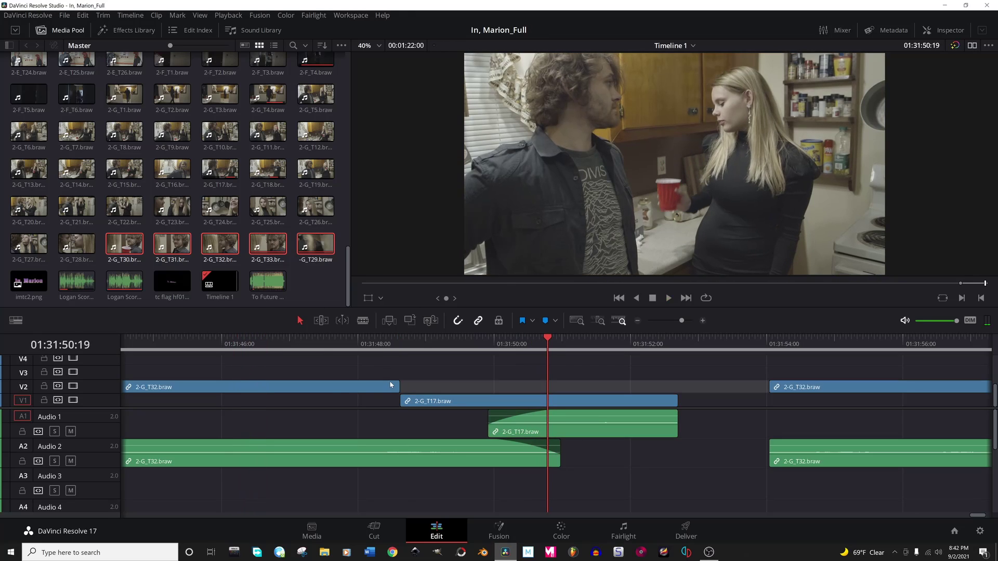
Unlink picture and sound of both clips and try a later picture cut between 2-G_T32 and 2-G_T17.
left_click(375, 387)
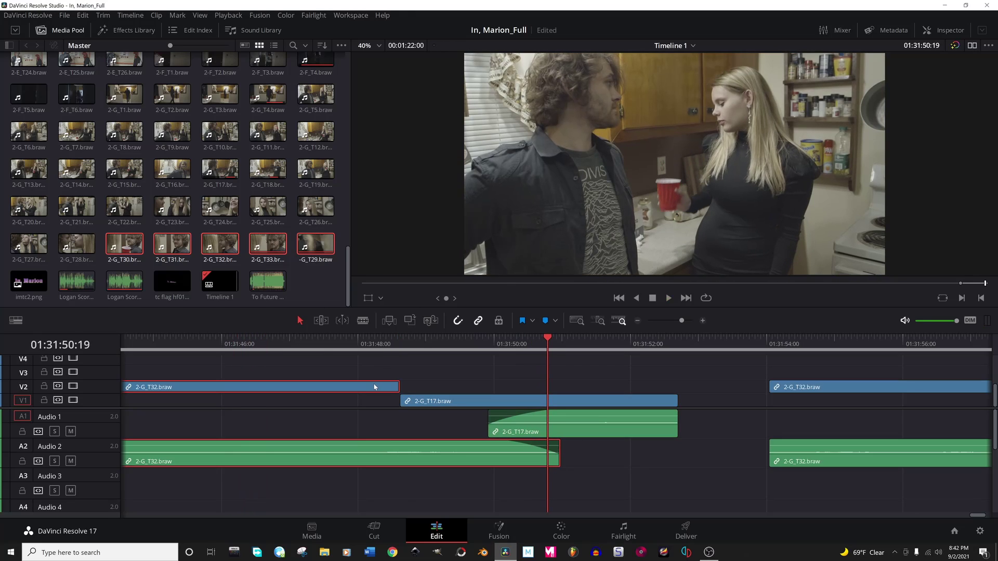
left_click(427, 403)
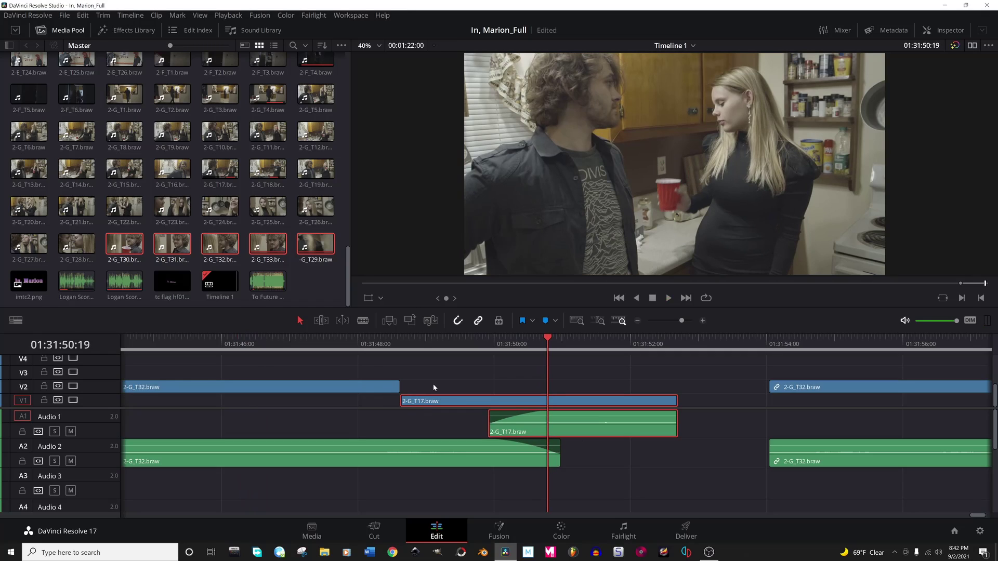
left_click_drag(400, 387, 430, 388)
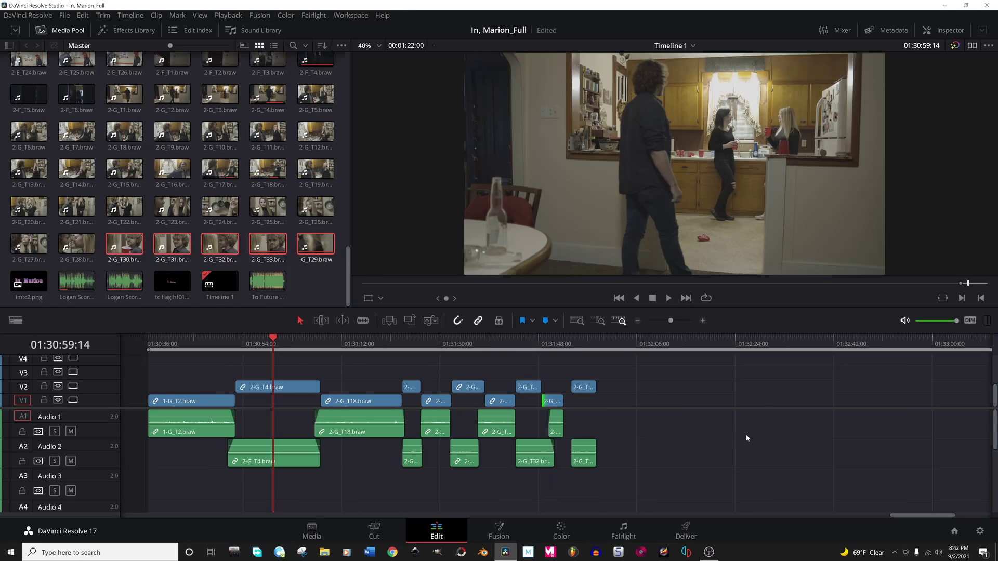
Play the assembled kitchen scene from about 01:30:59:14 to the end of the 2-G_T17 clip and save the project.
key("space")
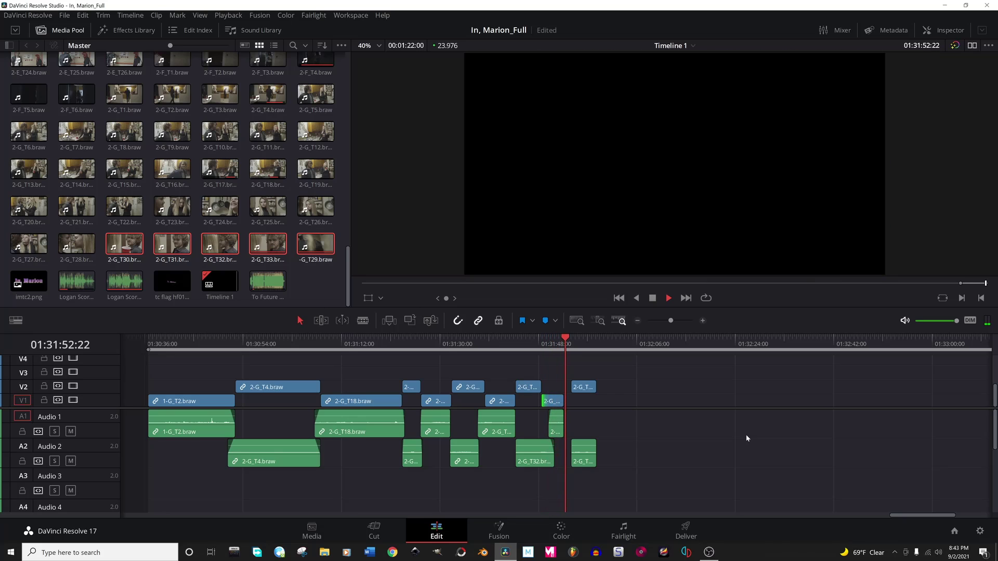
key("ctrl+s")
left_click(452, 341)
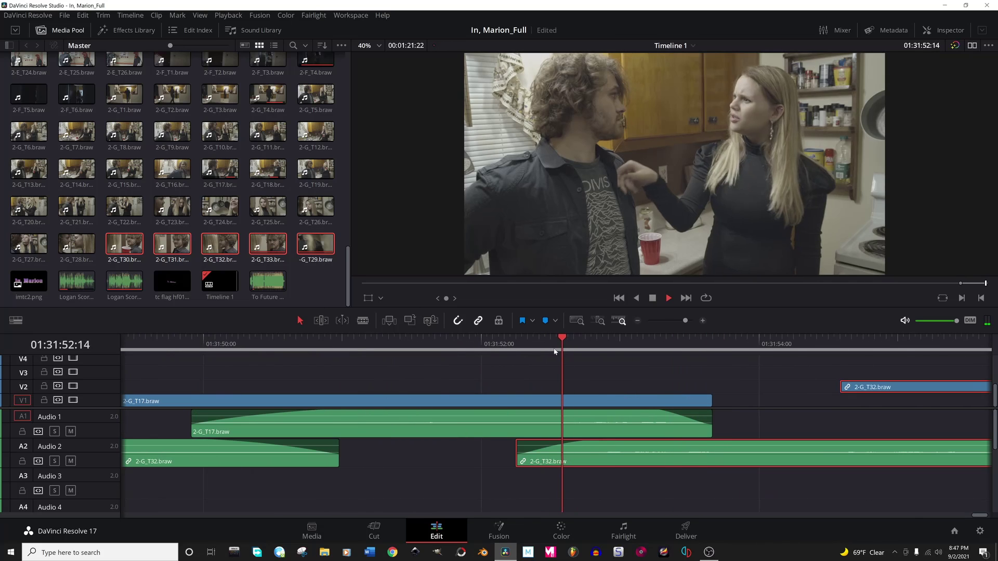
Shift the last 2-G_T32 clip about seven frames earlier in two small moves, playing its audio overlap with 2-G_T17 after each.
key("space")
left_click_drag(606, 463, 583, 462)
left_click(556, 343)
key("ctrl+equal")
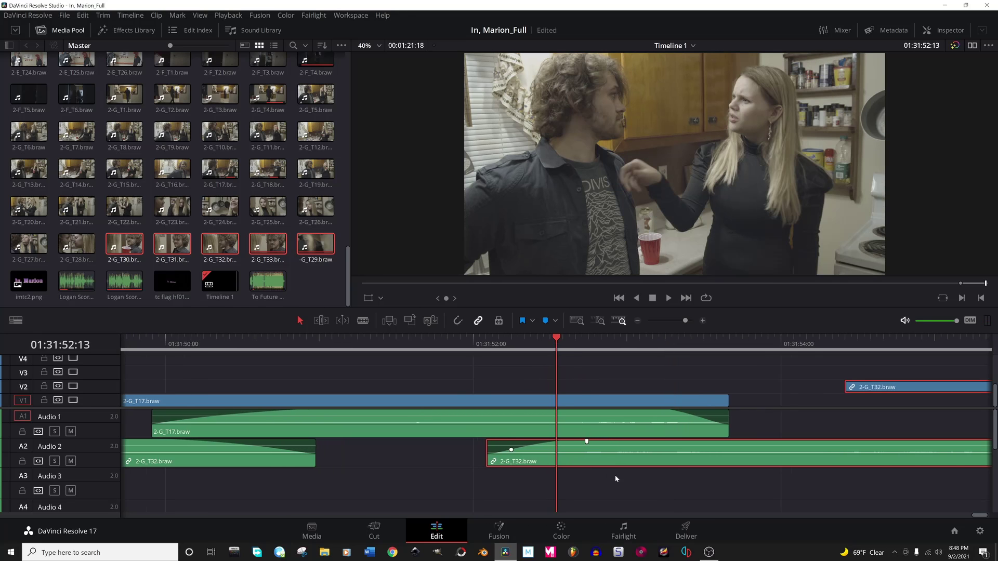
key("space")
key("space")
left_click_drag(592, 464, 586, 465)
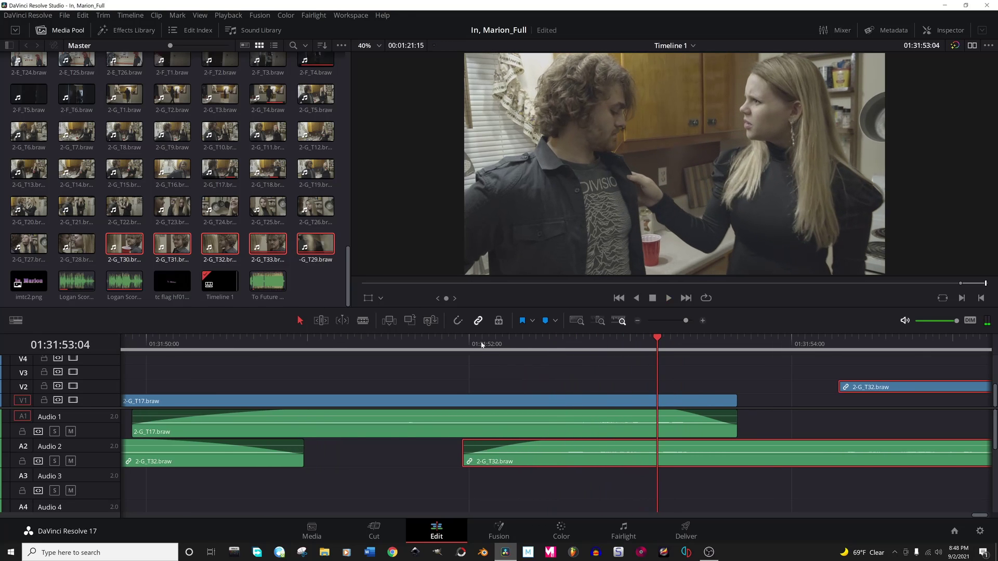
left_click(481, 344)
key("space")
key("space")
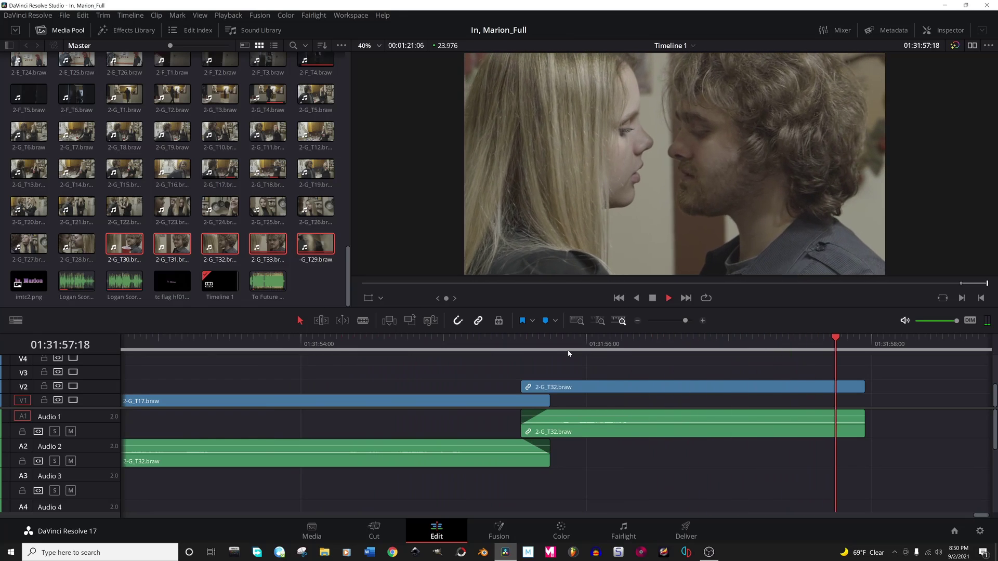
Try shifting the final linked 2-G_T32 clip about five frames later, play the transition, and undo the move.
scroll(570, 425, "down", 3)
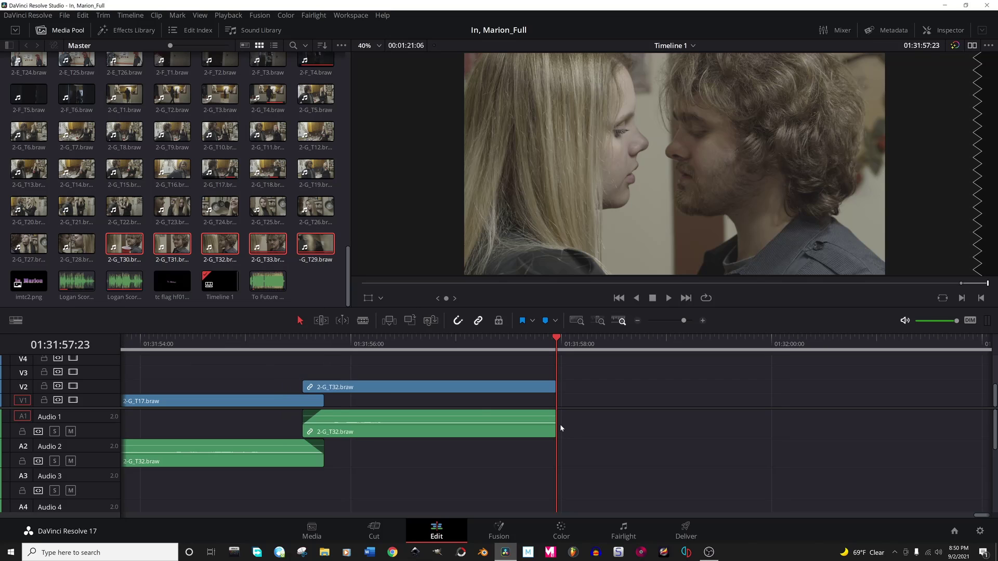
left_click_drag(389, 389, 411, 389)
left_click(232, 336)
key("space")
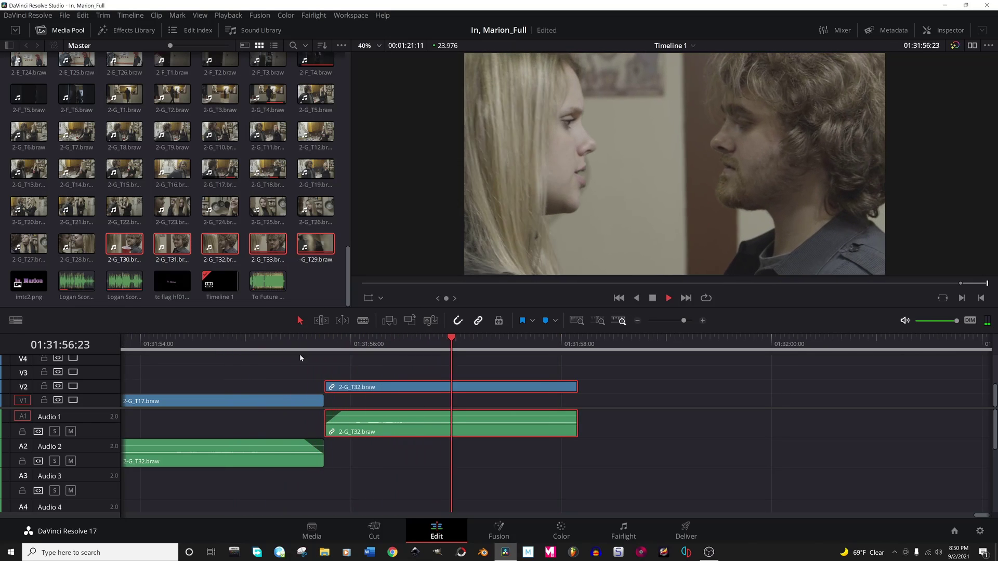
key("space")
key("ctrl+z")
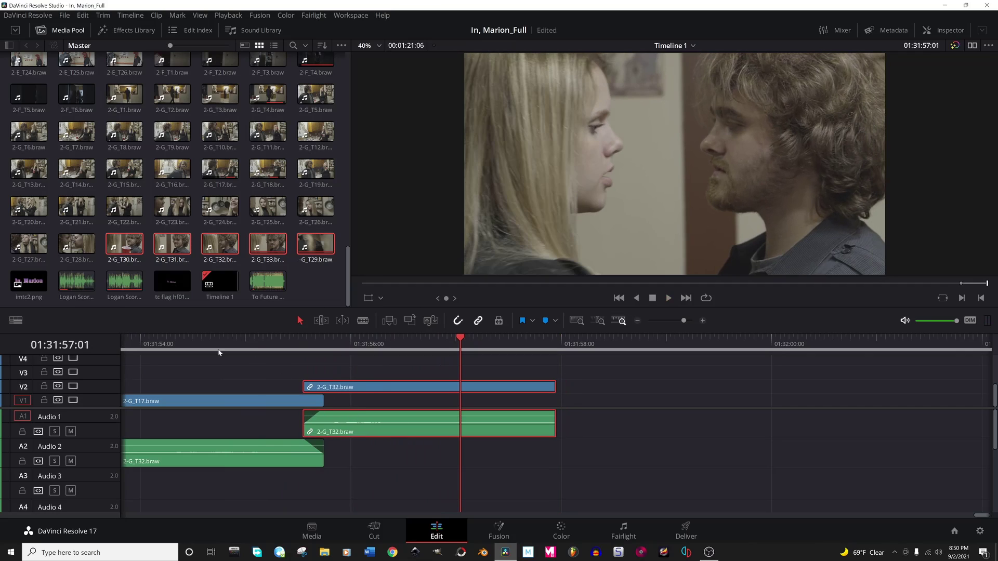
Play the scene from about 01:31:51:07 through the cut to the final 2-G_T32 clip.
left_click(156, 343)
scroll(529, 465, "down", 3)
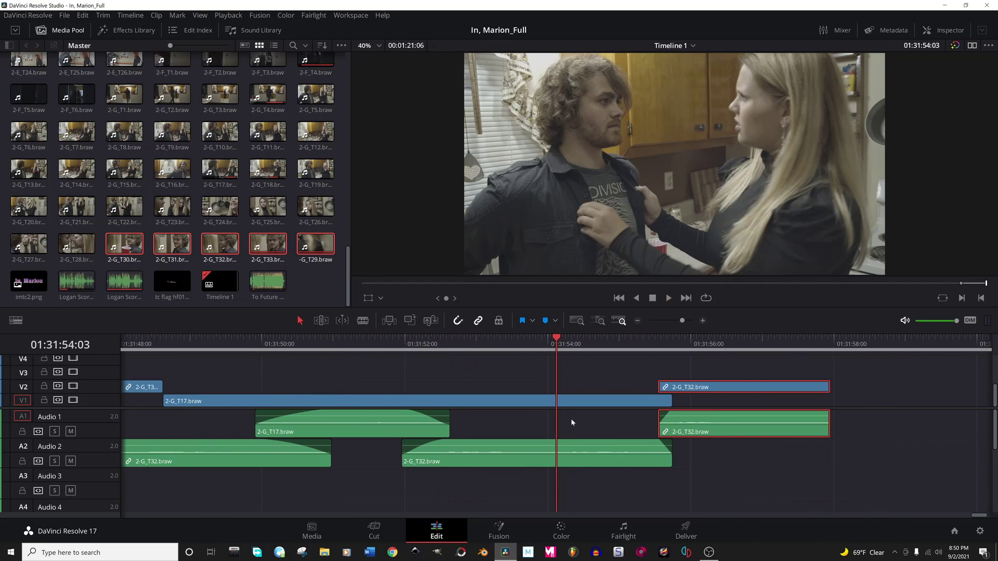
left_click(491, 340)
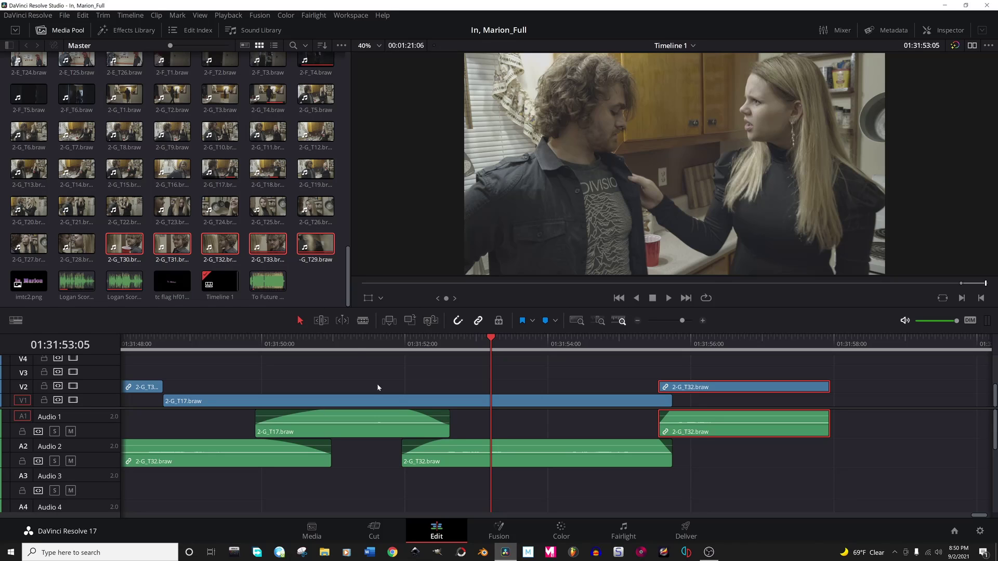
left_click(354, 347)
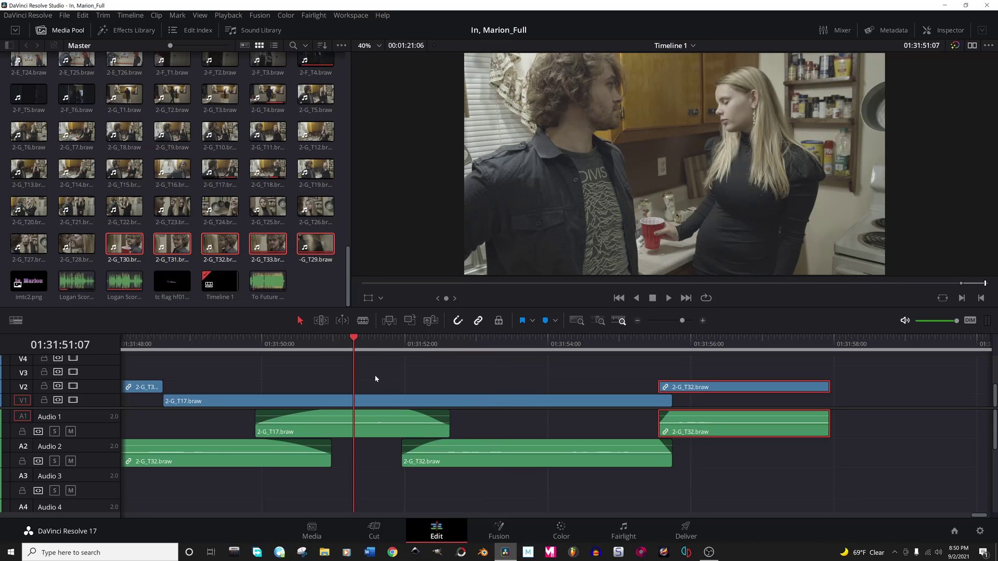
key("space")
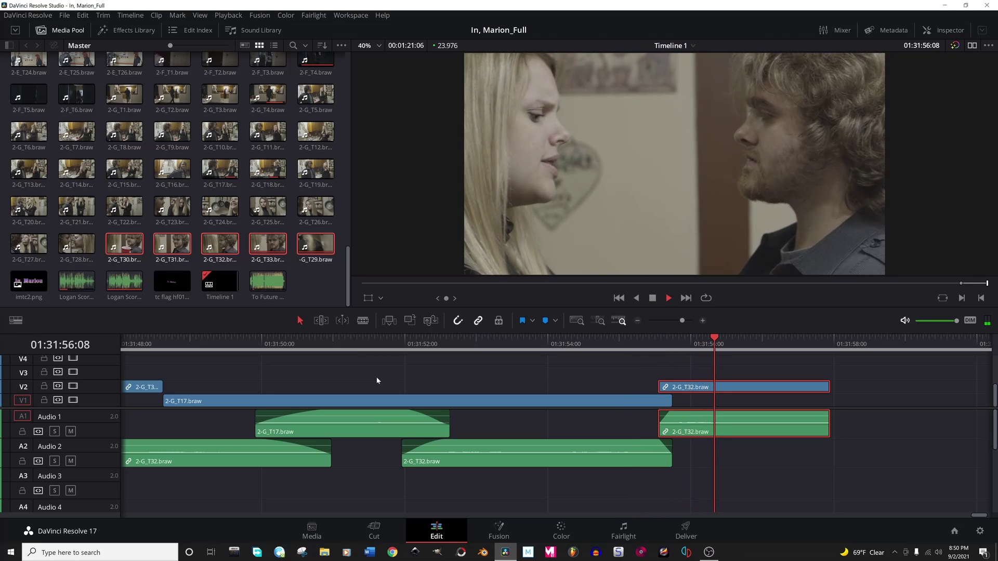
Replay the cut from 2-G_T17 to the final 2-G_T32 clip from about 01:31:54:00 to the end of the clip.
key("space")
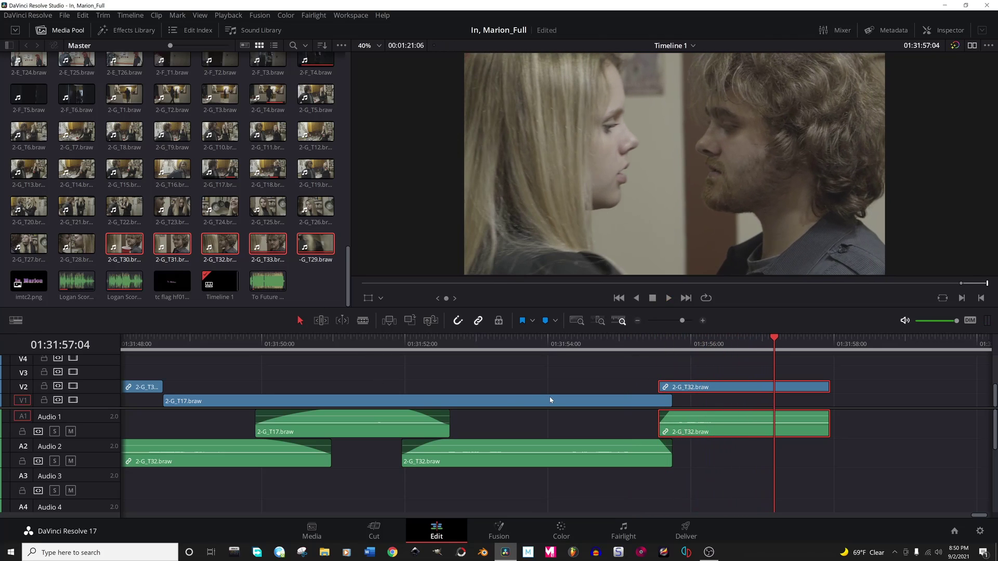
left_click(547, 345)
key("space")
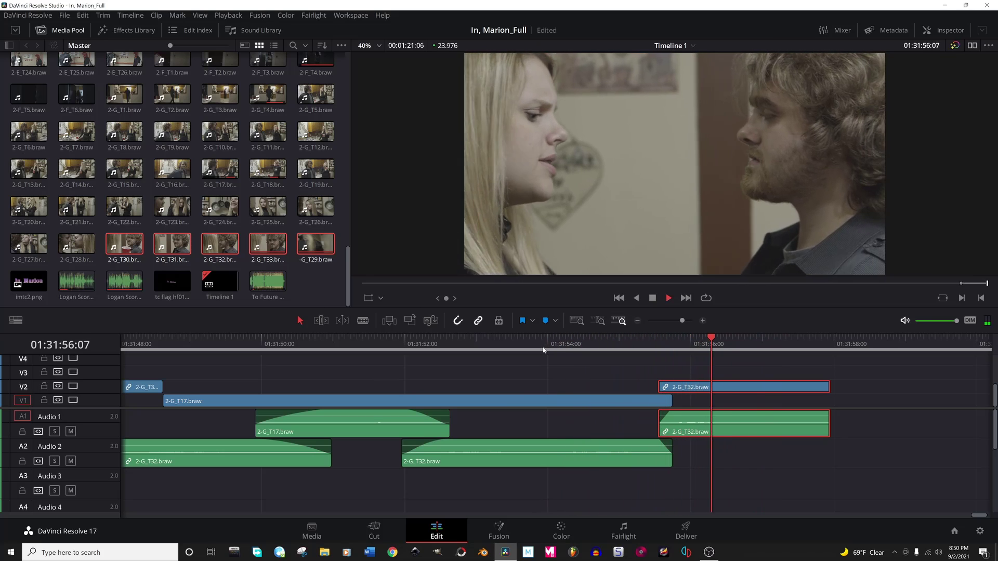
key("space")
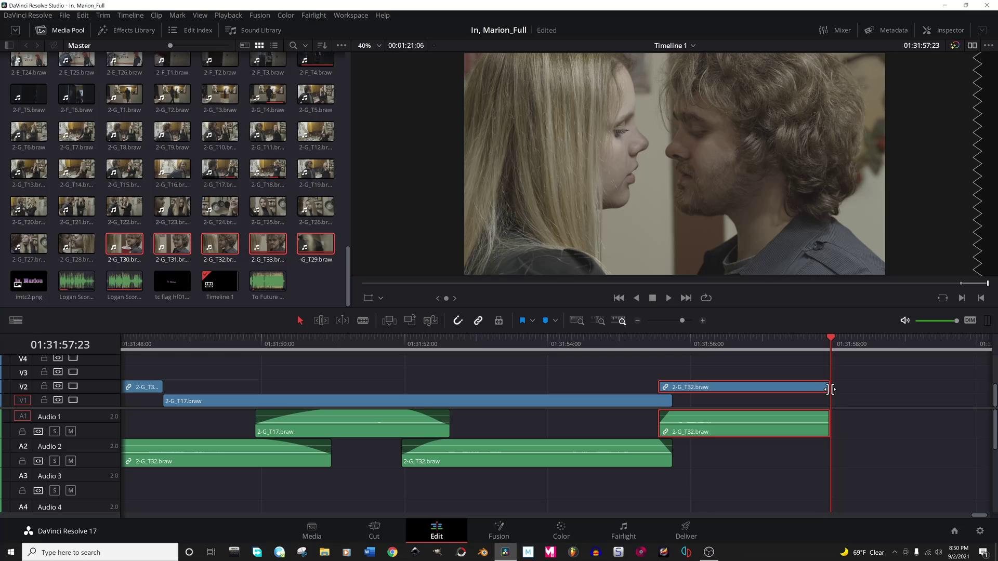
Extend the end of the final linked 2-G_T32 clip by about 27 frames, play the added footage, and park the playhead at 01:31:58:04.
left_click_drag(829, 389, 912, 389)
key("space")
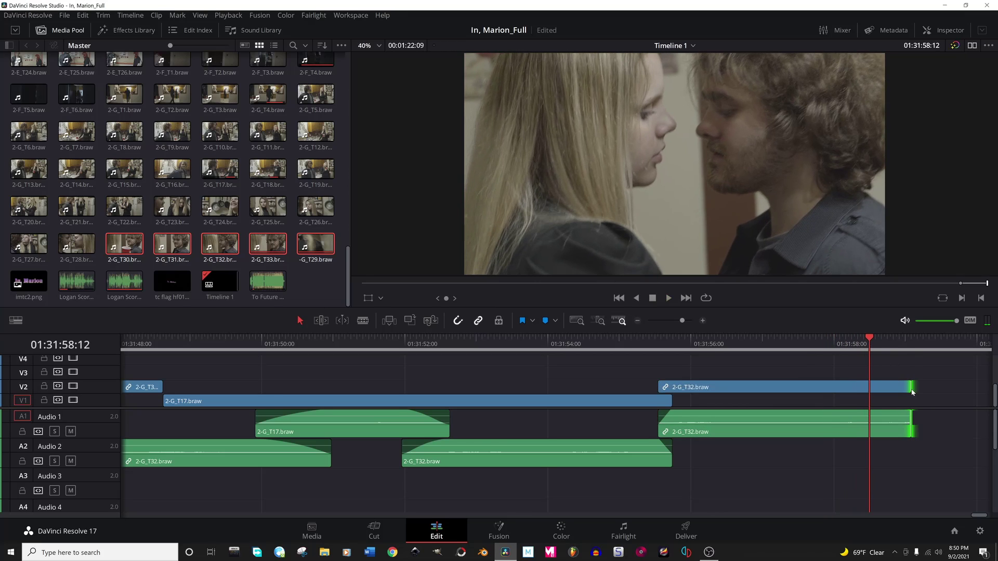
left_click_drag(869, 340, 846, 340)
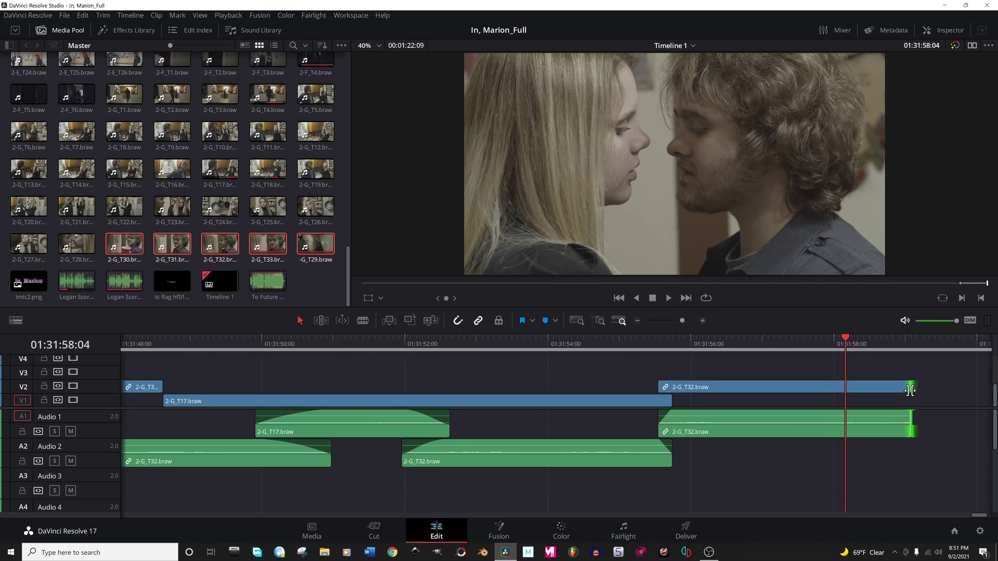
Trim the end of the final linked 2-G_T32 clip to the playhead at 01:31:58:04 and play its ending from about 01:31:57:08.
left_click_drag(912, 388, 835, 390)
left_click(787, 343)
key("space")
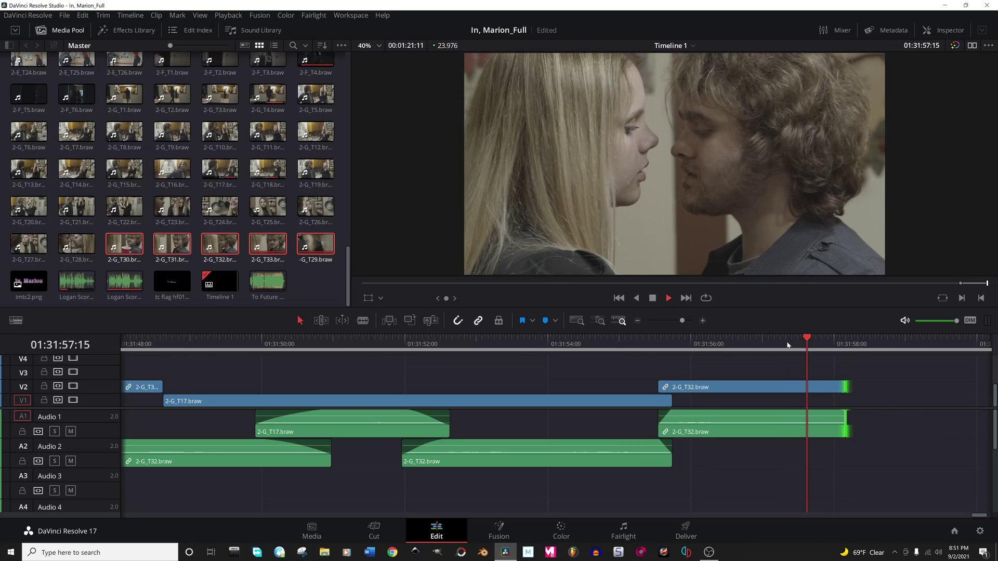